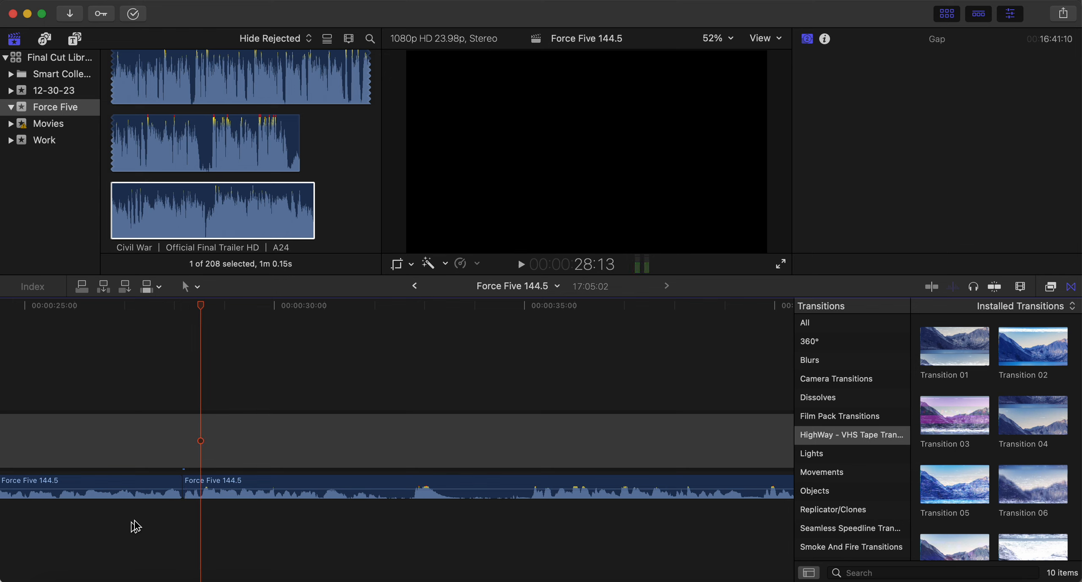
- Shift the dialogue clip starting near 28 seconds slightly later to leave a tiny gap, and play back across the cut
drag(208, 483, 213, 482)
click(123, 533)
key(space)
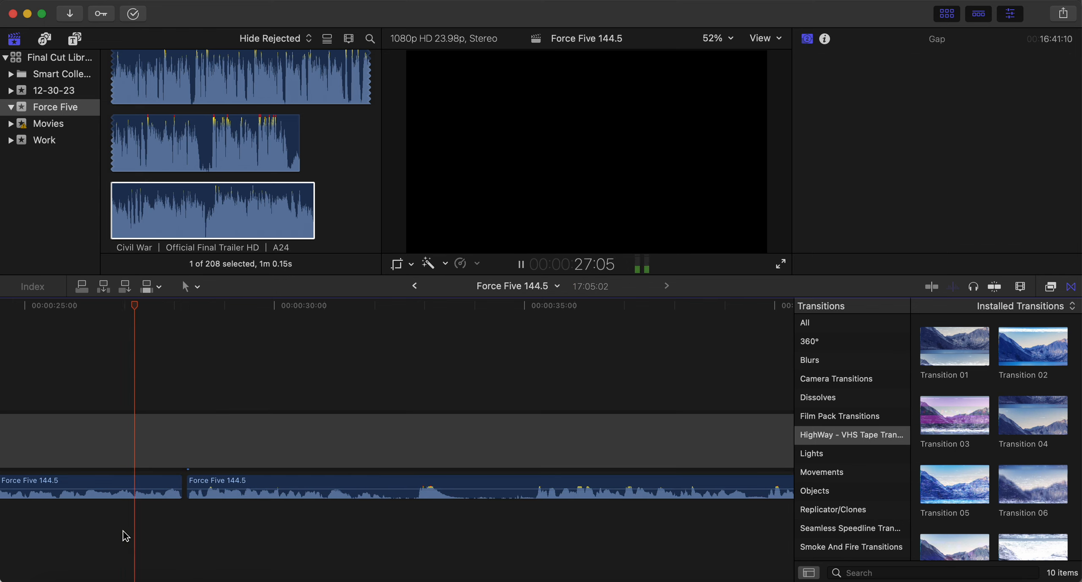
- Cut out the audio between about 32 and 35 seconds and move the remaining clip earlier, leaving a short gap
key(b)
scroll(122, 533, right, 3)
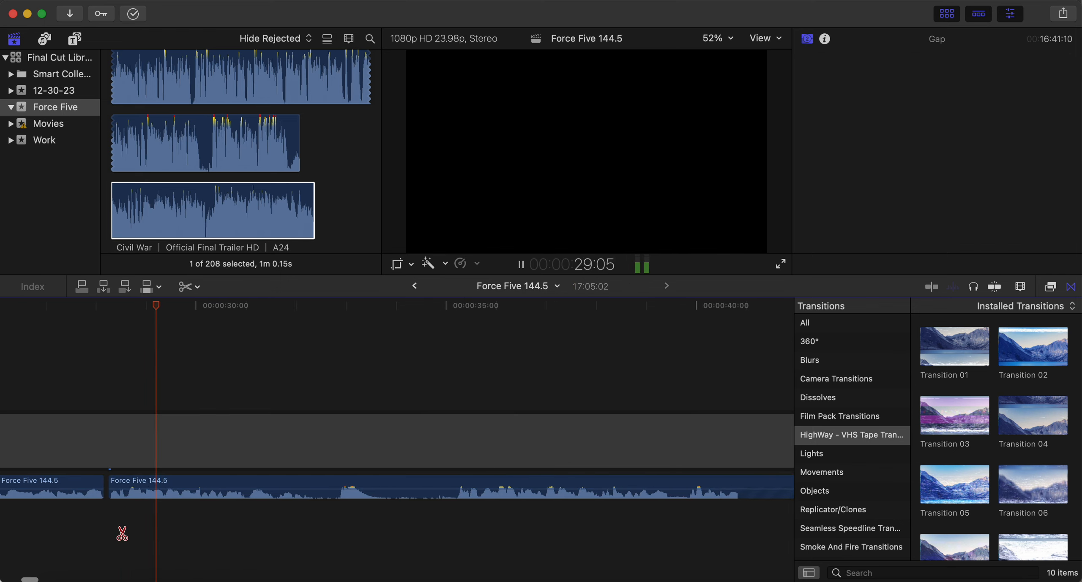
scroll(122, 533, right, 3)
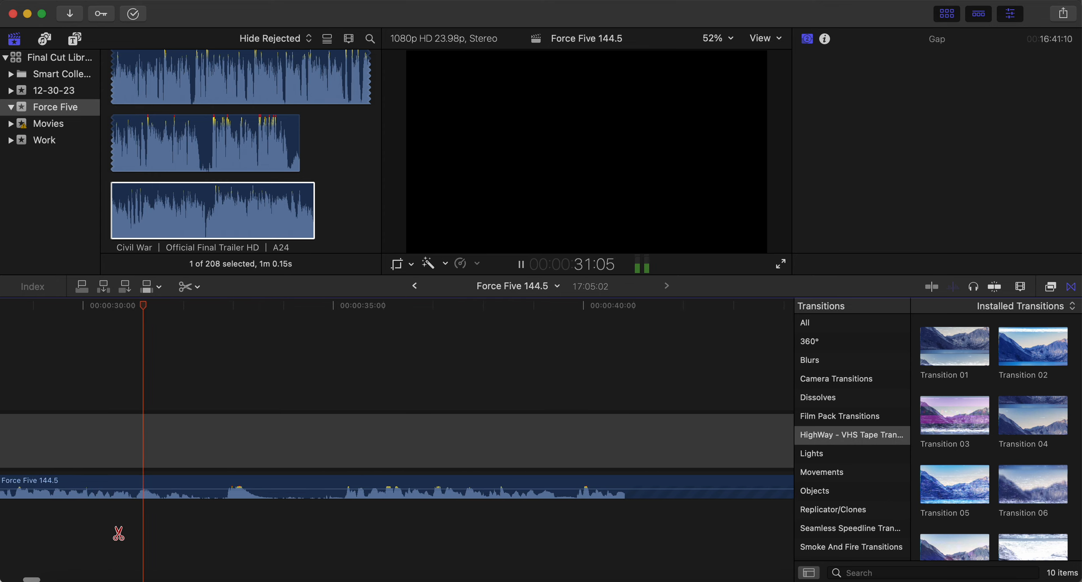
click(197, 482)
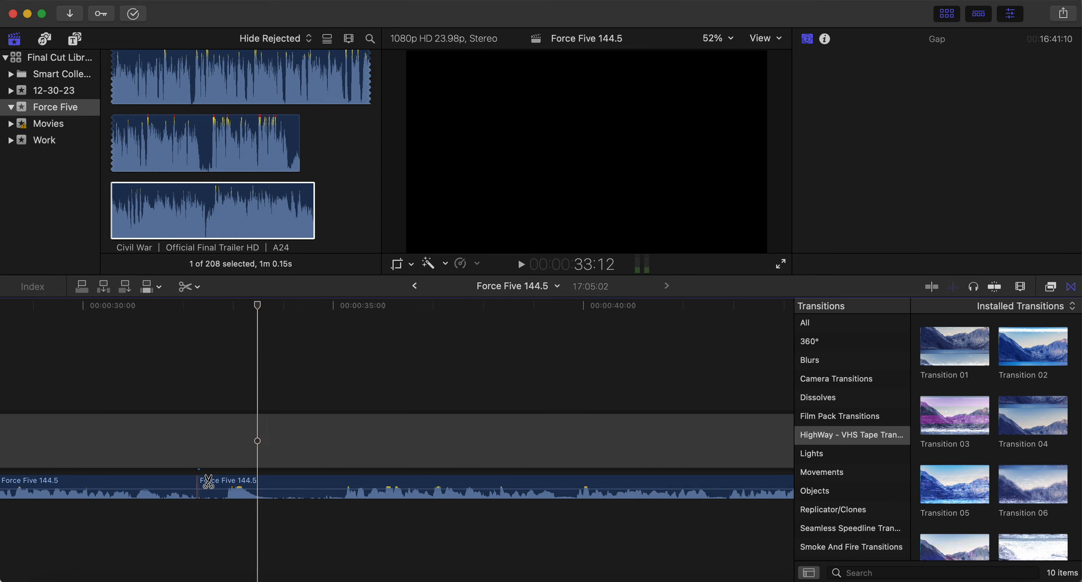
click(321, 484)
key(Delete)
drag(367, 485, 232, 484)
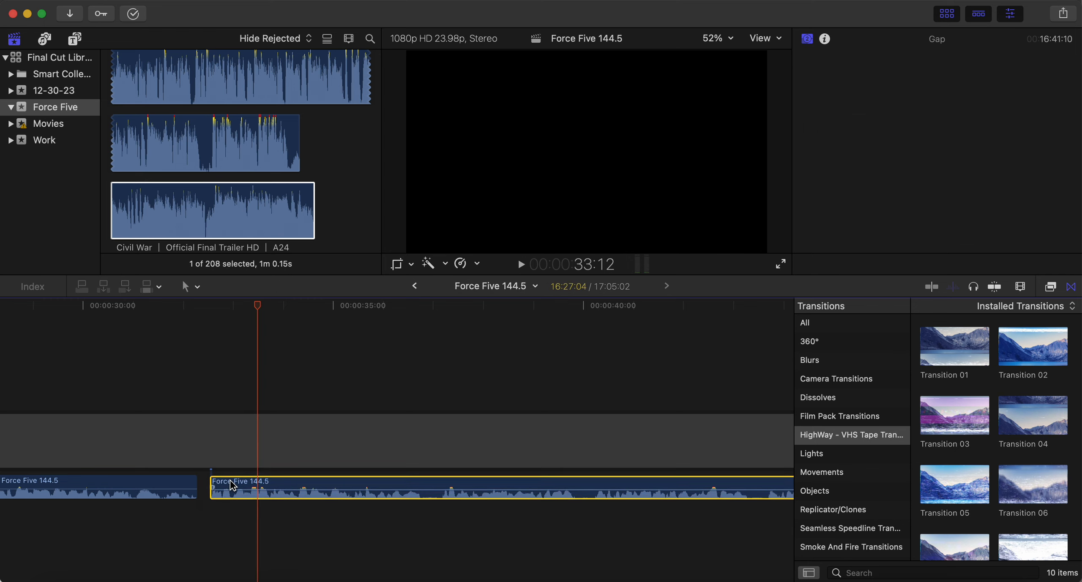
- Cut out the brief piece of audio just before the 40-second mark and move the rest earlier, leaving a short gap
click(133, 526)
key(space)
key(b)
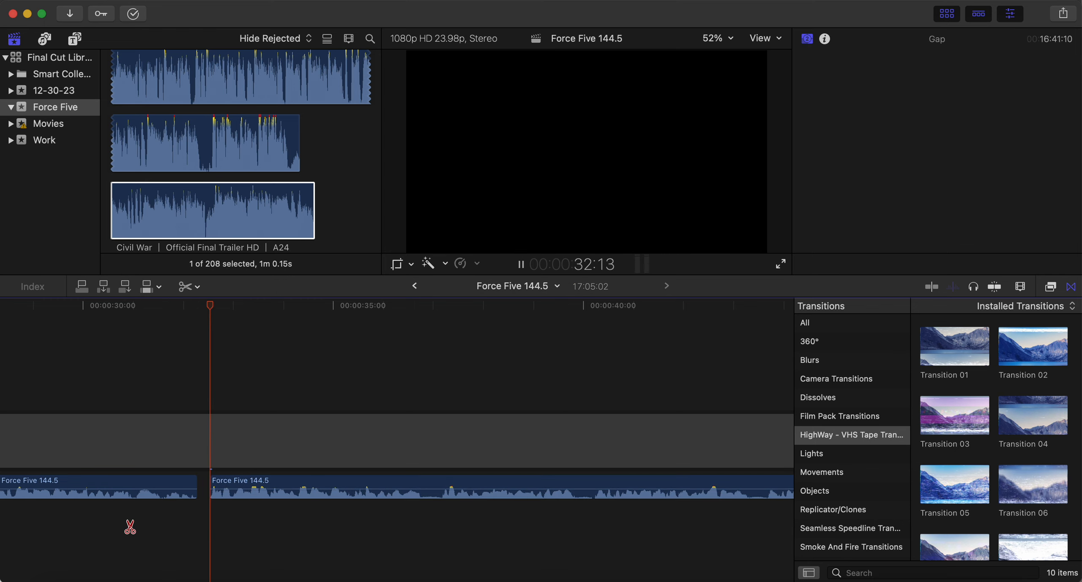
scroll(127, 525, right, 5)
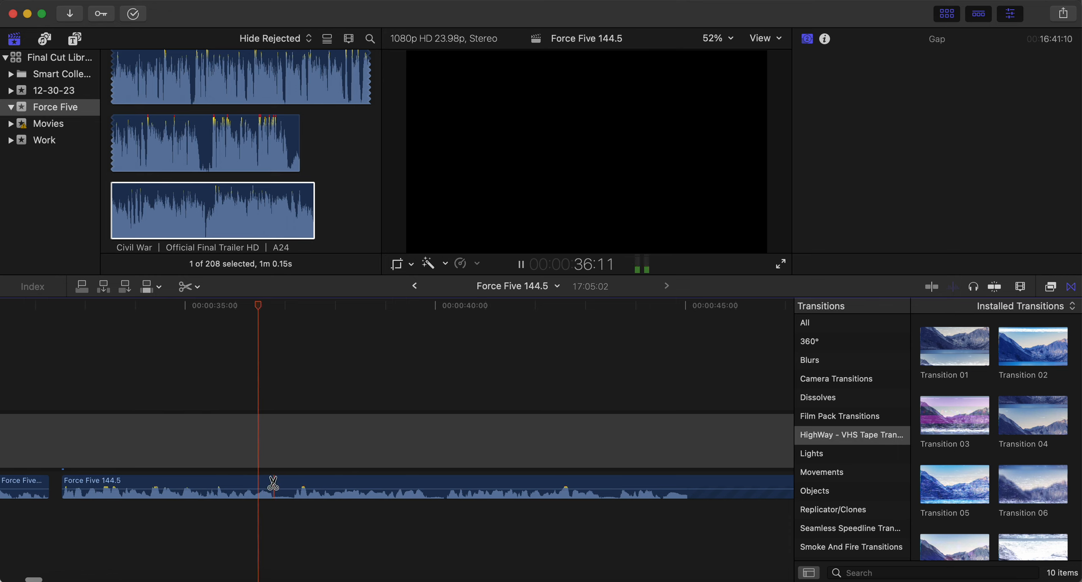
scroll(292, 539, right, 5)
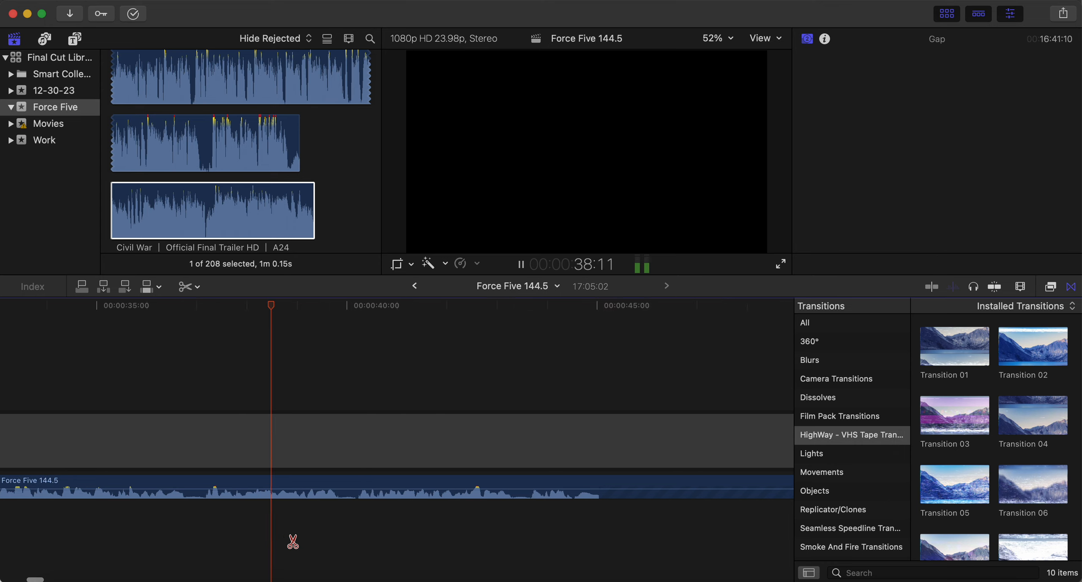
click(266, 482)
key(space)
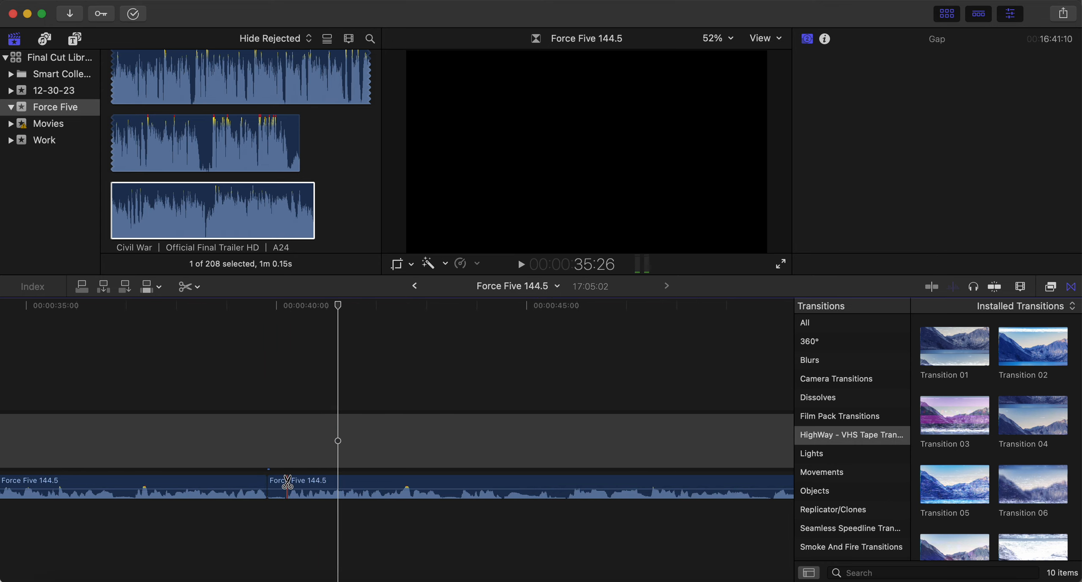
click(279, 481)
key(Delete)
drag(322, 481, 309, 483)
- Play the audio following the 40-second gap and split the clip at about 43 seconds
click(220, 534)
key(space)
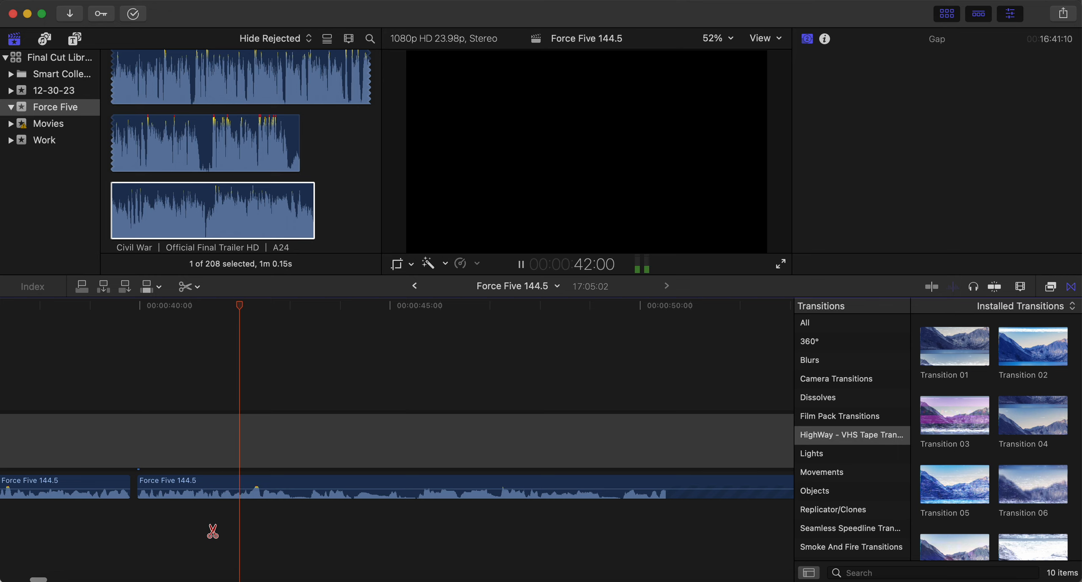
key(space)
key(a)
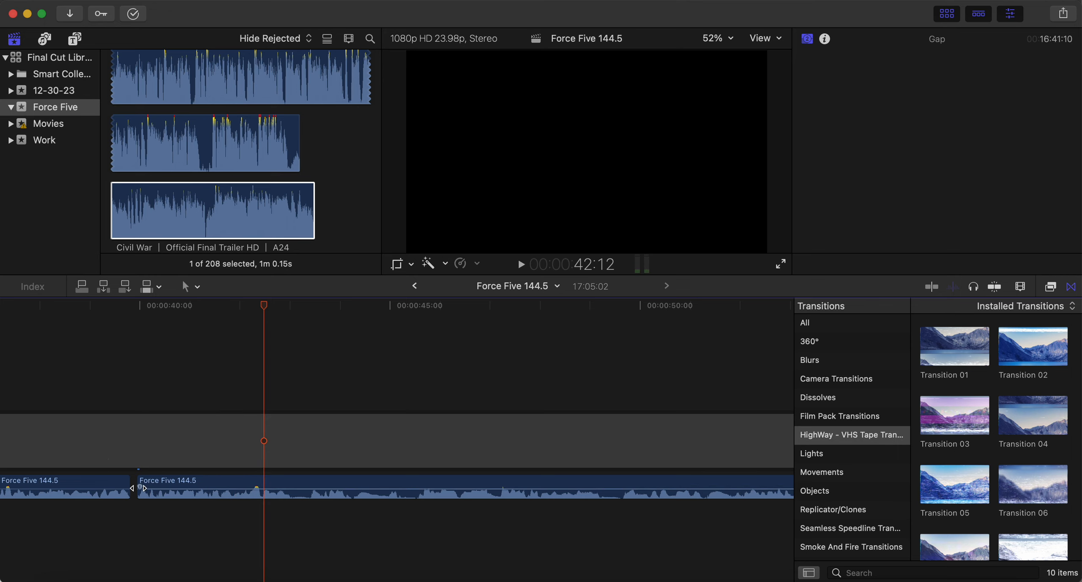
click(140, 509)
key(space)
key(b)
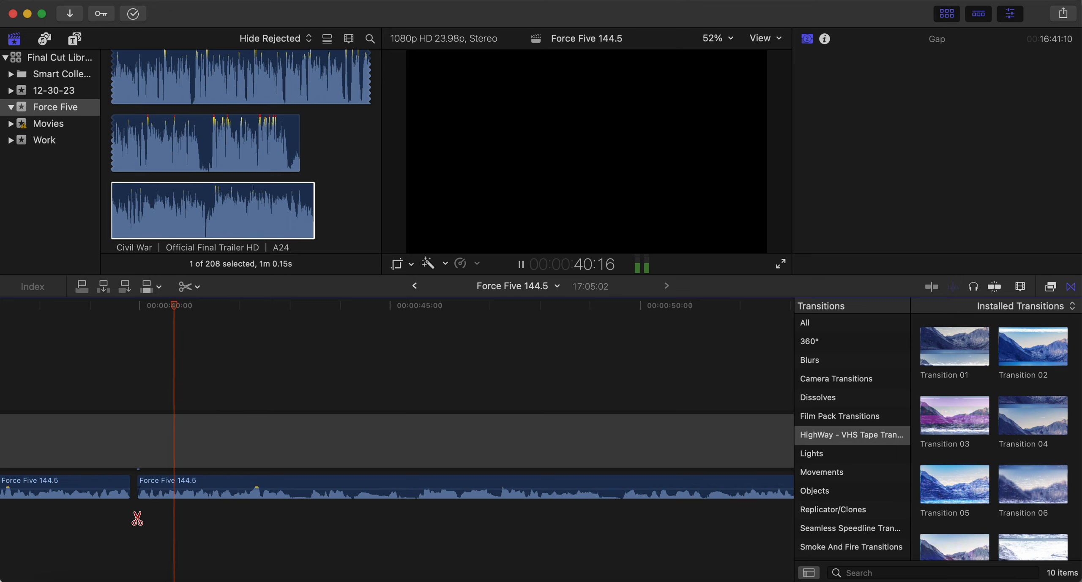
click(257, 486)
key(space)
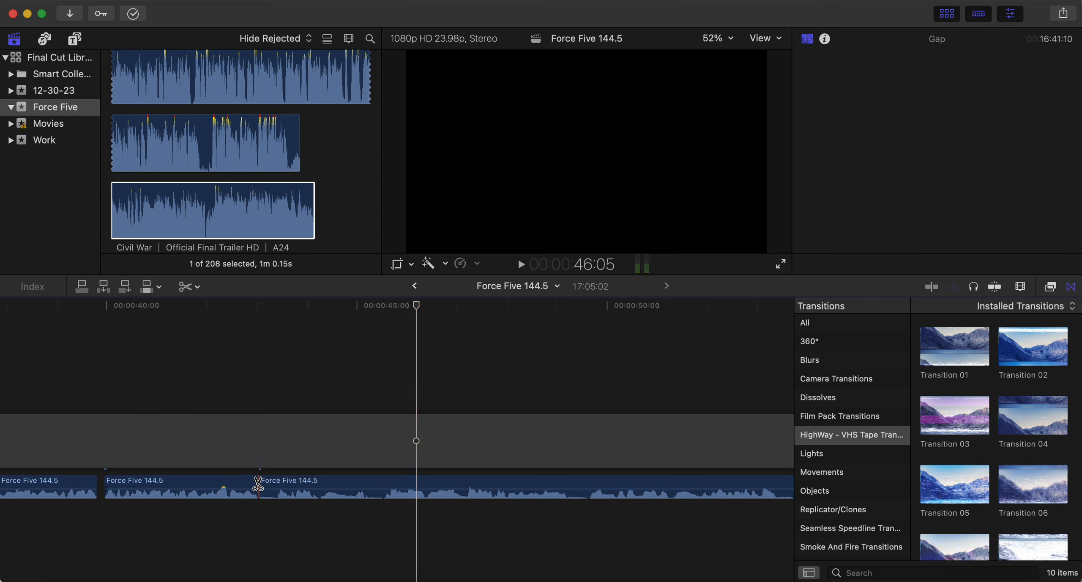
- Delete the audio segment between about 43 and 45 seconds and move the following clip back almost against the preceding one
key(space)
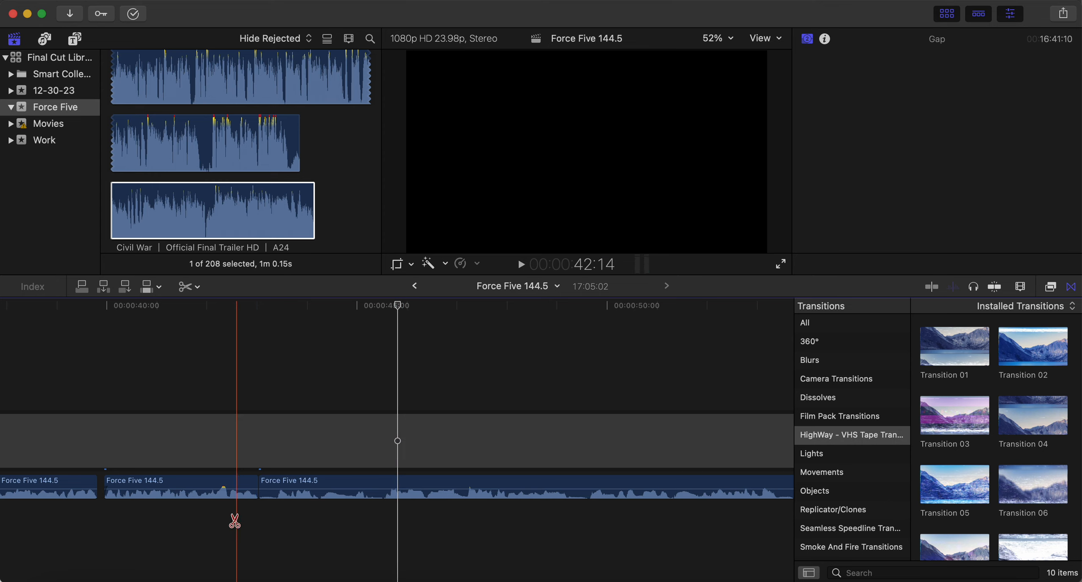
key(space)
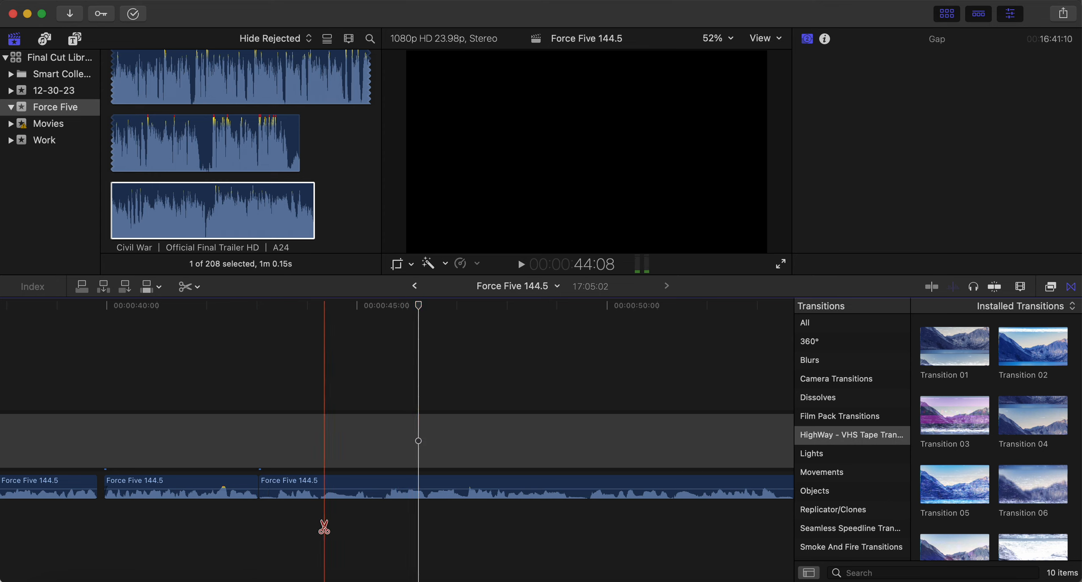
key(space)
key(space)
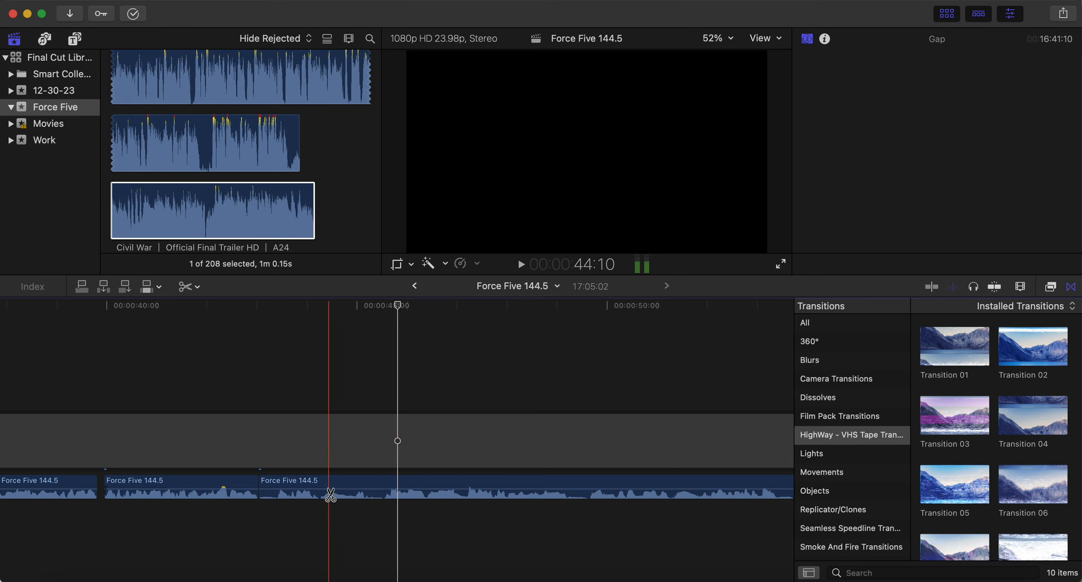
key(a)
click(333, 478)
key(BackSpace)
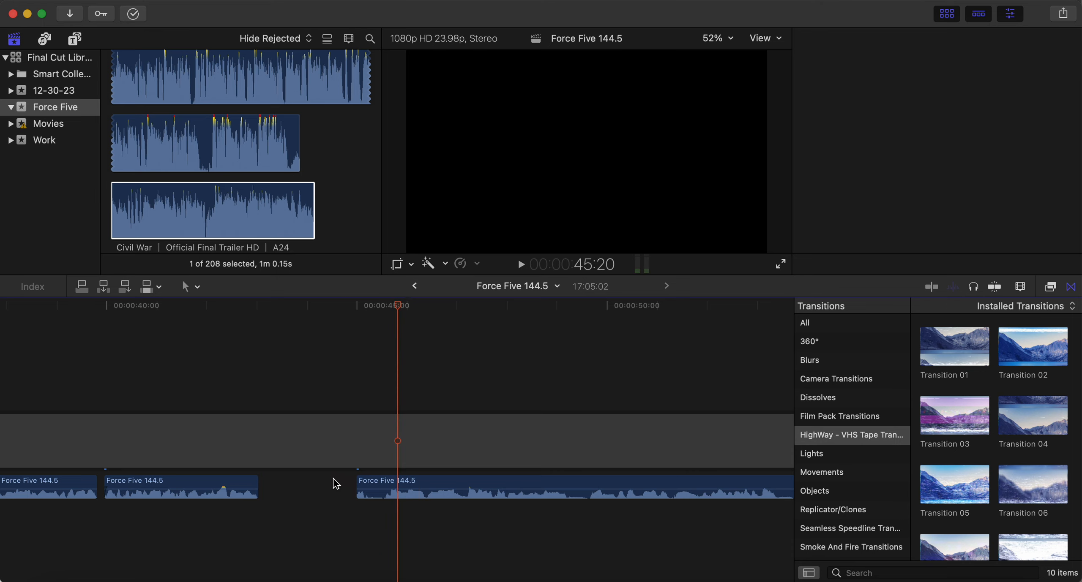
drag(376, 479, 282, 480)
- Cut out the 10-frame piece of audio at about 47:08 and move the following clip earlier, leaving a short gap
click(193, 534)
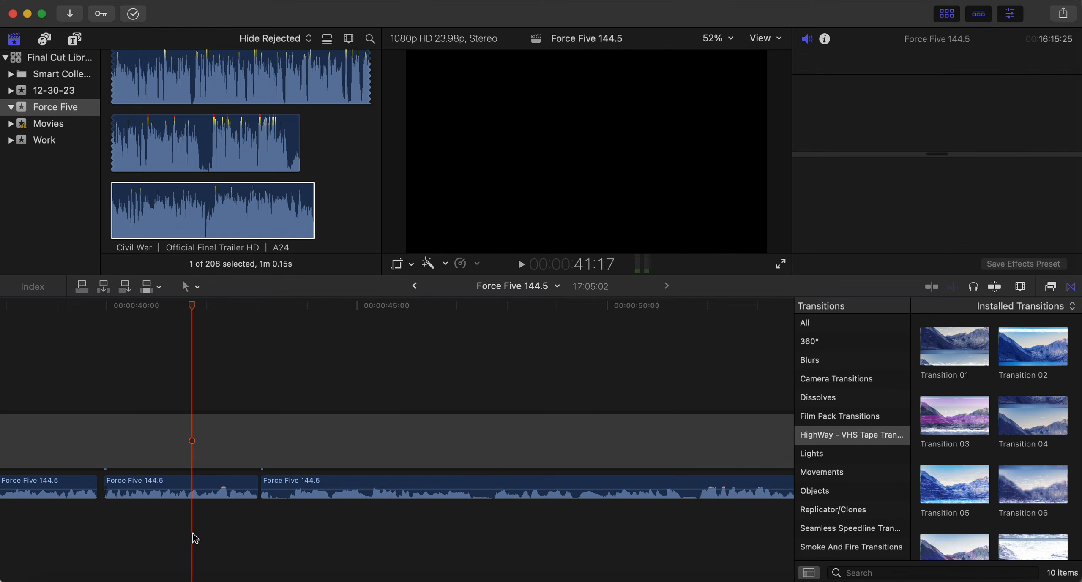
key(space)
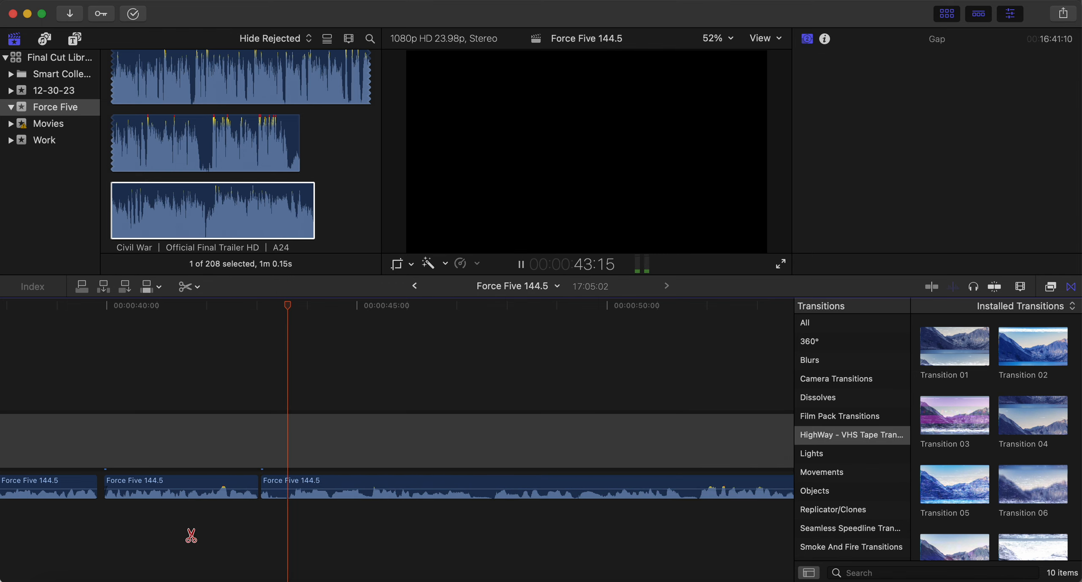
click(314, 481)
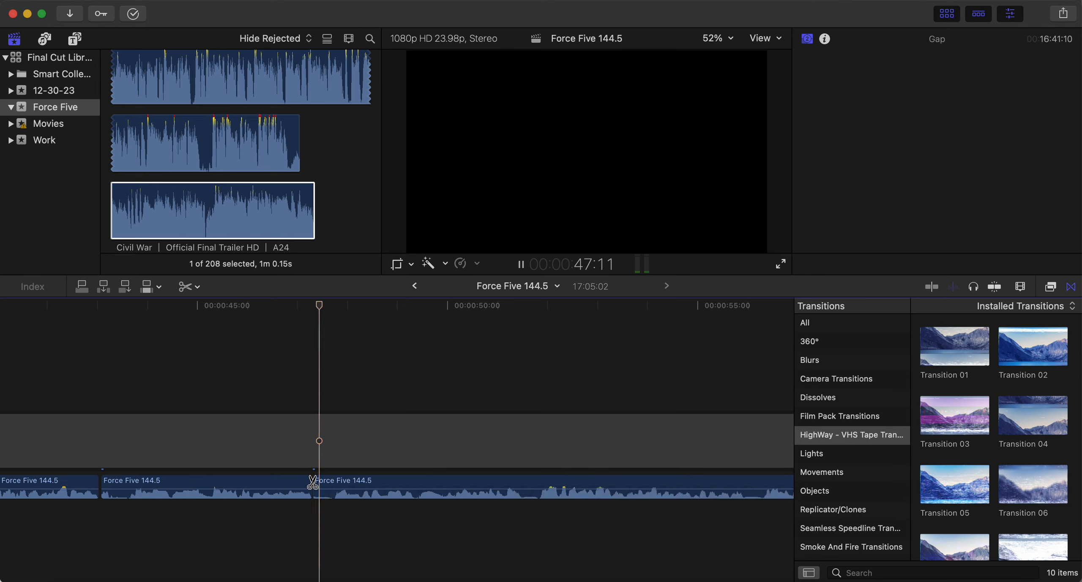
click(335, 482)
key(a)
click(323, 486)
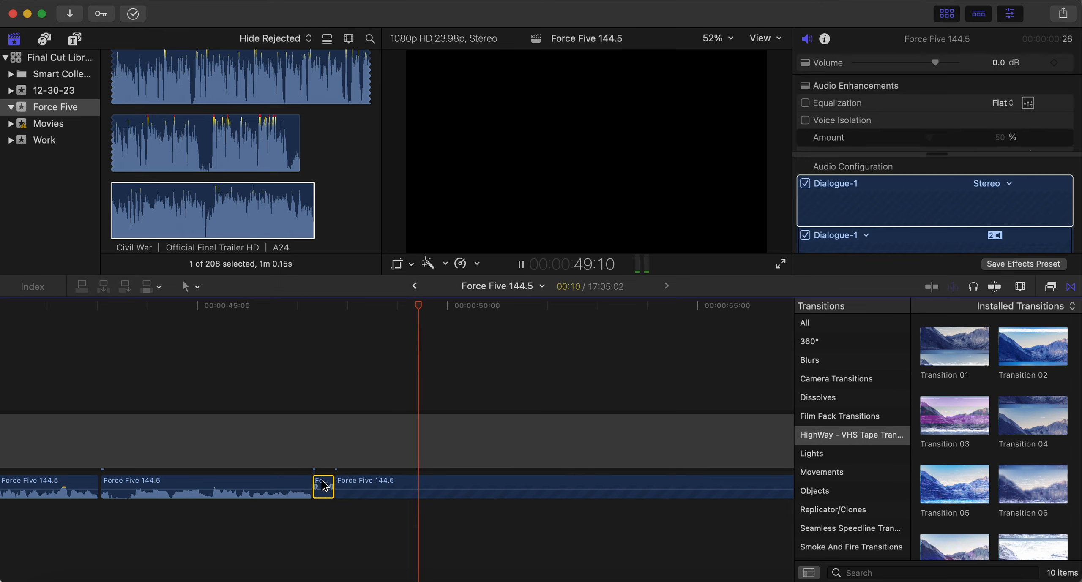
key(BackSpace)
drag(358, 479, 344, 479)
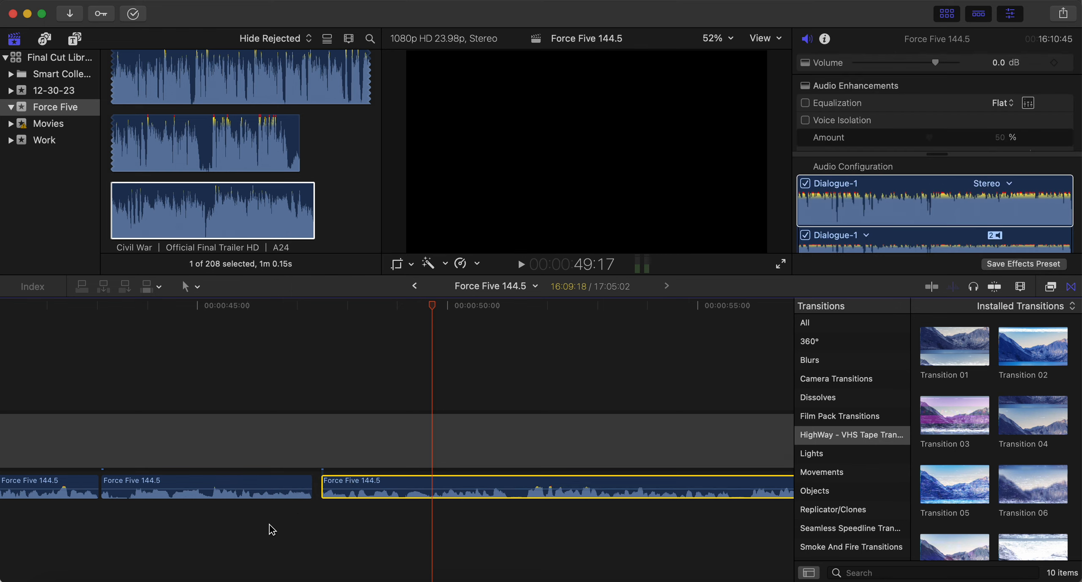
- Cut out the 16-frame piece of audio at about 49 seconds and move the following clip back almost against the preceding one
click(269, 525)
key(space)
key(b)
scroll(267, 527, right, 3)
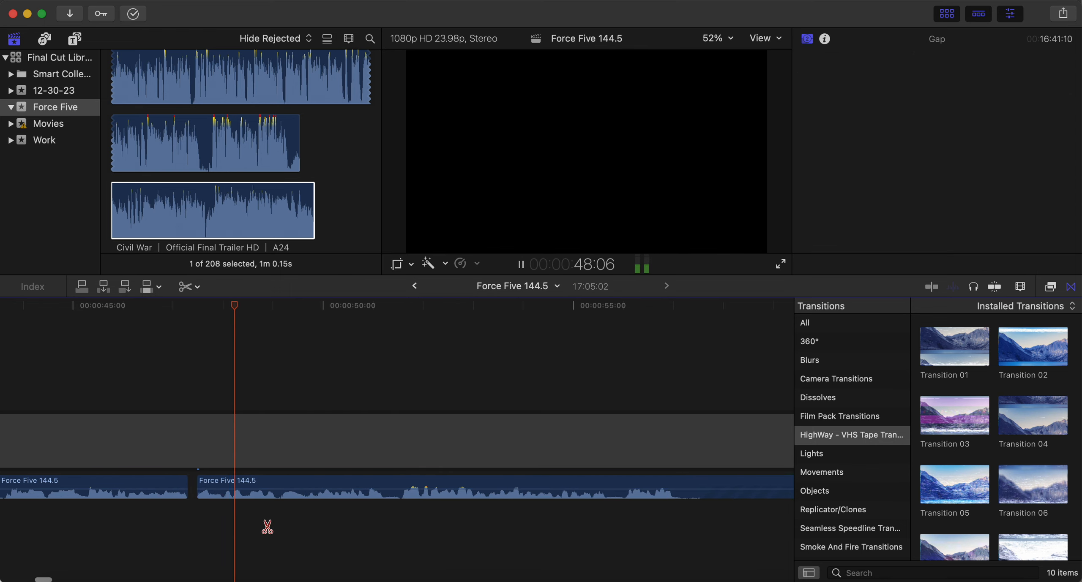
scroll(268, 527, right, 1)
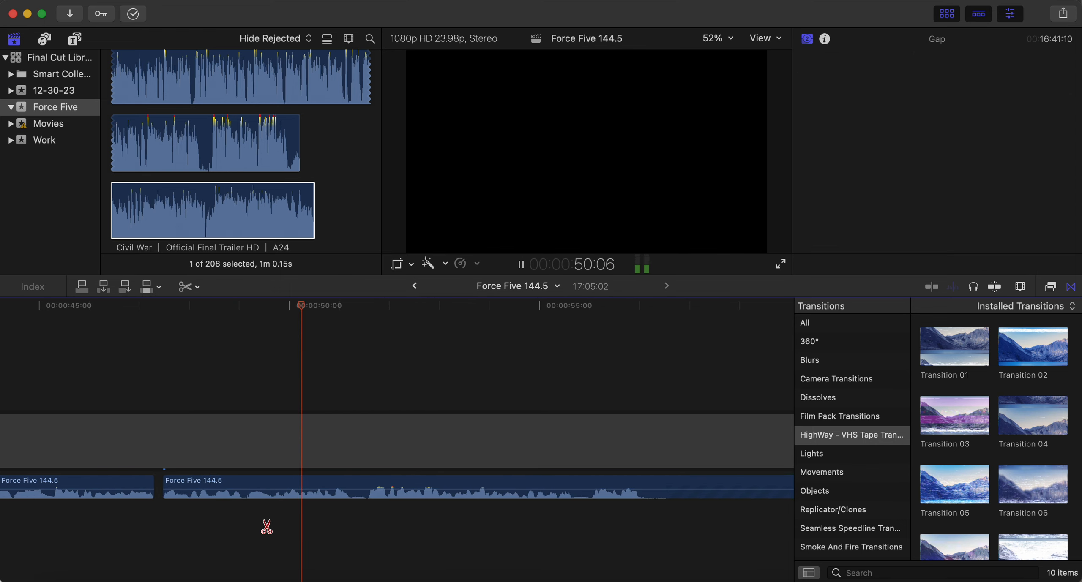
key(space)
click(243, 486)
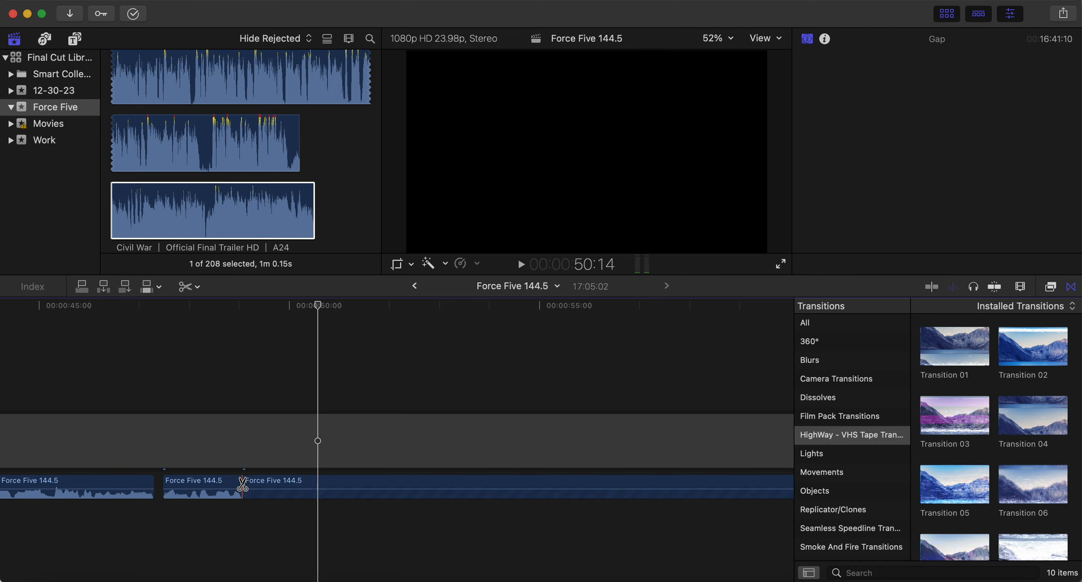
key(a)
click(260, 482)
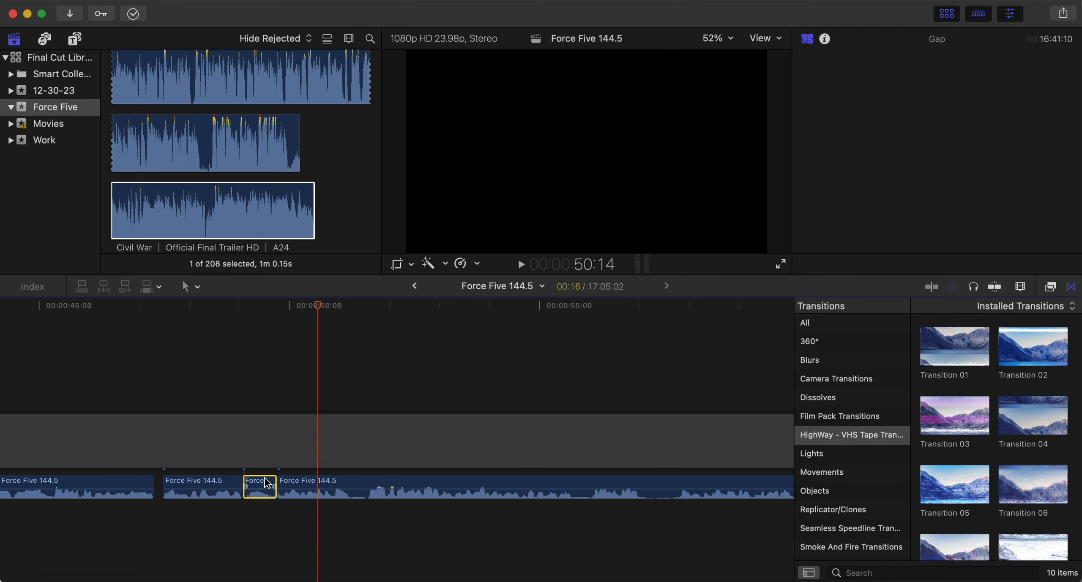
key(BackSpace)
drag(309, 482, 276, 480)
- Cut out the short piece of audio at about 50:13 and move the following clip earlier, leaving a short gap
click(205, 537)
key(space)
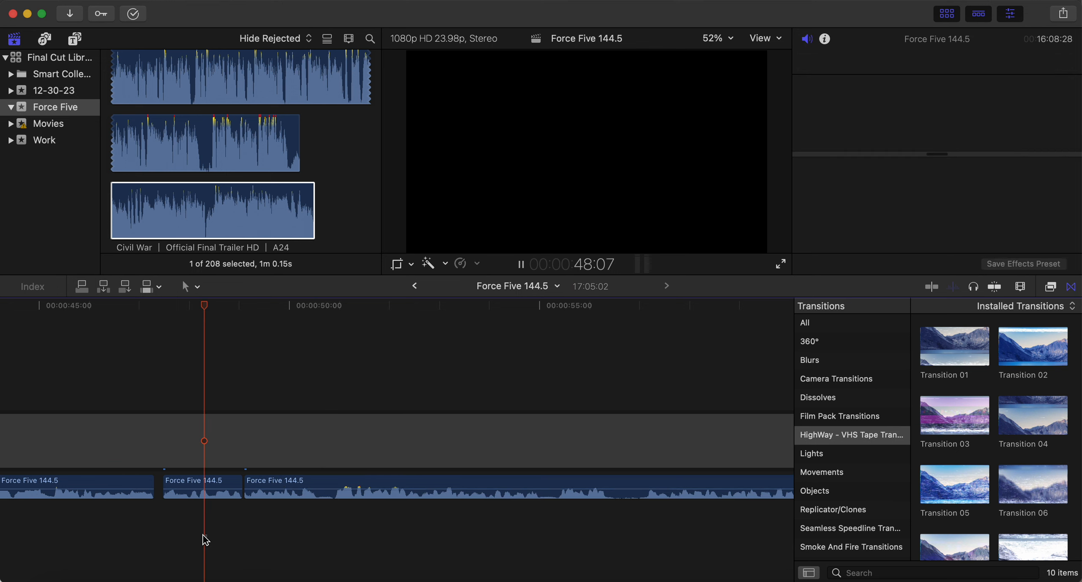
key(b)
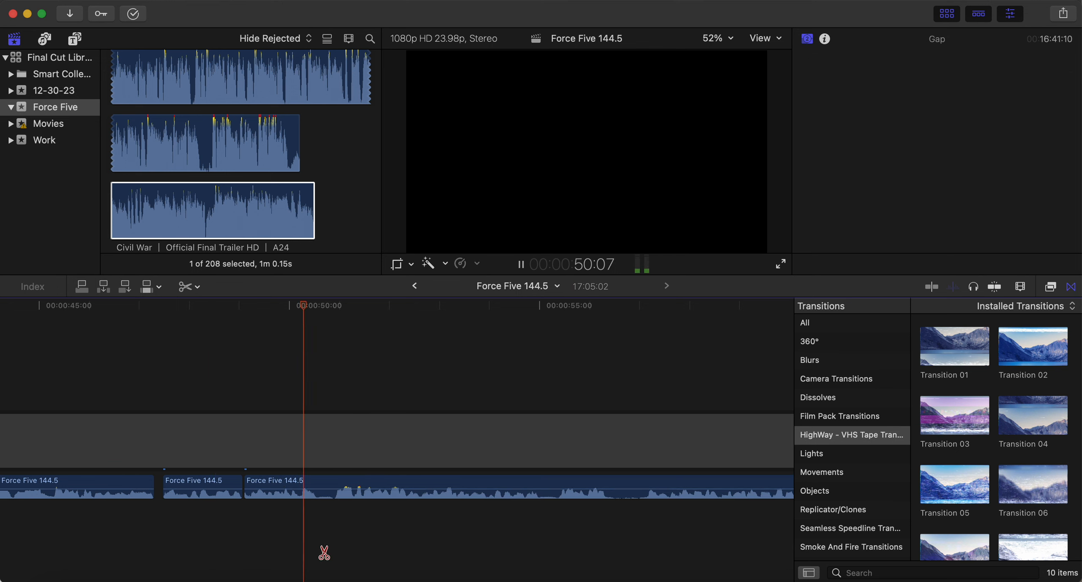
click(253, 483)
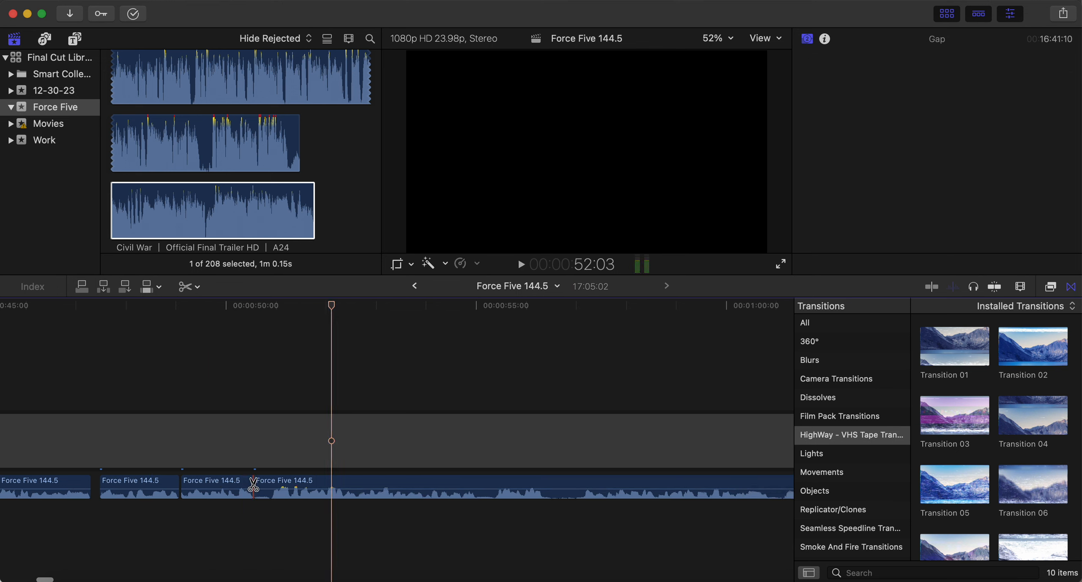
click(273, 485)
key(a)
click(263, 486)
key(Delete)
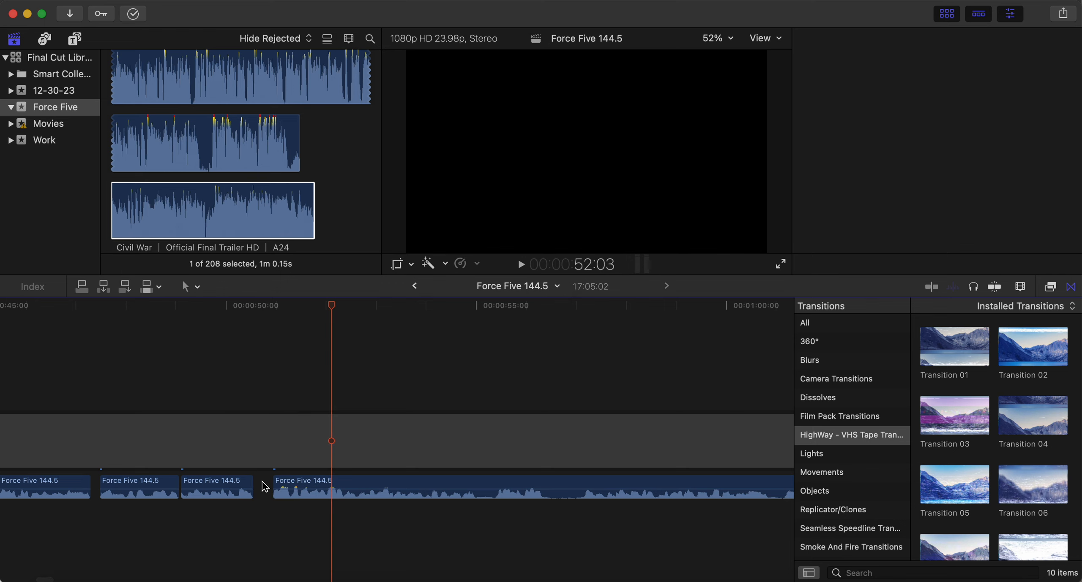
drag(302, 485, 289, 482)
- Cut out the short piece of audio just before 55 seconds, move the following clip earlier with a short gap, and play the join
click(205, 530)
key(space)
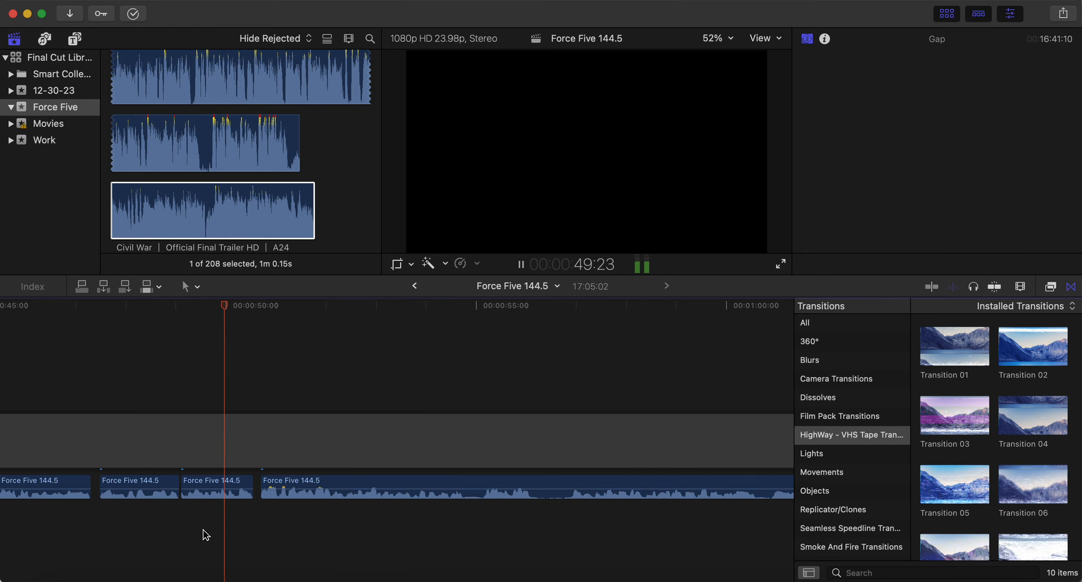
key(b)
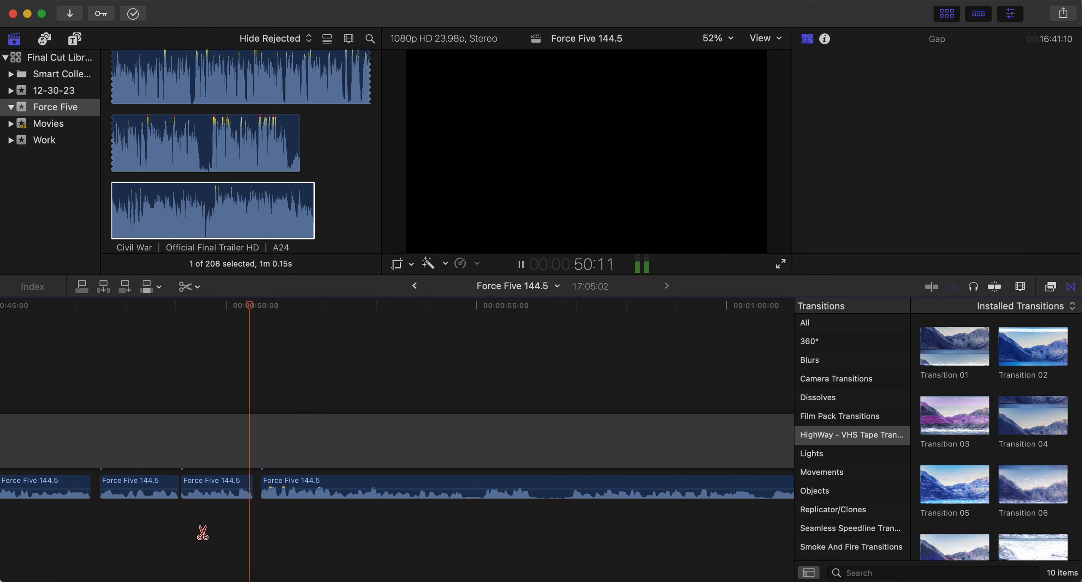
click(323, 486)
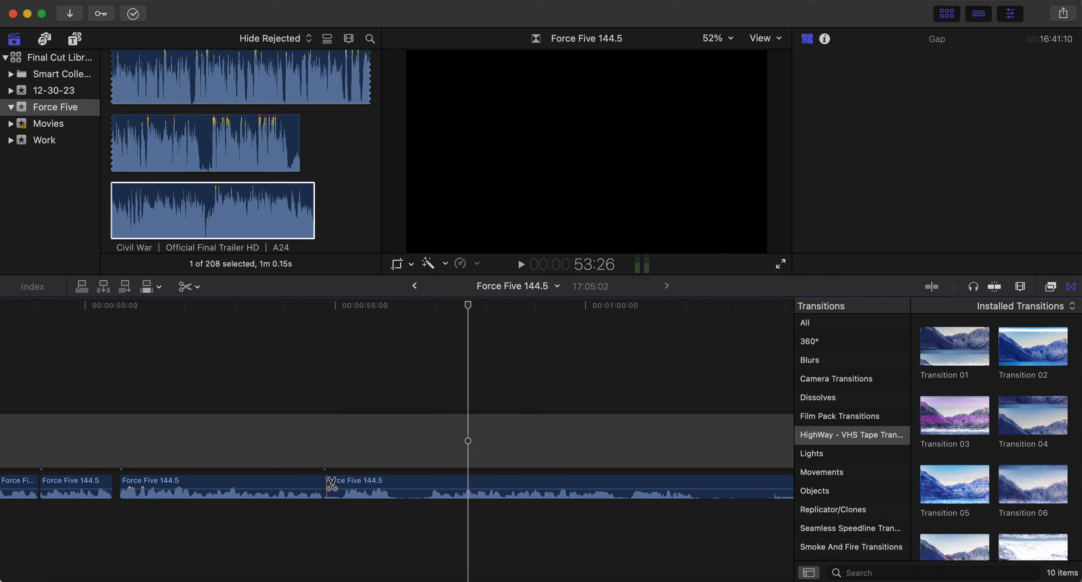
key(a)
click(334, 486)
key(Delete)
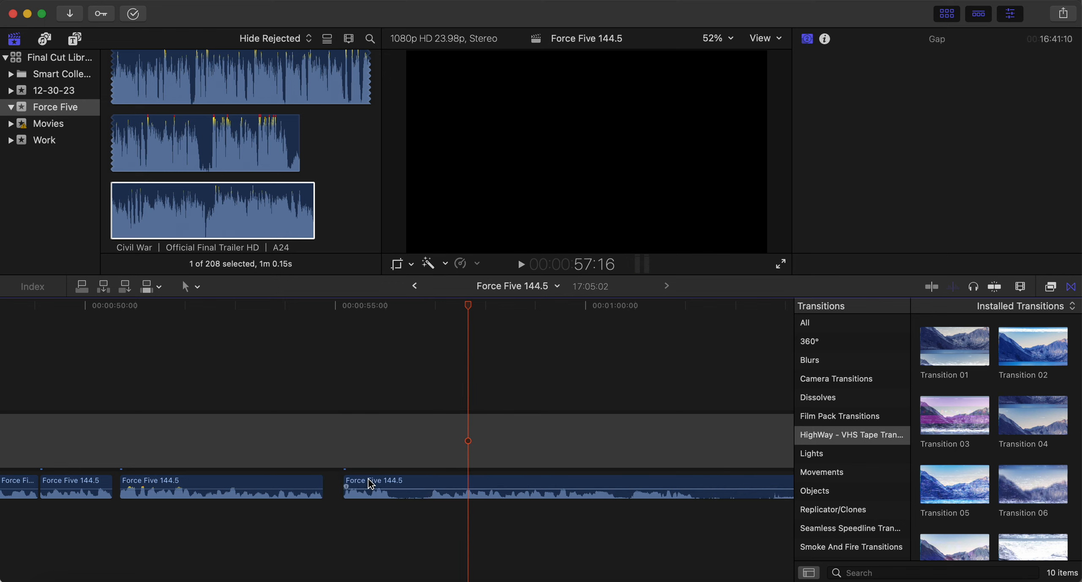
drag(367, 482, 353, 483)
click(294, 535)
key(space)
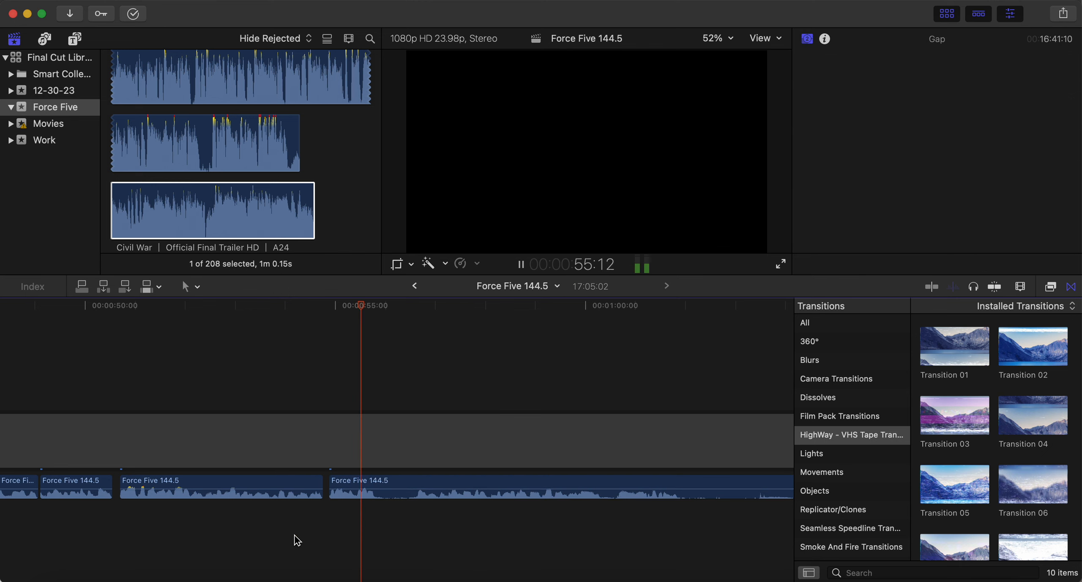
- Cut out the 02:16-long unwanted piece of dialogue starting at about 1:01:22
key(b)
scroll(291, 533, right, 5)
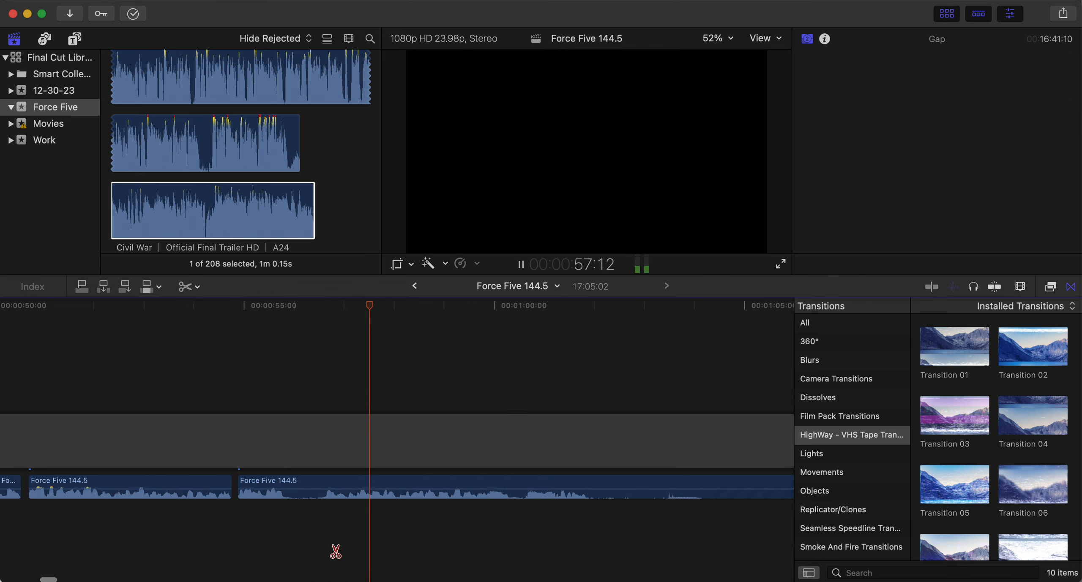
scroll(335, 551, right, 5)
scroll(335, 551, right, 2)
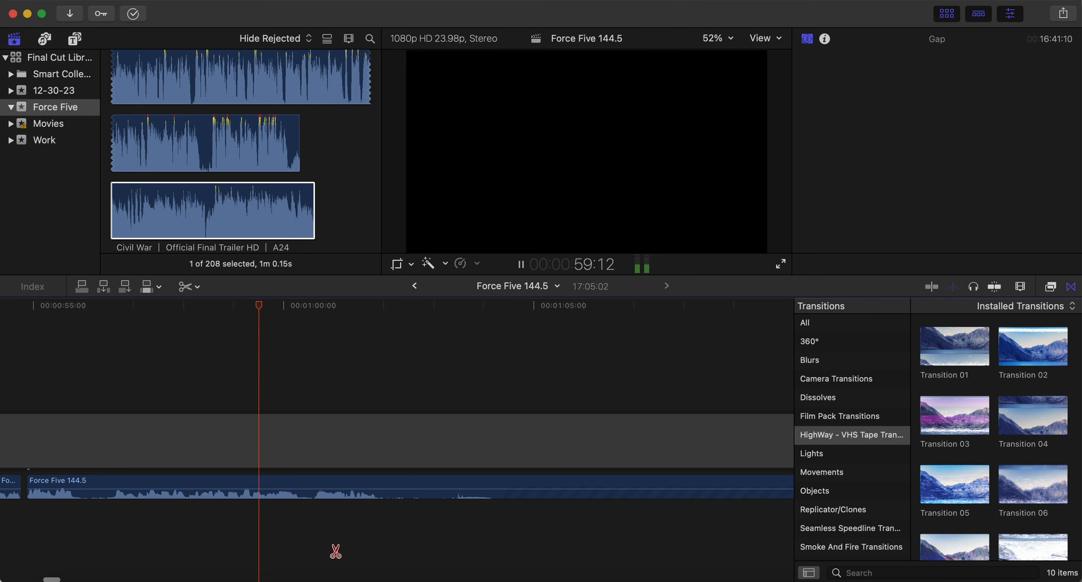
scroll(330, 522, right, 3)
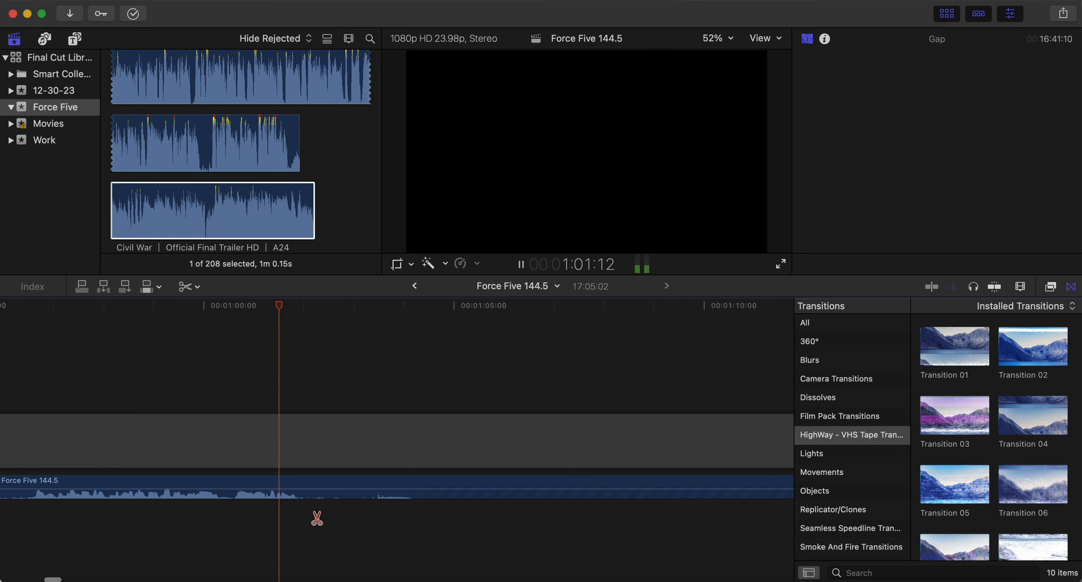
click(300, 486)
key(space)
scroll(300, 485, right, 1)
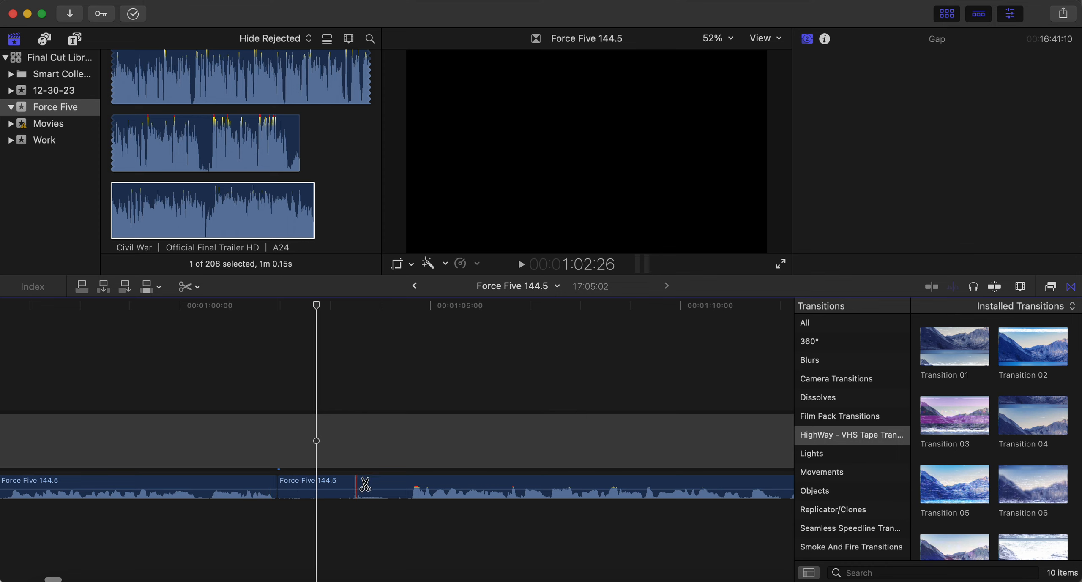
key(a)
click(382, 484)
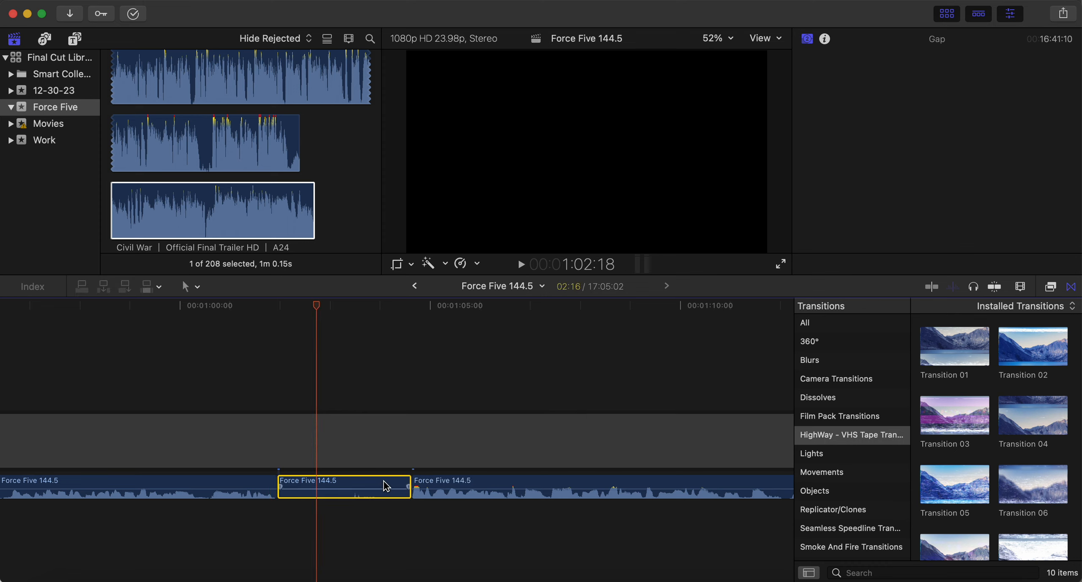
key(Delete)
- Move the dialogue clip after the removed piece earlier, leaving a short gap at about 1:02, and play the join
drag(412, 483, 324, 486)
click(218, 518)
key(space)
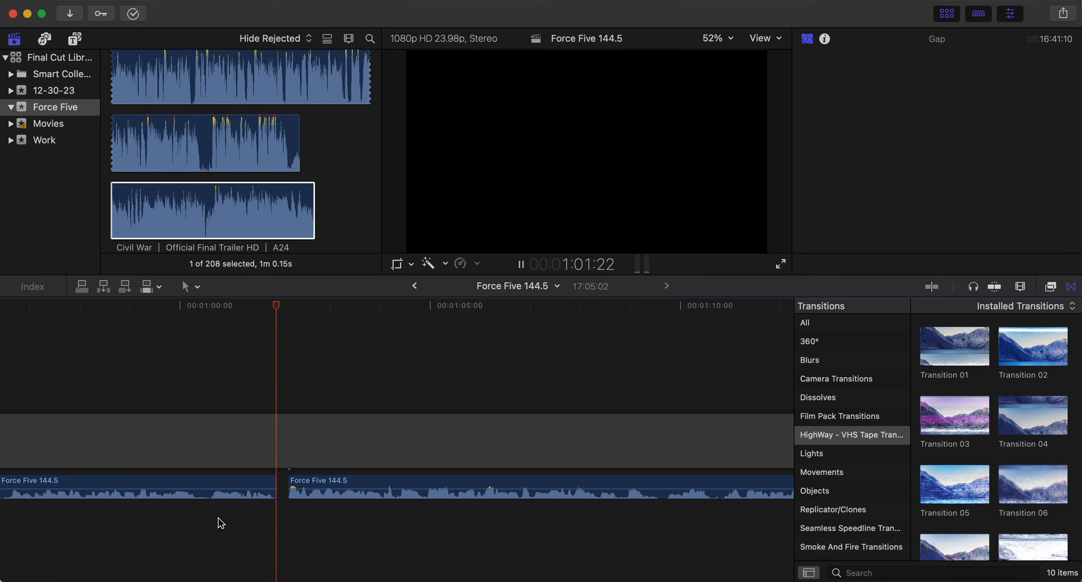
- Cut out the very short piece of dialogue at about 1:10:15, close the following clip against the preceding one, and play on
scroll(219, 520, right, 6)
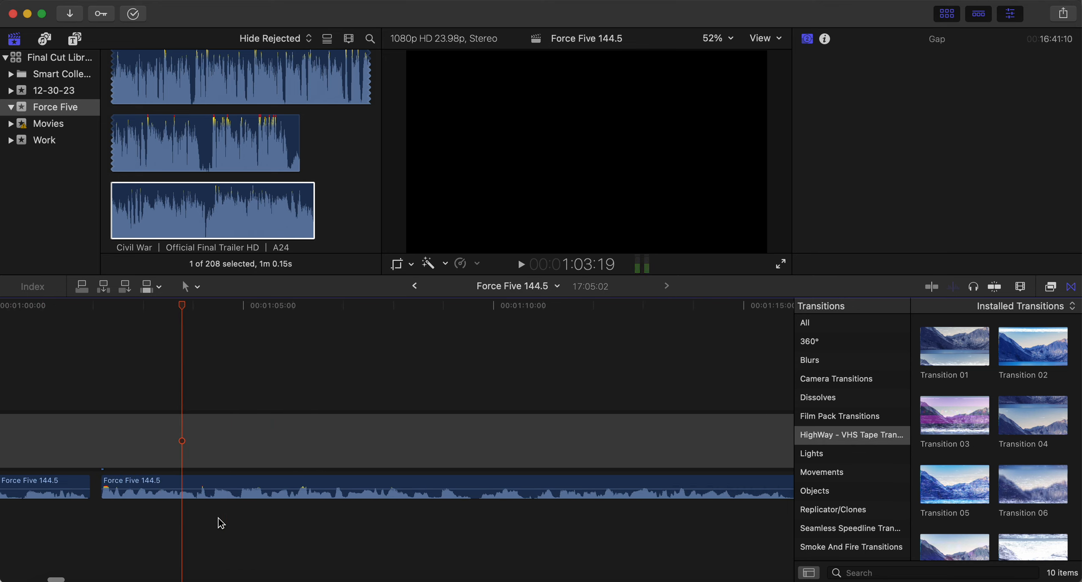
key(b)
scroll(218, 521, right, 2)
scroll(218, 521, right, 5)
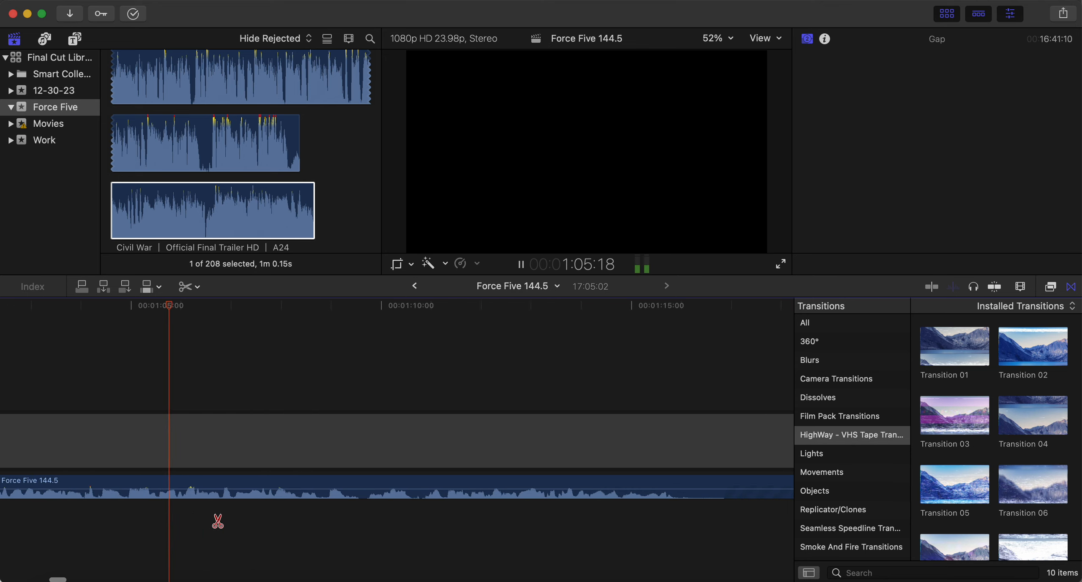
scroll(218, 522, right, 3)
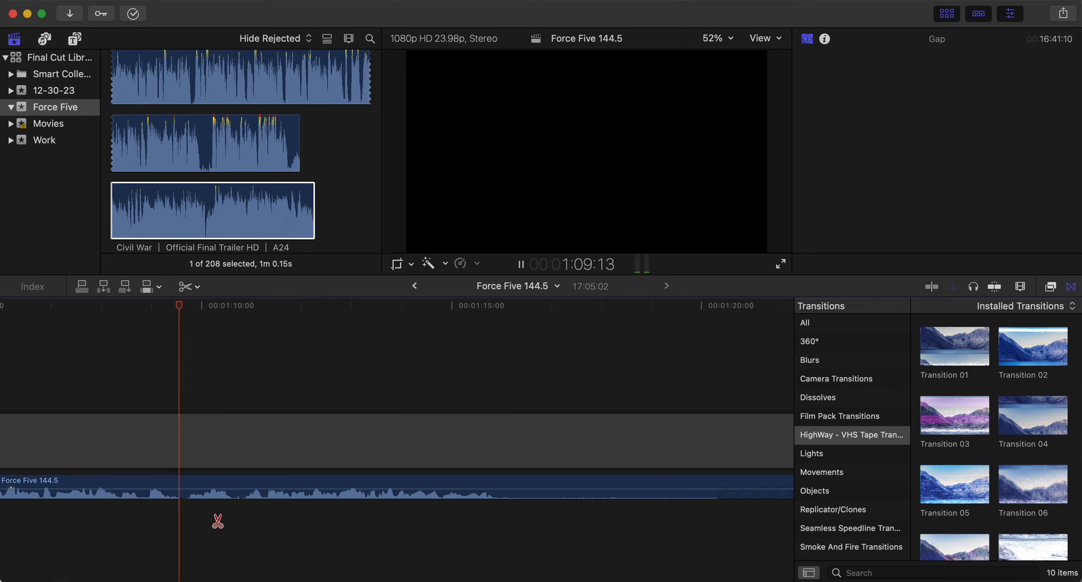
scroll(218, 522, right, 1)
key(space)
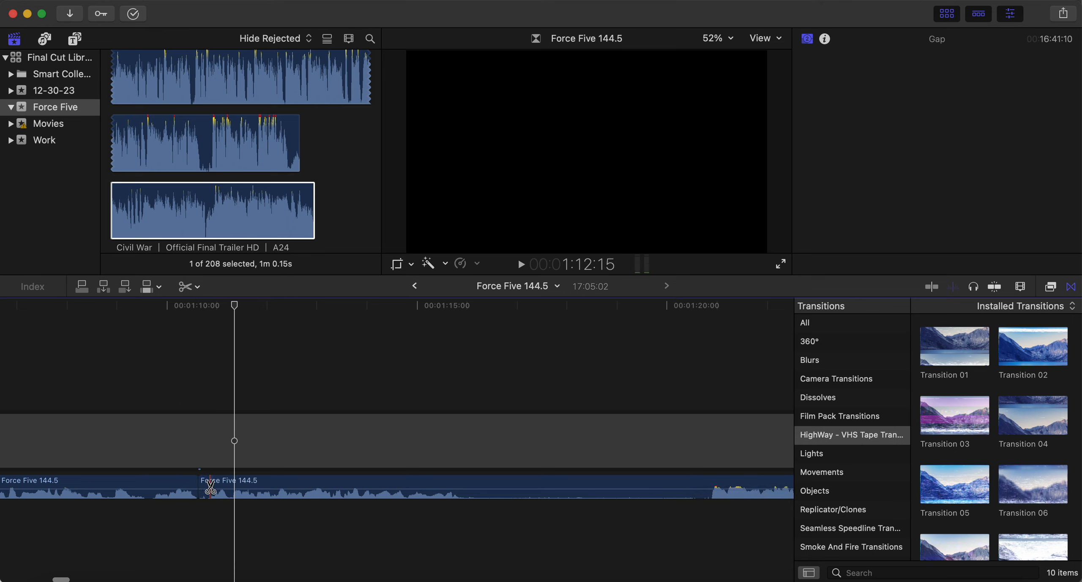
key(a)
drag(228, 488, 235, 485)
click(143, 529)
key(space)
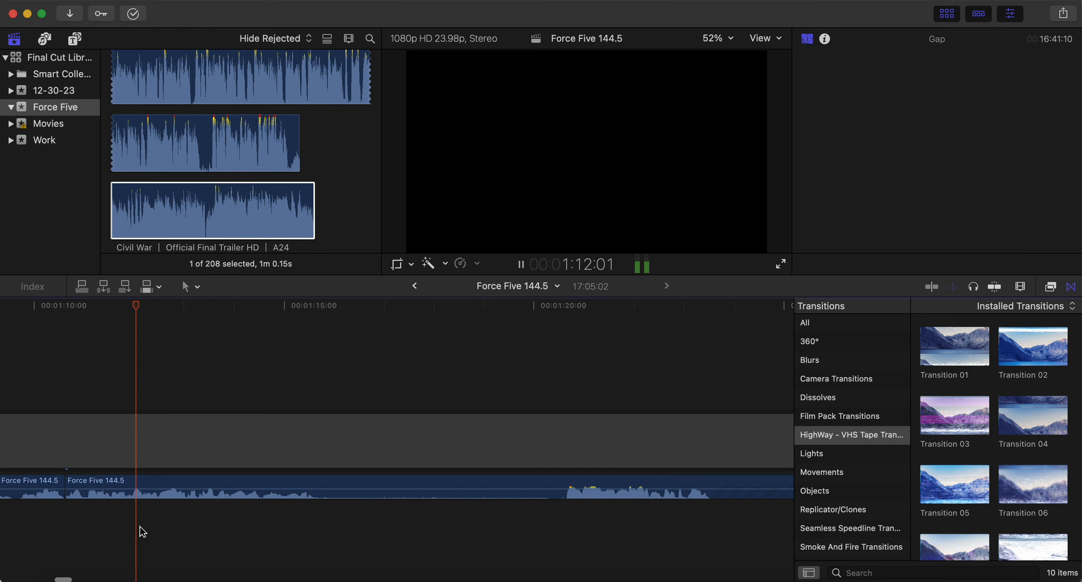
- Split the dialogue clip where the speech ends at about 1:15:15, and split the gap clip above it at the same point
key(b)
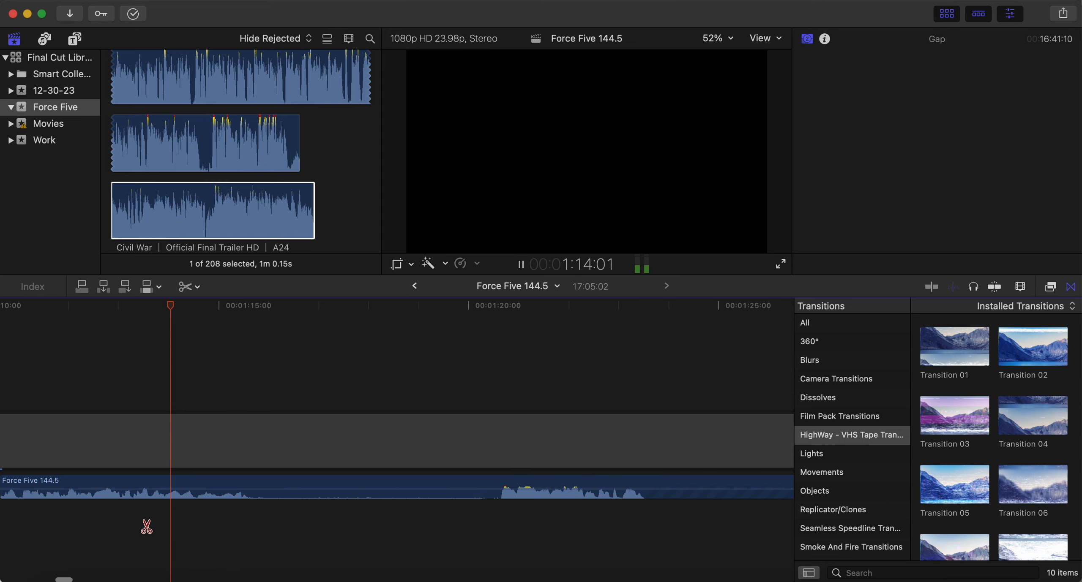
click(251, 483)
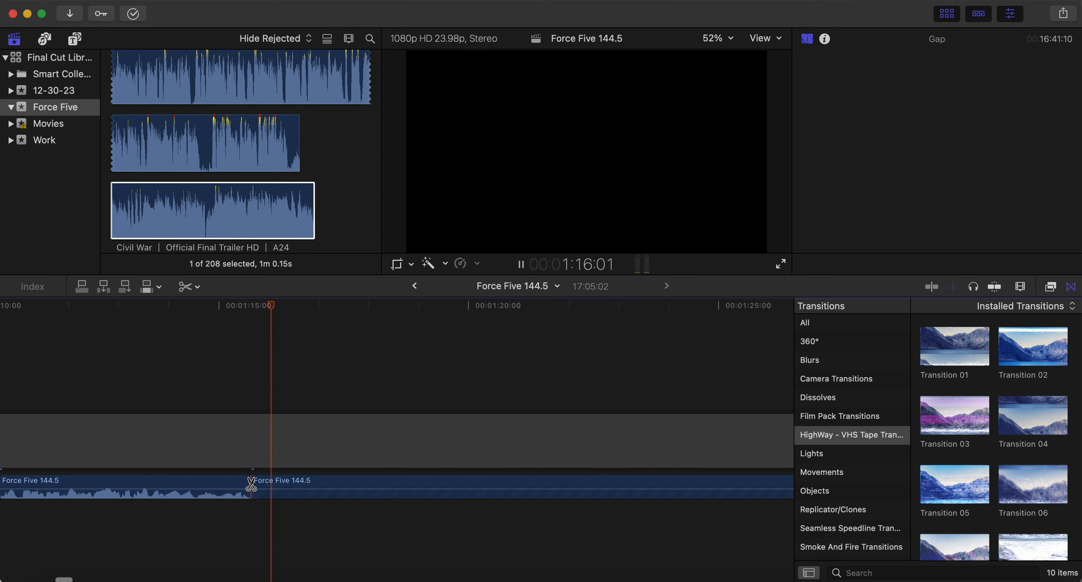
key(space)
click(253, 444)
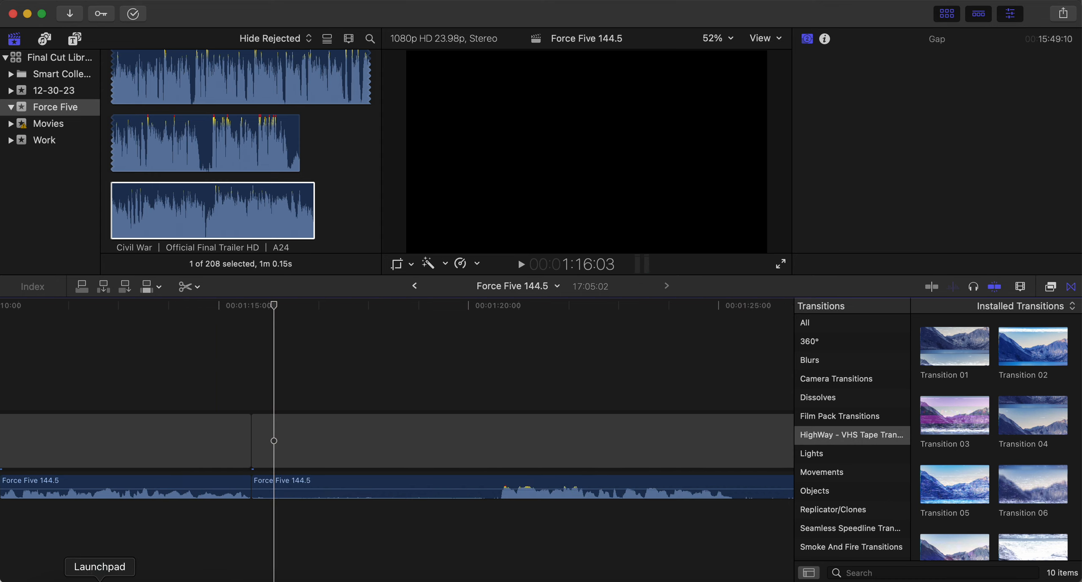
- Insert Force Five - What We Missed.mp3 from the Force Five folder in Finder's iCloud Drive at the split in the primary storyline
click(56, 581)
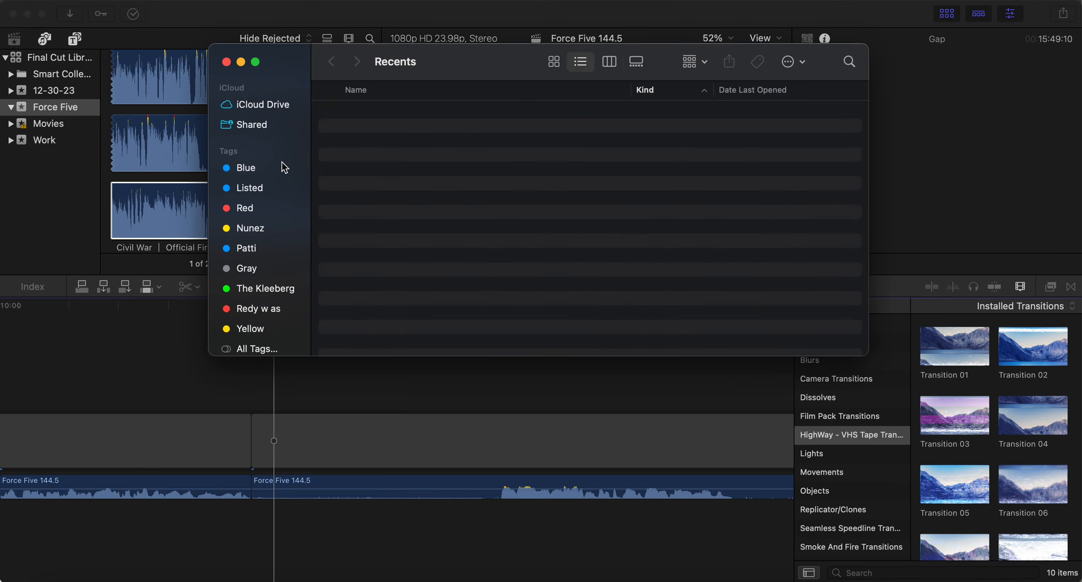
click(263, 108)
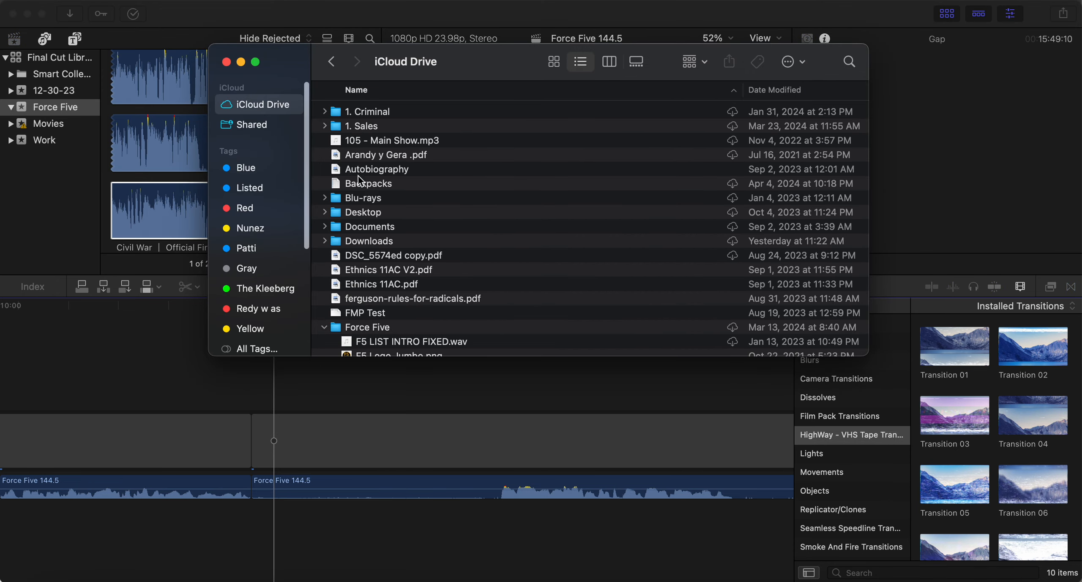
scroll(433, 240, down, 10)
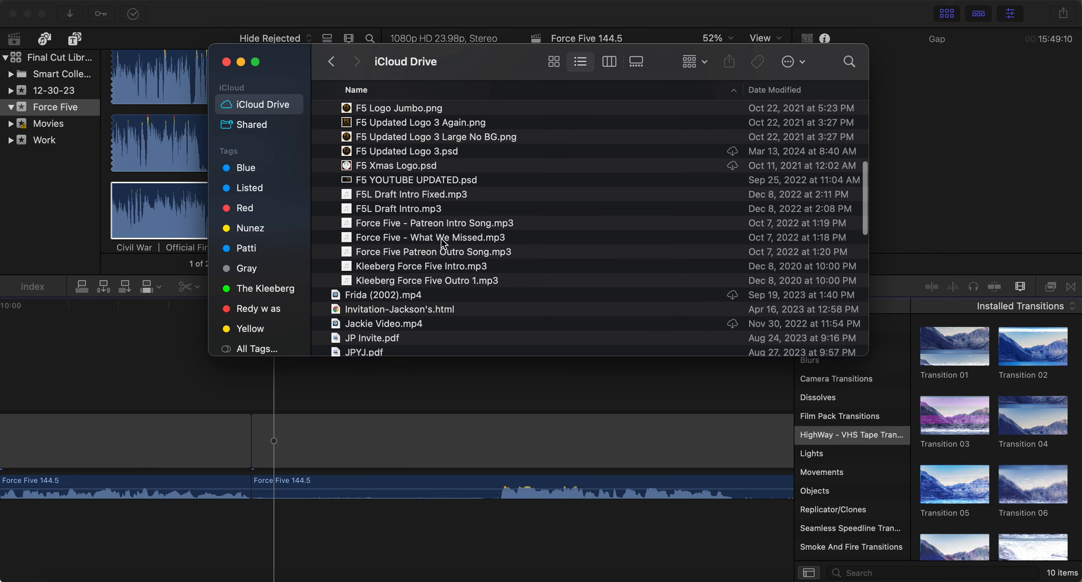
drag(435, 241, 252, 442)
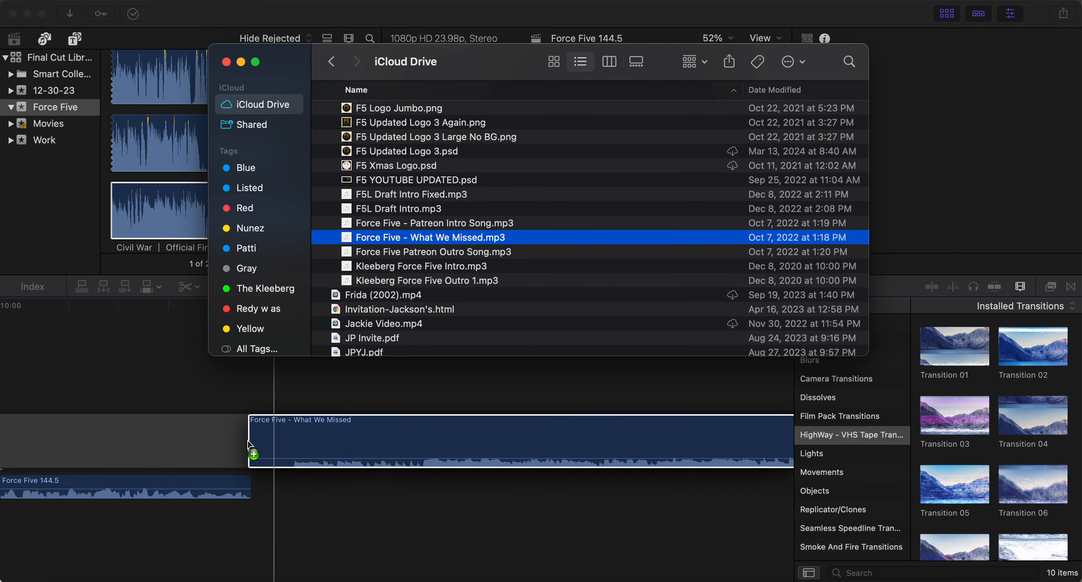
click(226, 64)
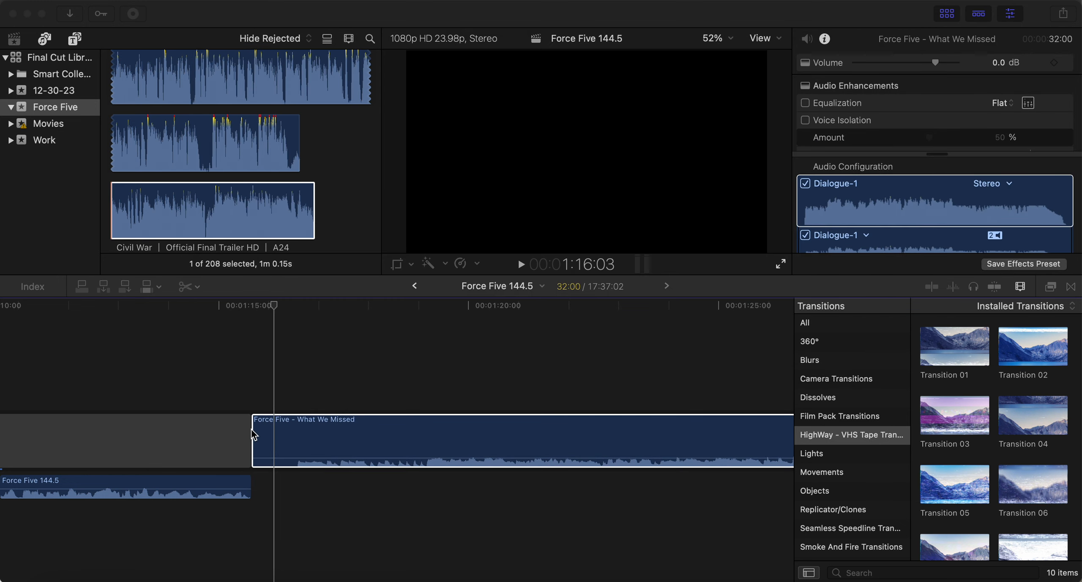
- Cut off the silent lead-in of the What We Missed music clip and play the join from the preceding dialogue
click(273, 518)
key(space)
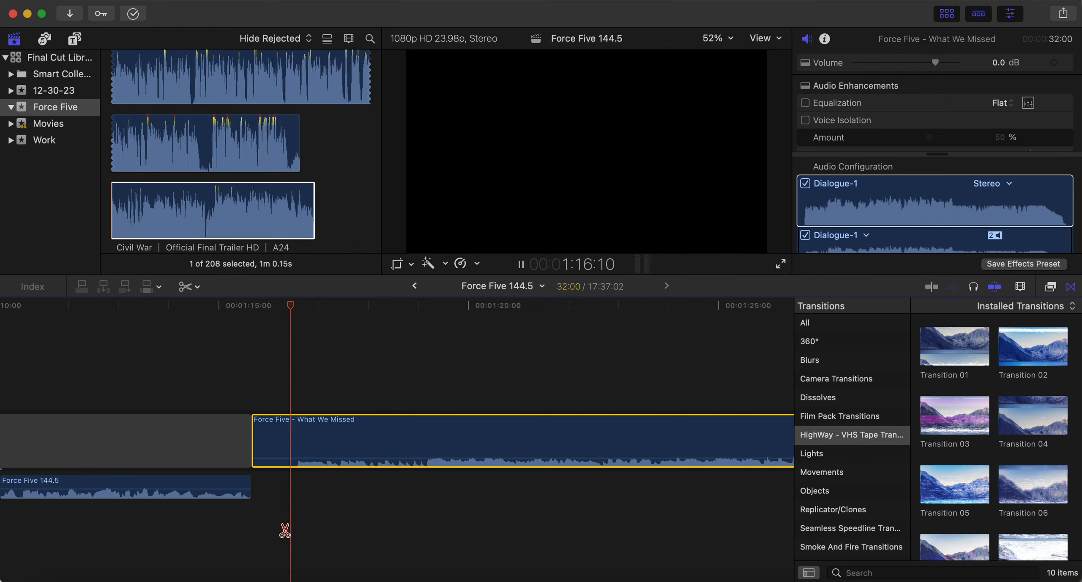
key(space)
click(298, 441)
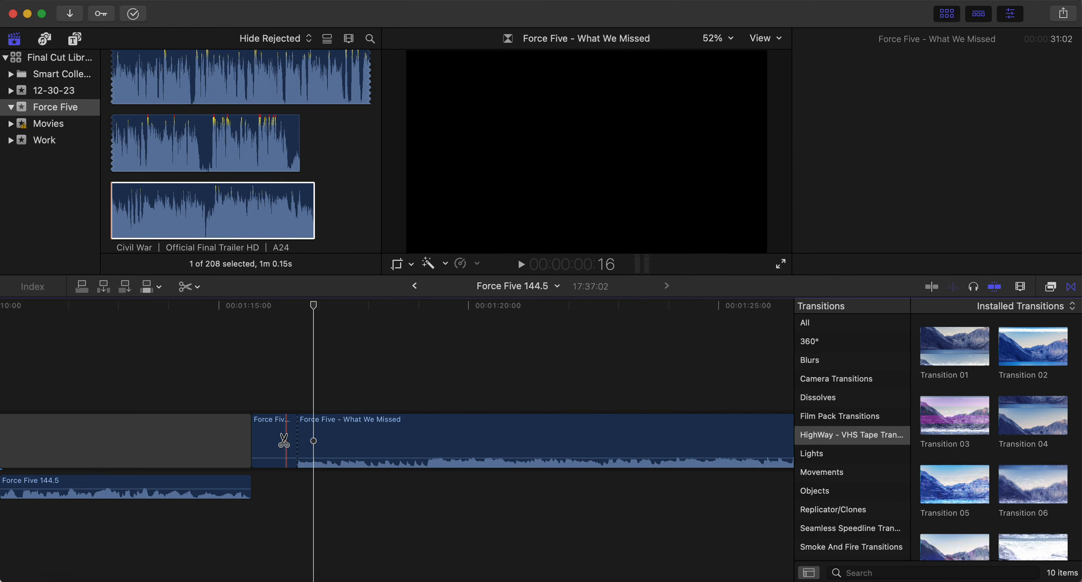
key(a)
click(285, 442)
key(BackSpace)
click(211, 543)
key(space)
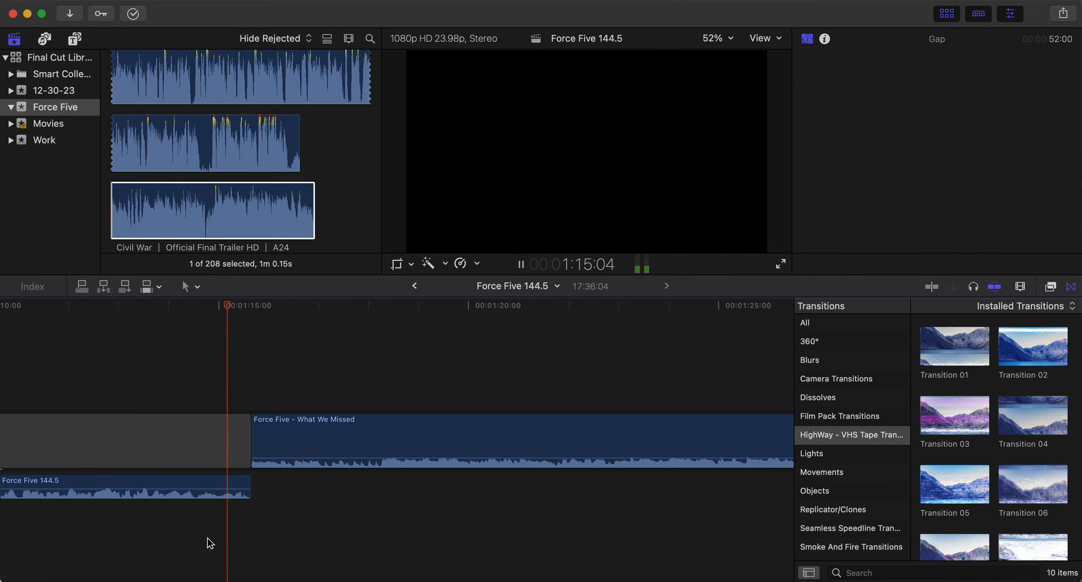
- Play the start of the What We Missed music and the passage around 1:32 to find where the music should drop
key(b)
scroll(374, 528, right, 5)
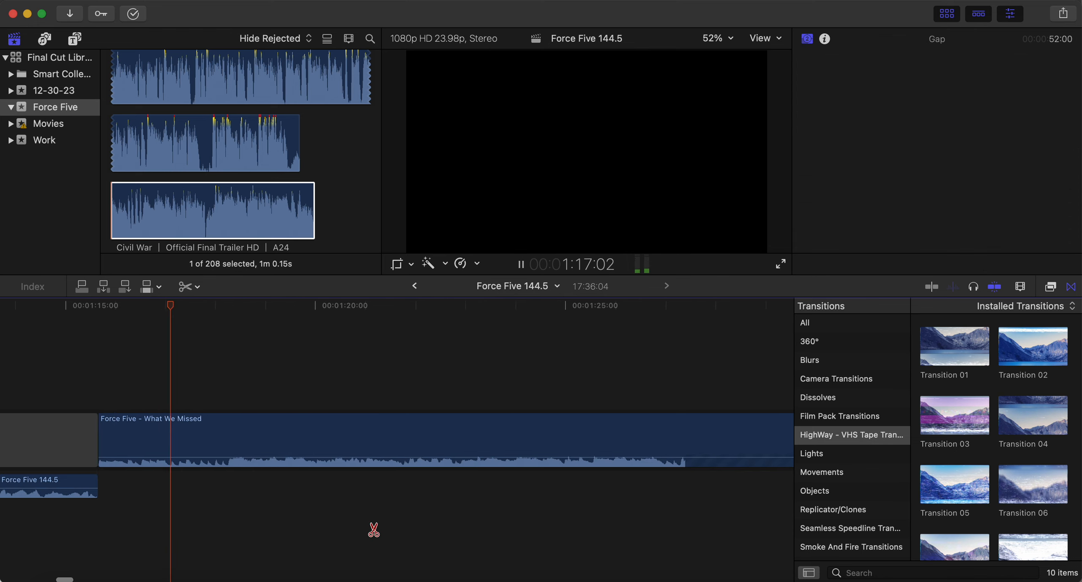
key(space)
scroll(328, 535, right, 2)
scroll(328, 534, right, 8)
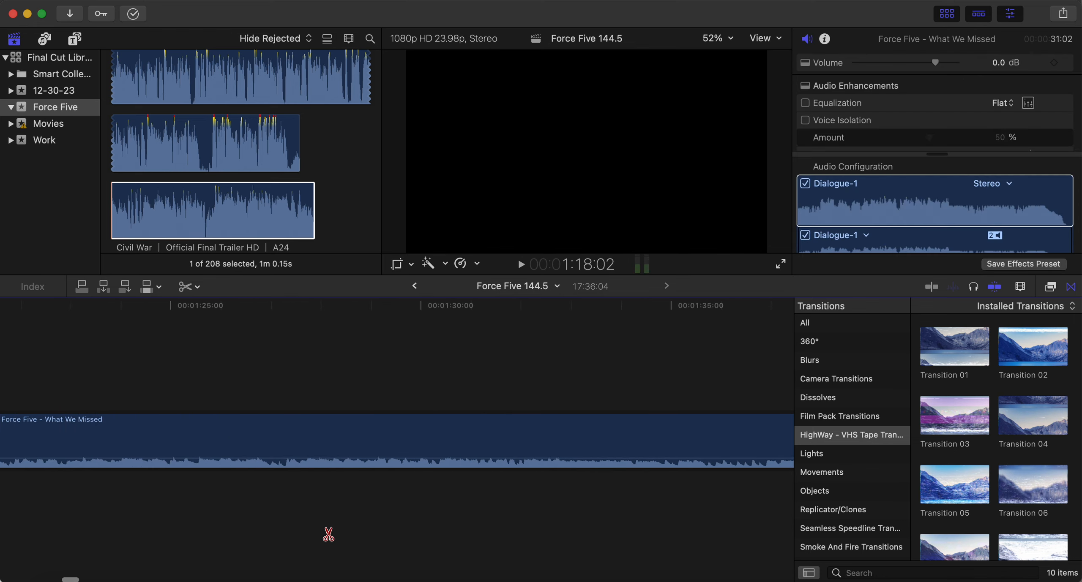
click(438, 530)
key(space)
scroll(438, 528, right, 2)
click(450, 522)
scroll(450, 522, right, 2)
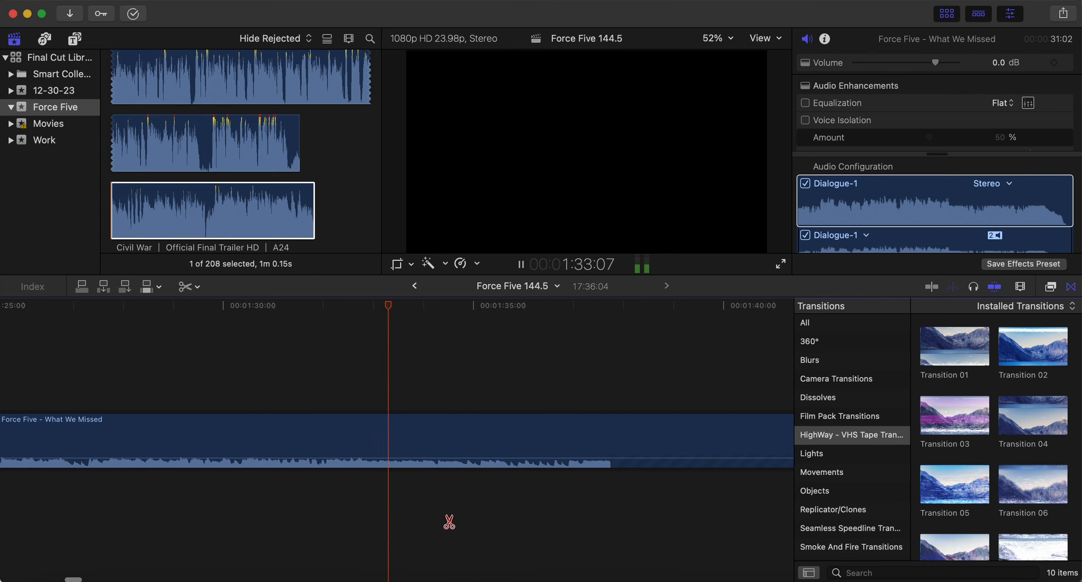
key(space)
click(336, 510)
key(space)
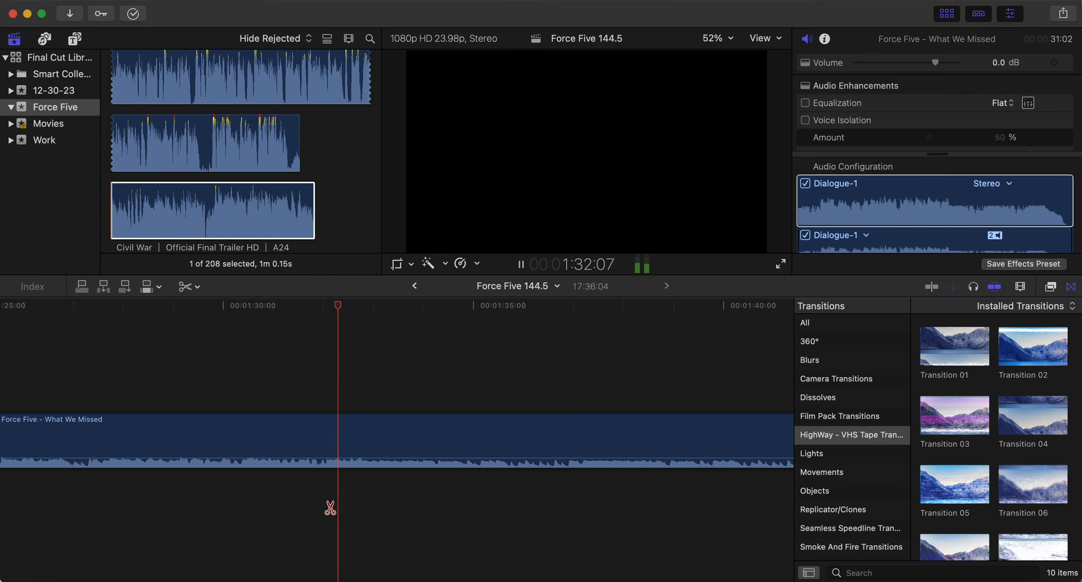
key(space)
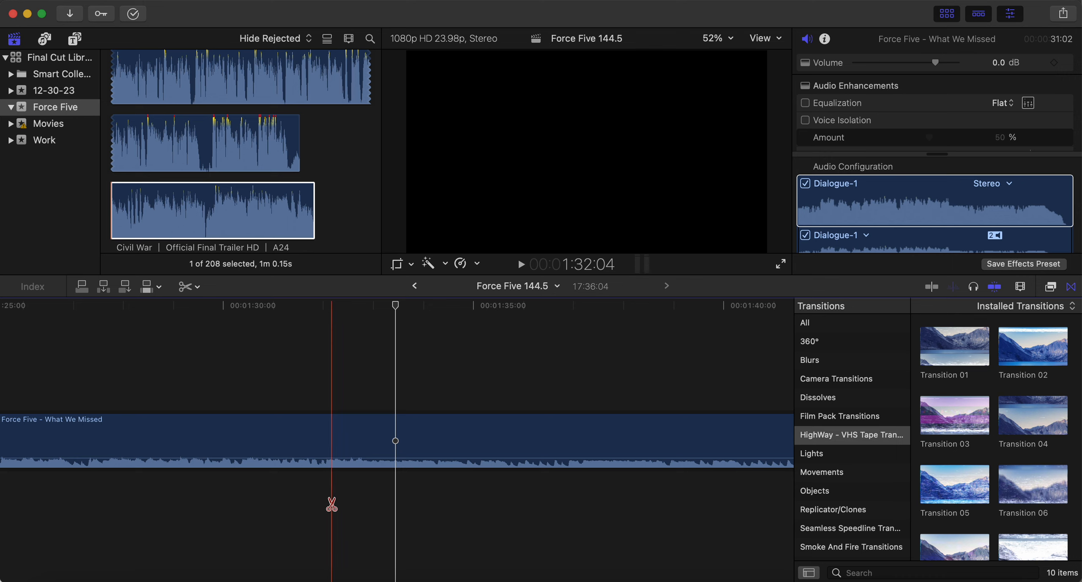
- Add three volume keyframes to the What We Missed clip between about 1:33 and 1:34, lowering the music gradually to -20 dB
key(a)
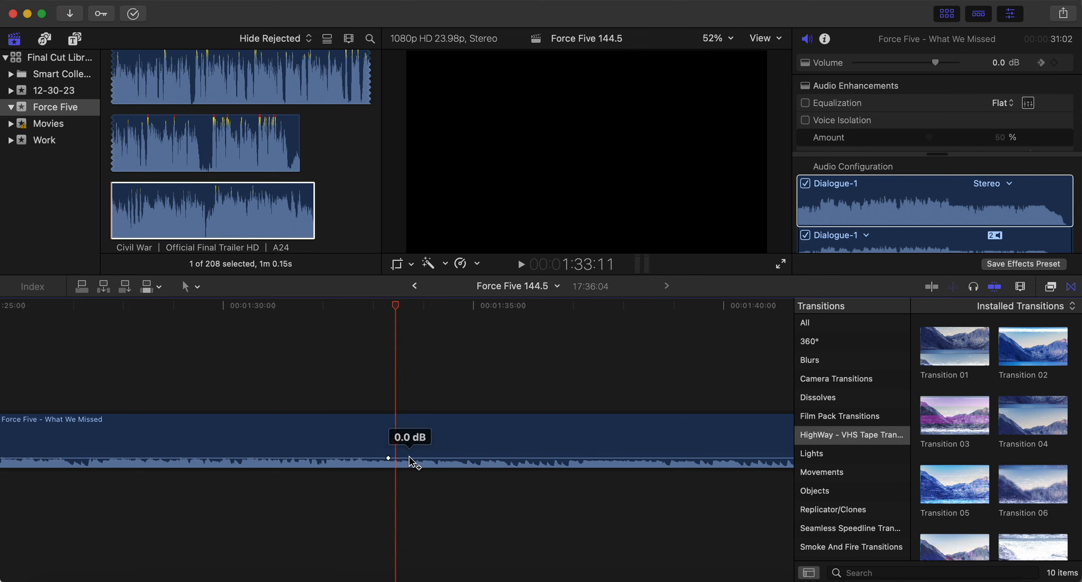
click(427, 458)
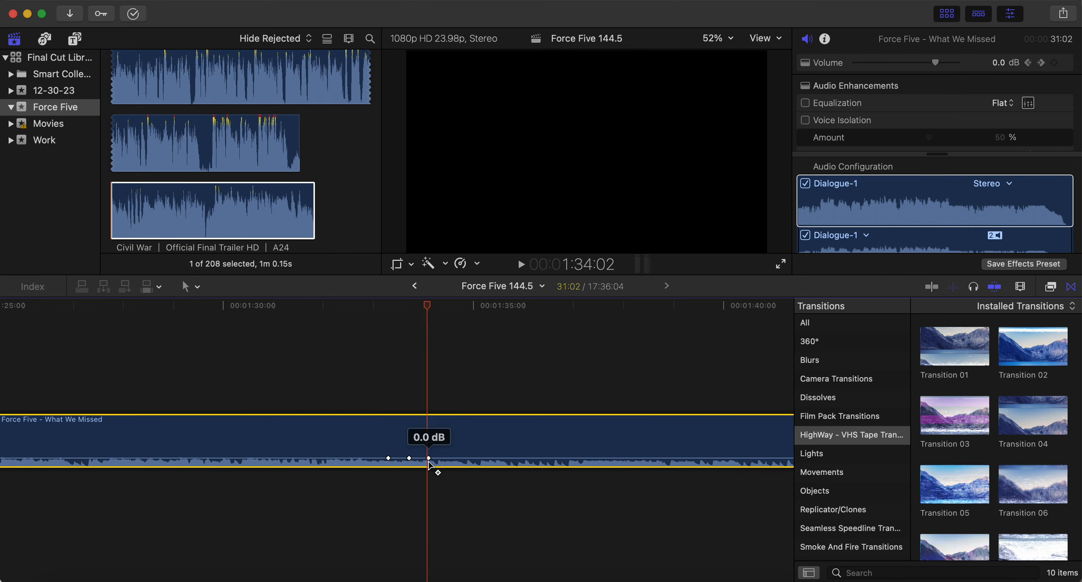
drag(428, 458, 430, 465)
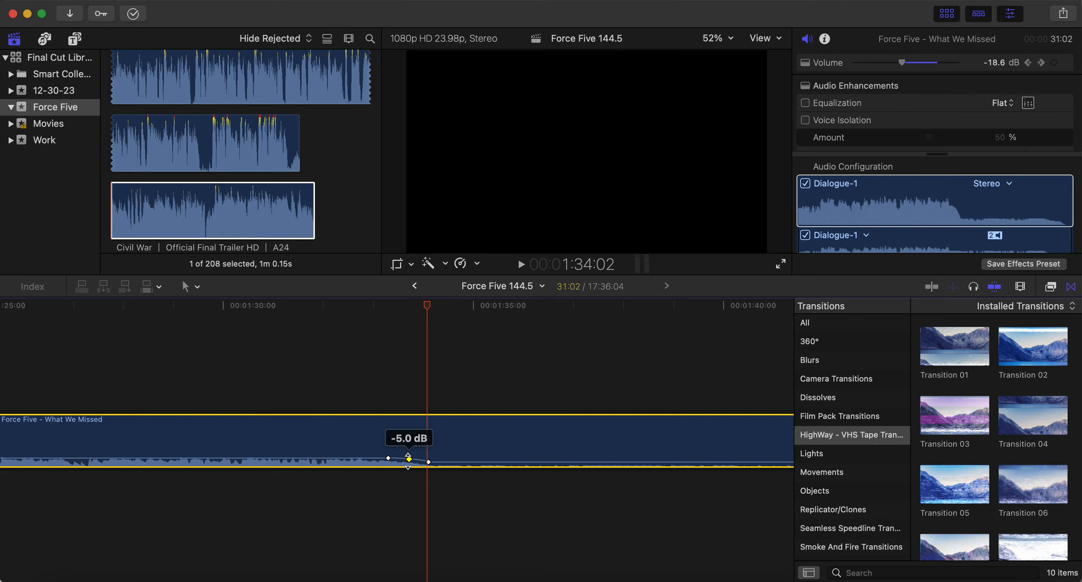
click(435, 495)
- Move the dialogue clip after the music earlier so it starts beneath the fade at about 1:33:17, and play the transition
scroll(436, 496, right, 10)
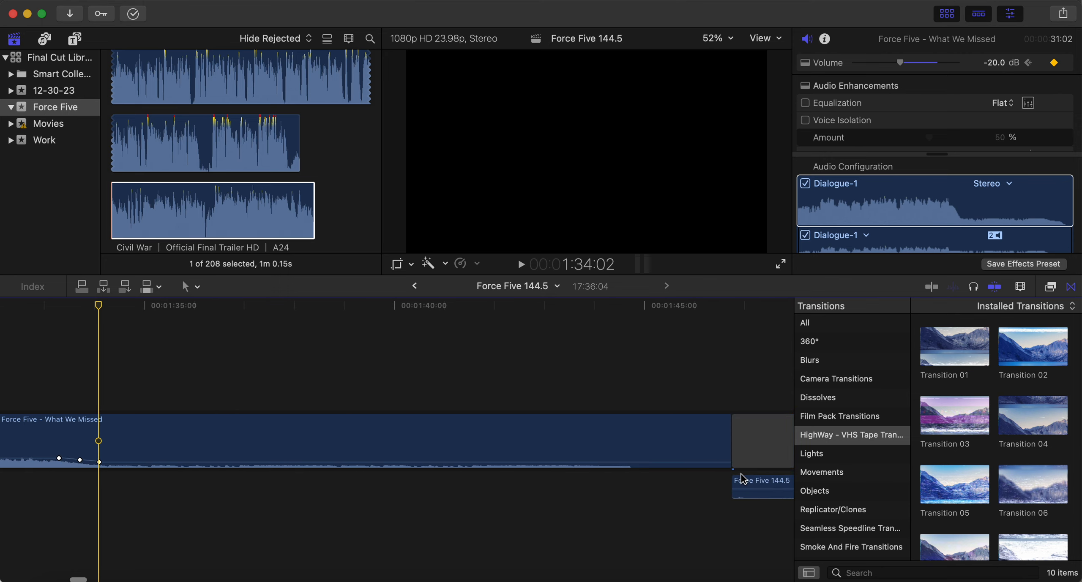
drag(765, 481, 97, 495)
click(28, 503)
key(space)
- Play the dialogue under the music, split it at about 1:52:17, and delete the part before the split
key(b)
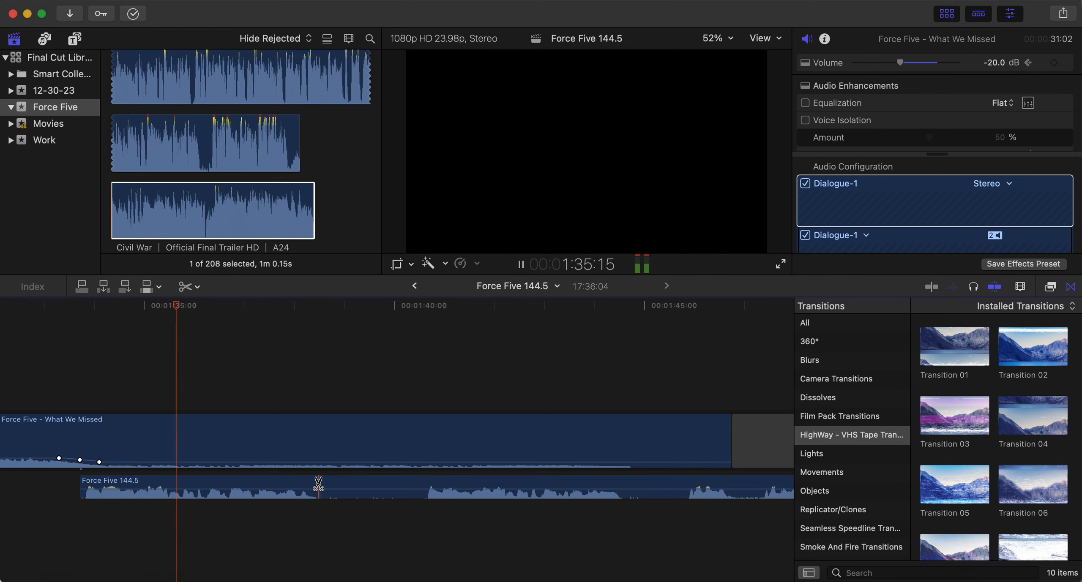
key(space)
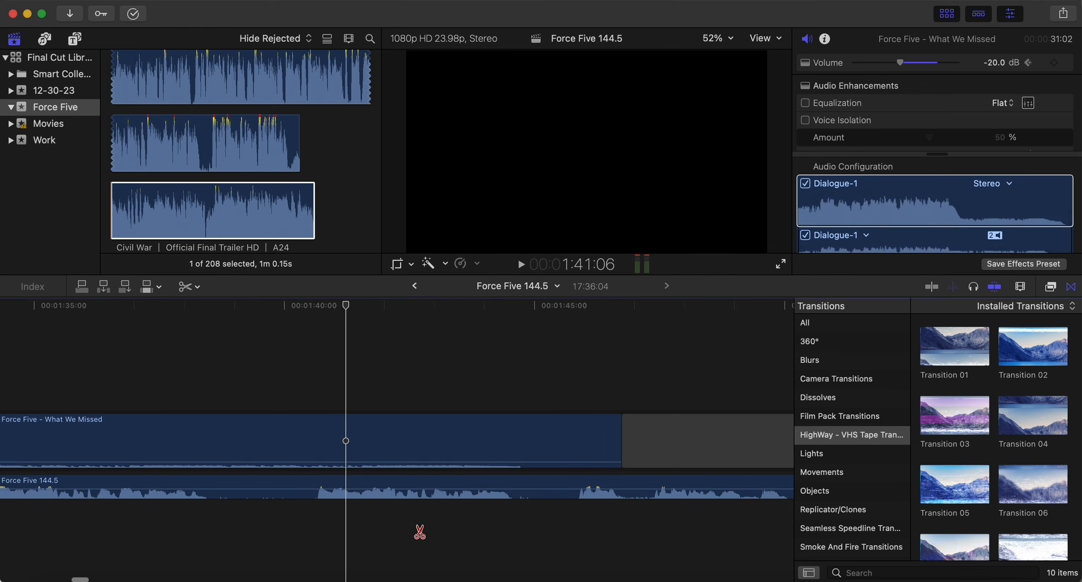
key(space)
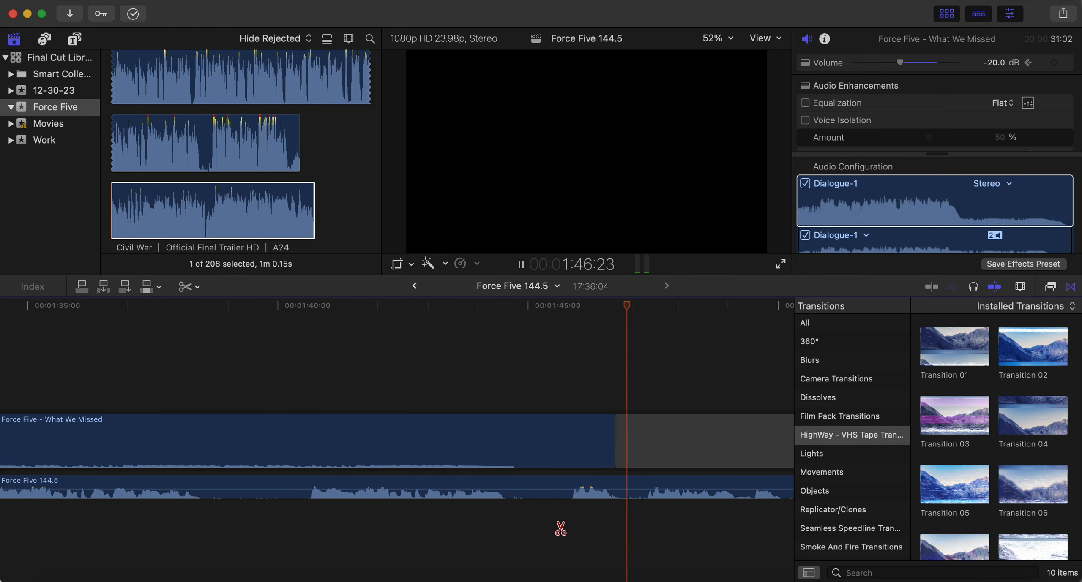
key(space)
scroll(555, 529, right, 5)
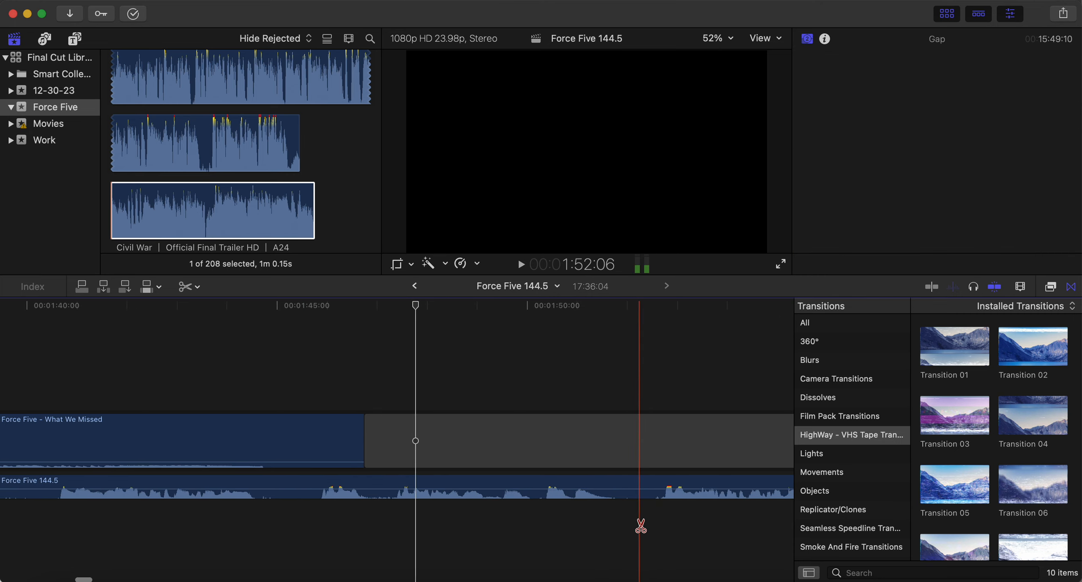
key(space)
click(663, 483)
key(space)
key(a)
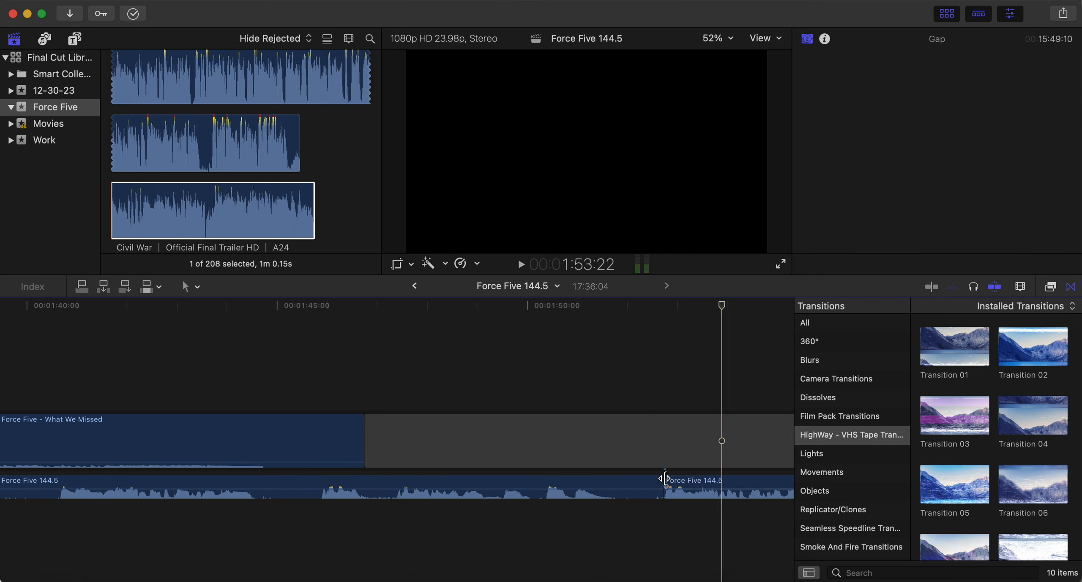
click(628, 481)
key(BackSpace)
- Move the remaining dialogue back to start under the music fade at about 1:33:17, and play the transition
drag(705, 484, 61, 510)
scroll(61, 510, left, 8)
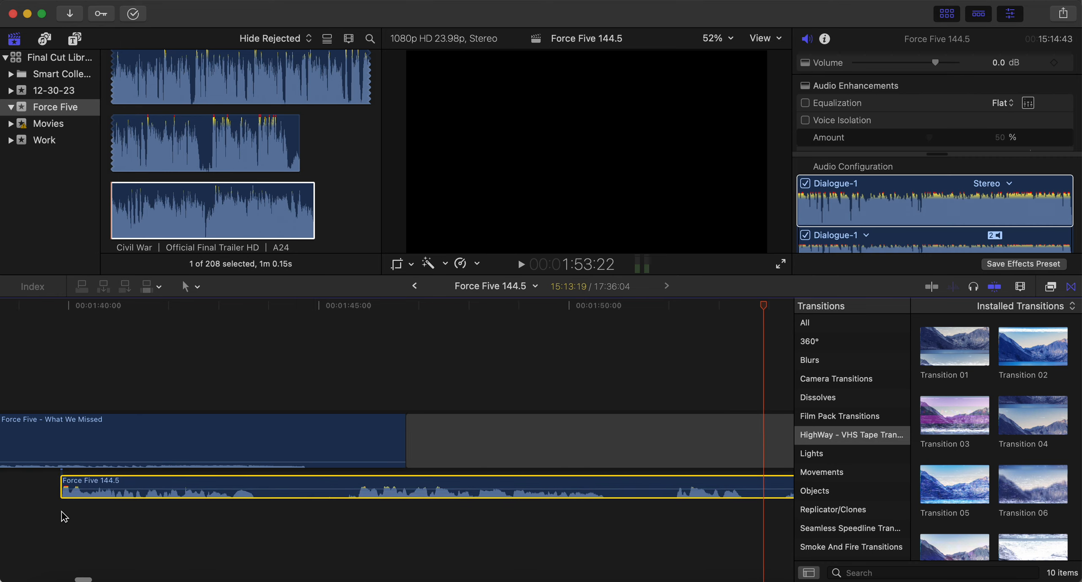
drag(524, 490, 217, 490)
click(126, 505)
key(space)
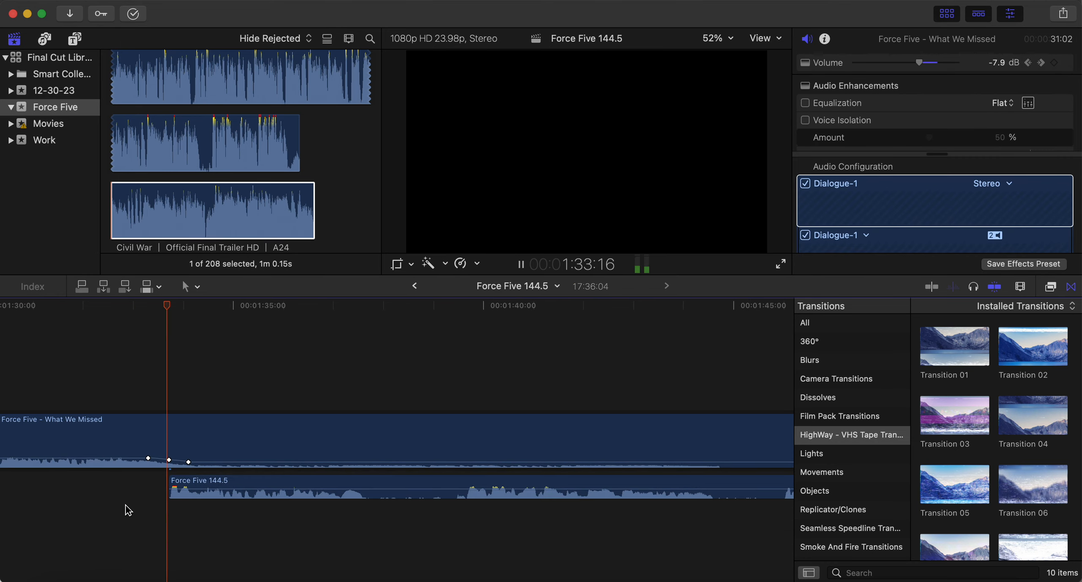
- Cut out the dialogue between about 1:37:15 and 1:39:16, close the gap with the following clip, and play the join
click(362, 486)
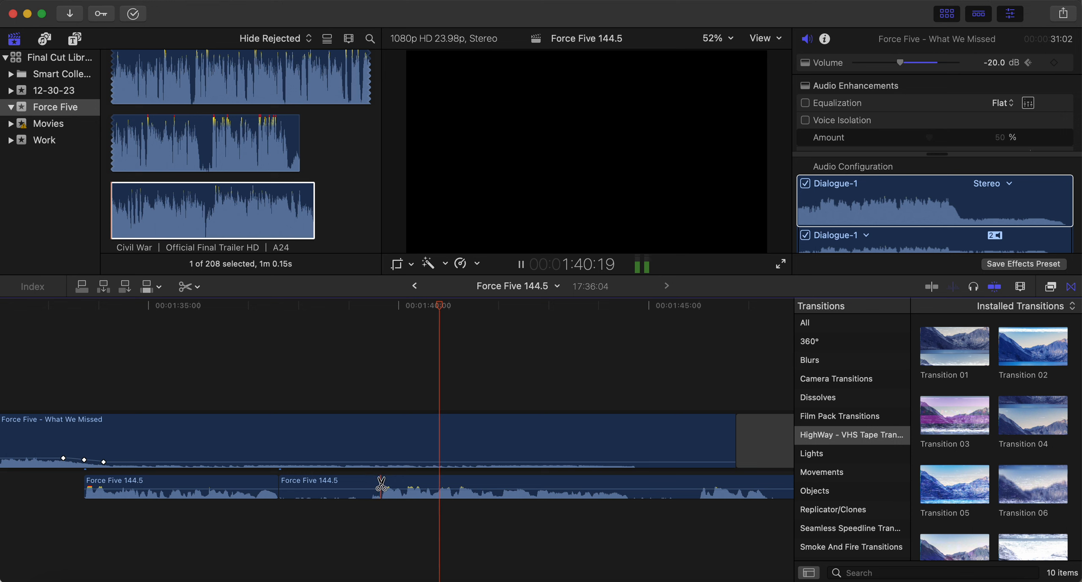
click(381, 485)
key(a)
click(362, 486)
key(Delete)
key(space)
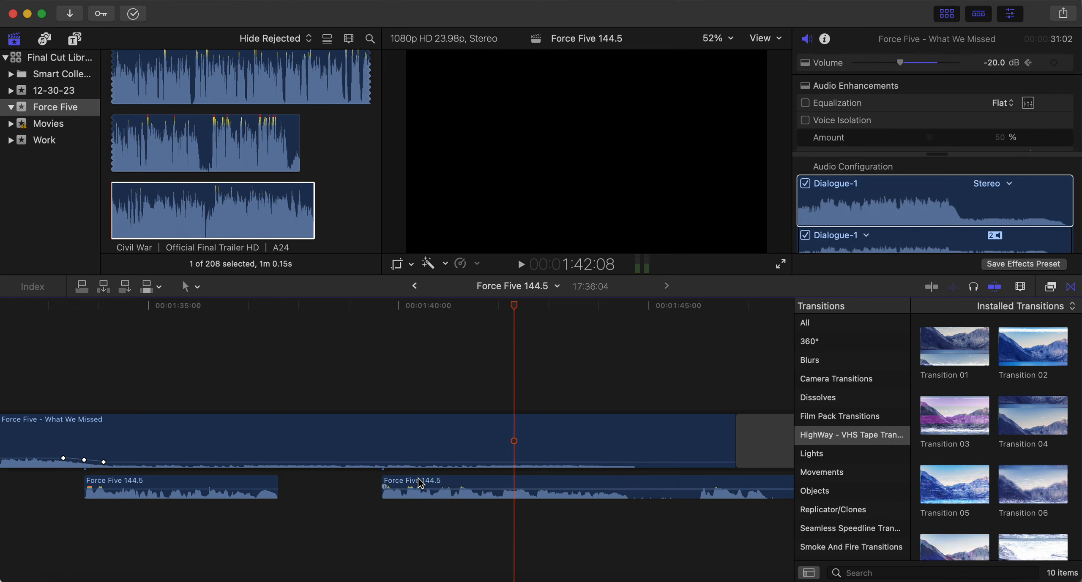
drag(420, 484, 326, 479)
click(234, 528)
key(space)
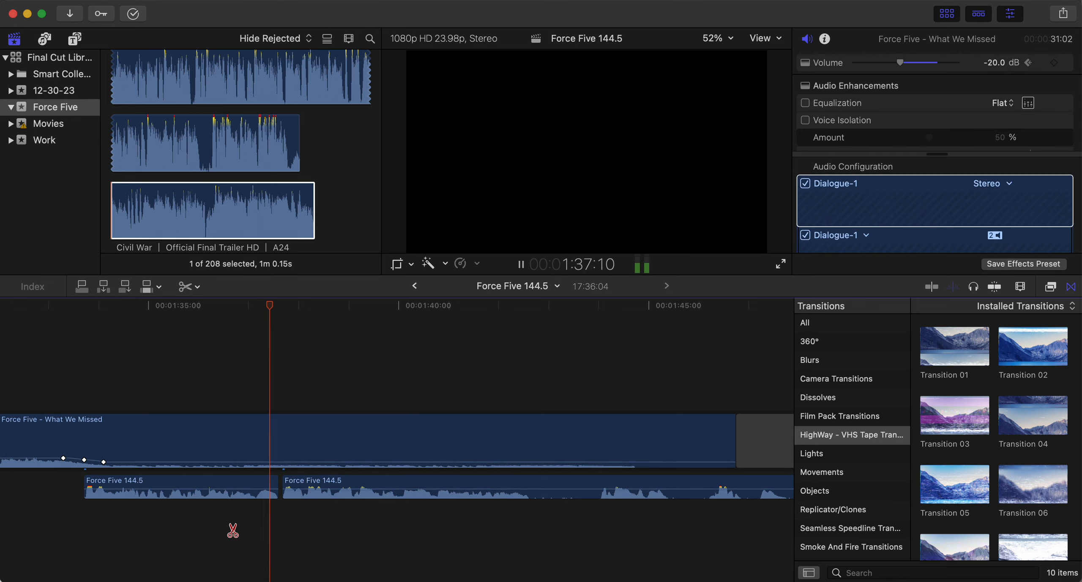
- Split the dialogue at about 1:42:16 and 1:44:00 and delete the quiet section between the splits
scroll(403, 534, right, 5)
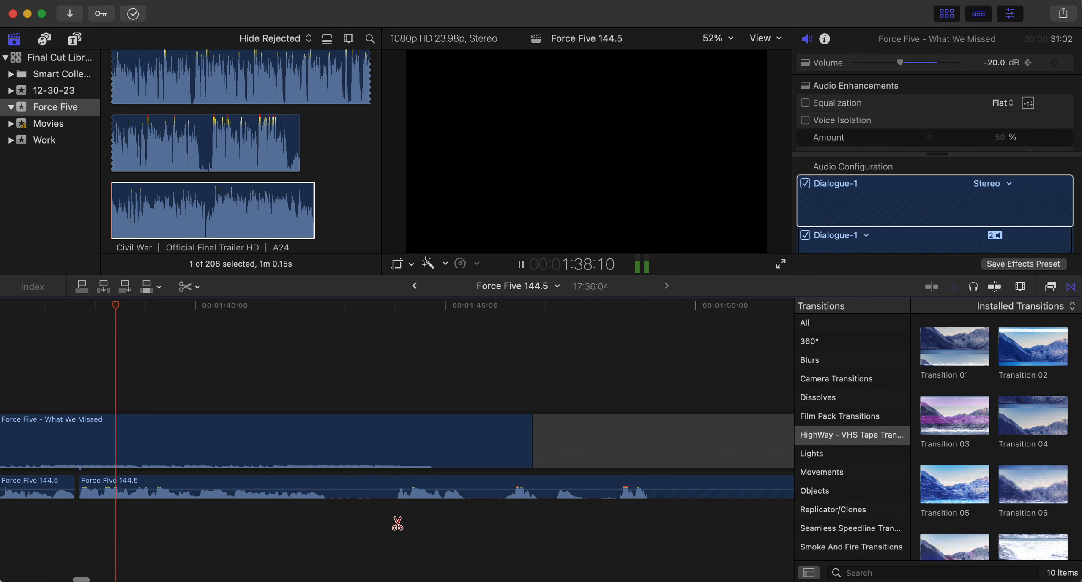
click(328, 485)
click(395, 485)
key(a)
click(383, 484)
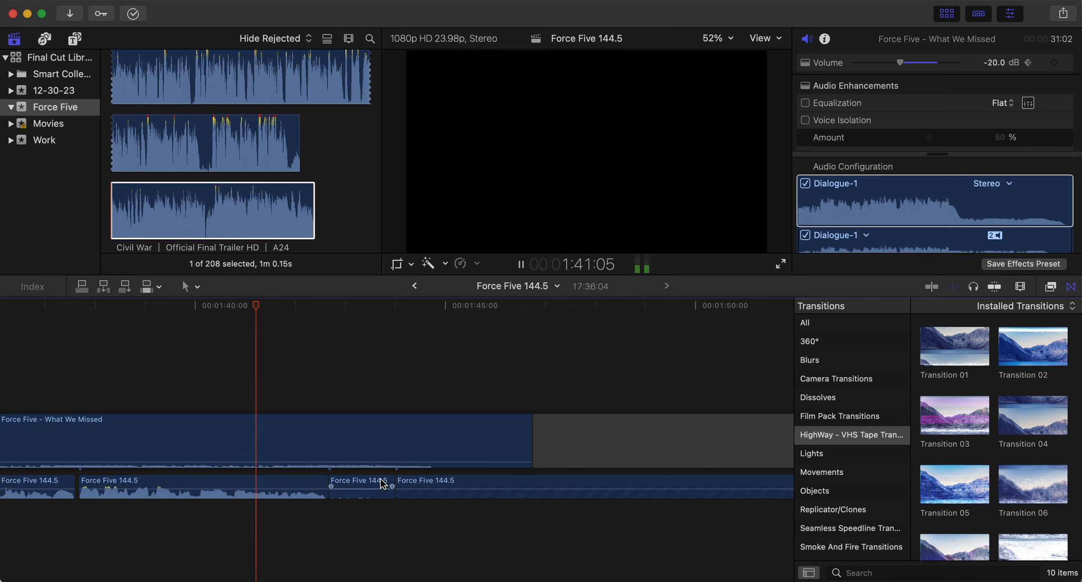
key(Delete)
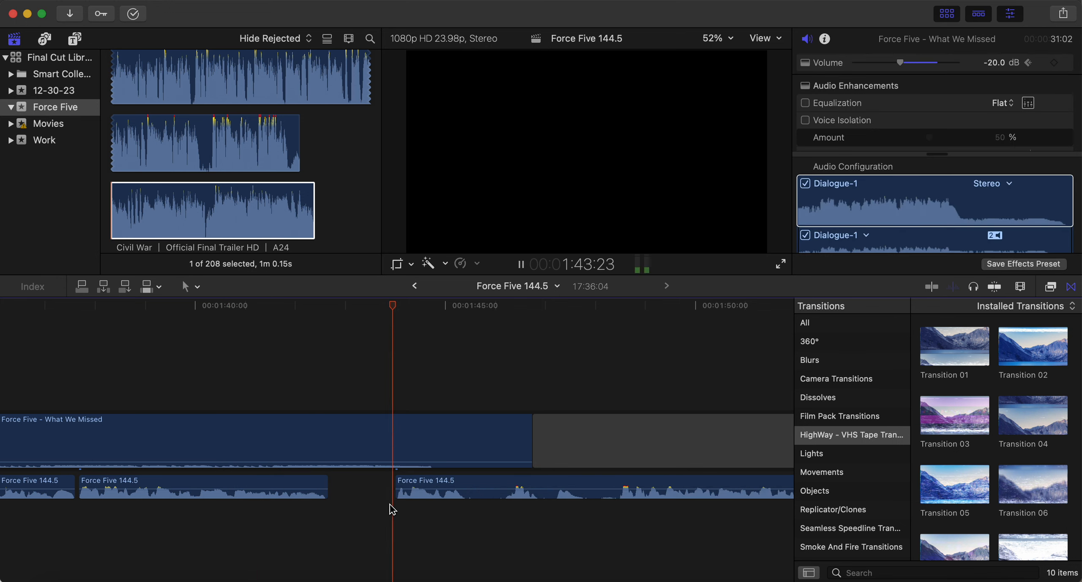
- Delete the dialogue from about 1:44:00 to 1:48:10, move the following clip back to about 1:42:16, and play the join
key(b)
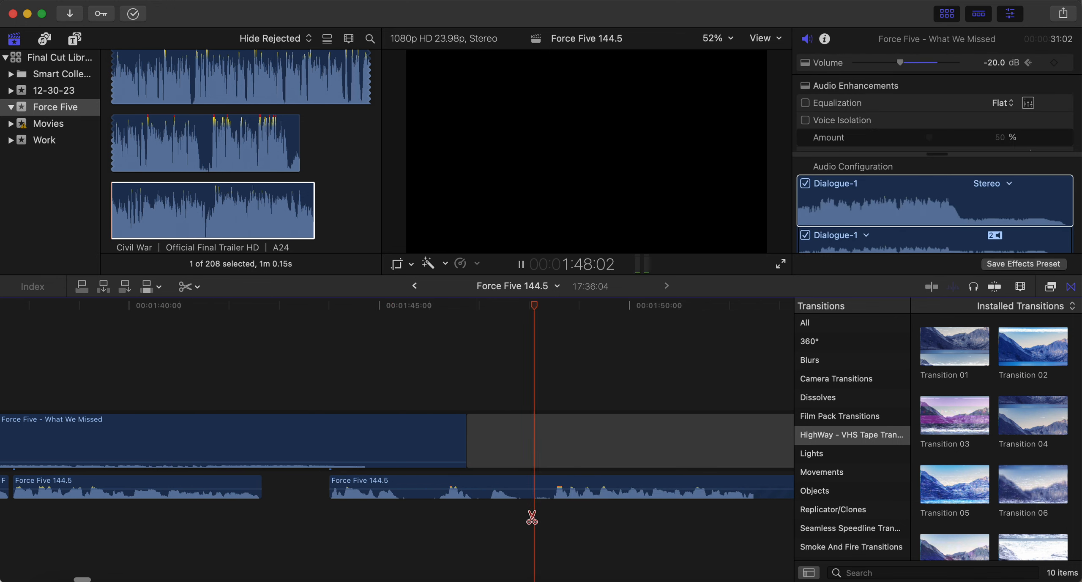
click(551, 484)
key(a)
click(536, 482)
key(Delete)
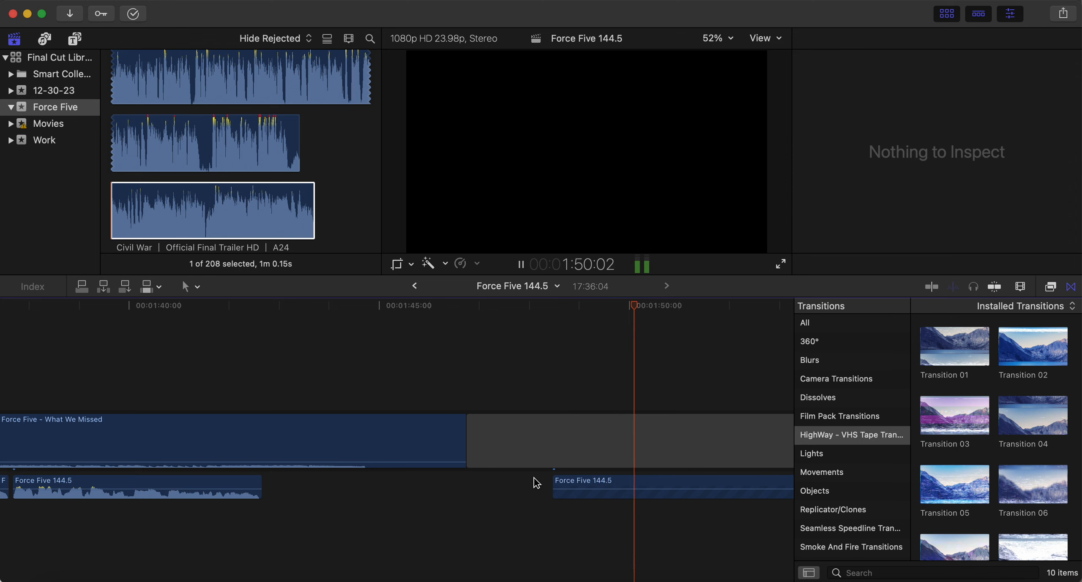
key(space)
drag(579, 483, 289, 484)
click(186, 536)
key(space)
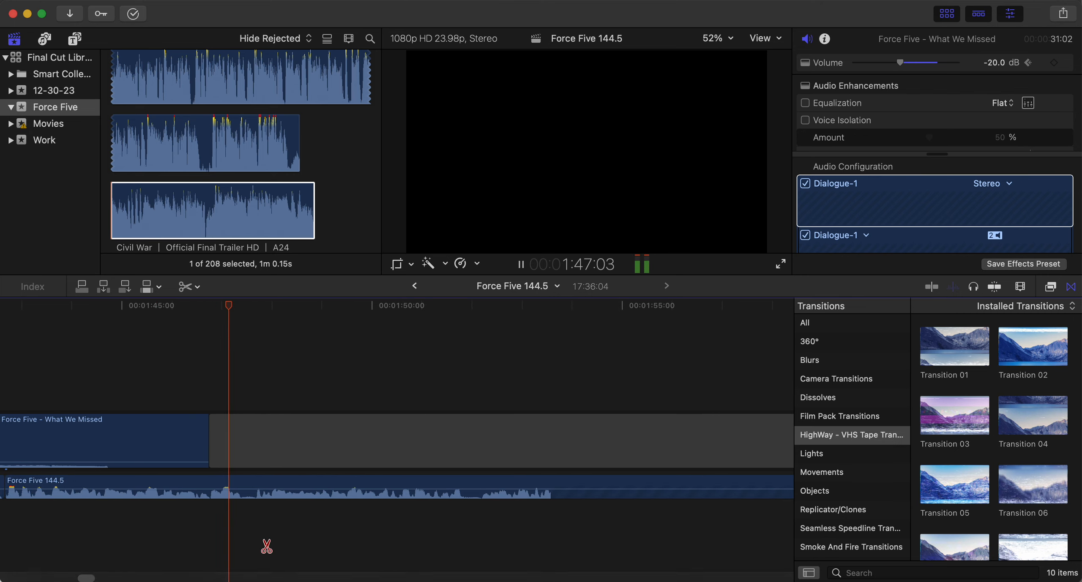
- Split the dialogue at about 1:47:10 and 1:58:23 and delete the section between the splits
key(space)
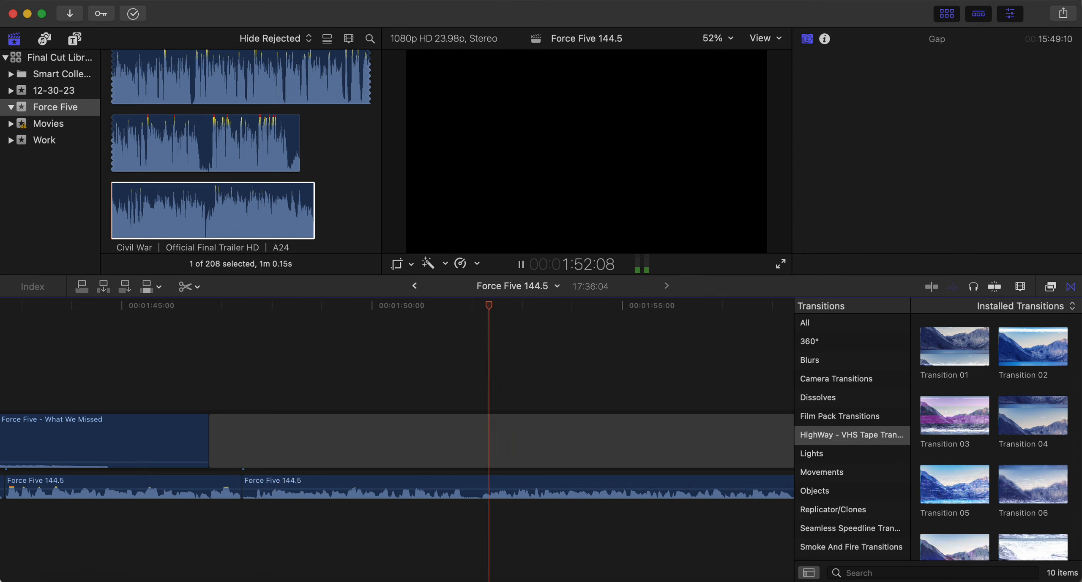
key(space)
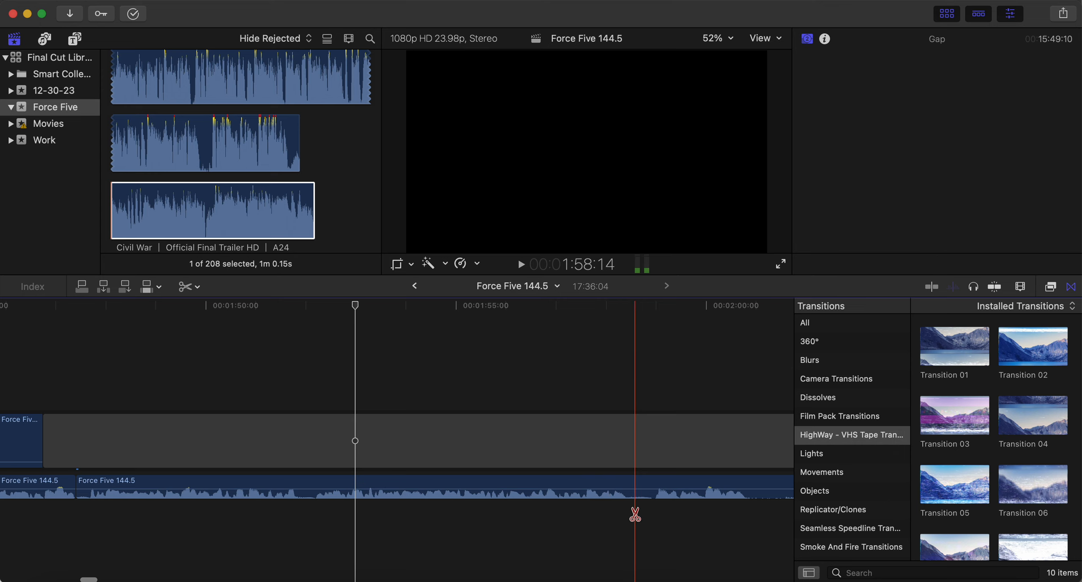
key(space)
click(654, 486)
key(a)
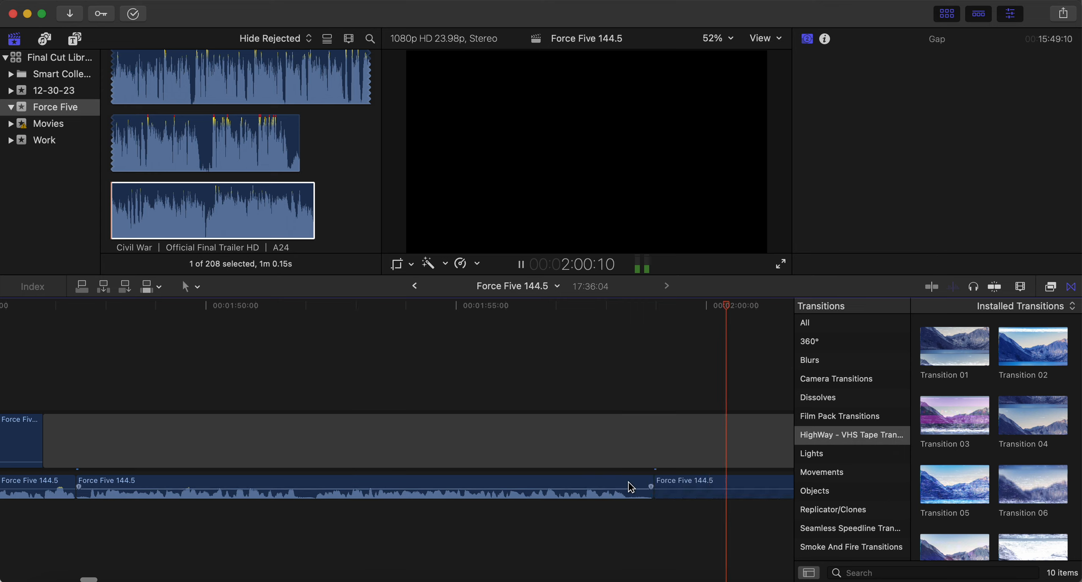
click(628, 486)
key(Delete)
- Move the following dialogue clip back to about 1:47:12 to close the gap, and play the join
key(space)
click(712, 483)
drag(361, 490, 181, 486)
key(space)
- Cut the dialogue from about 1:47:12 to 1:50:23, move the remainder back into its place, and play the join
key(b)
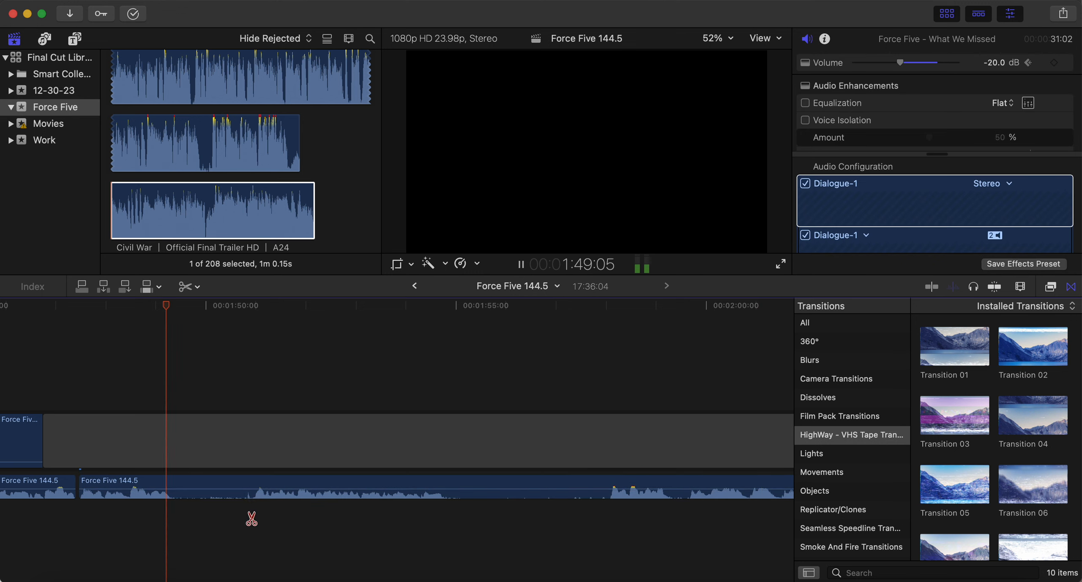
click(254, 485)
key(space)
key(a)
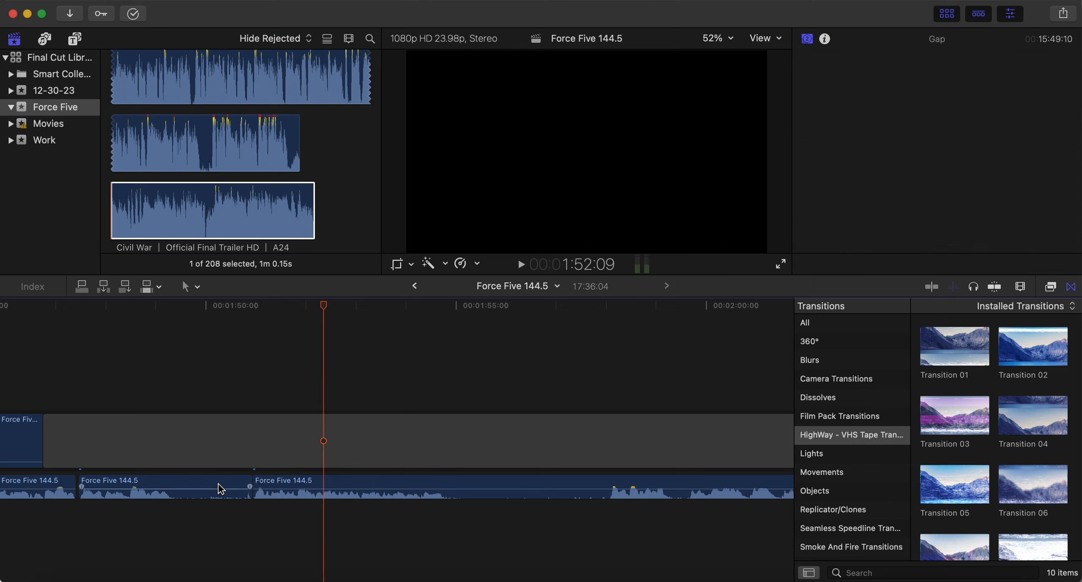
click(220, 488)
key(BackSpace)
drag(306, 480, 133, 483)
click(44, 521)
key(space)
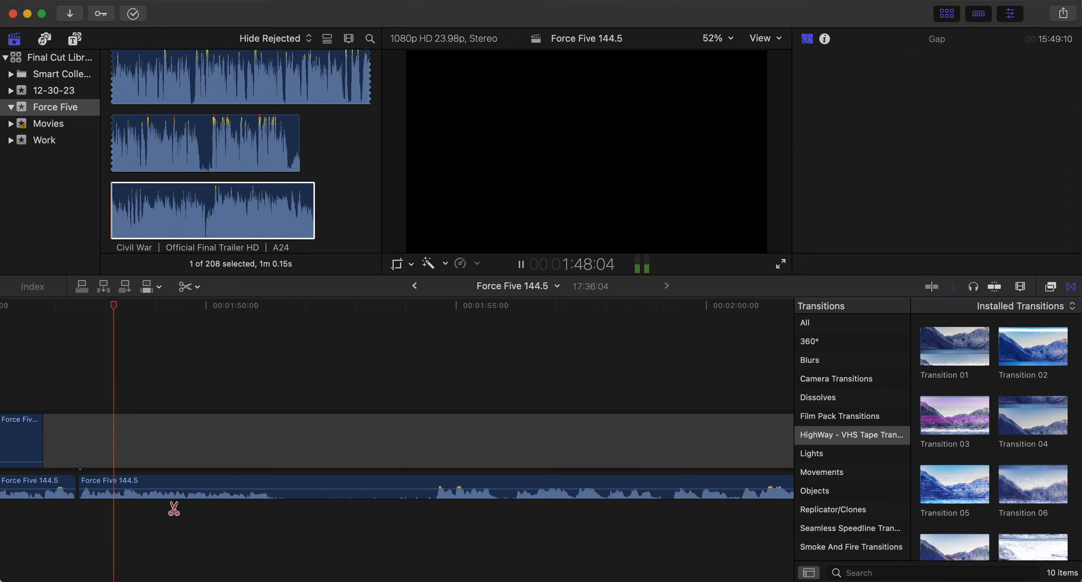
- Remove the dialogue between about 1:51:08 and 1:54:14, close the gap with the following clip, and play the join
click(272, 486)
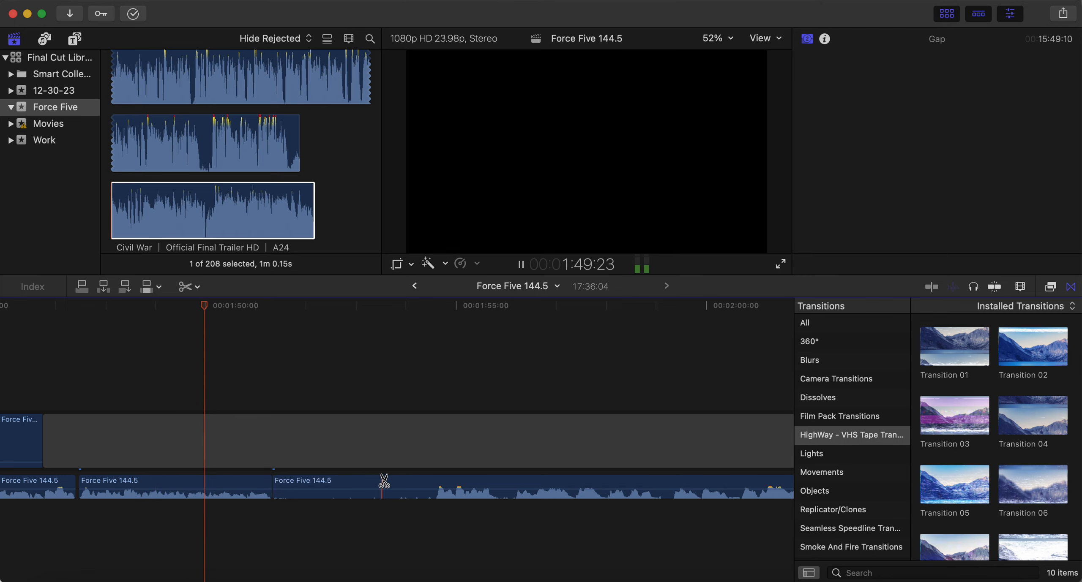
click(434, 486)
key(a)
click(416, 486)
key(BackSpace)
key(space)
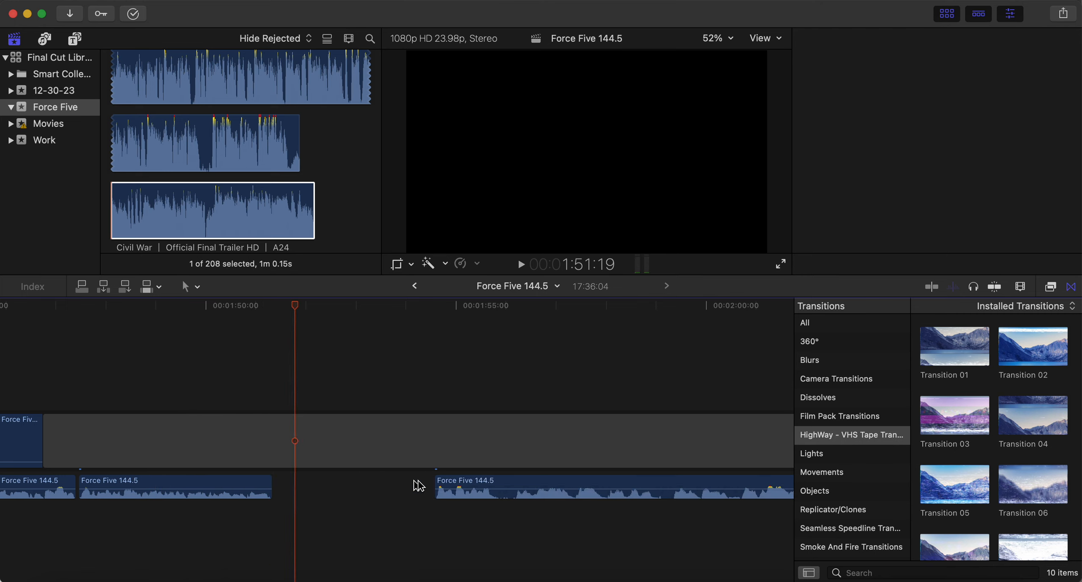
drag(465, 482, 308, 485)
click(210, 534)
key(space)
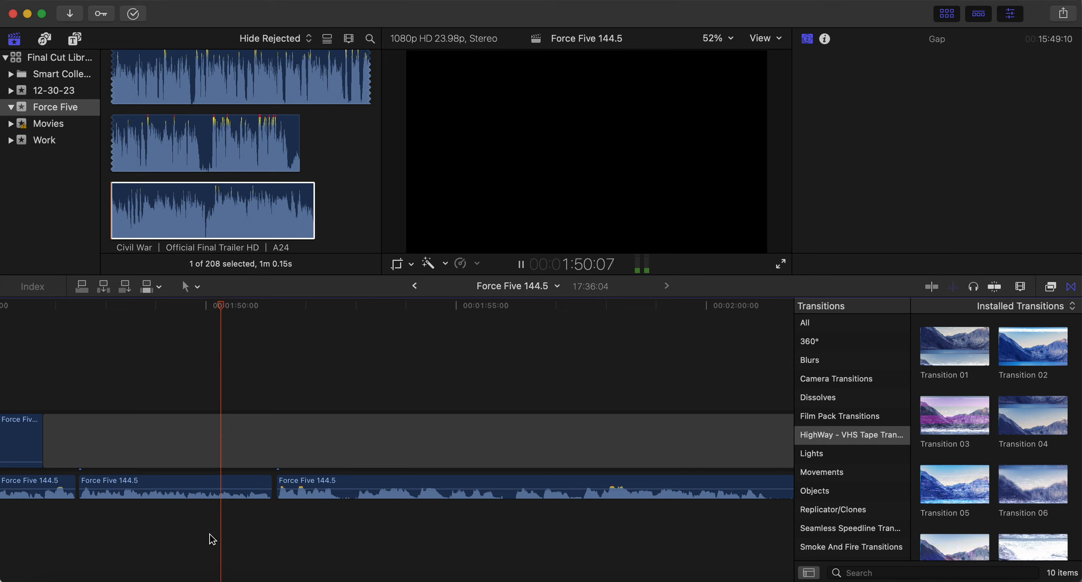
- Cut the short pause between about 1:52:17 and 1:53:01, move the following dialogue back, and play the join
scroll(209, 536, right, 5)
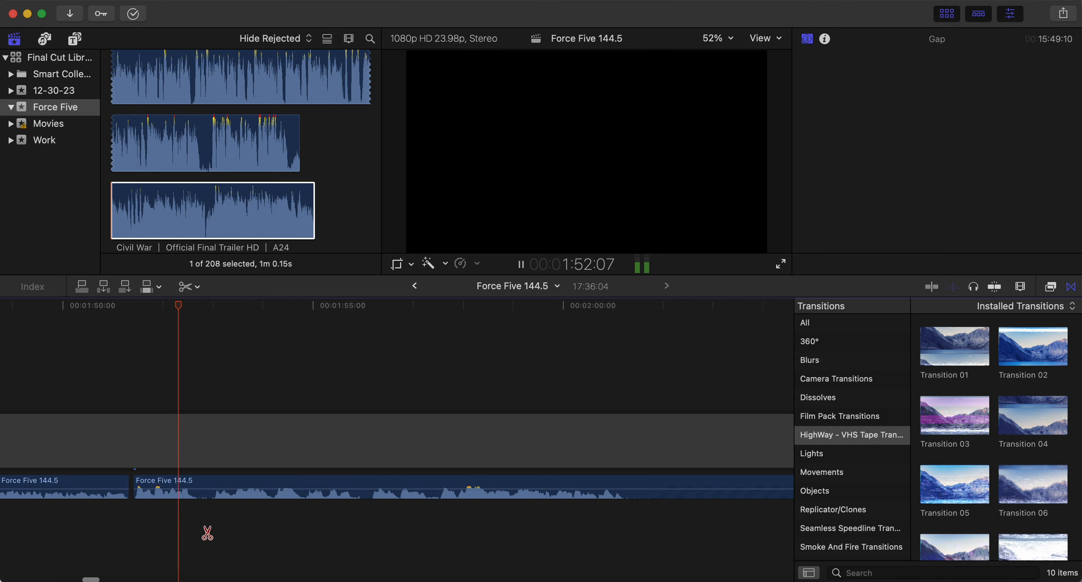
click(215, 482)
key(space)
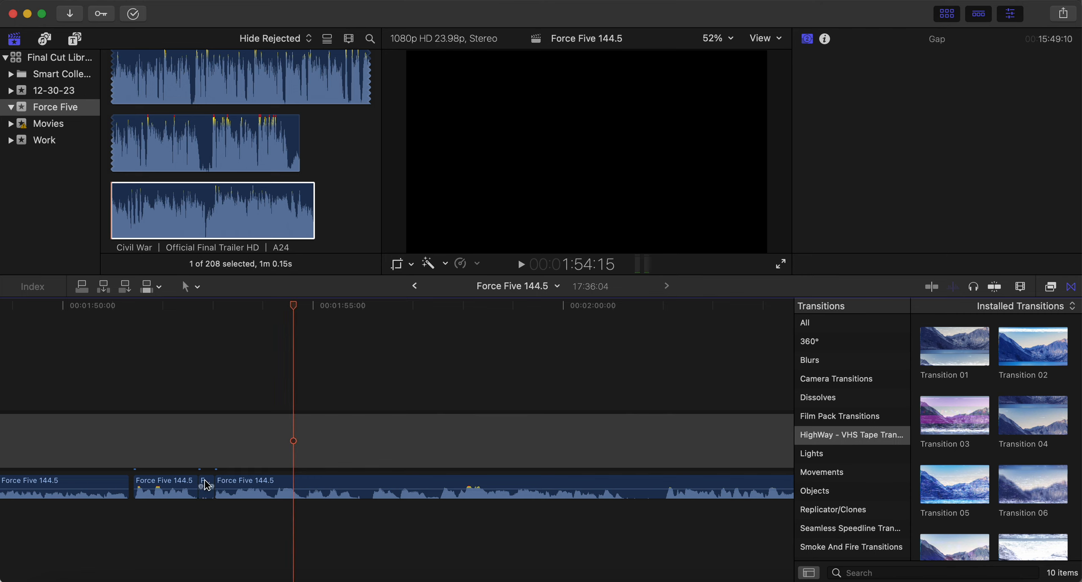
key(Delete)
drag(260, 478, 247, 483)
click(124, 536)
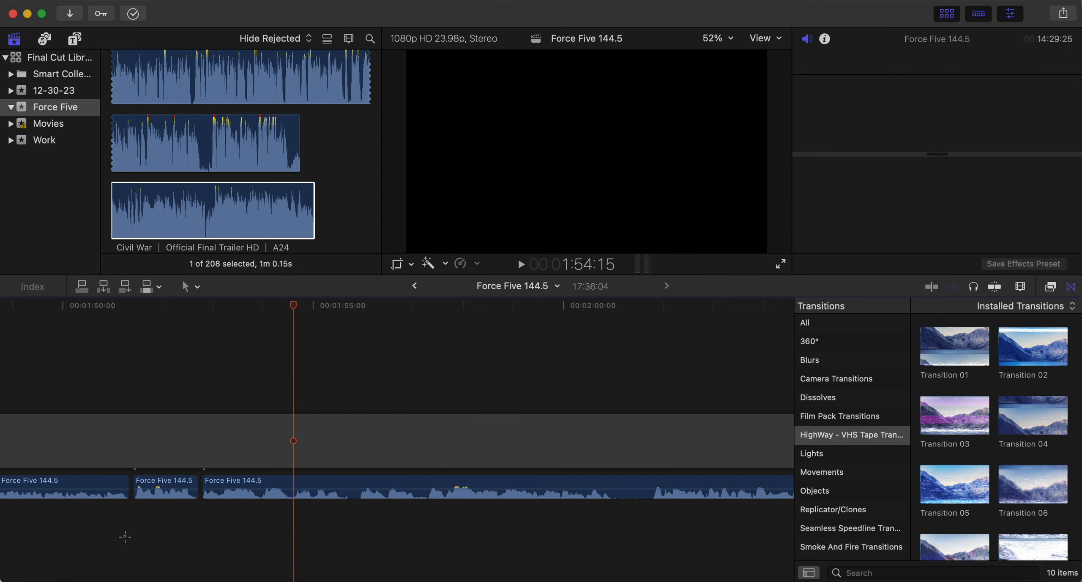
key(space)
- Cut the short pause between about 1:55:13 and 1:55:22, shift the following dialogue earlier, and play the join
scroll(242, 539, right, 5)
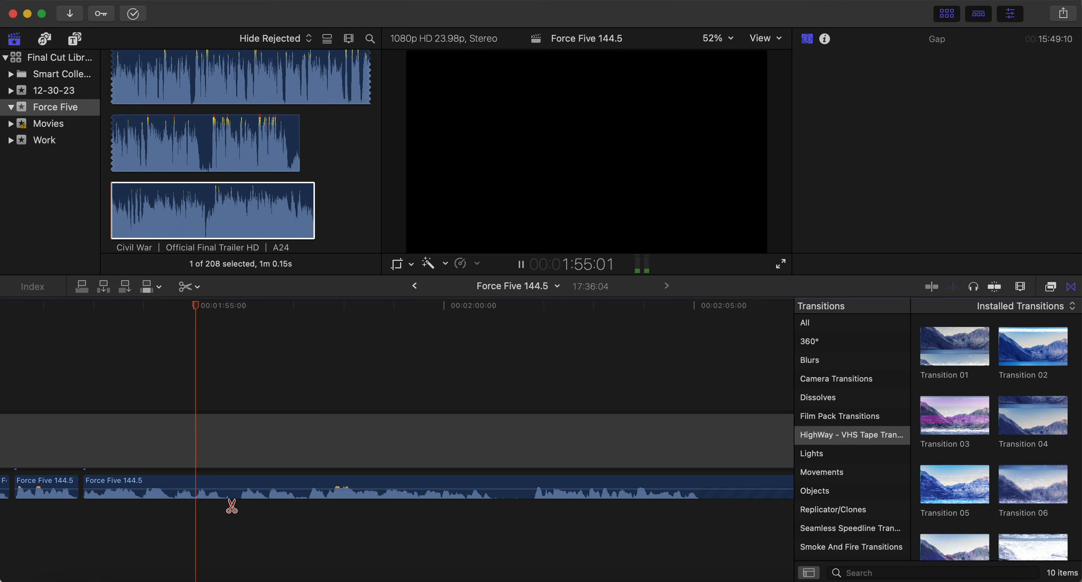
click(220, 481)
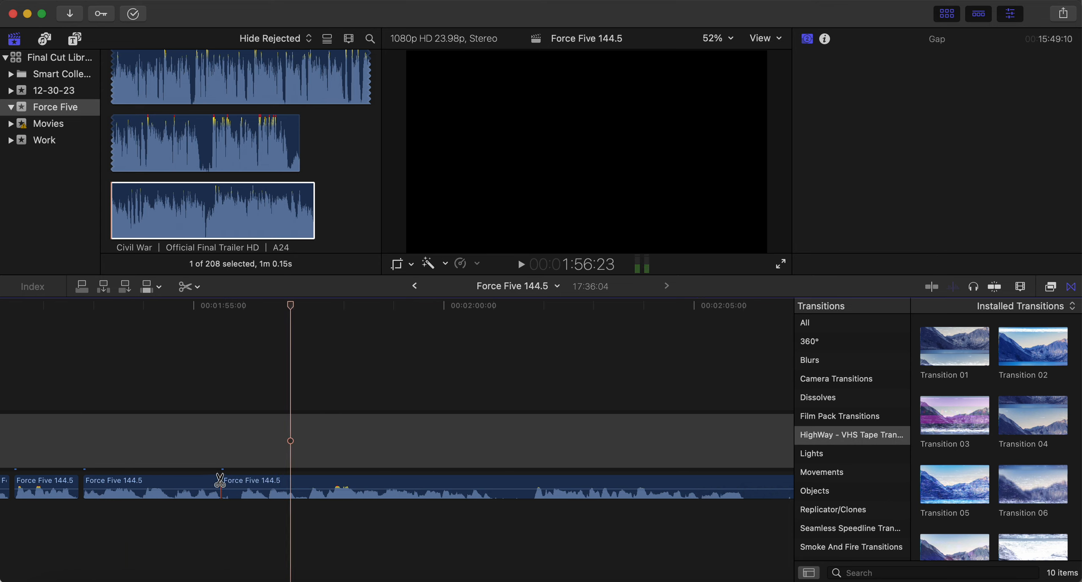
key(space)
key(a)
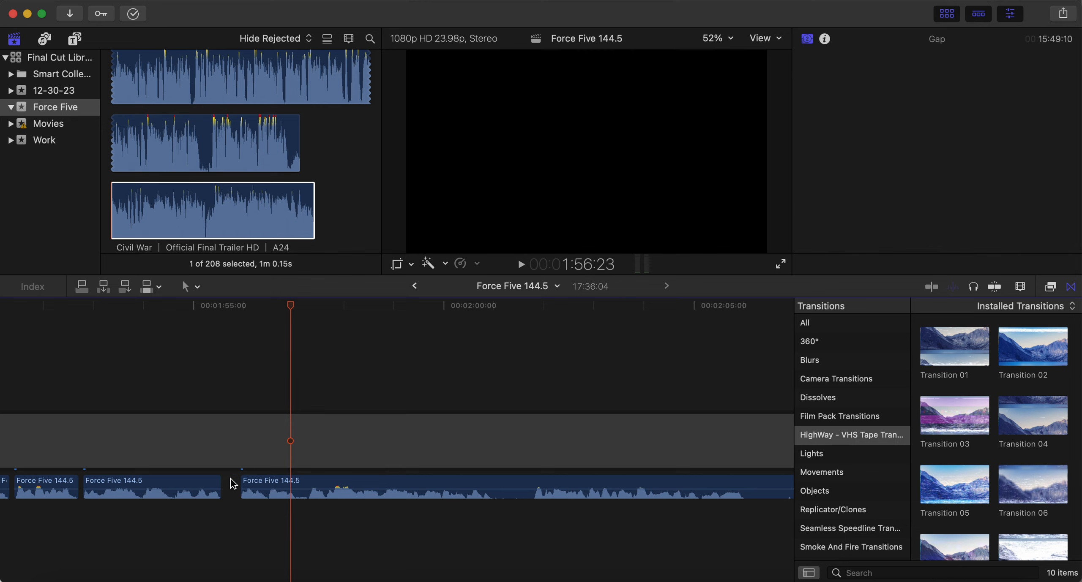
drag(235, 482, 235, 480)
click(164, 531)
key(space)
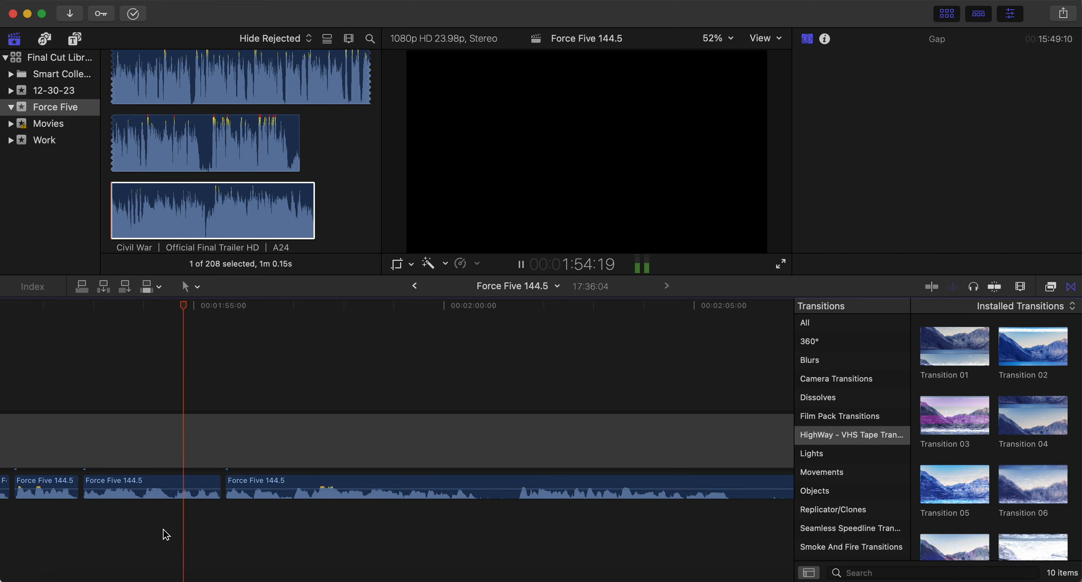
- Cut the short pause between about 2:00:16 and 2:01:10, move the following dialogue back, and play the join
scroll(157, 533, right, 3)
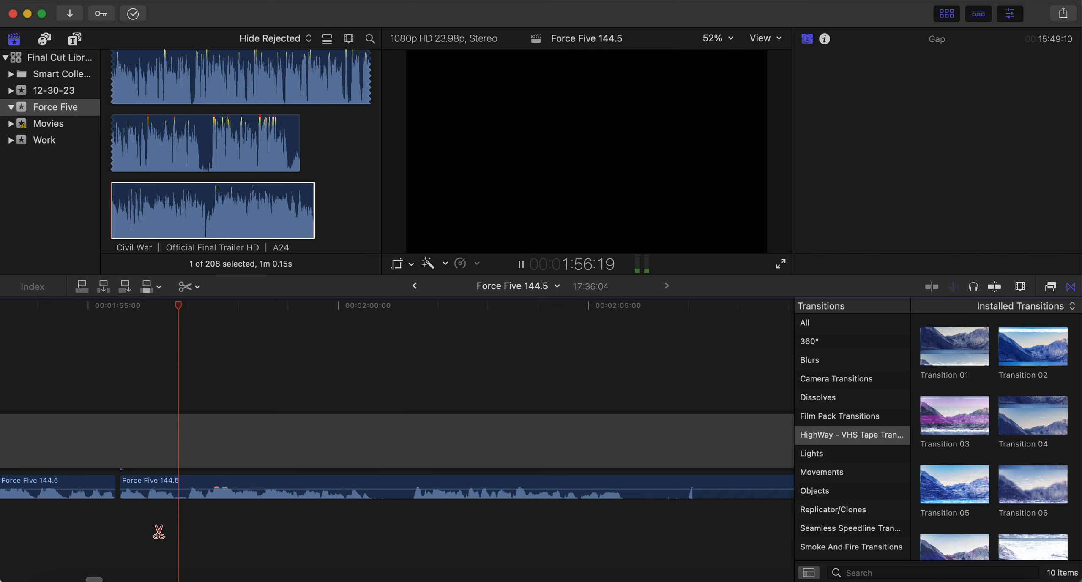
scroll(159, 532, right, 3)
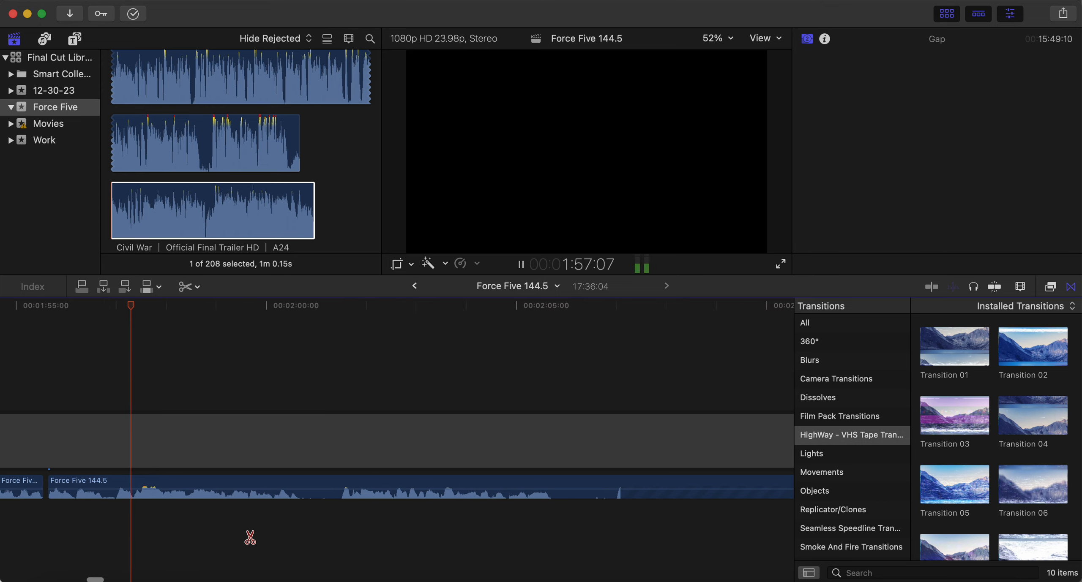
click(258, 481)
click(298, 482)
key(a)
click(289, 483)
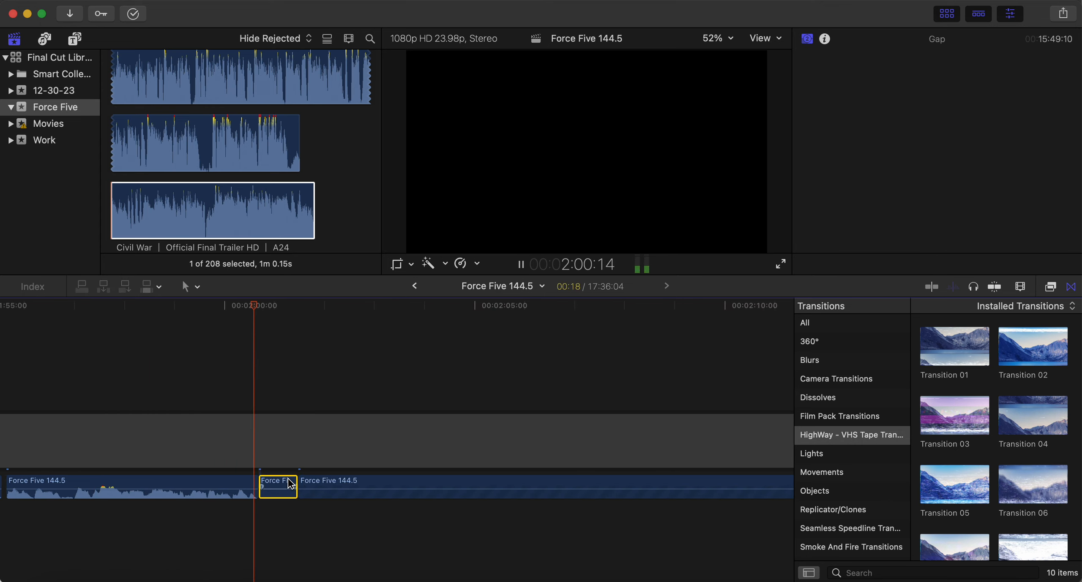
key(Delete)
key(space)
drag(313, 479, 279, 482)
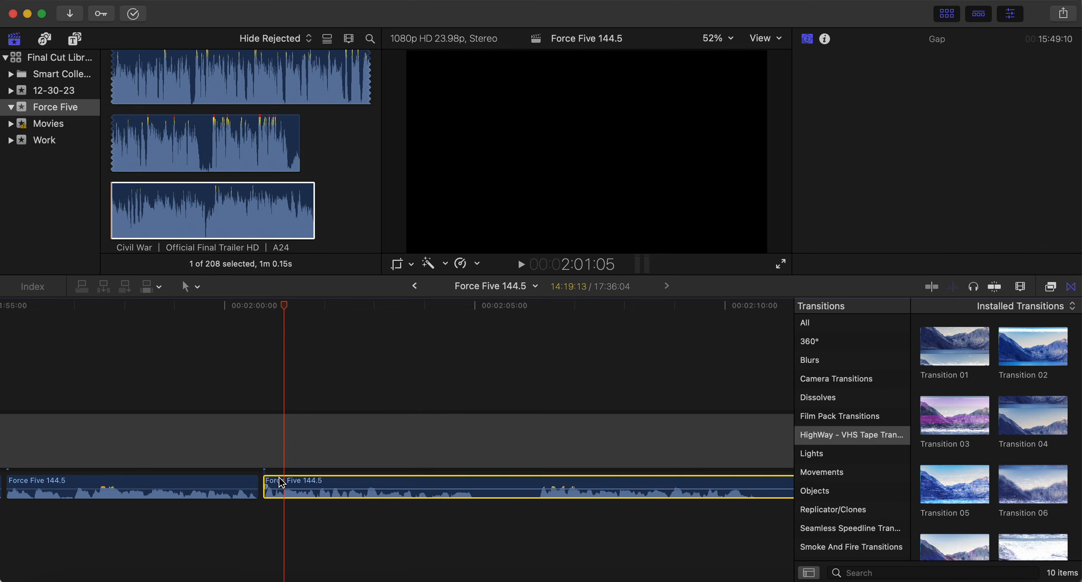
click(209, 528)
key(space)
- Cut the short pause between about 2:05:00 and 2:06:06, shift the following dialogue earlier, and play the join
key(b)
scroll(348, 529, right, 4)
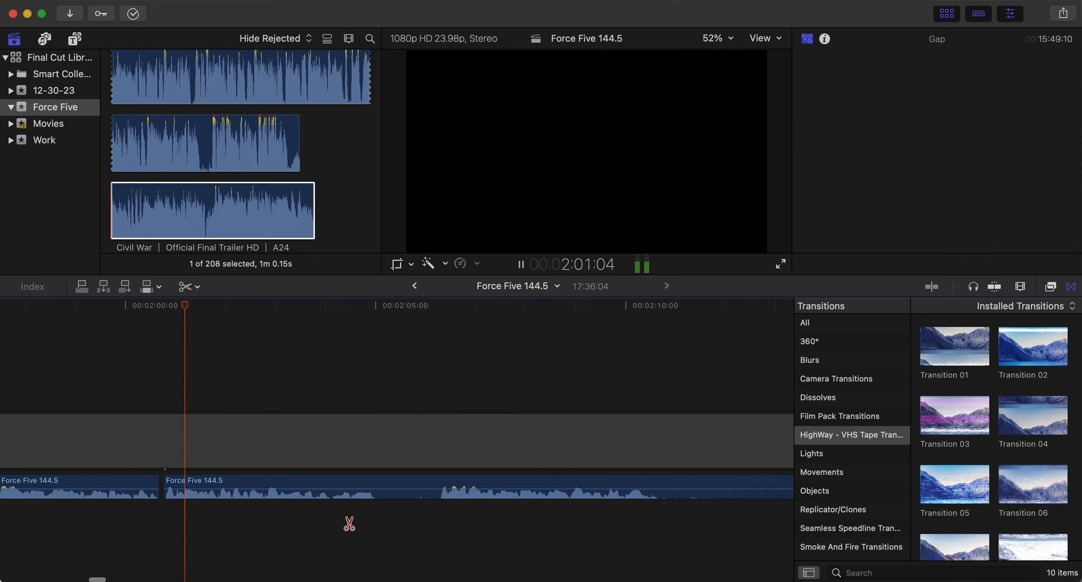
click(376, 483)
scroll(374, 529, right, 2)
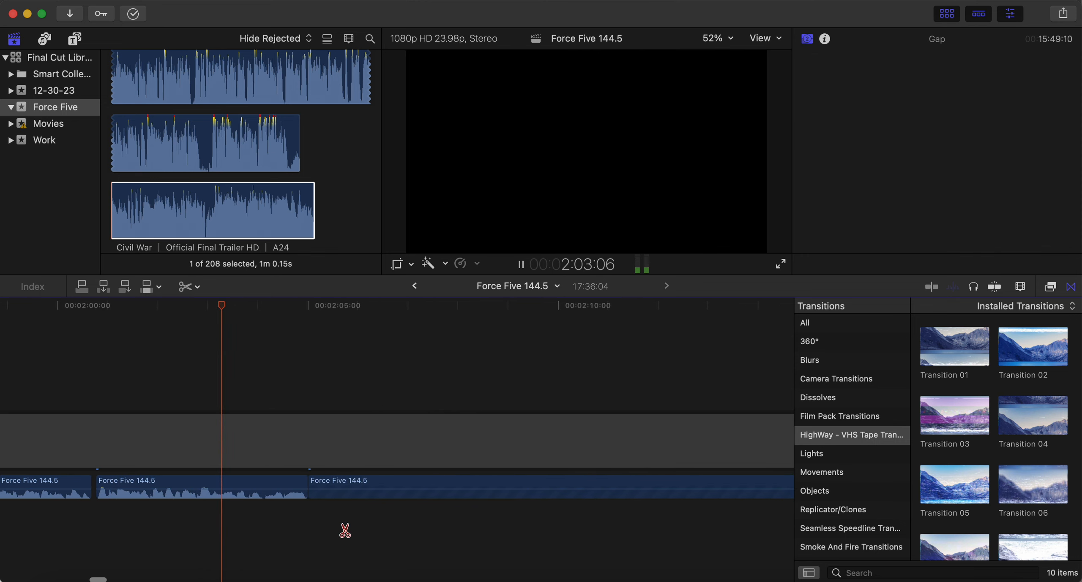
click(371, 484)
key(a)
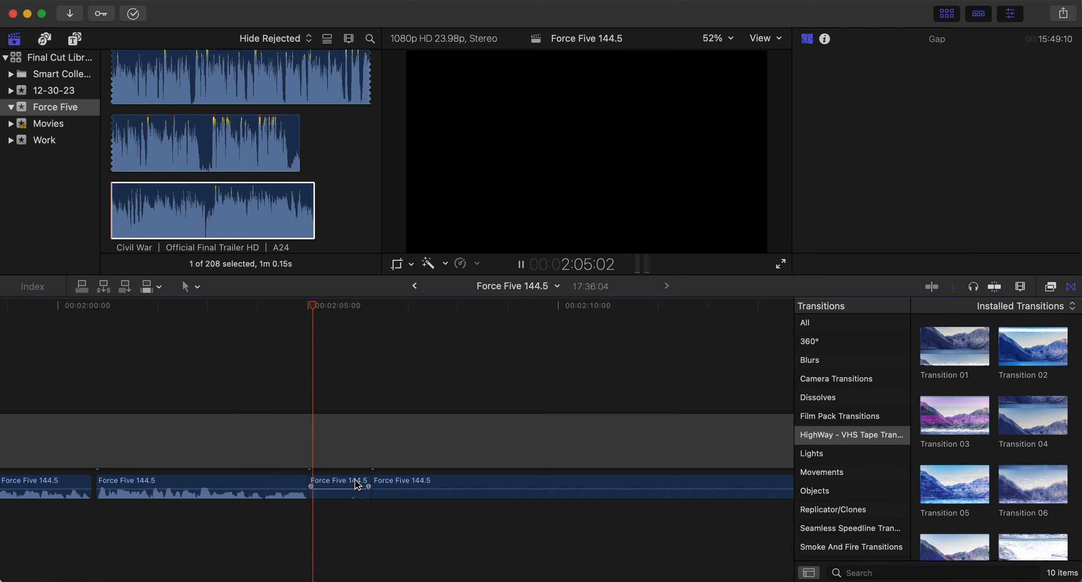
click(356, 484)
key(Delete)
key(space)
drag(401, 484, 315, 484)
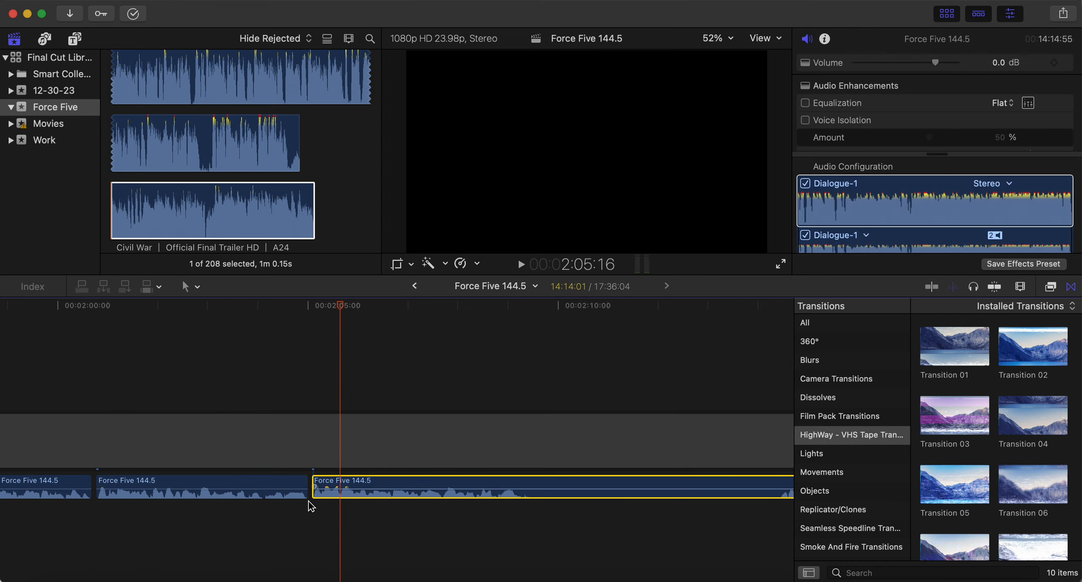
click(283, 526)
key(space)
- Remove the quiet stretch between about 2:09:12 and 2:14:11, close the gap with the following clip, and play the join
scroll(281, 523, right, 5)
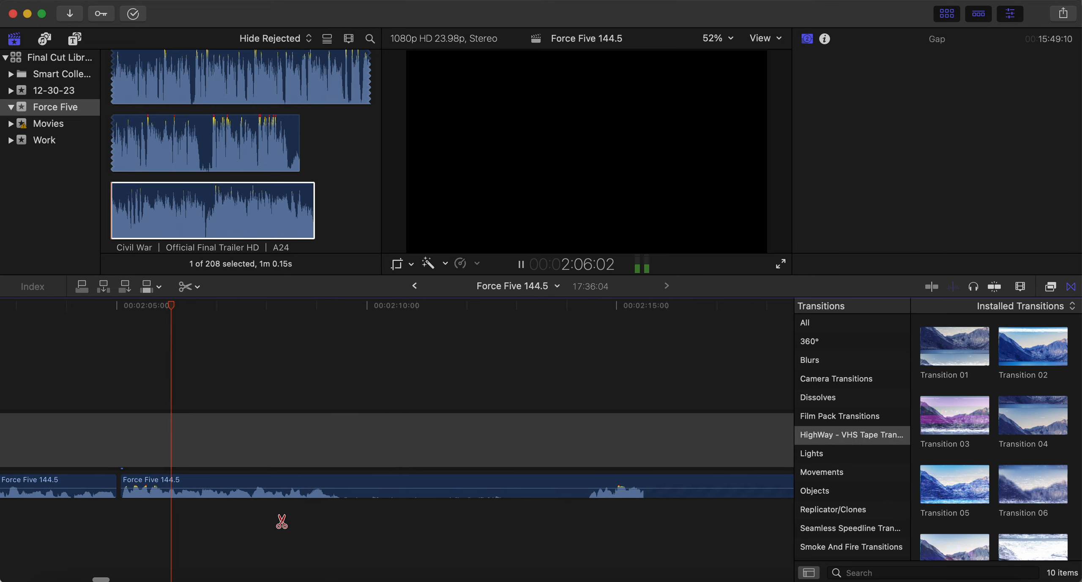
click(324, 483)
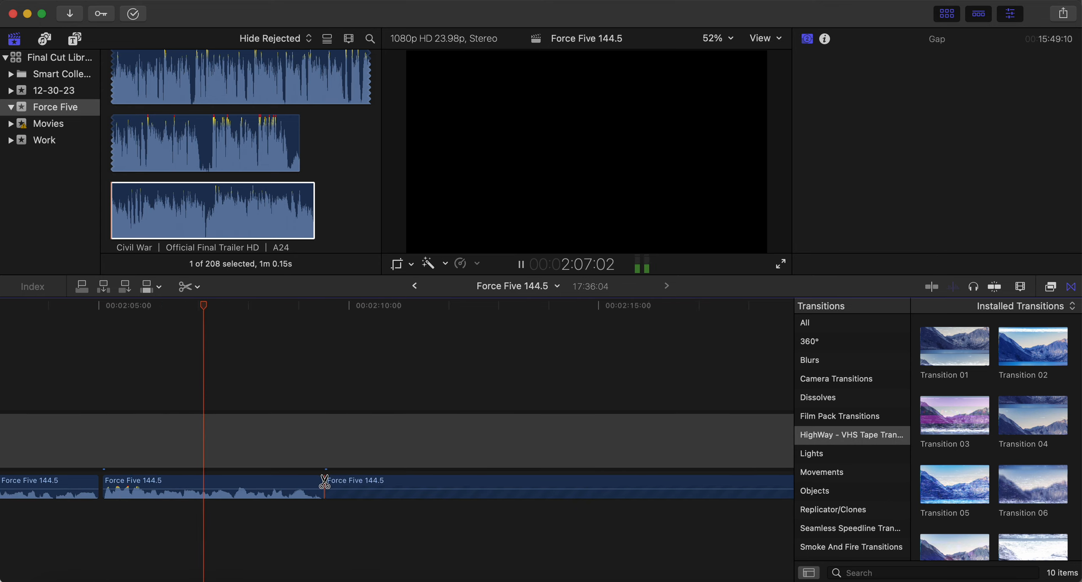
click(572, 486)
key(a)
click(551, 486)
key(Delete)
key(space)
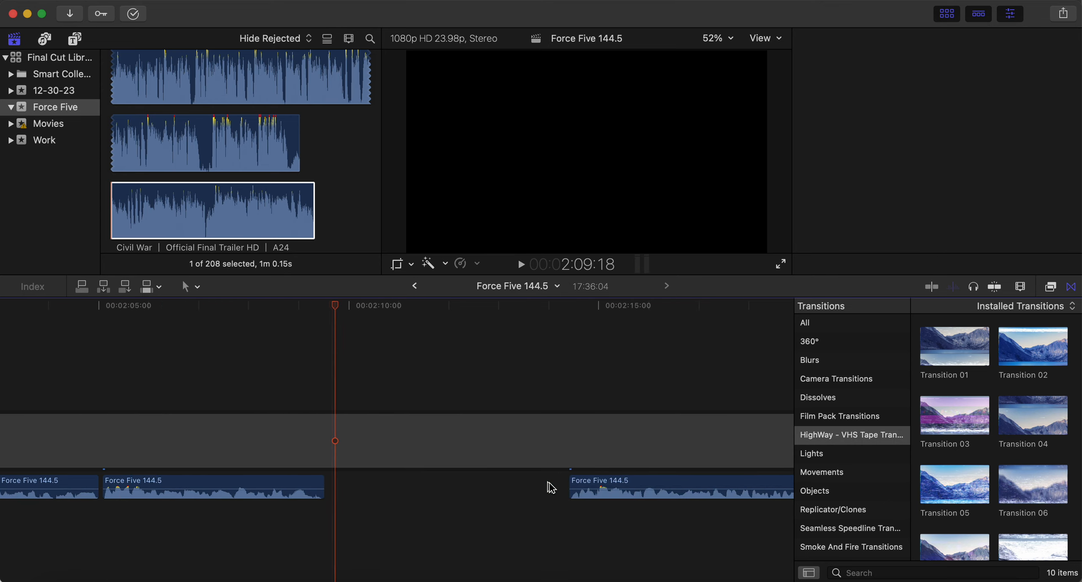
drag(583, 486, 342, 486)
click(271, 539)
key(b)
key(space)
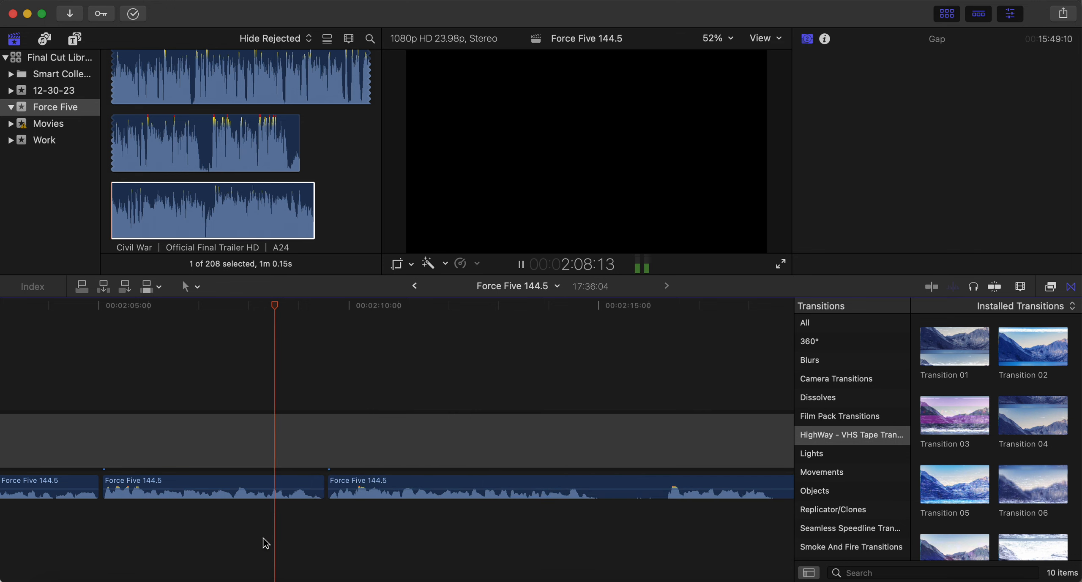
- Cut the short pause between about 2:15:00 and 2:16:08, move the following dialogue back, and play the join
scroll(269, 537, right, 5)
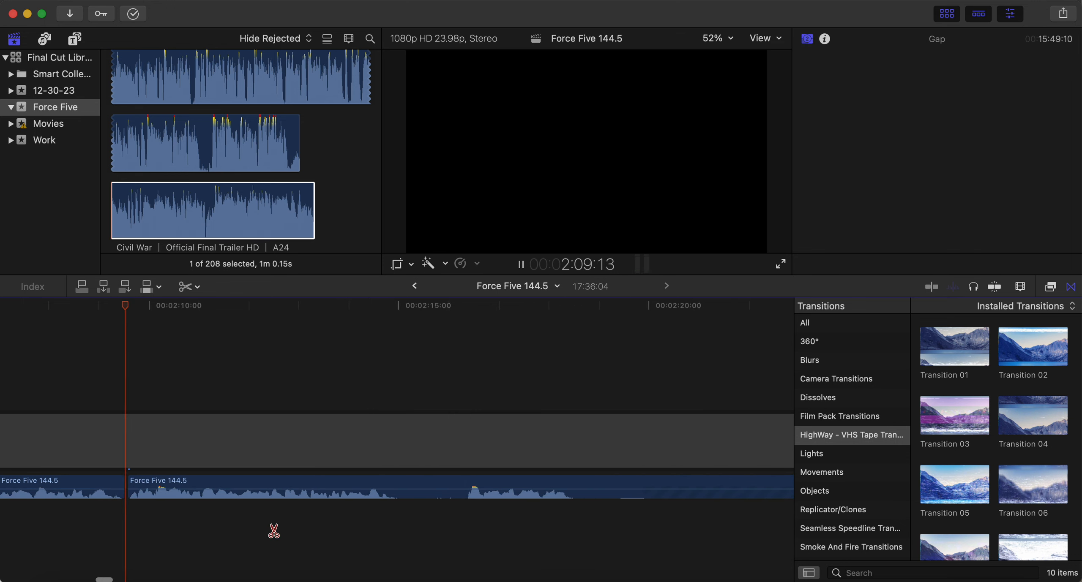
click(396, 487)
click(466, 482)
key(a)
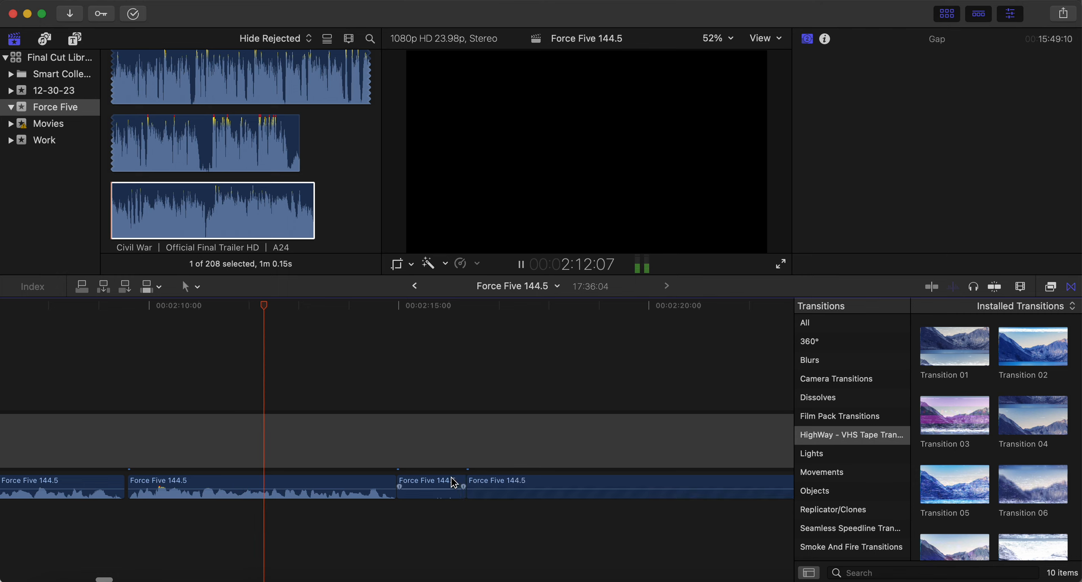
click(452, 483)
key(Delete)
drag(496, 486, 435, 486)
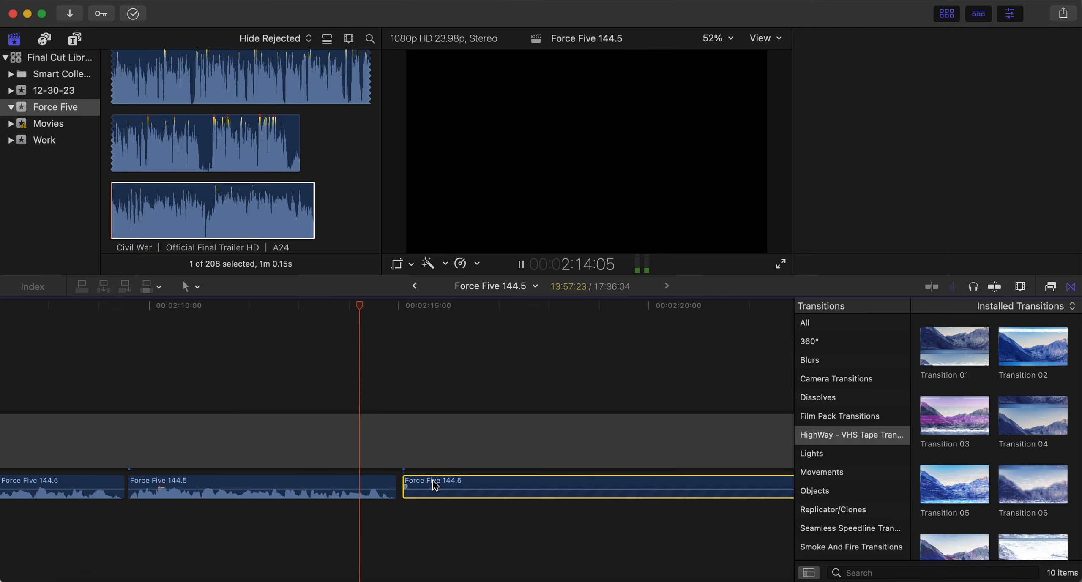
click(367, 529)
- Remove the dialogue section between about 2:15:02 and 2:26:16, move the remainder back into its place, and play the join
scroll(367, 532, right, 4)
scroll(366, 528, right, 5)
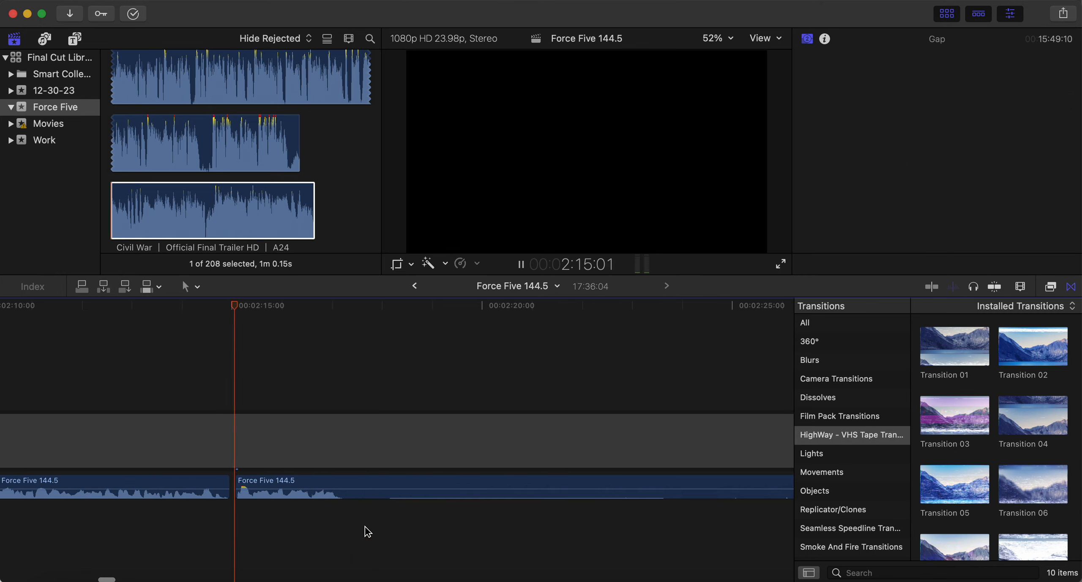
scroll(364, 531, right, 6)
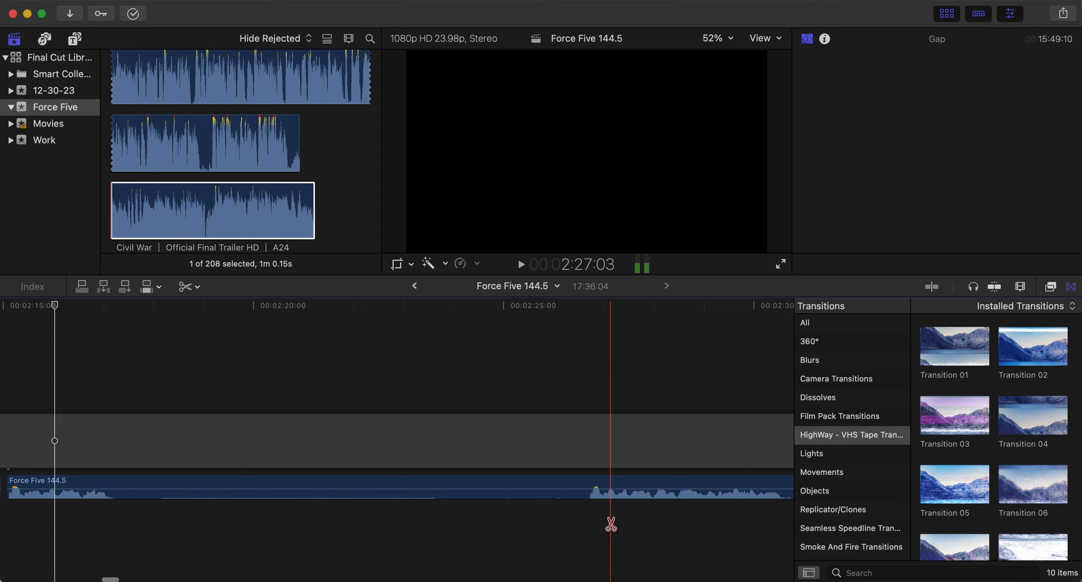
click(588, 480)
key(space)
key(a)
click(556, 483)
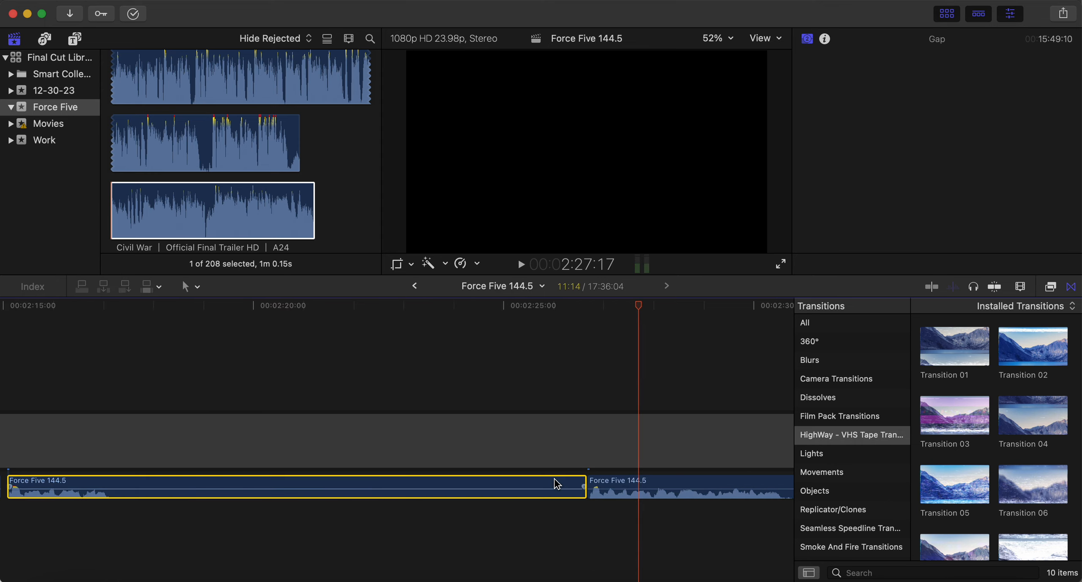
key(Delete)
scroll(558, 482, left, 2)
scroll(561, 488, left, 3)
drag(704, 487, 123, 486)
click(68, 525)
key(space)
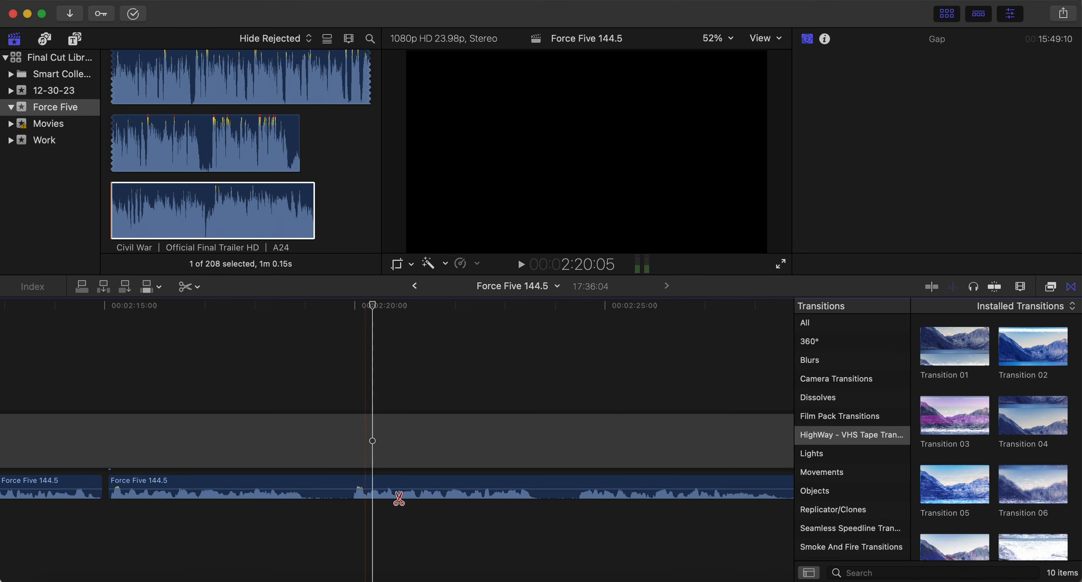
- Remove the dialogue phrase between about 2:15:02 and 2:19:22, close the gap with the following clip, and play the join
click(352, 483)
key(a)
click(318, 483)
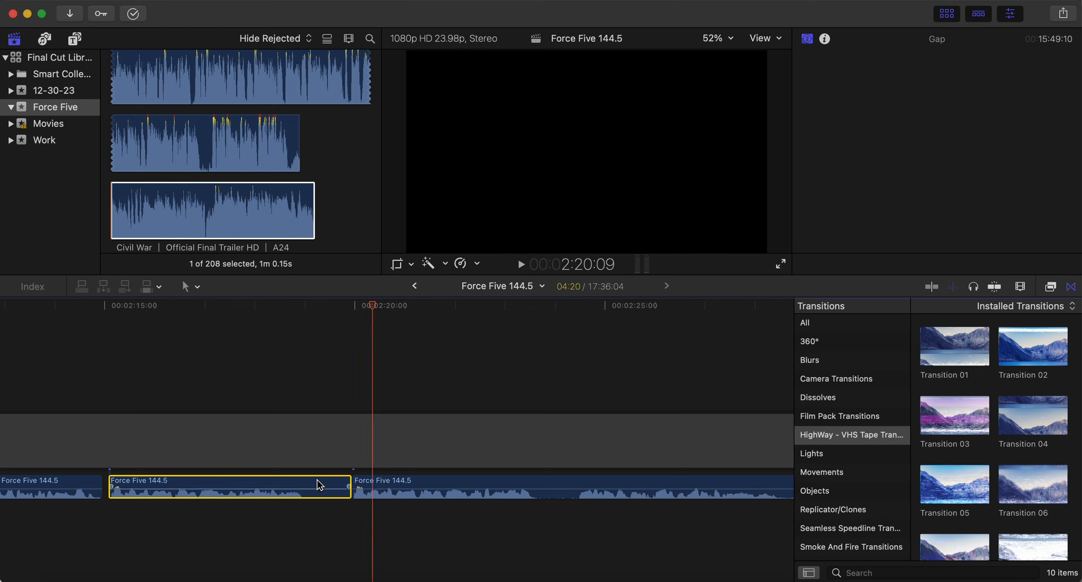
key(Delete)
drag(371, 482, 122, 486)
click(21, 528)
key(space)
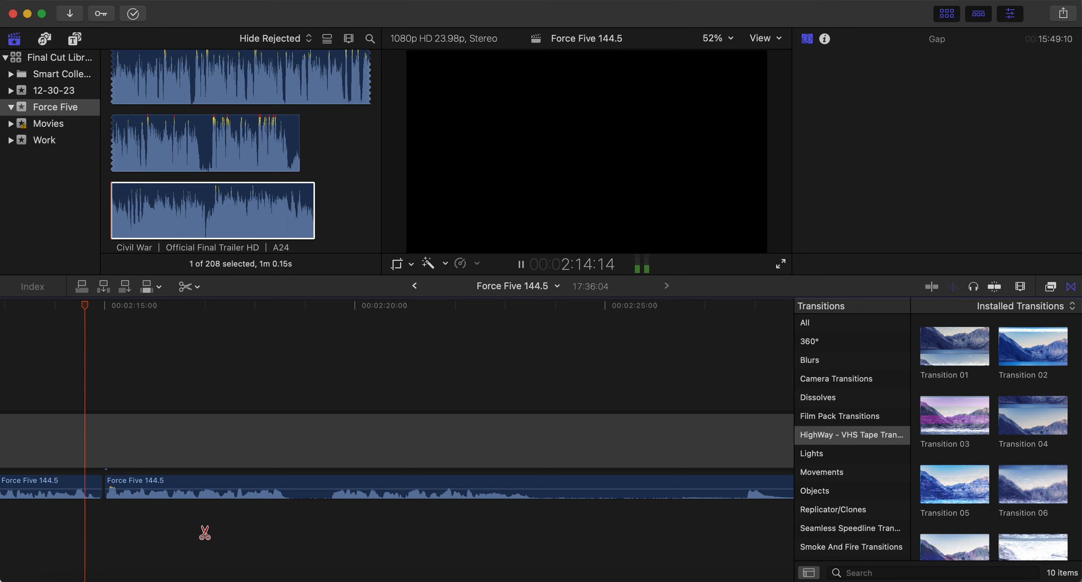
- Cut the short pause between about 2:18:17 and 2:19:13, move the following dialogue back, and play from the join
click(289, 482)
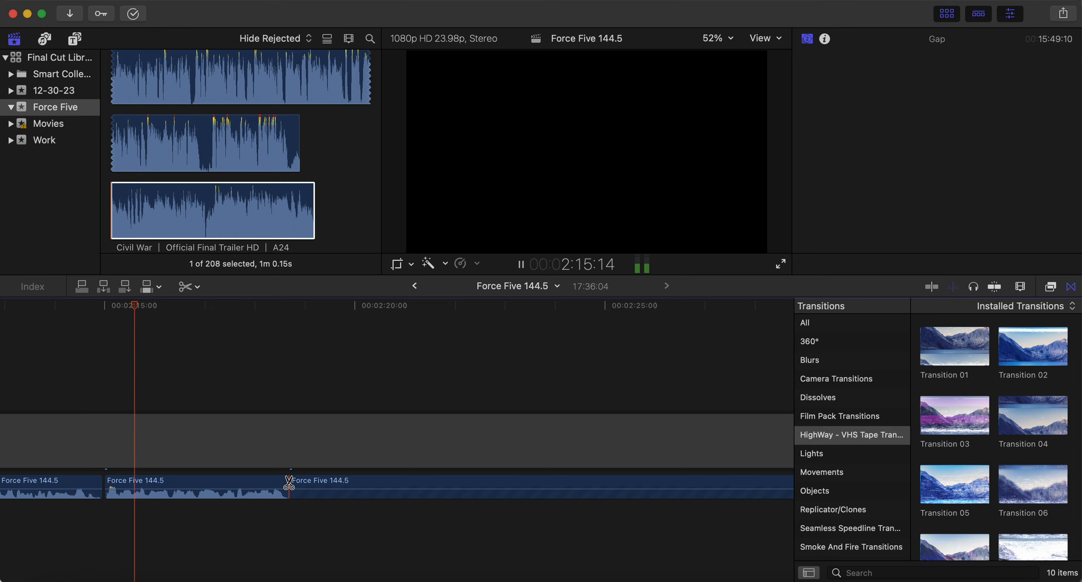
click(332, 485)
key(a)
click(325, 485)
key(Delete)
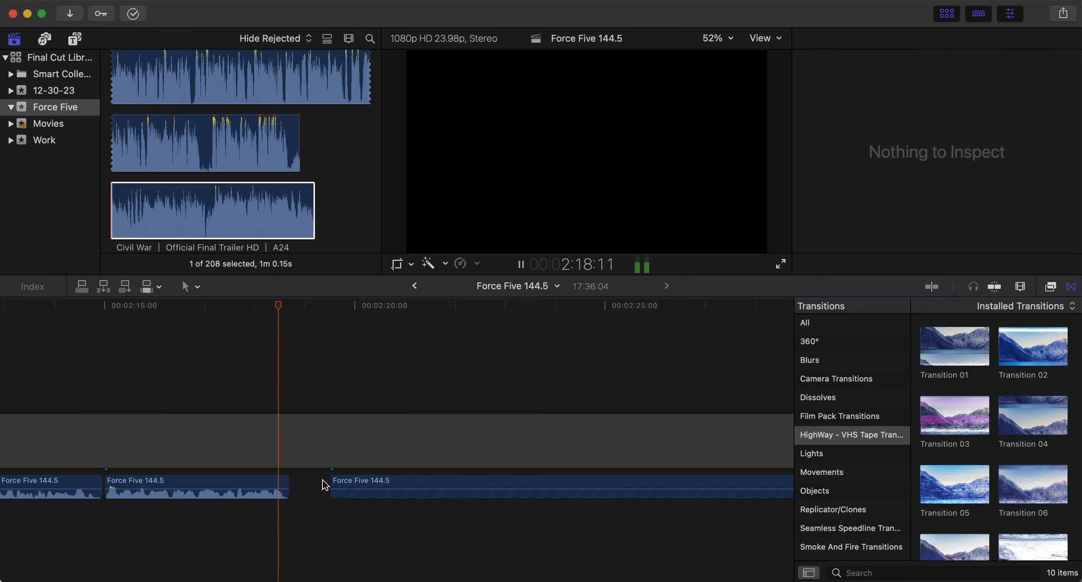
key(space)
drag(355, 485, 313, 484)
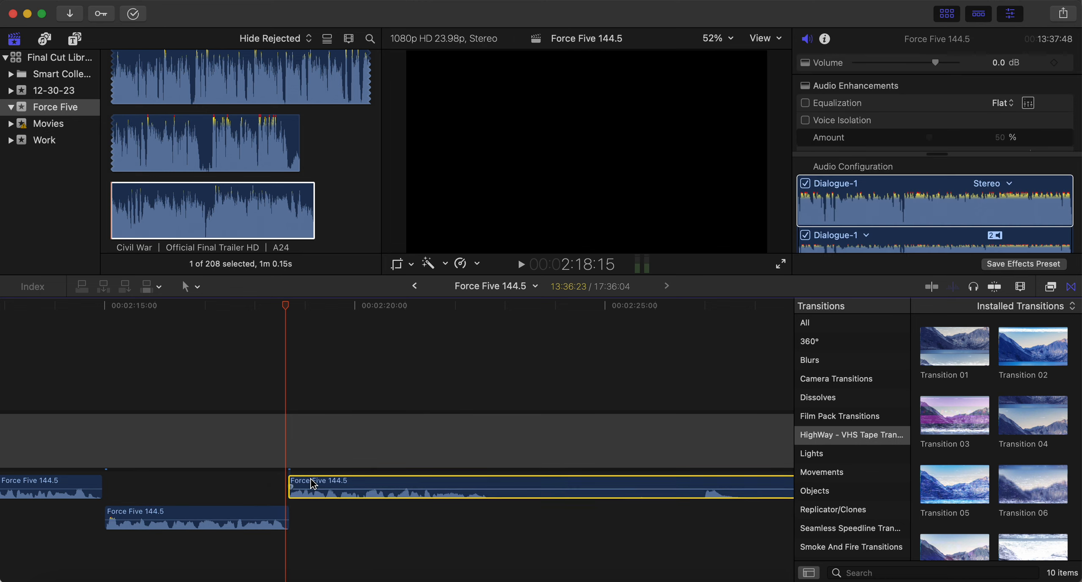
click(246, 492)
key(space)
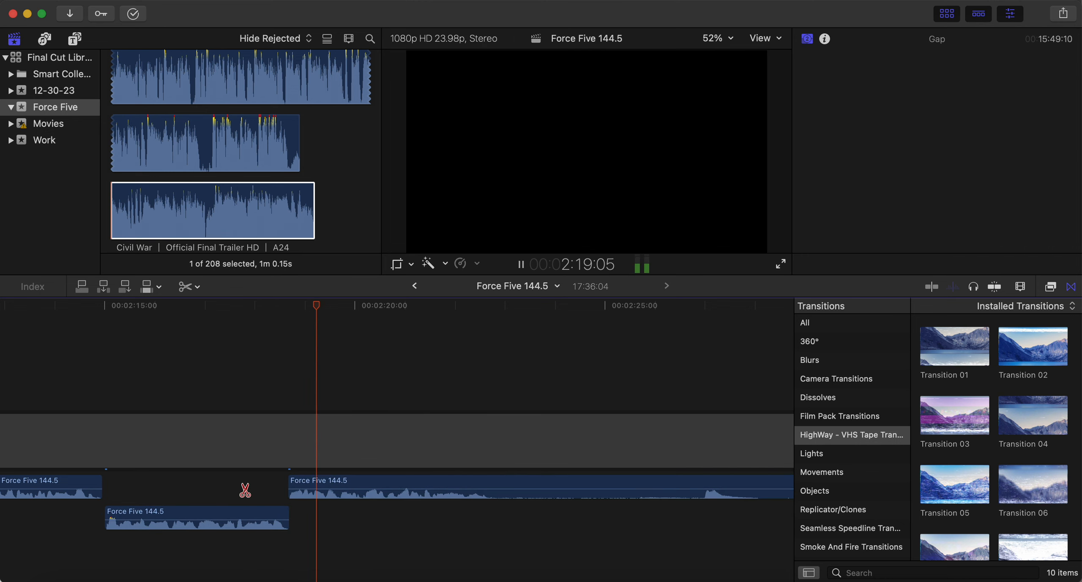
- Remove the dialogue between about 2:22:18 and 2:32:20, move the remainder back into its place, and play the join
scroll(249, 492, right, 5)
scroll(360, 516, right, 5)
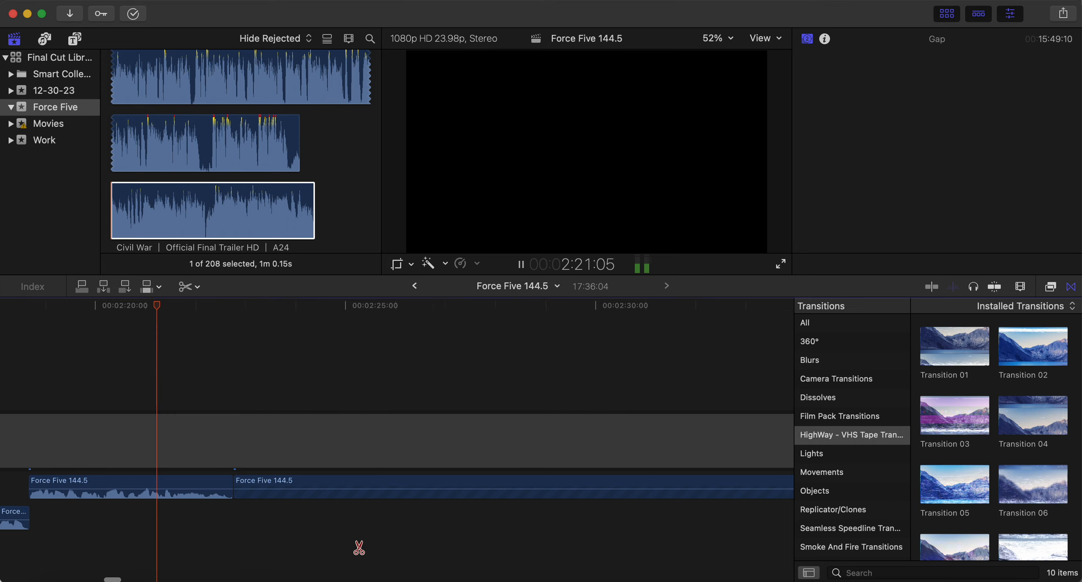
scroll(359, 548, right, 2)
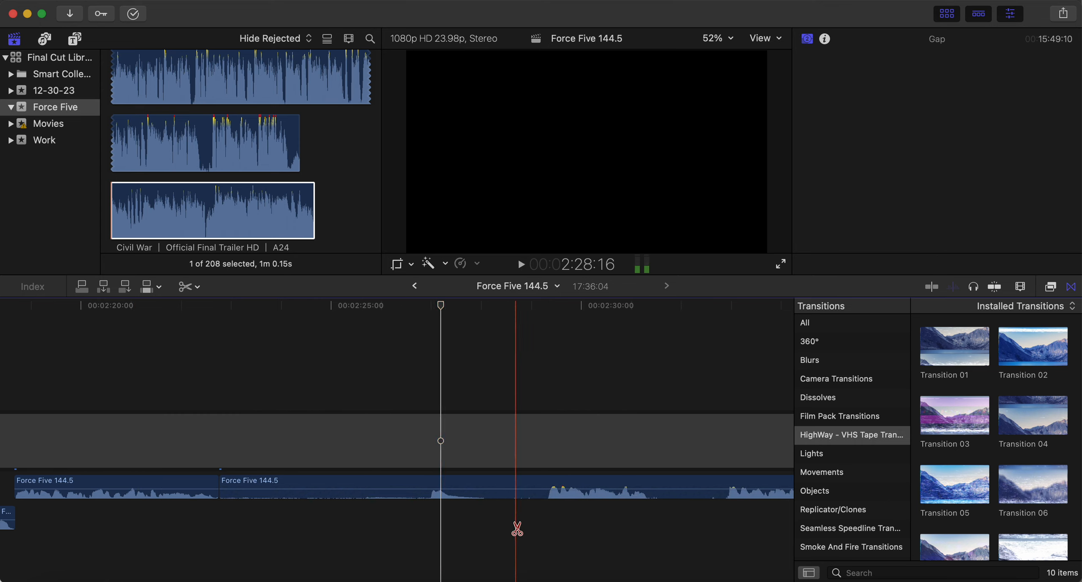
key(space)
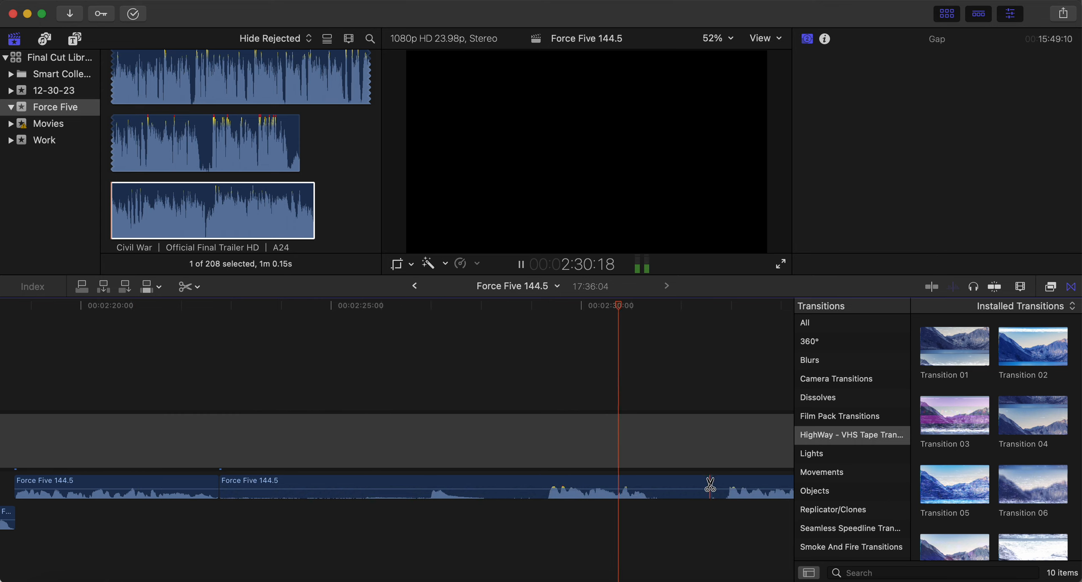
click(724, 483)
key(space)
key(a)
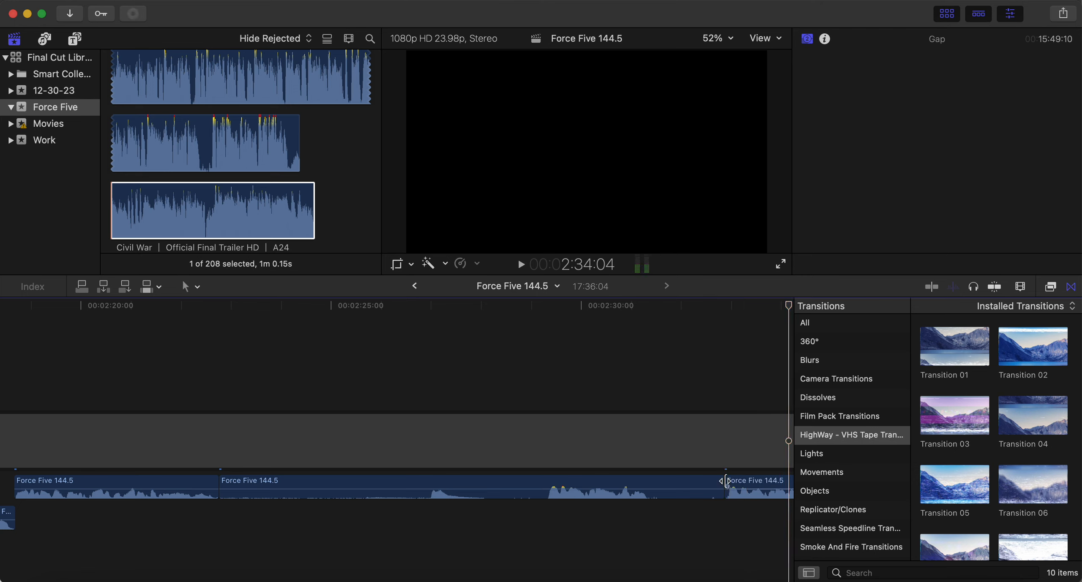
click(702, 486)
key(Delete)
click(761, 484)
drag(761, 485, 259, 485)
click(174, 527)
key(space)
- Remove the quiet stretch between about 2:29:01 and 2:31:02, shift the following dialogue earlier, and play the join
key(b)
scroll(172, 529, right, 3)
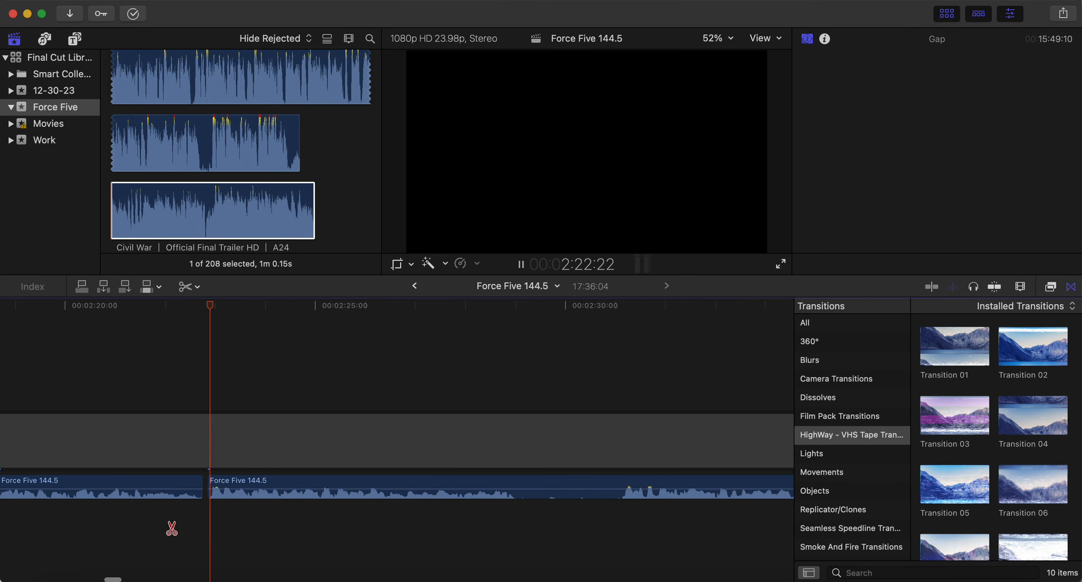
click(415, 487)
key(space)
key(space)
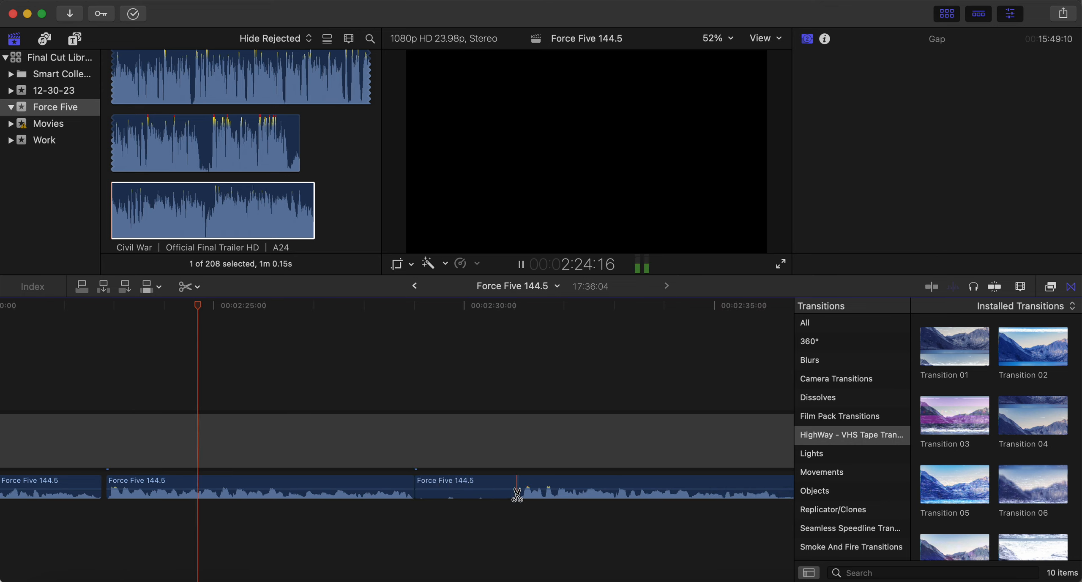
click(519, 485)
key(a)
click(510, 485)
key(Delete)
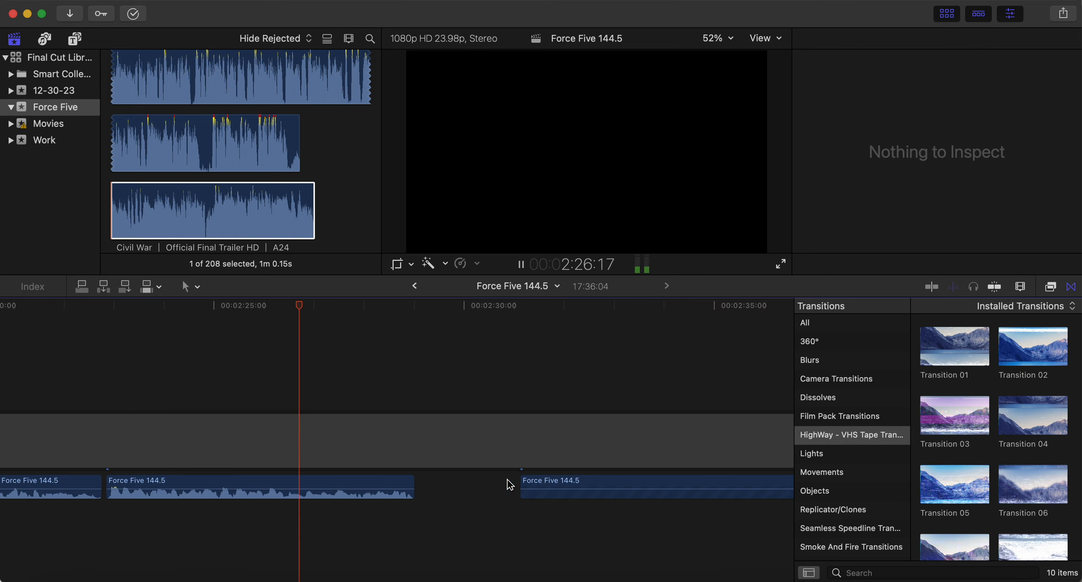
drag(594, 474, 494, 484)
click(395, 524)
- Cut the pause between about 2:34:07 and 2:35:01, move the following dialogue back, and play from before the join
key(b)
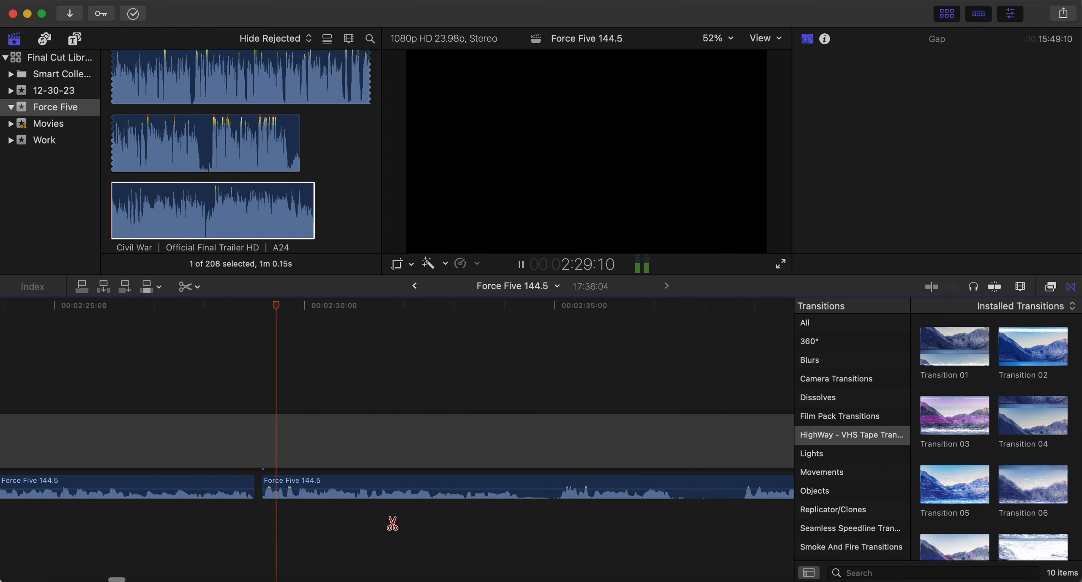
click(408, 485)
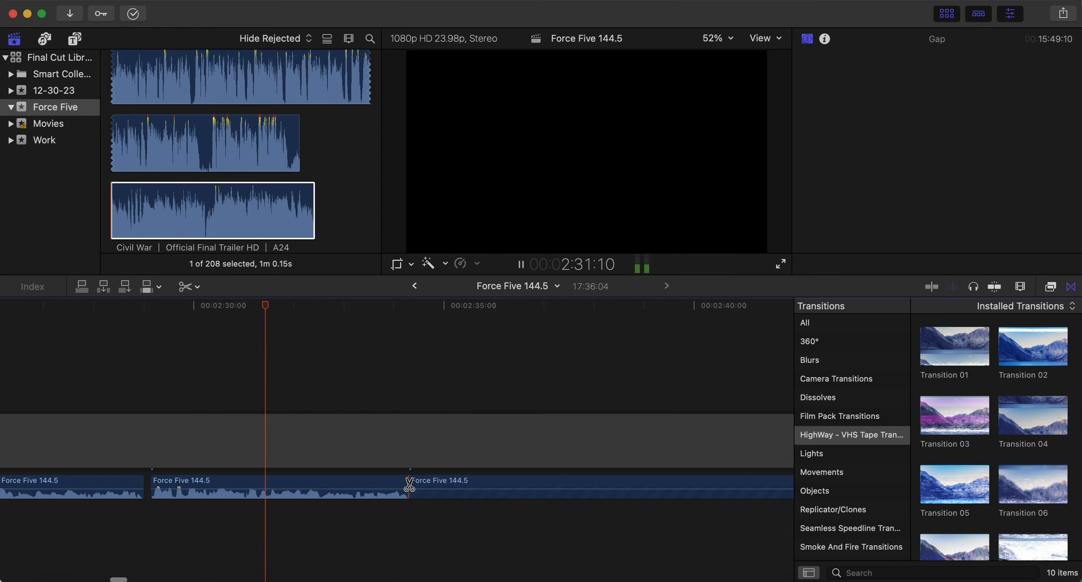
click(448, 486)
key(a)
click(442, 484)
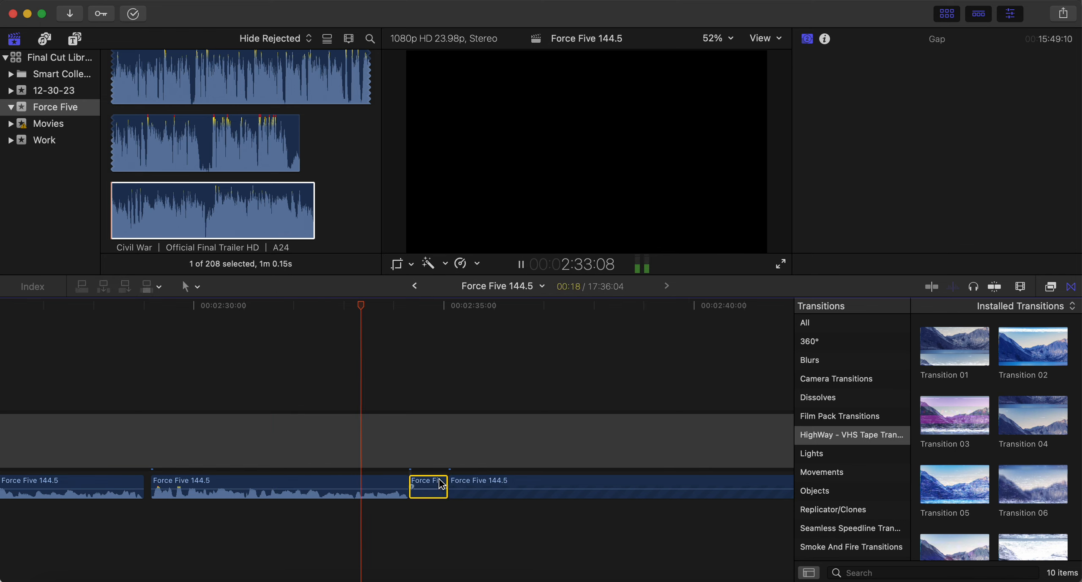
key(Delete)
key(space)
drag(479, 481, 447, 481)
click(357, 521)
key(space)
- Remove the dialogue between about 2:36:17 and 2:38:03, shift the remainder earlier to close the gap, and play the join
scroll(381, 520, right, 5)
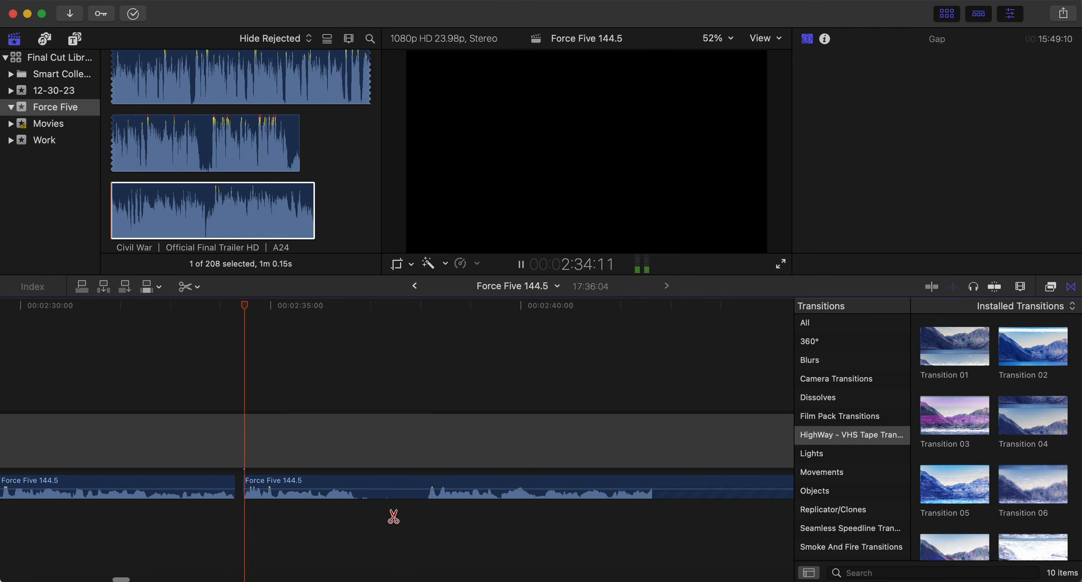
click(356, 484)
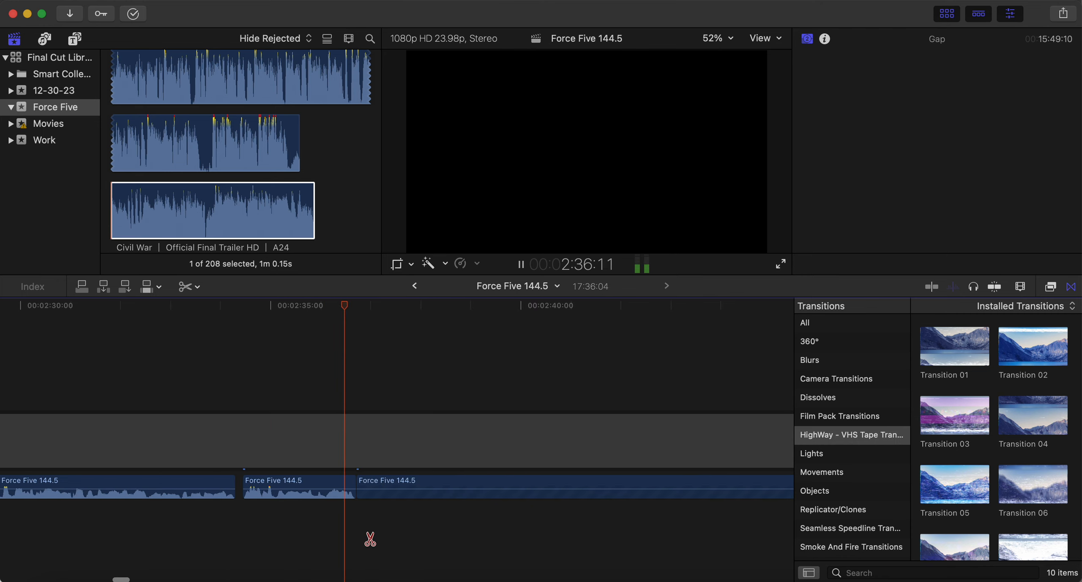
key(space)
click(427, 482)
click(422, 482)
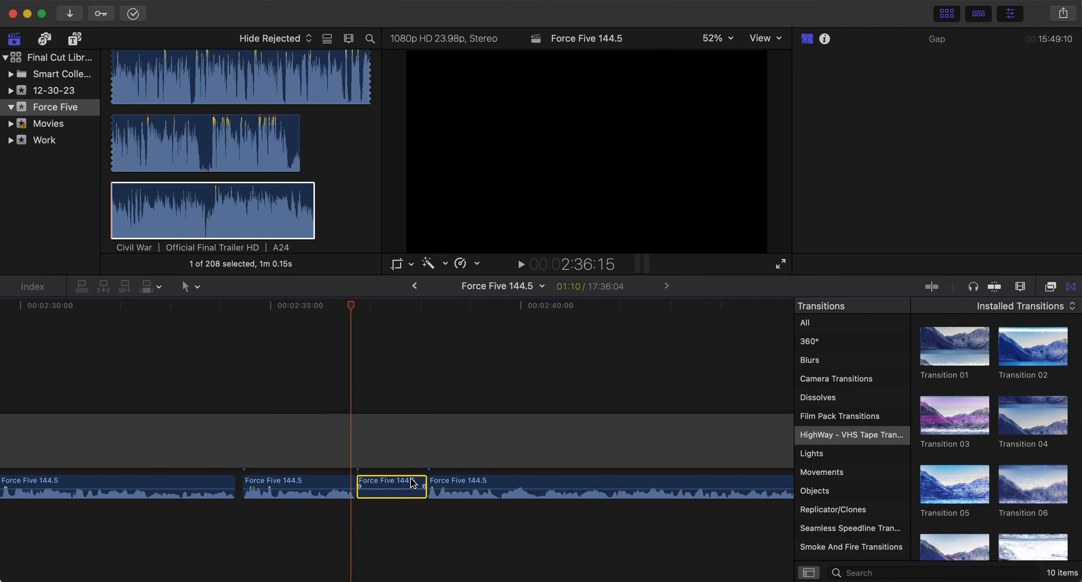
key(Delete)
drag(468, 484, 401, 485)
click(310, 521)
key(space)
- Remove the quiet stretch between about 2:47:17 and 2:51:14, bring the next dialogue back to close the gap, and play the join
key(b)
scroll(321, 519, right, 10)
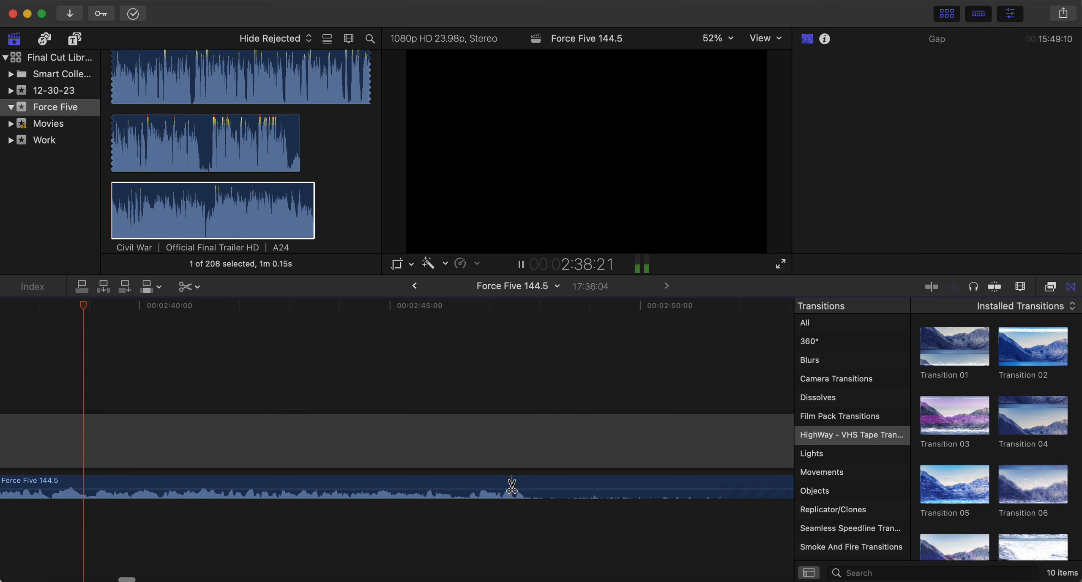
scroll(533, 525, right, 4)
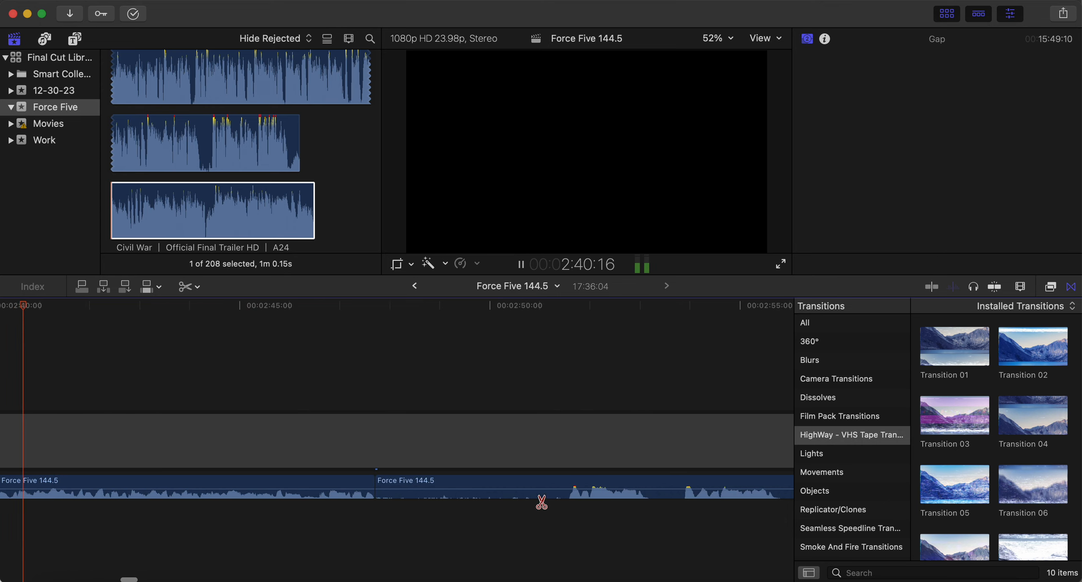
click(566, 480)
key(a)
click(551, 484)
key(Delete)
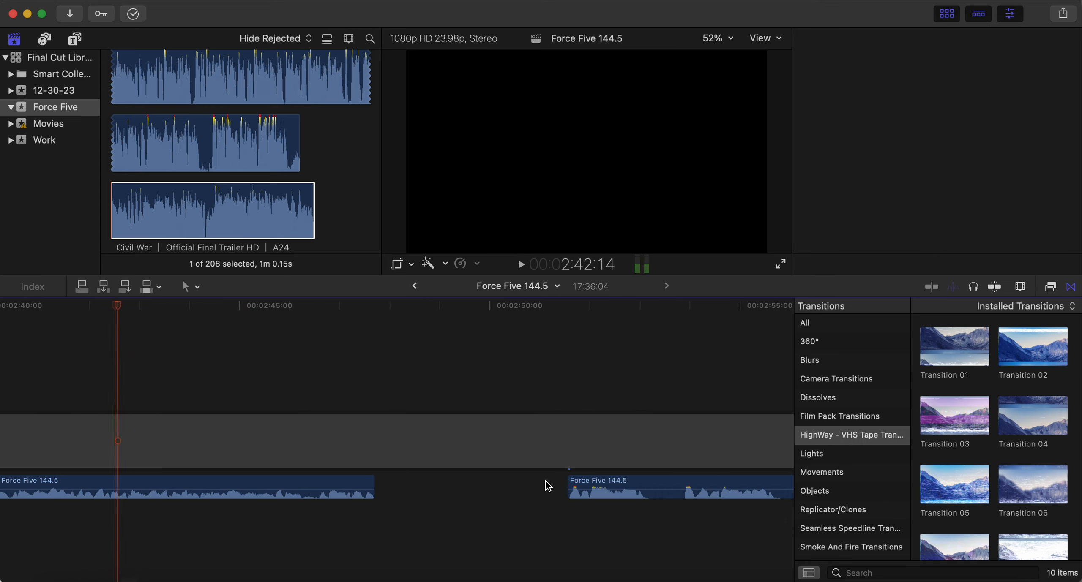
drag(607, 488, 416, 488)
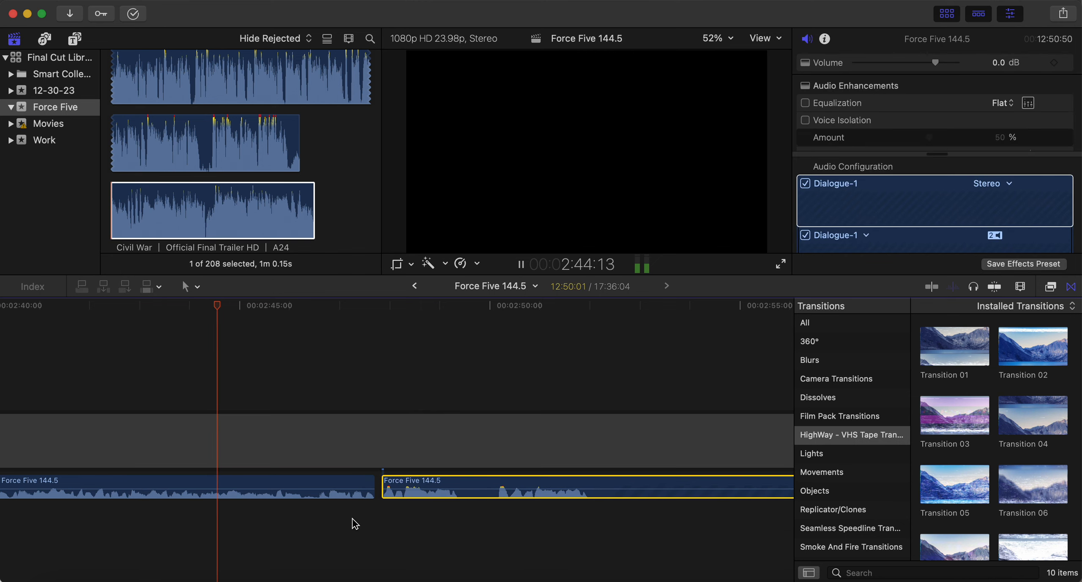
click(183, 536)
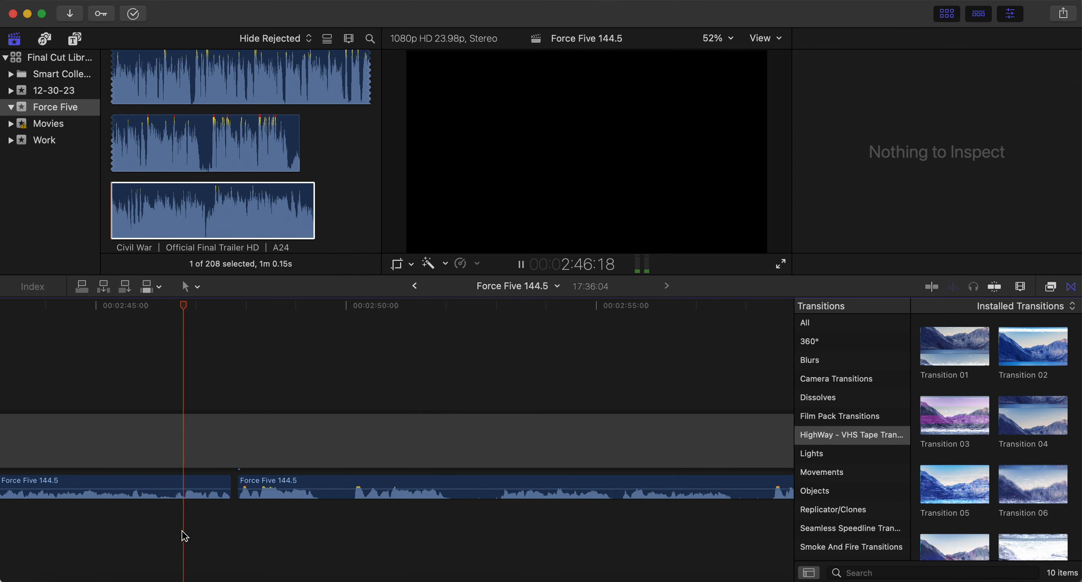
- Remove the short phrase between about 2:47:21 and 2:50:03, move the following dialogue into its place, and play the join
scroll(183, 536, right, 2)
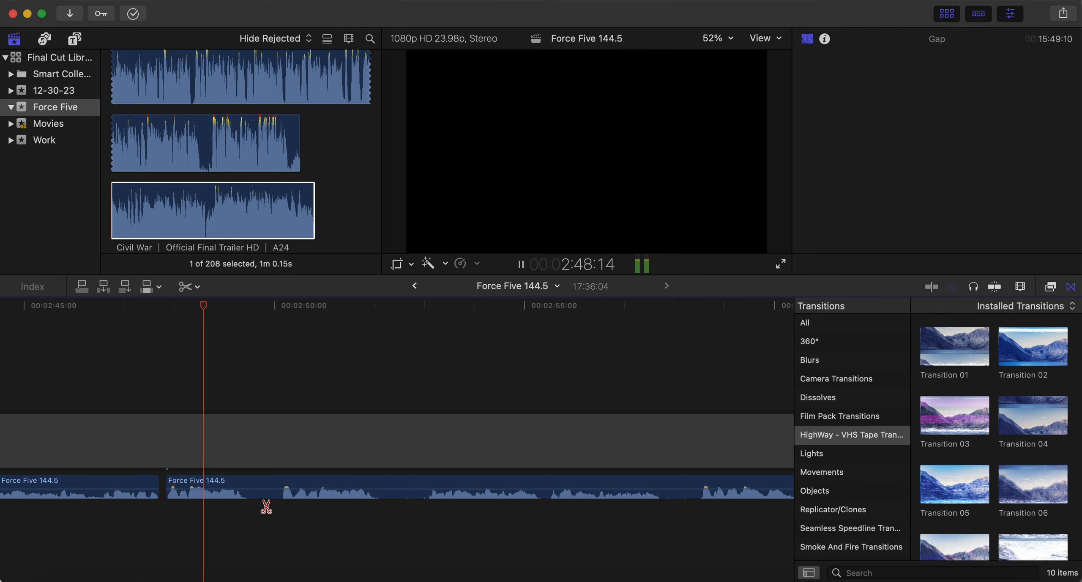
click(280, 482)
key(a)
click(273, 483)
key(Delete)
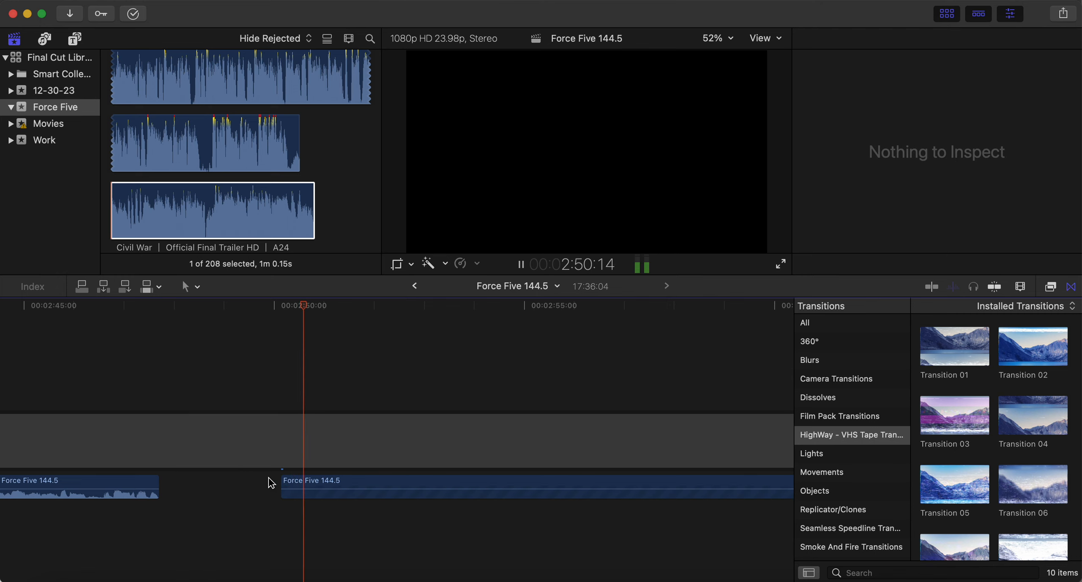
key(space)
drag(311, 484, 198, 483)
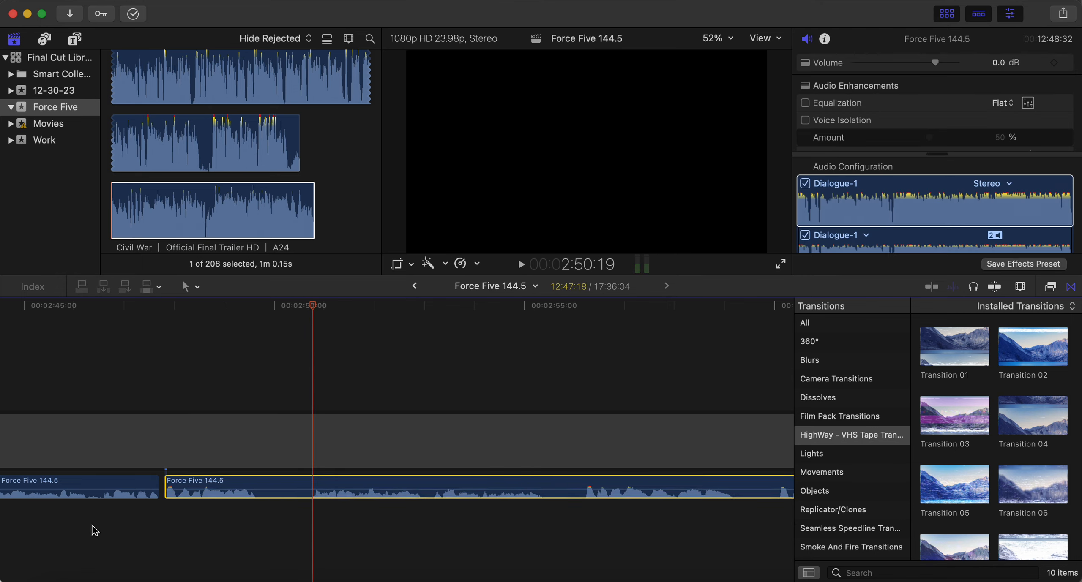
click(93, 530)
key(space)
- Cut the 23-frame pause between about 2:49:18 and 2:50:17, butt the following dialogue against the preceding clip, and play the join
click(259, 486)
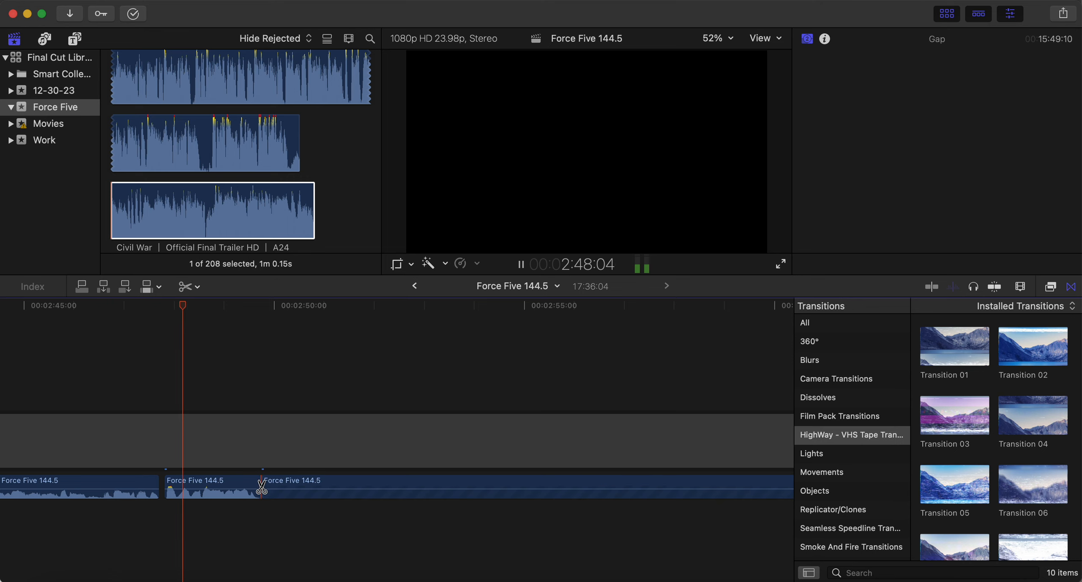
click(313, 486)
key(a)
click(292, 487)
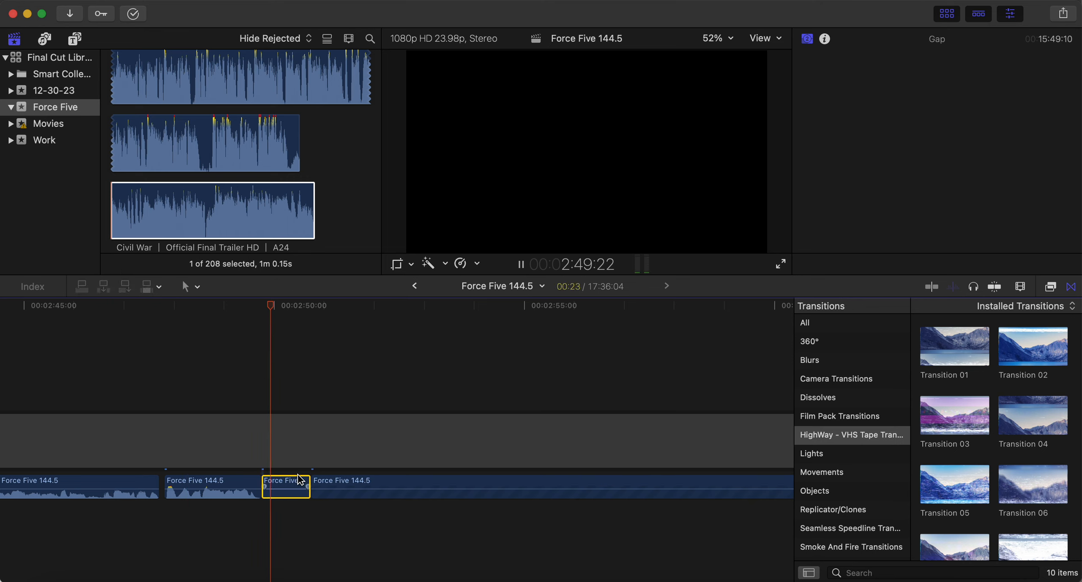
key(Delete)
key(space)
drag(352, 483, 304, 483)
click(215, 528)
key(space)
- Cut the section between about 2:54:09 and 2:55:05, move the following dialogue back almost against the preceding clip, and play the join
key(b)
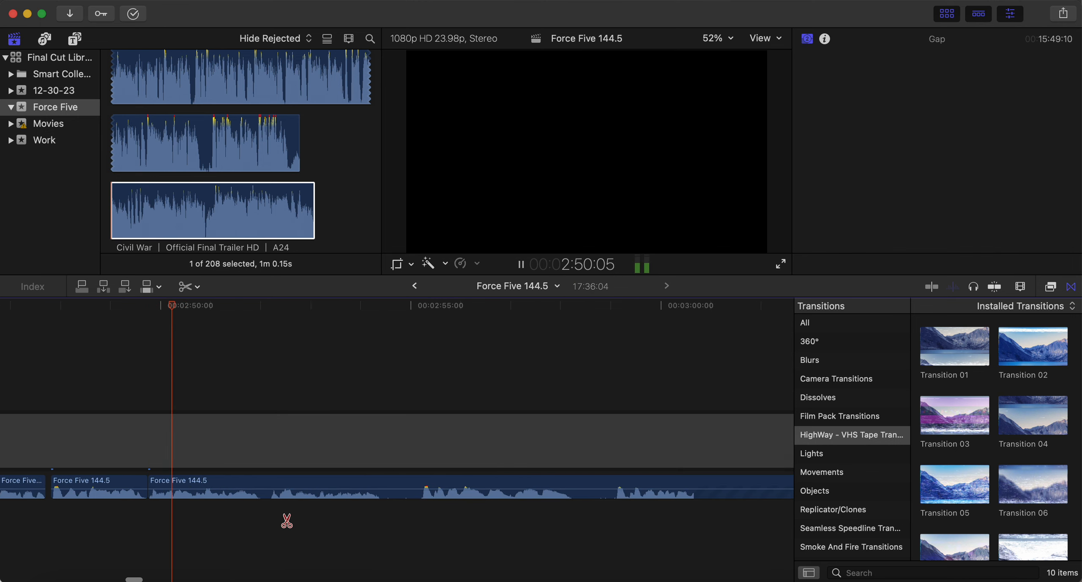
click(341, 486)
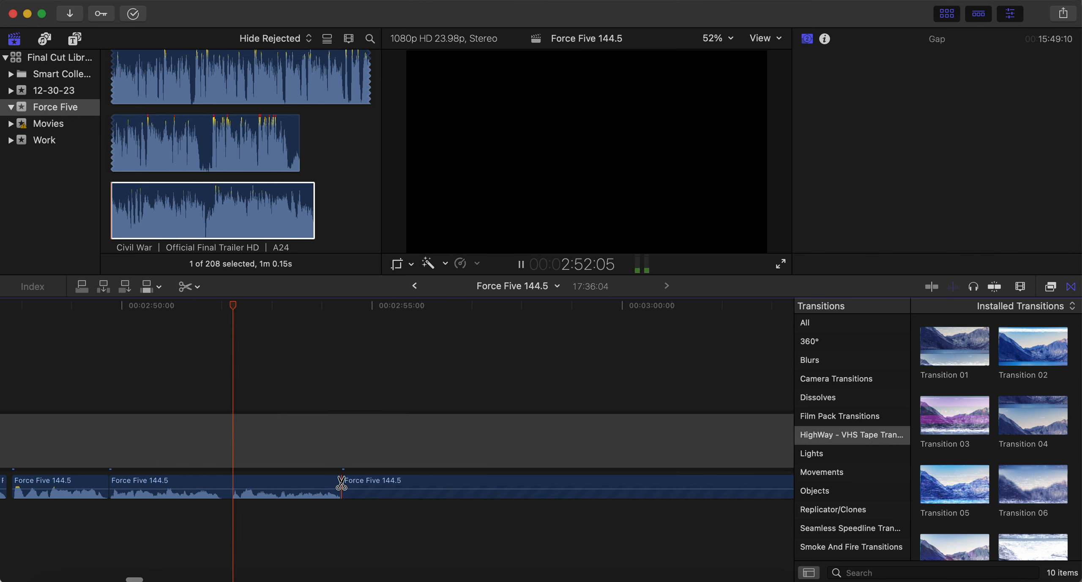
click(381, 483)
key(a)
click(363, 485)
key(Delete)
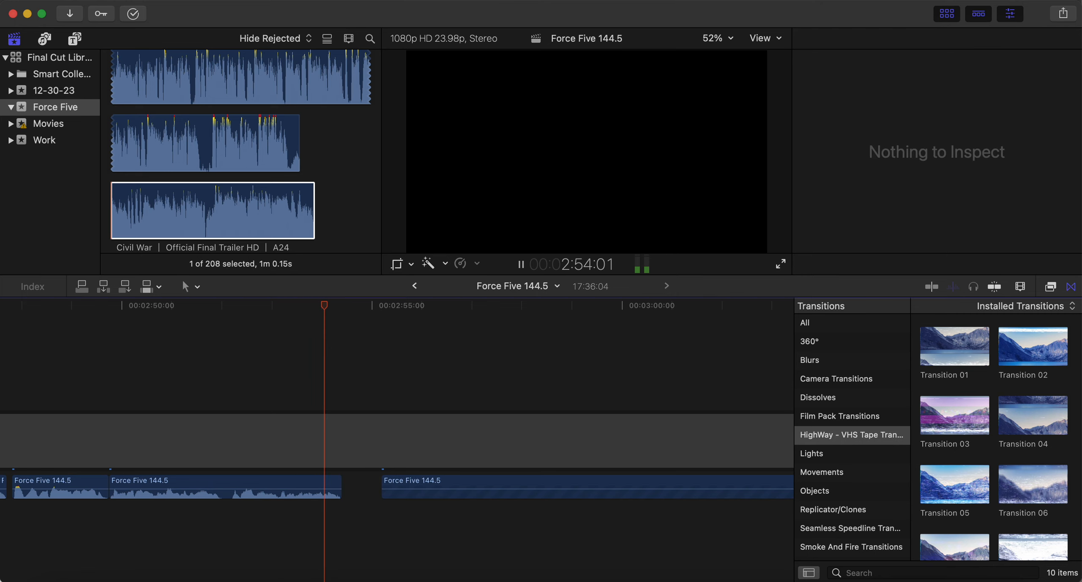
key(space)
click(425, 481)
drag(427, 486, 392, 486)
key(b)
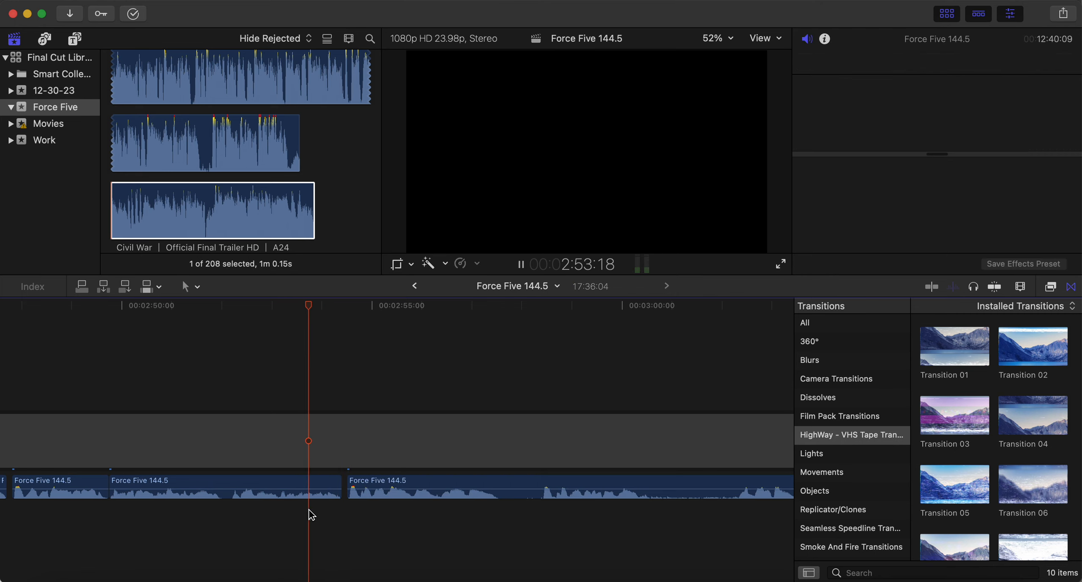
key(space)
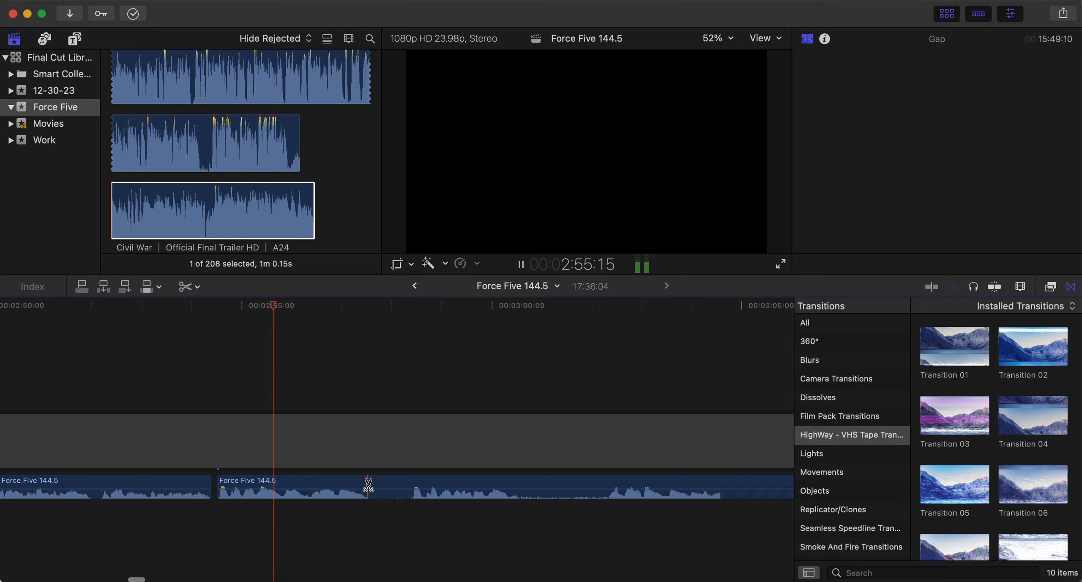
- Remove the dialogue phrase between about 2:54:13 and 2:58:10, move the remainder back into its place, and play the join
click(412, 483)
key(a)
click(401, 483)
key(Delete)
key(space)
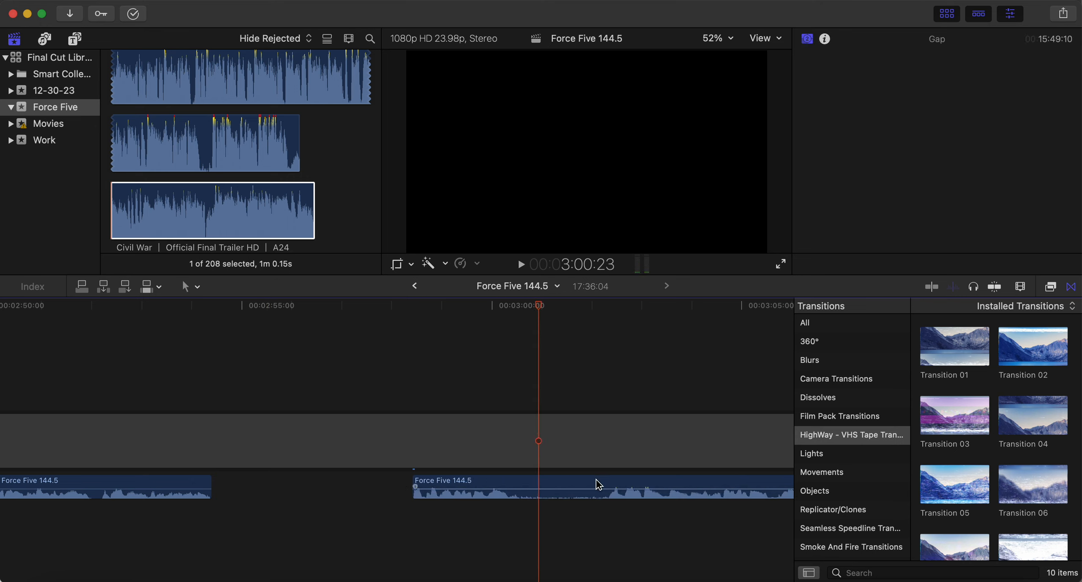
drag(580, 490, 383, 487)
click(164, 529)
key(space)
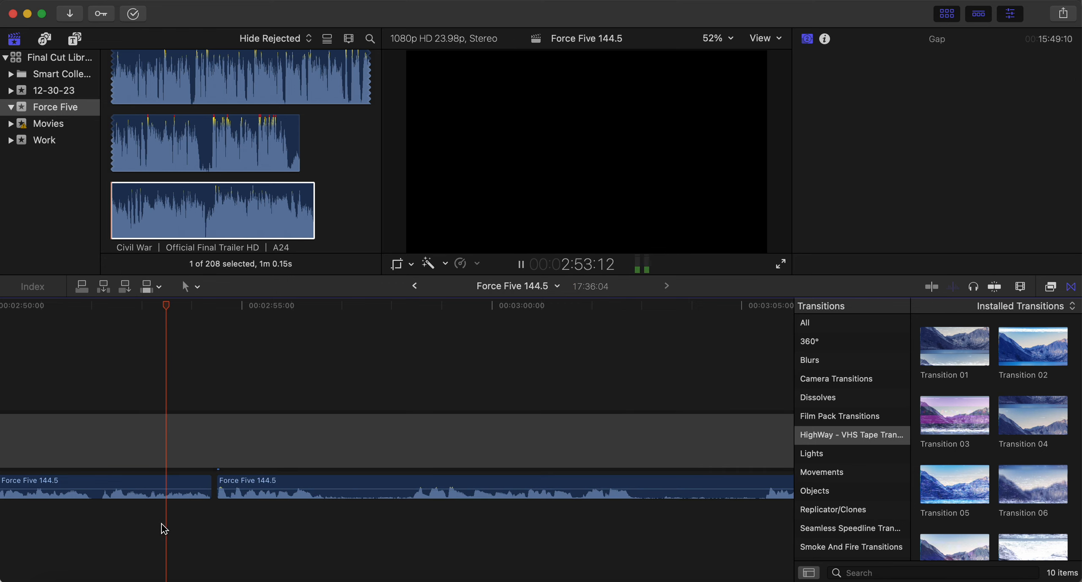
- Remove the dialogue pieces between about 2:56:11 and 2:58:11, shift the following clip earlier, and play from before the join
click(323, 486)
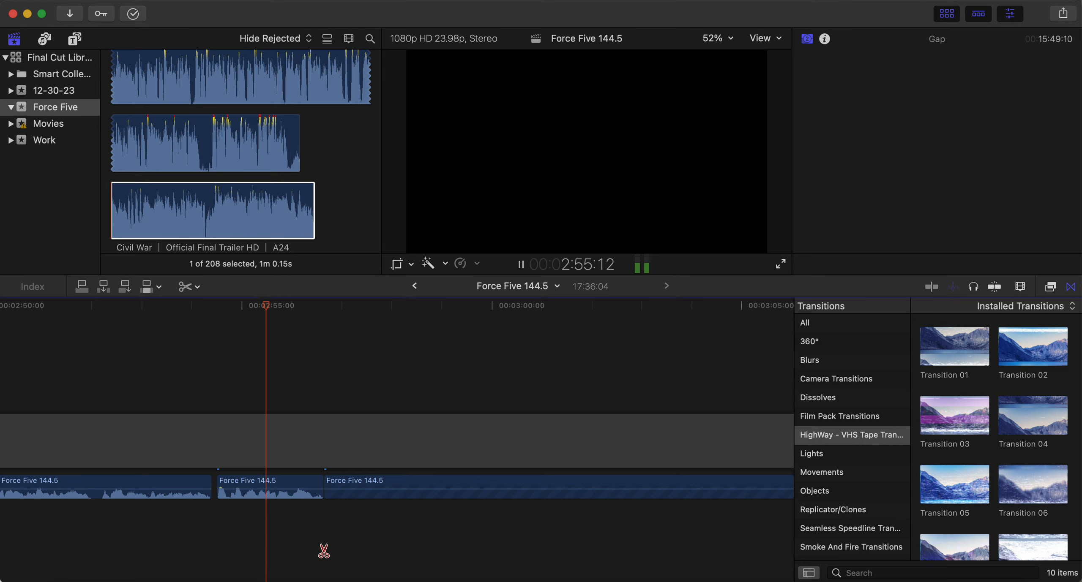
key(space)
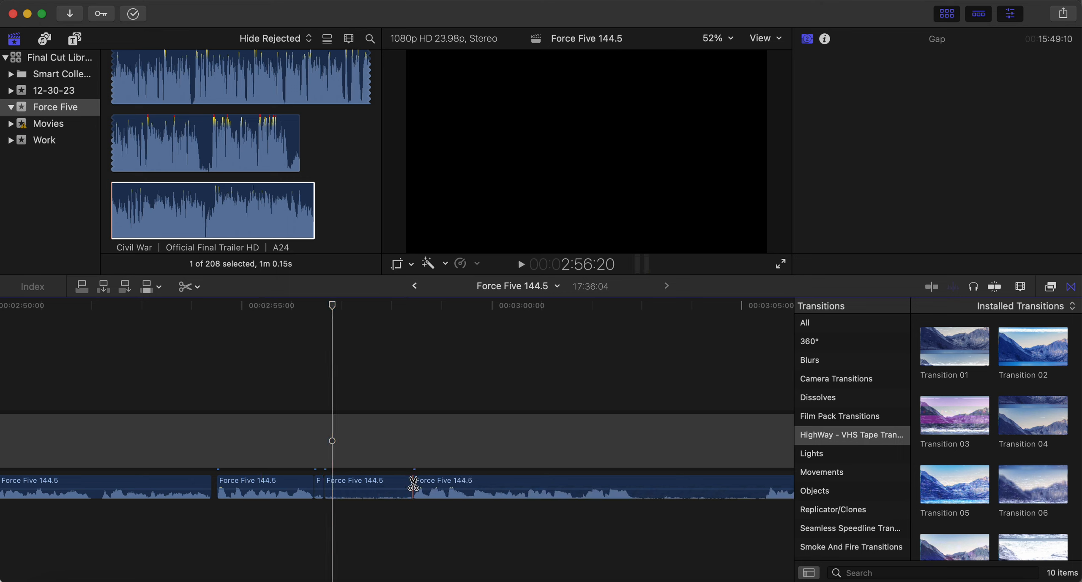
drag(384, 521, 317, 493)
key(Delete)
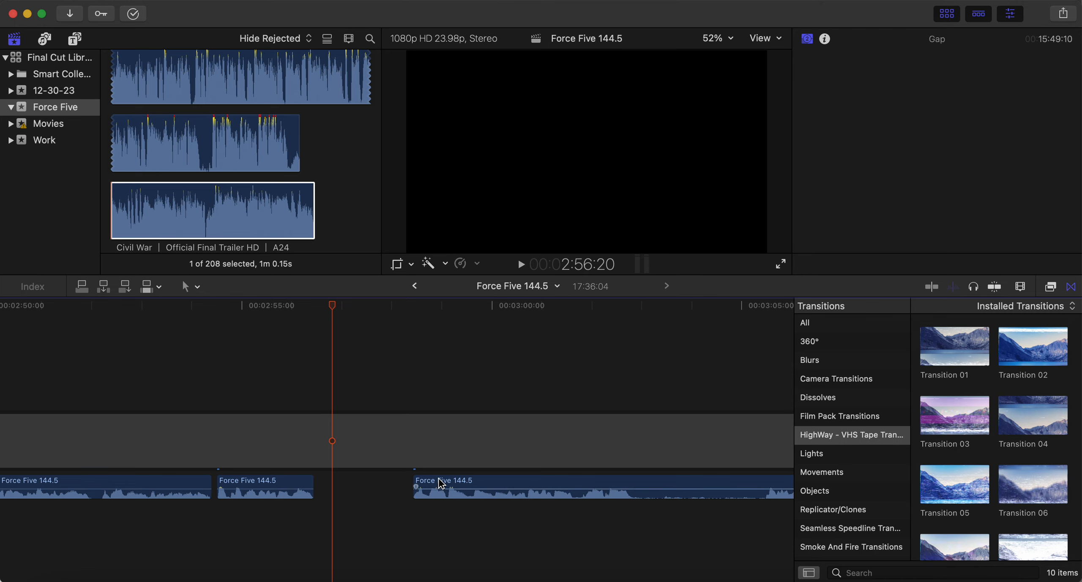
drag(438, 483, 343, 481)
click(262, 530)
key(space)
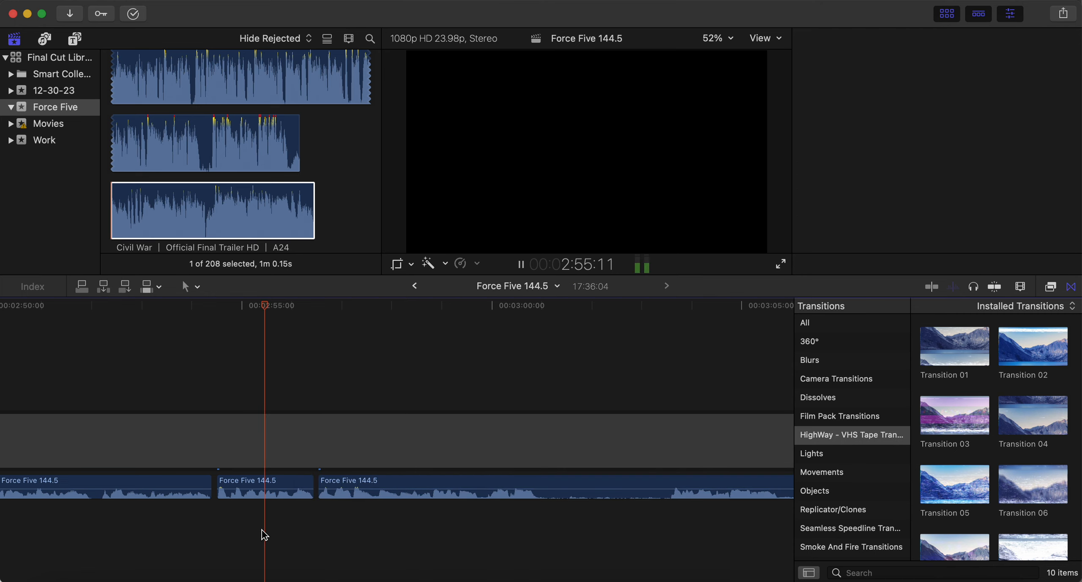
- Remove the quiet stretch between about 3:00:22 and 3:03:13, butt the following dialogue against the preceding clip, and play the join
key(b)
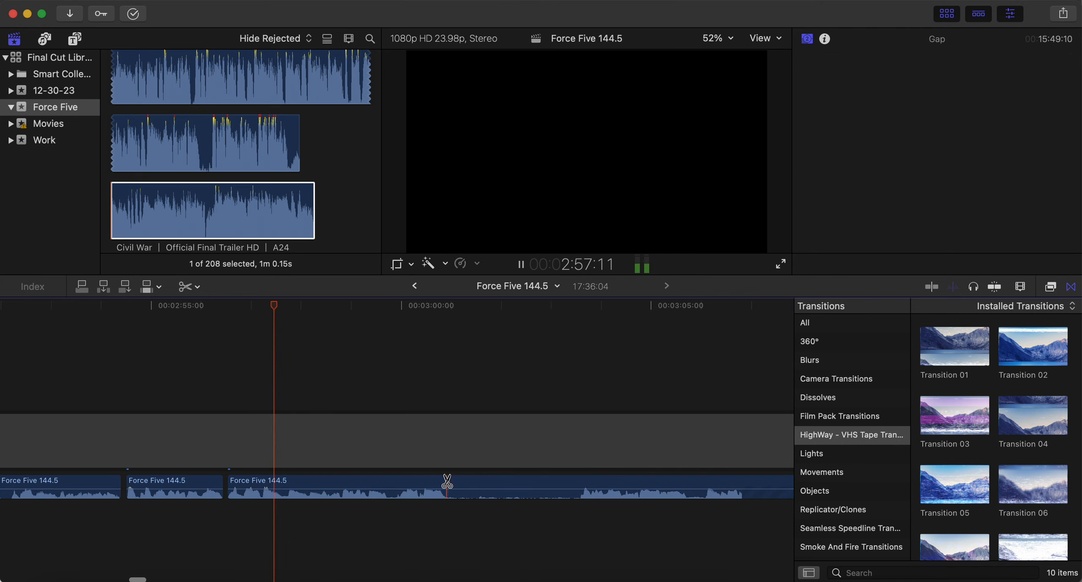
click(448, 506)
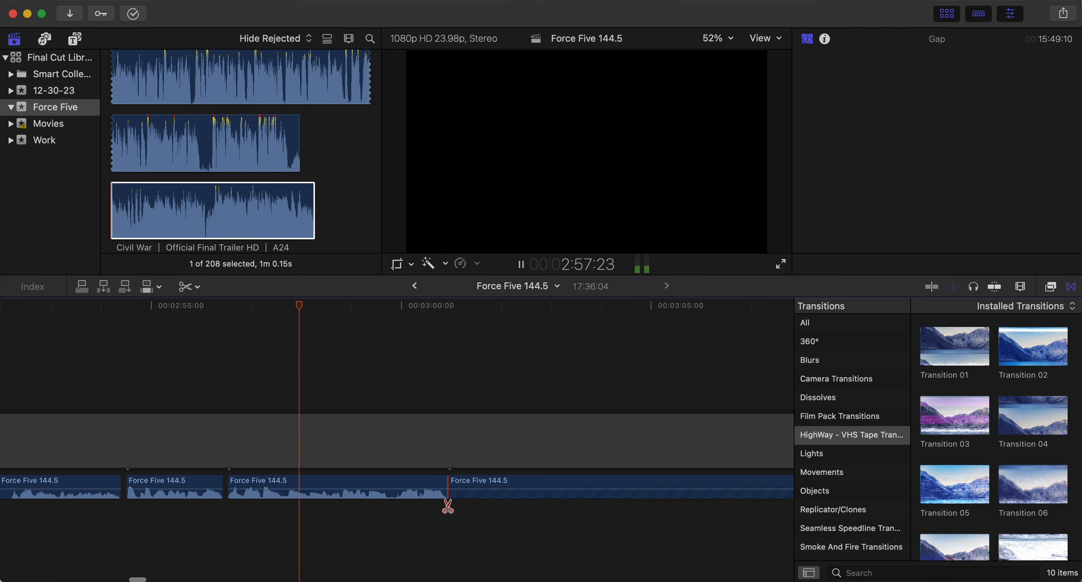
click(483, 484)
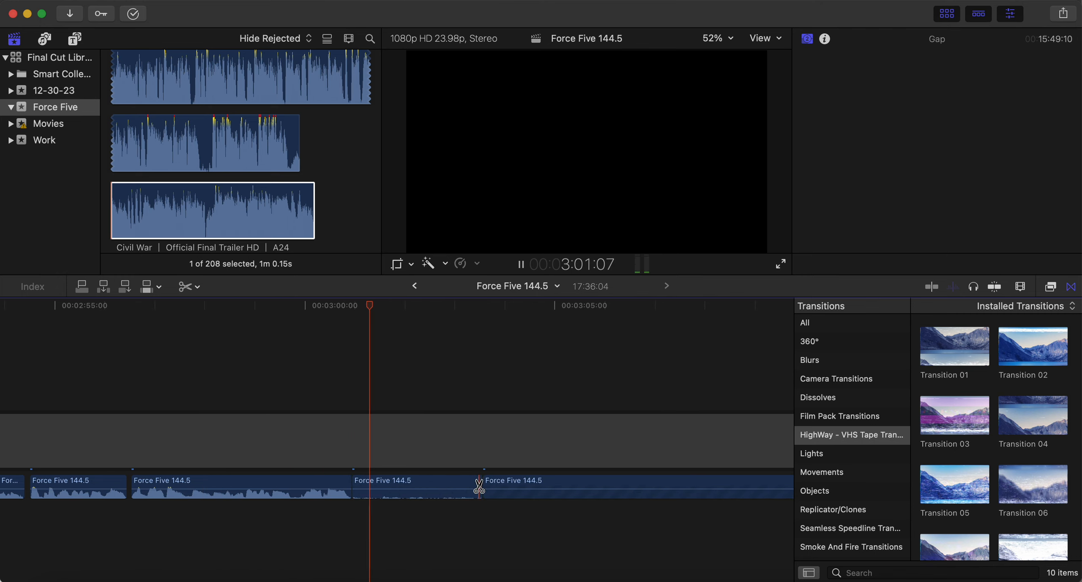
key(a)
click(475, 488)
key(Delete)
key(space)
click(495, 483)
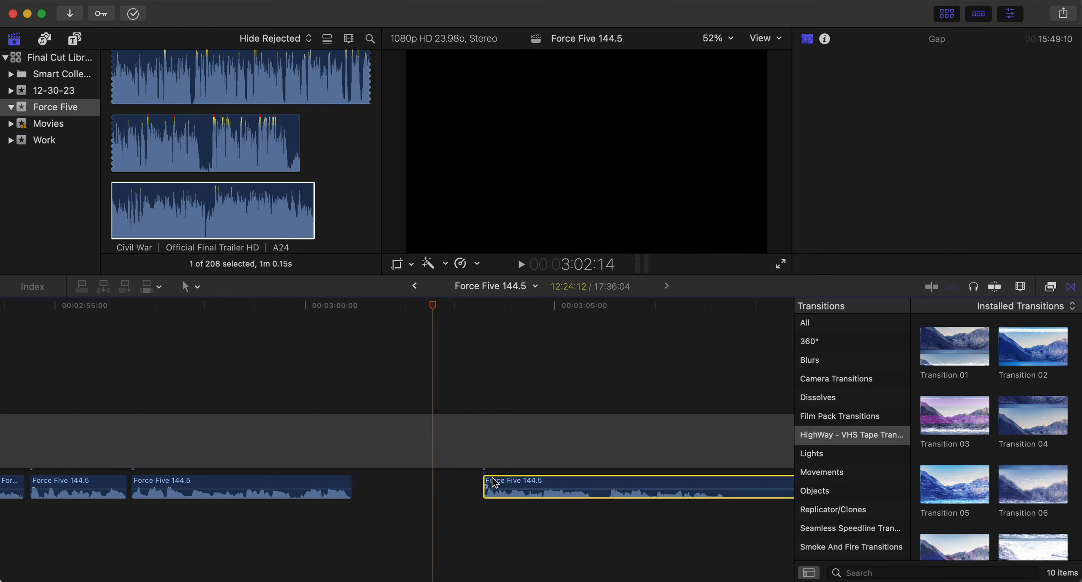
drag(495, 483, 364, 484)
click(300, 523)
key(space)
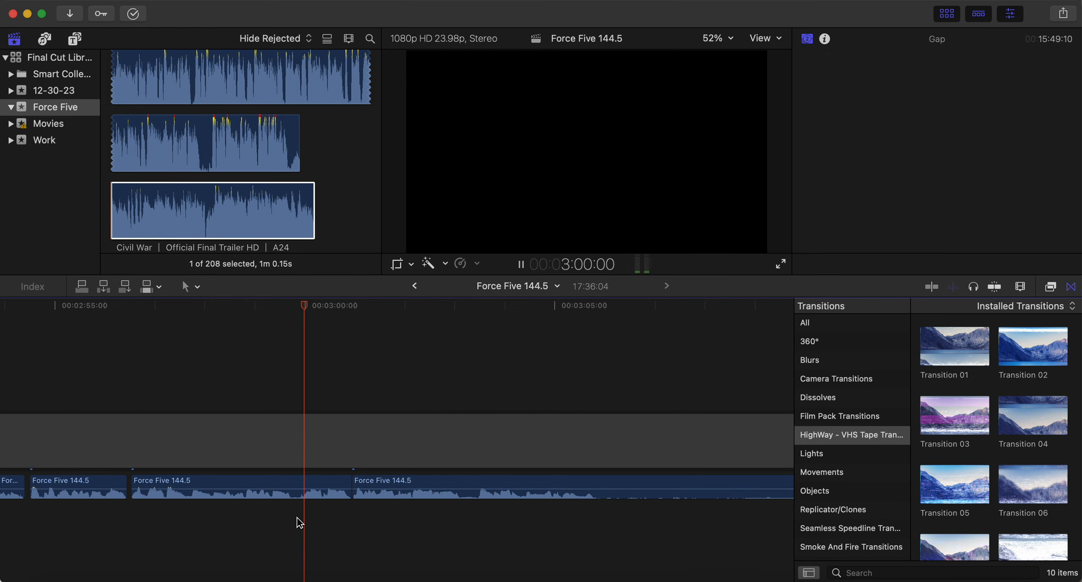
- Cut the short sliver between about 3:03:03 and 3:03:11, move the following dialogue slightly earlier, and play the join
click(331, 484)
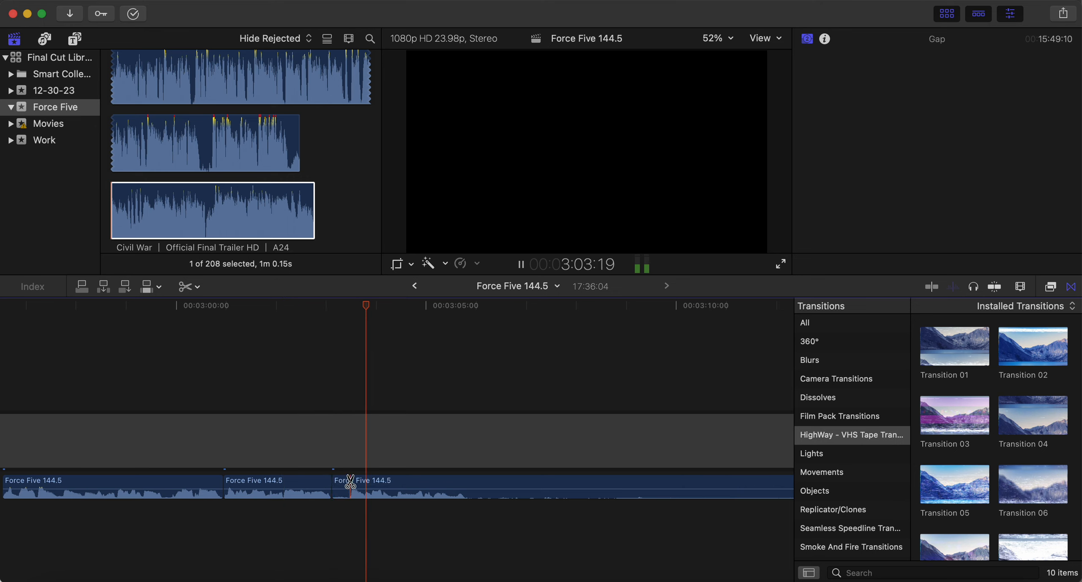
click(350, 482)
key(a)
click(340, 483)
key(BackSpace)
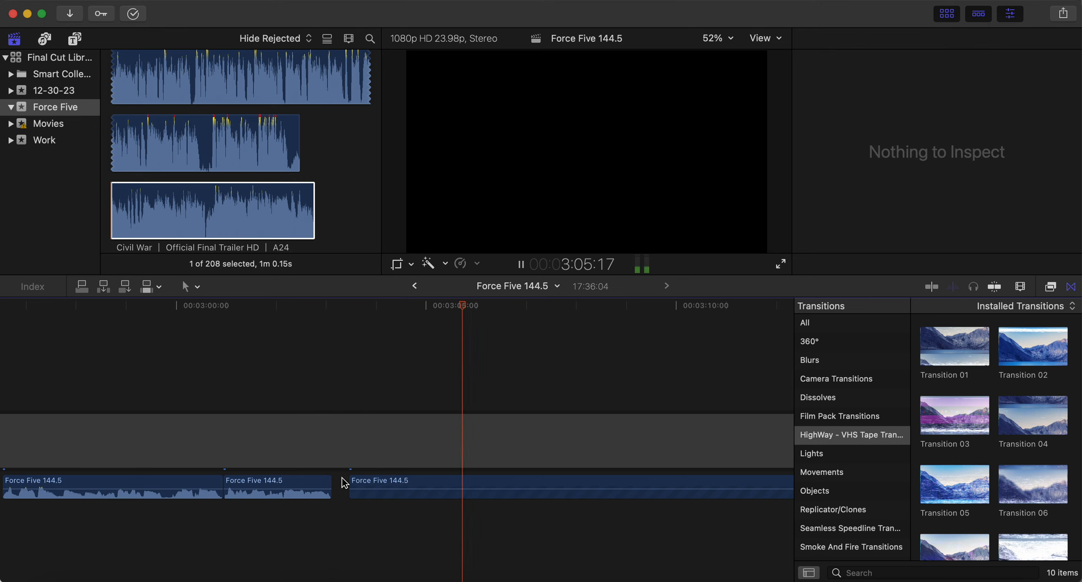
key(space)
drag(382, 487, 357, 480)
click(274, 524)
key(space)
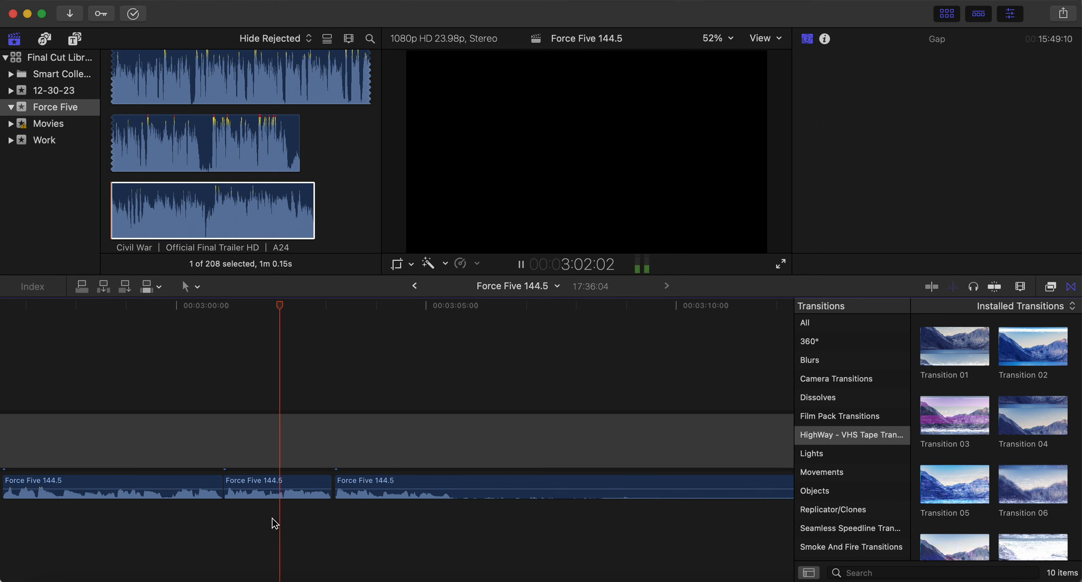
- Remove the quiet stretch between about 3:05:13 and 3:14:13, move the following dialogue back against the preceding clip, and play the join
scroll(288, 508, right, 5)
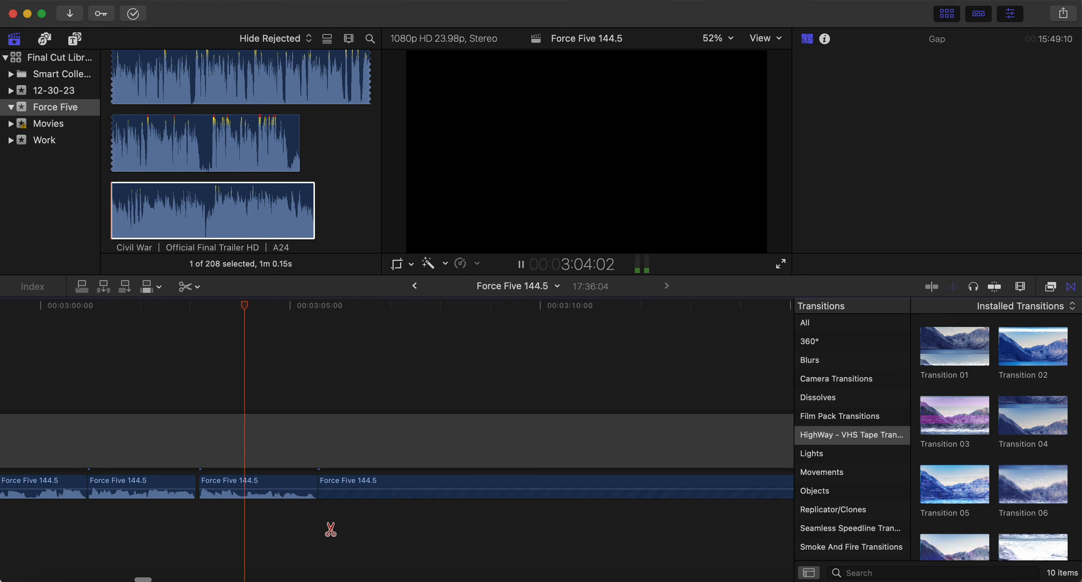
key(space)
scroll(338, 533, right, 2)
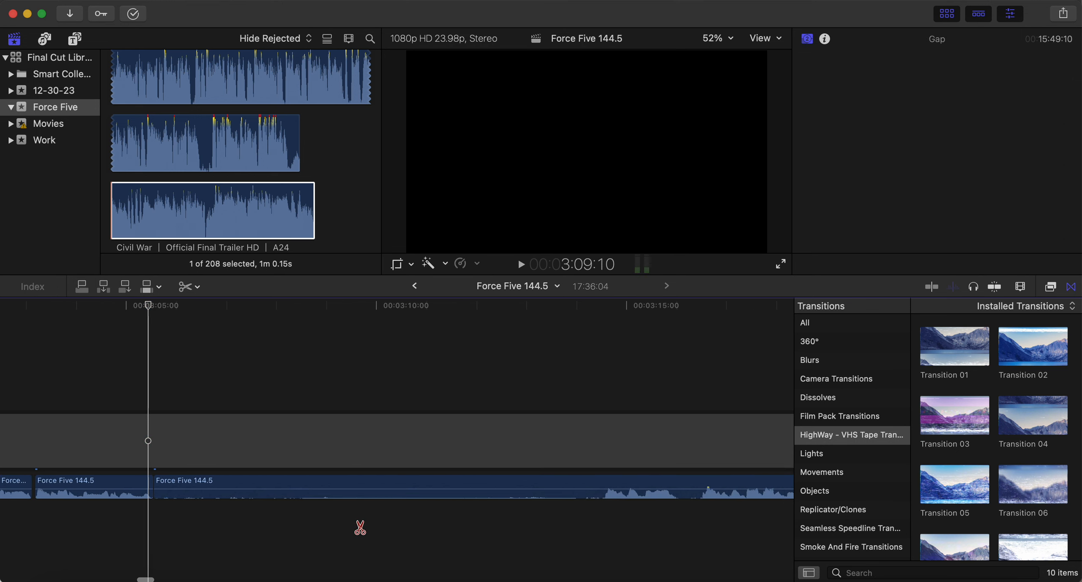
key(space)
click(603, 481)
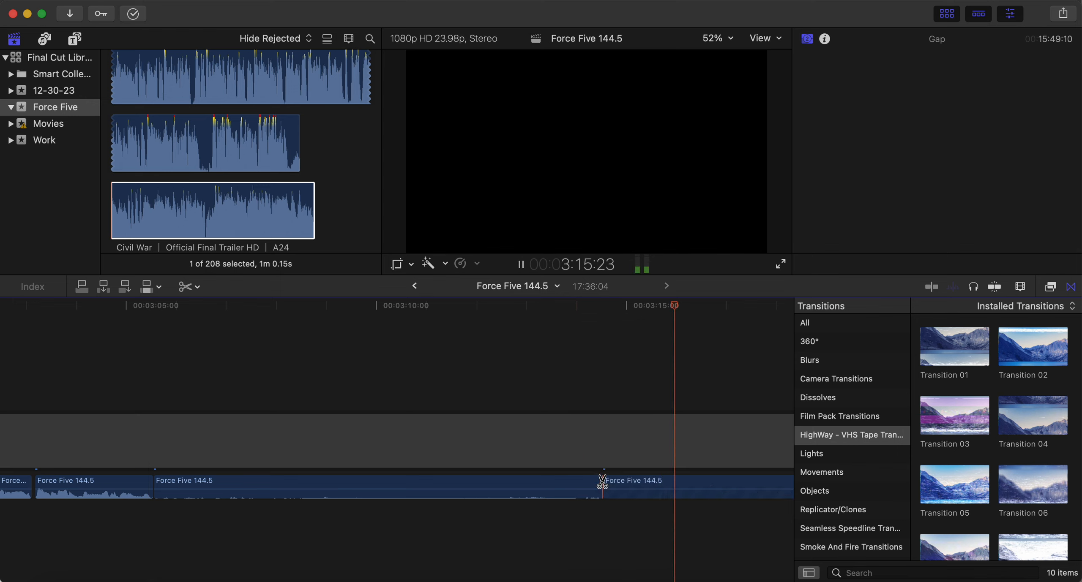
key(space)
key(a)
click(580, 480)
key(BackSpace)
drag(634, 485, 191, 487)
click(249, 524)
key(space)
- Remove the dialogue phrase between about 3:05:16 and 3:07:15, close the gap with the following clip, and play from before the join
key(space)
key(b)
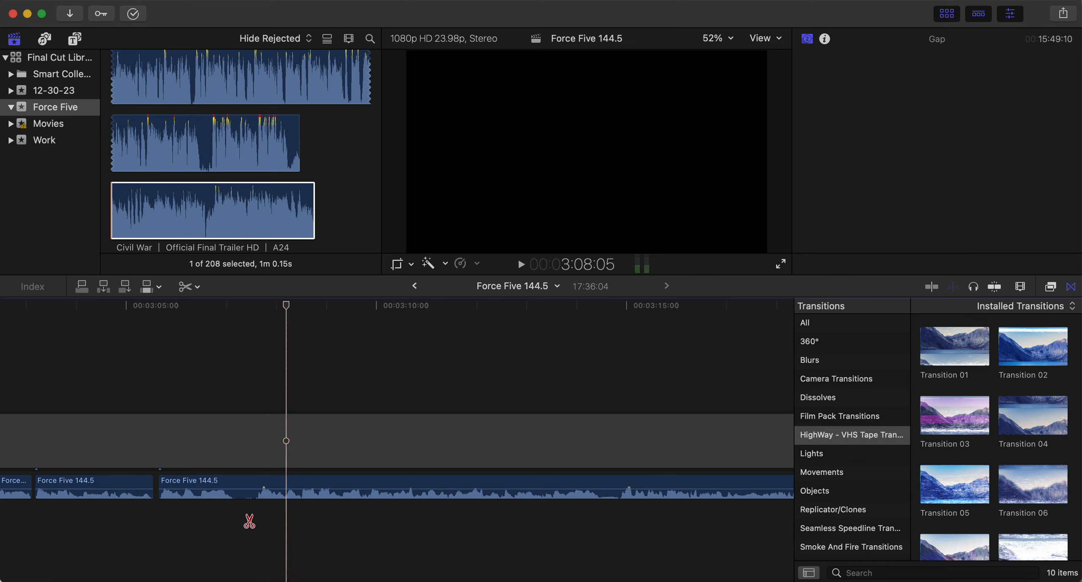
click(248, 488)
key(BackSpace)
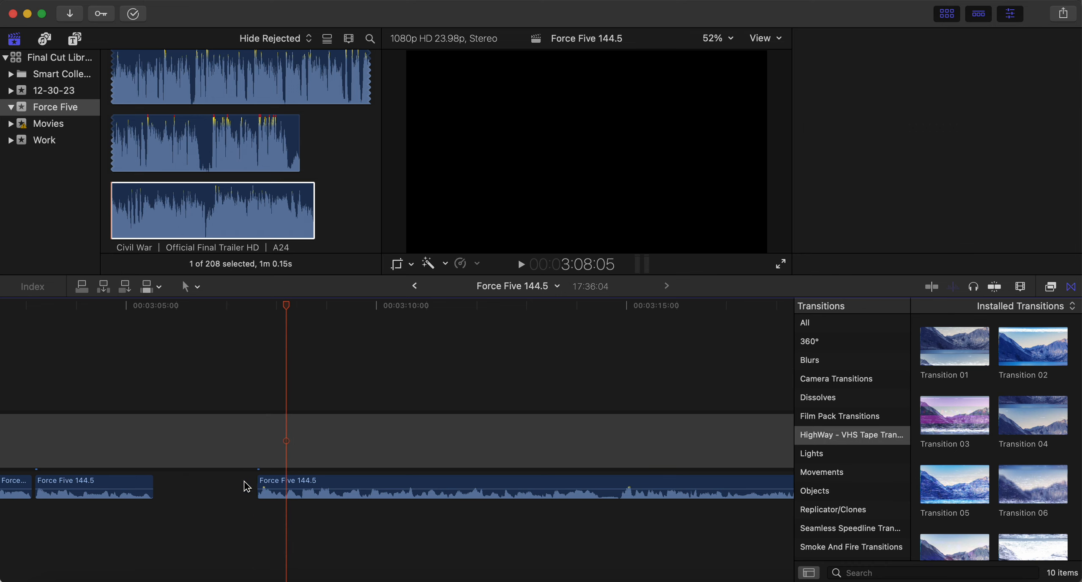
drag(282, 480, 186, 482)
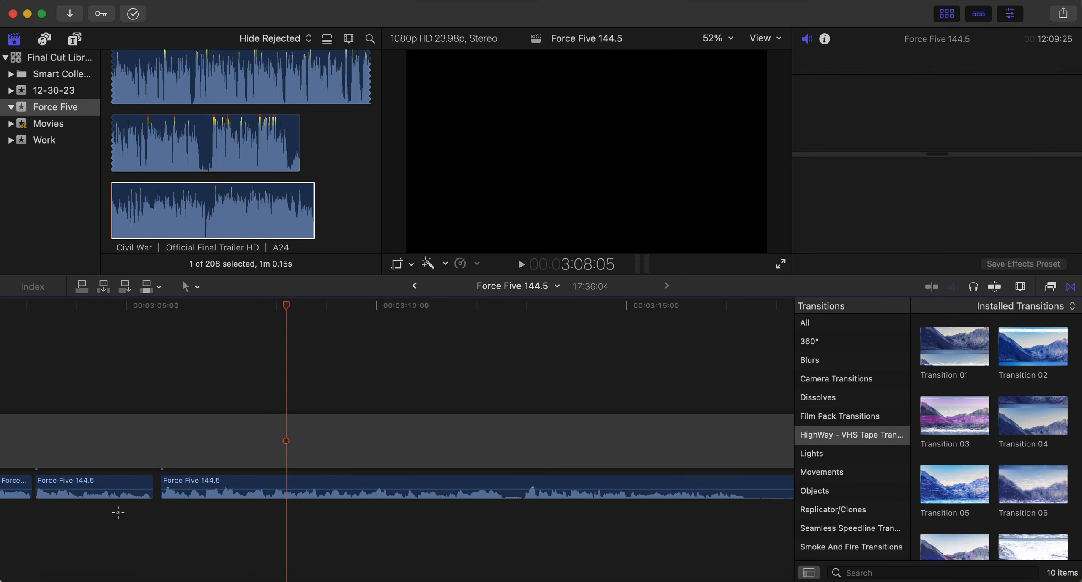
click(120, 517)
key(space)
- Cut out the short sliver between about 3:12:13 and 3:12:23, shift the following dialogue slightly earlier, and play the join
key(b)
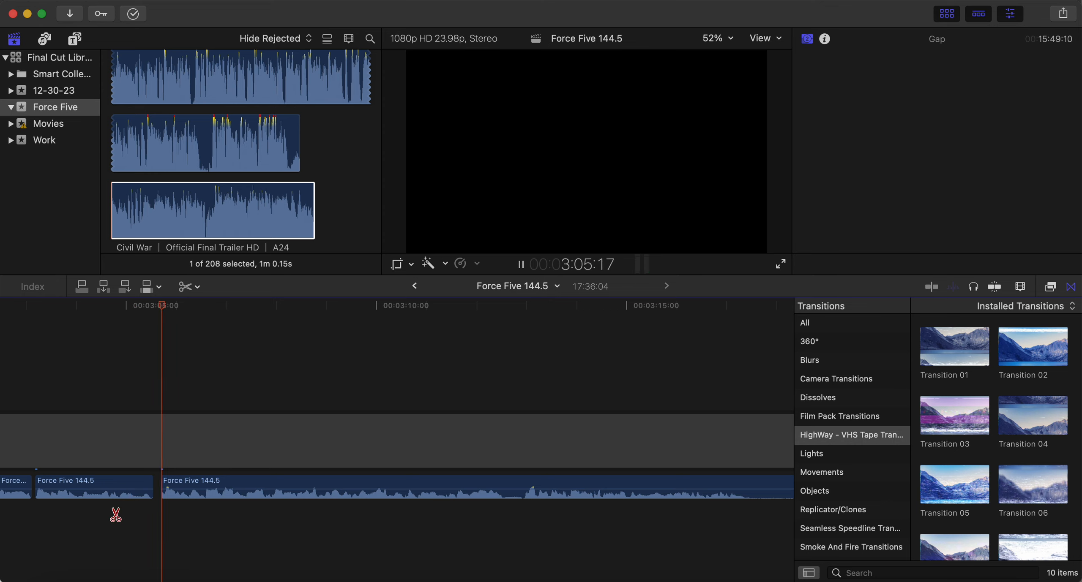
click(383, 486)
click(404, 483)
key(a)
click(394, 483)
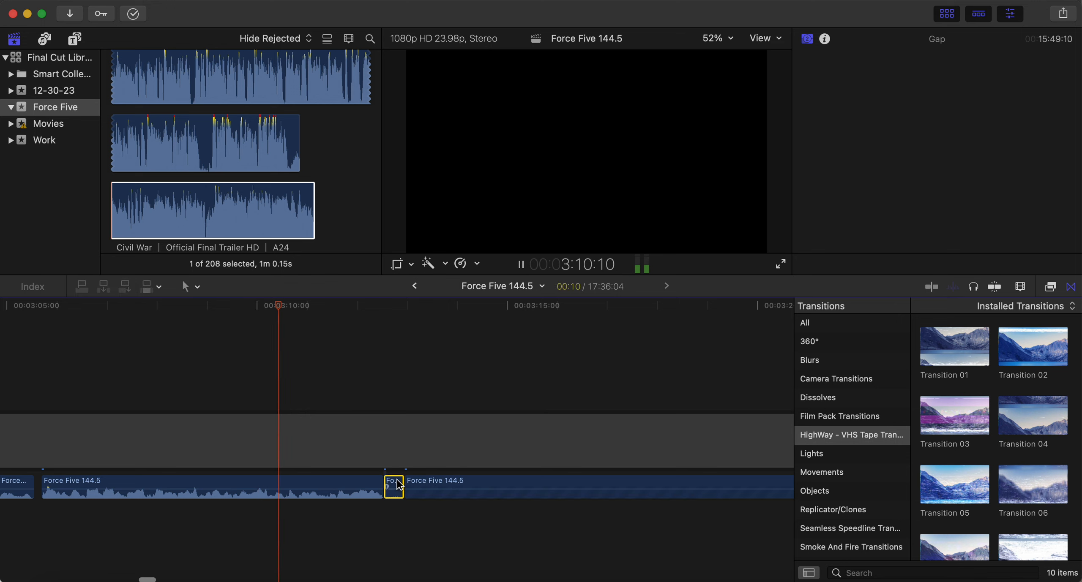
key(BackSpace)
drag(428, 485, 412, 486)
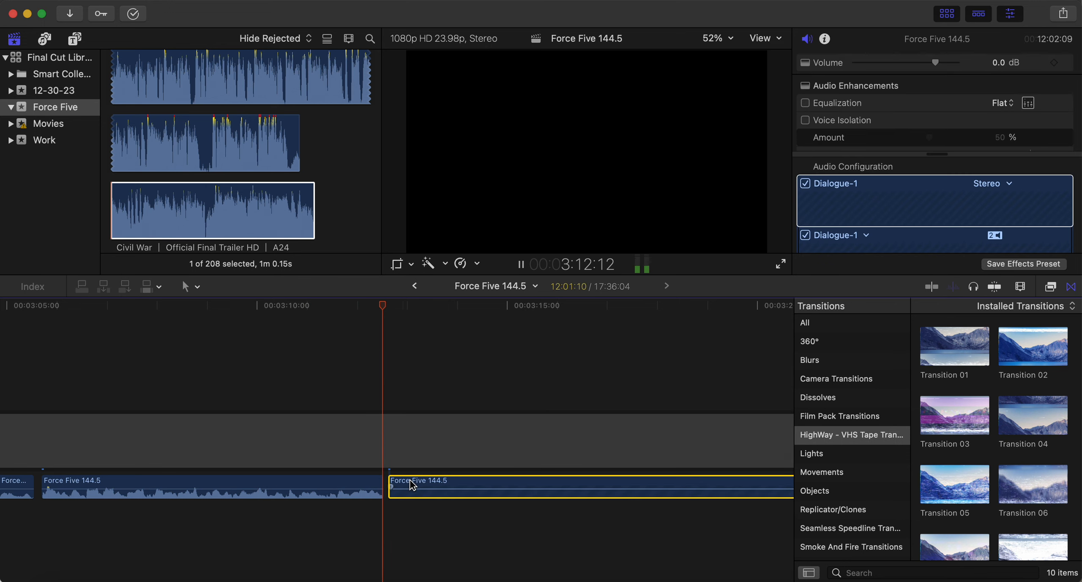
key(space)
drag(314, 486, 311, 486)
click(139, 527)
key(space)
- Remove the quiet stretch between about 3:17:02 and 3:20:13, move the following dialogue back to the preceding clip, and resume playback
key(b)
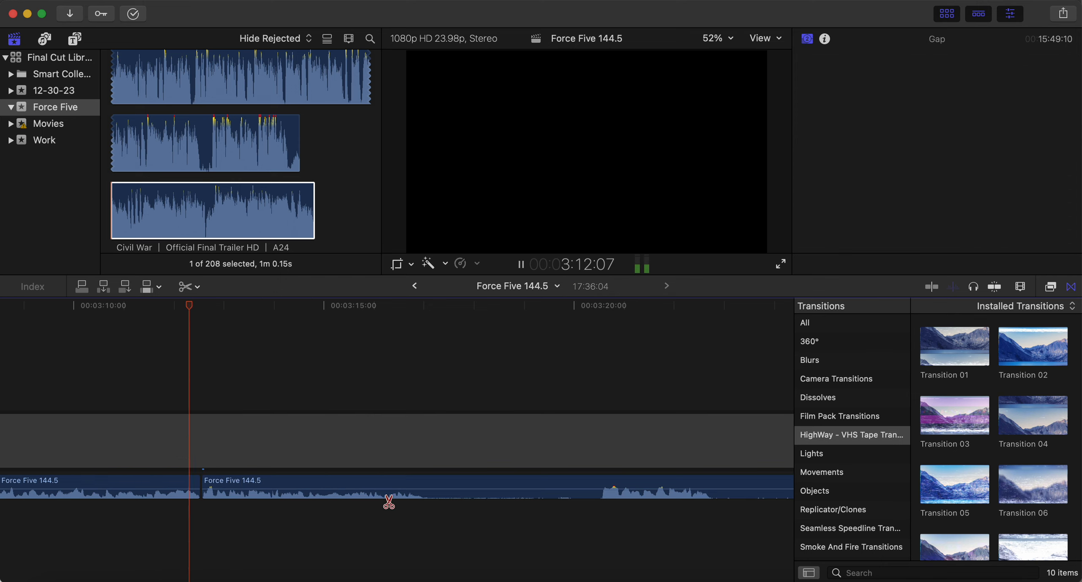
click(428, 485)
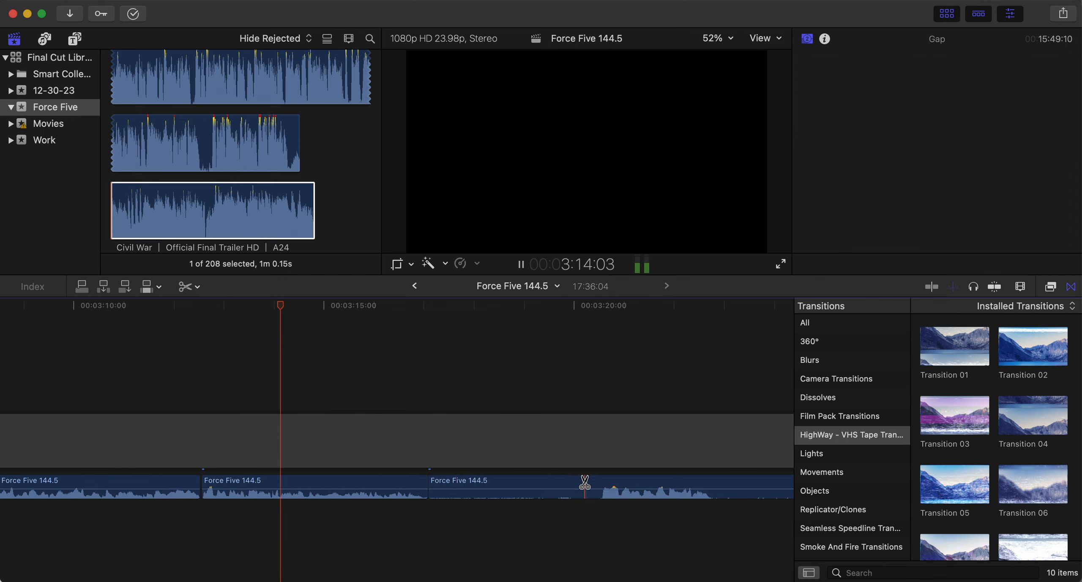
click(599, 486)
key(a)
click(587, 486)
key(Delete)
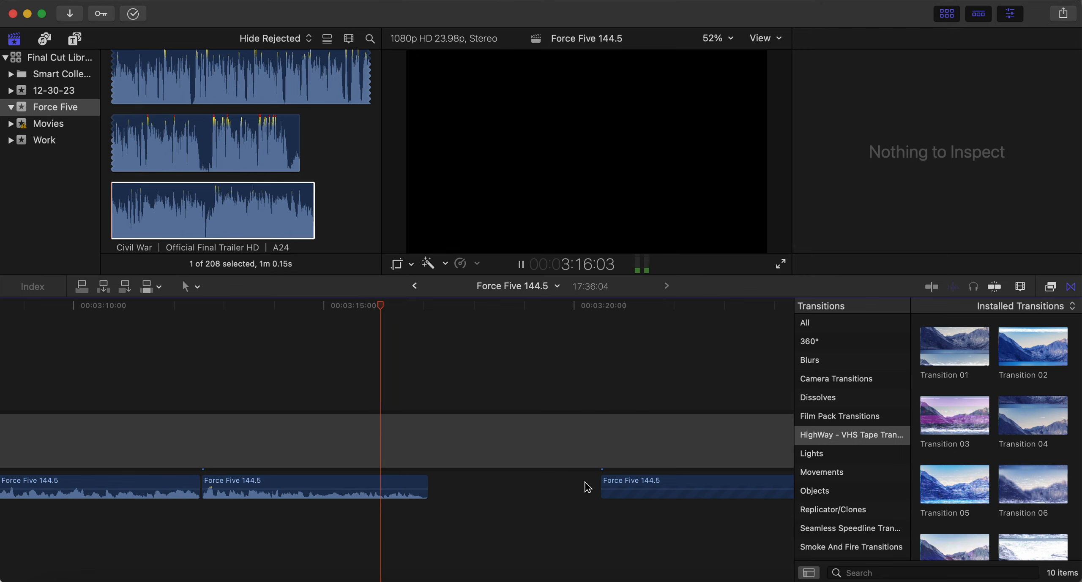
key(space)
drag(630, 487, 465, 488)
key(space)
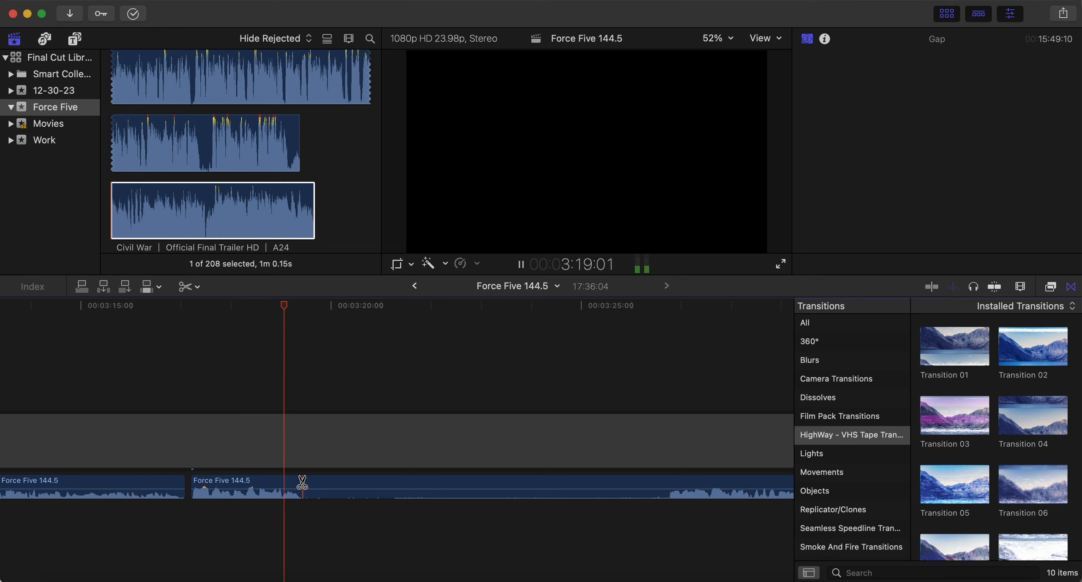
- Remove the pause between about 3:19:11 and 3:26:18, pull the following dialogue back into its place, and play the join
click(304, 483)
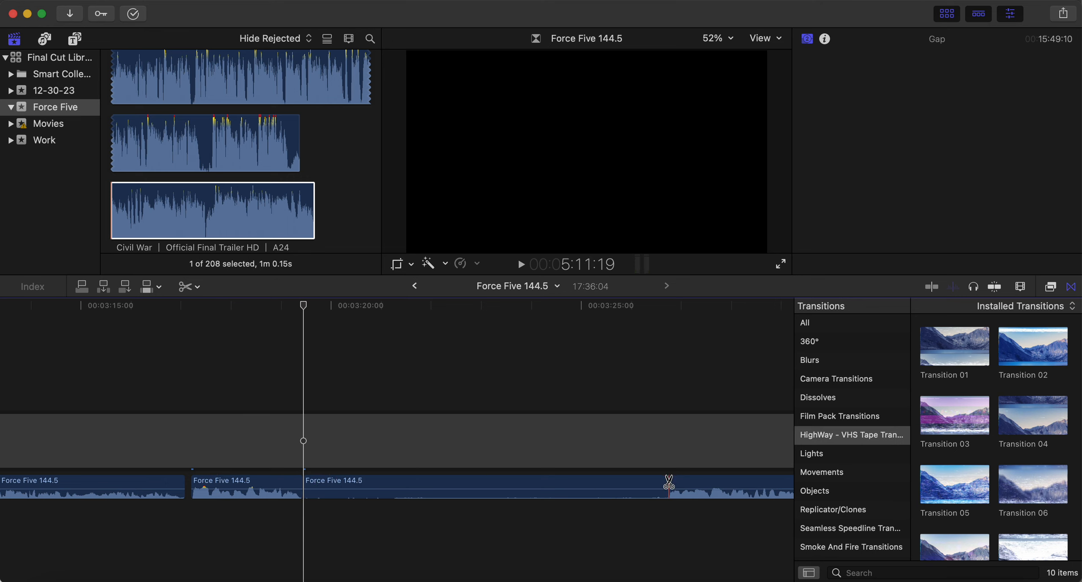
click(669, 483)
key(a)
click(635, 484)
key(Delete)
drag(721, 485, 358, 486)
key(space)
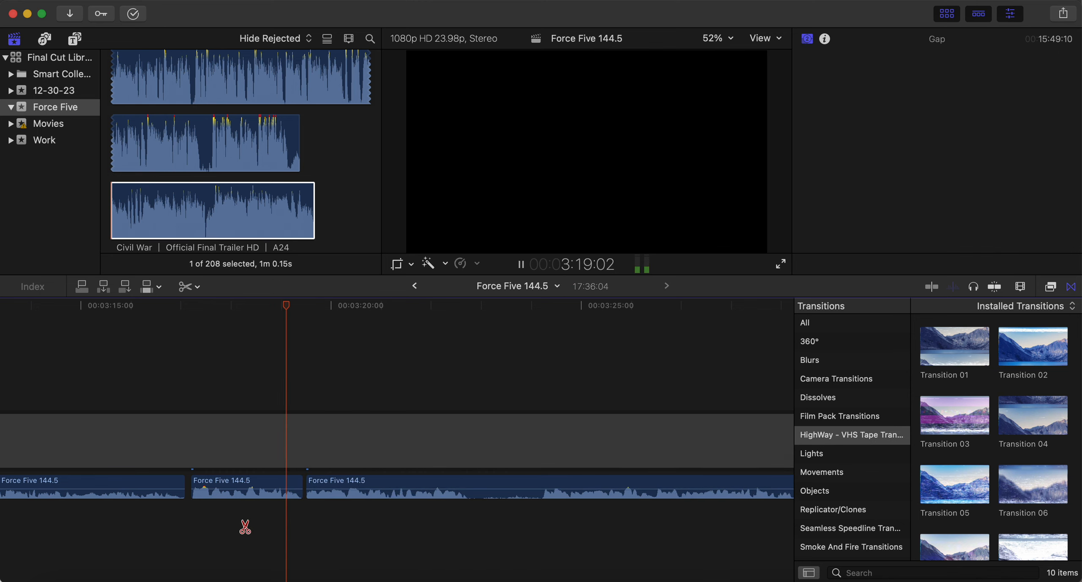
- Delete the two dialogue pieces between about 3:19:12 and 3:24:04, move the remainder back into the gap, and play the join
scroll(245, 527, right, 5)
click(327, 483)
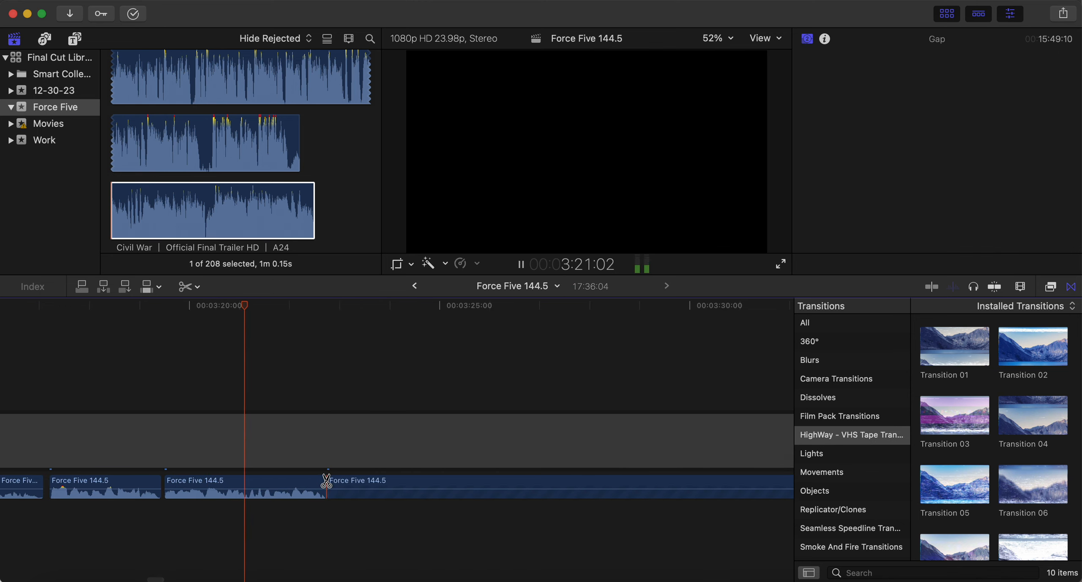
click(397, 485)
key(space)
key(a)
drag(331, 521, 317, 485)
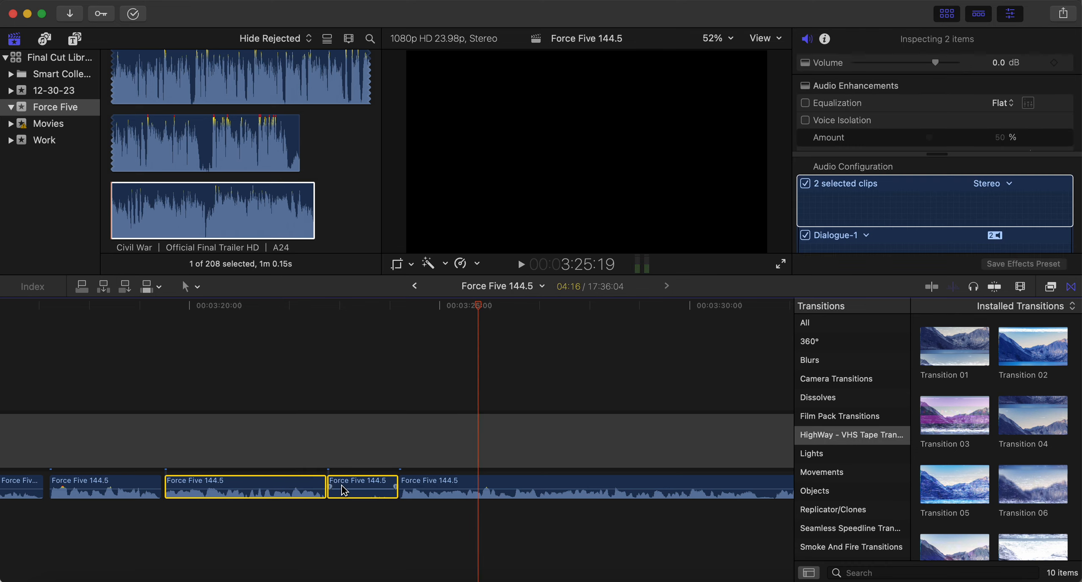
key(Delete)
drag(428, 485, 195, 486)
click(115, 515)
key(space)
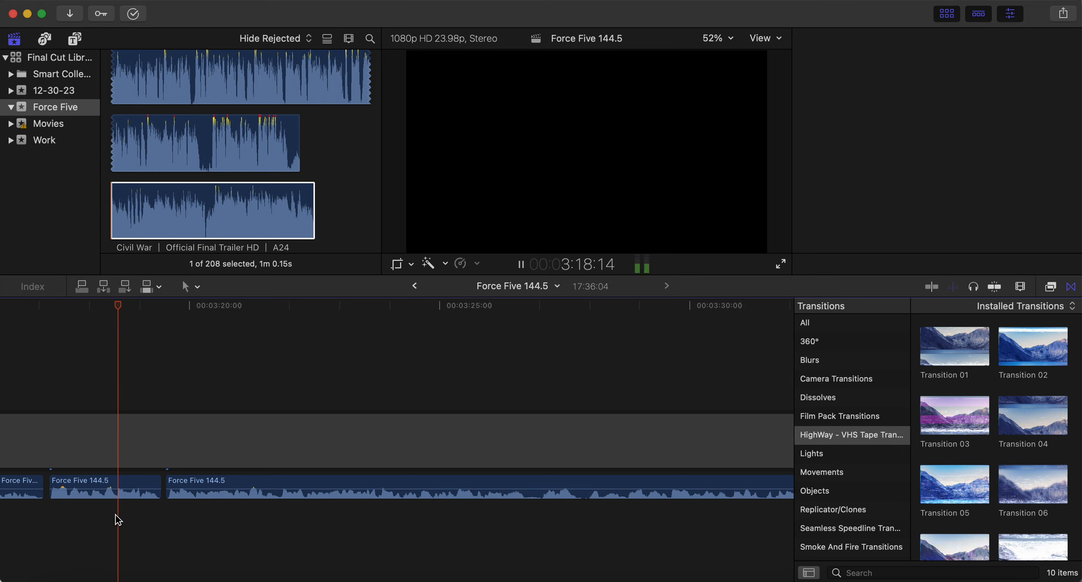
- Listen through the dialogue from about 3:18:14 to 3:43:23, following the waveform to find the next section to cut
key(b)
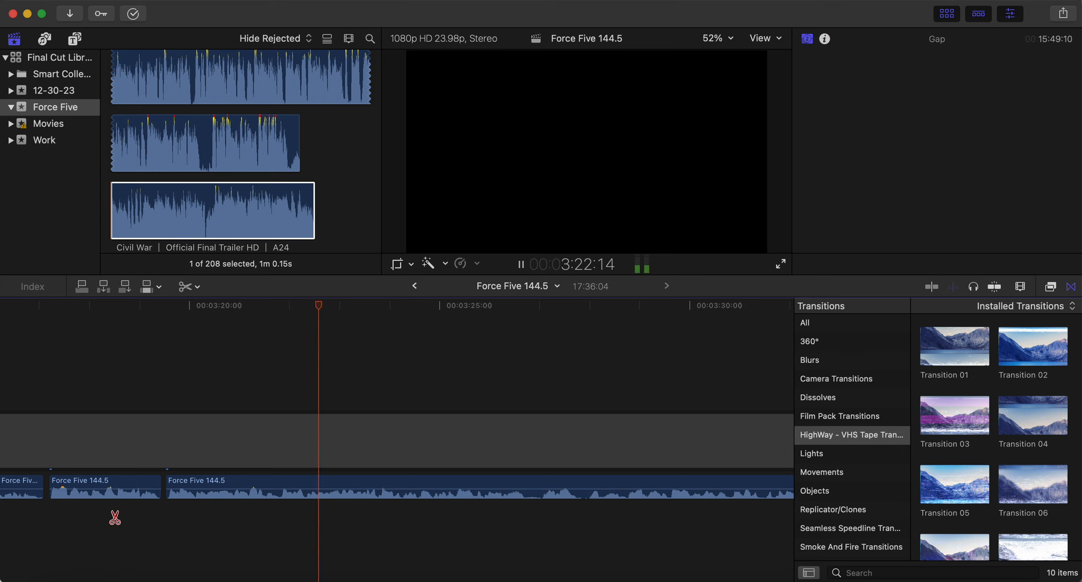
scroll(265, 536, right, 6)
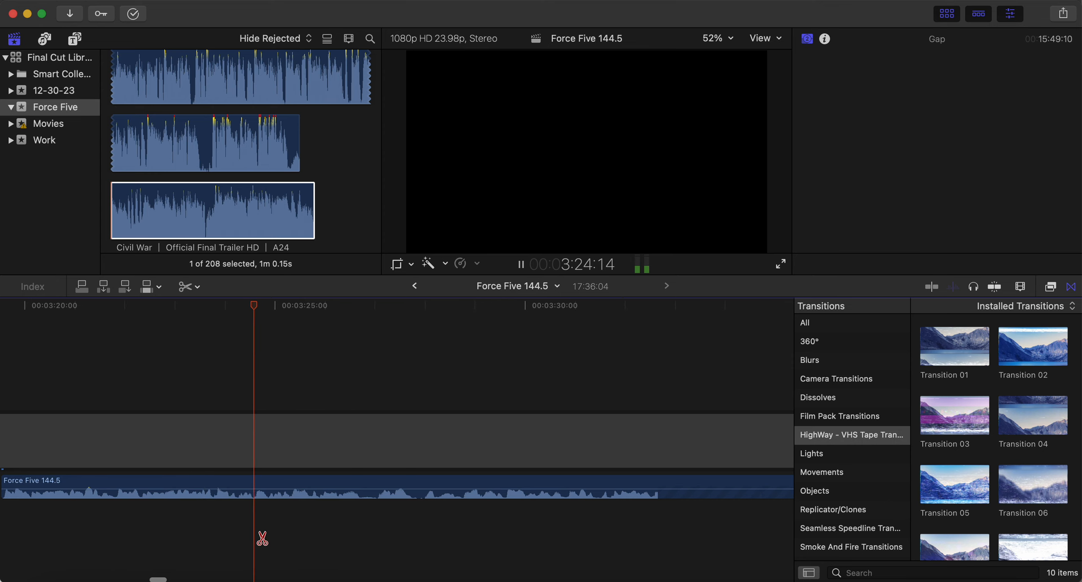
scroll(321, 538, right, 2)
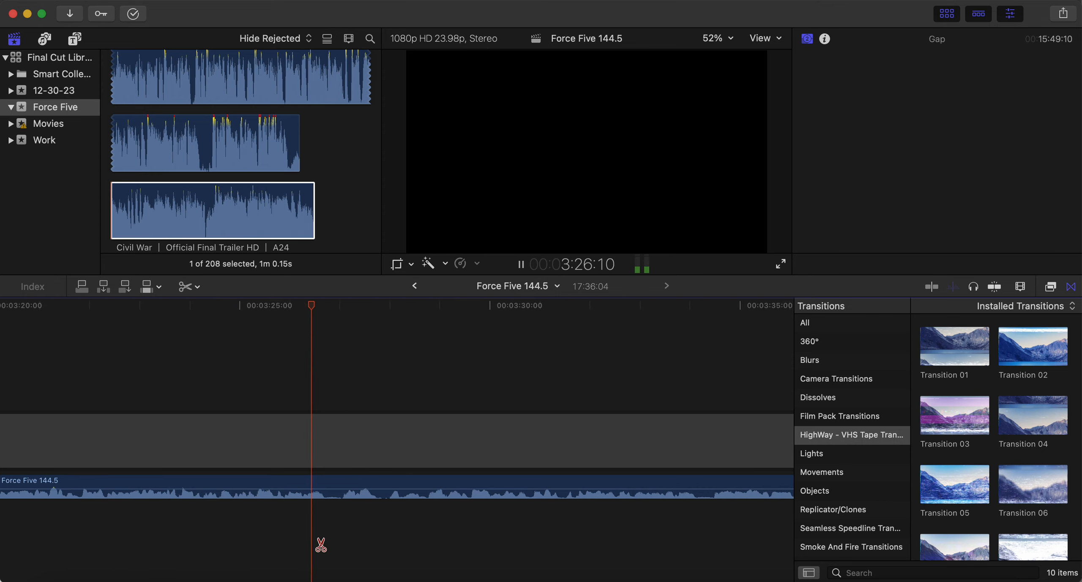
scroll(361, 534, right, 7)
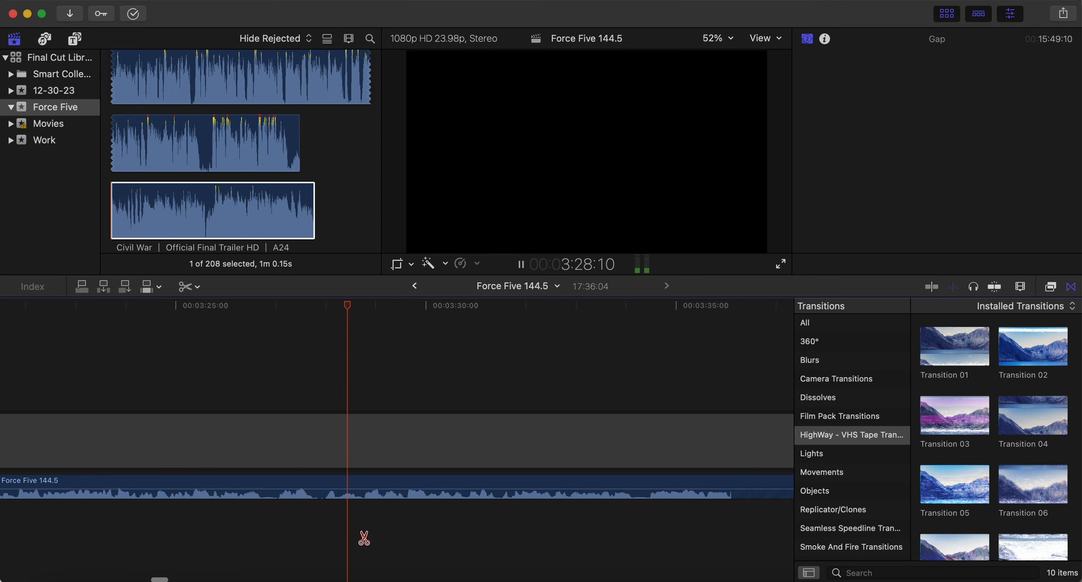
scroll(364, 537, right, 5)
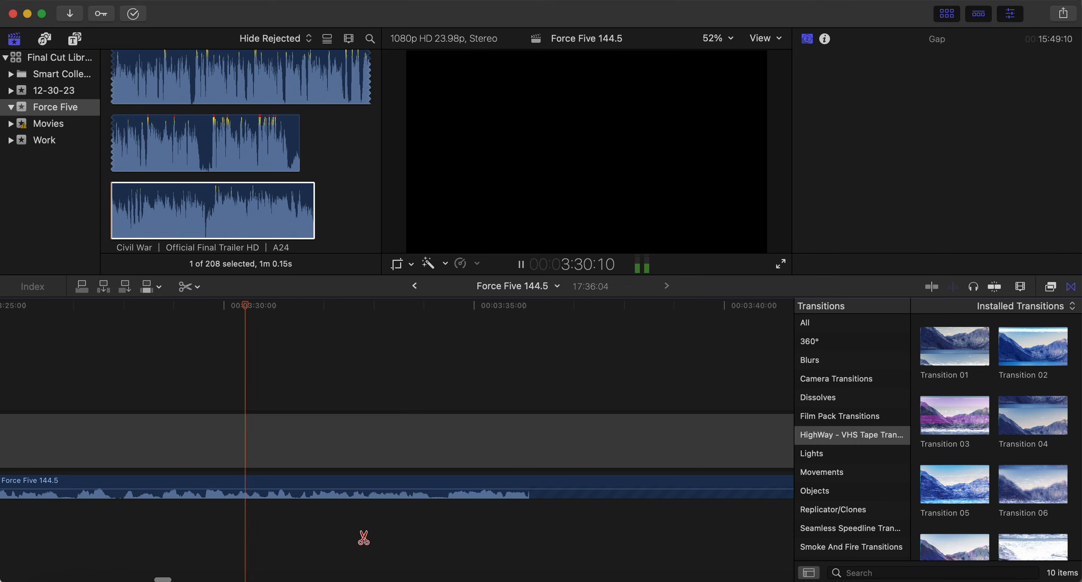
scroll(363, 538, right, 2)
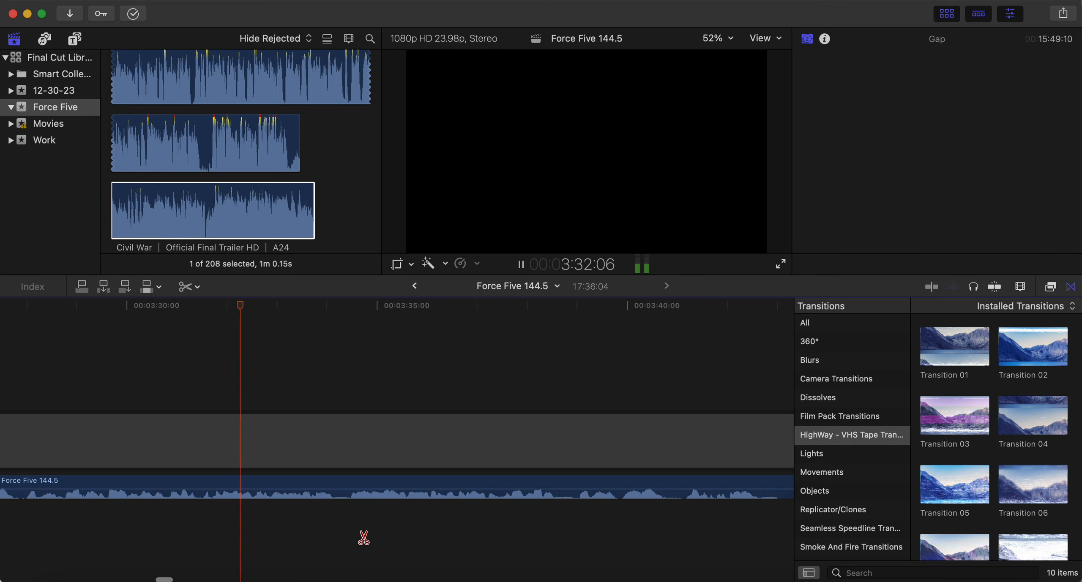
scroll(364, 538, right, 3)
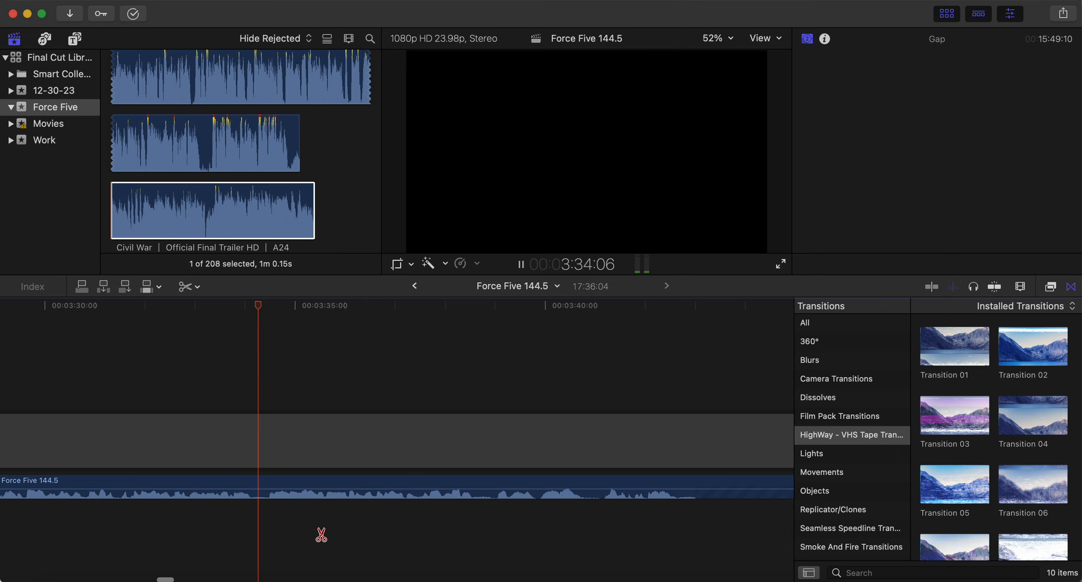
scroll(321, 535, right, 4)
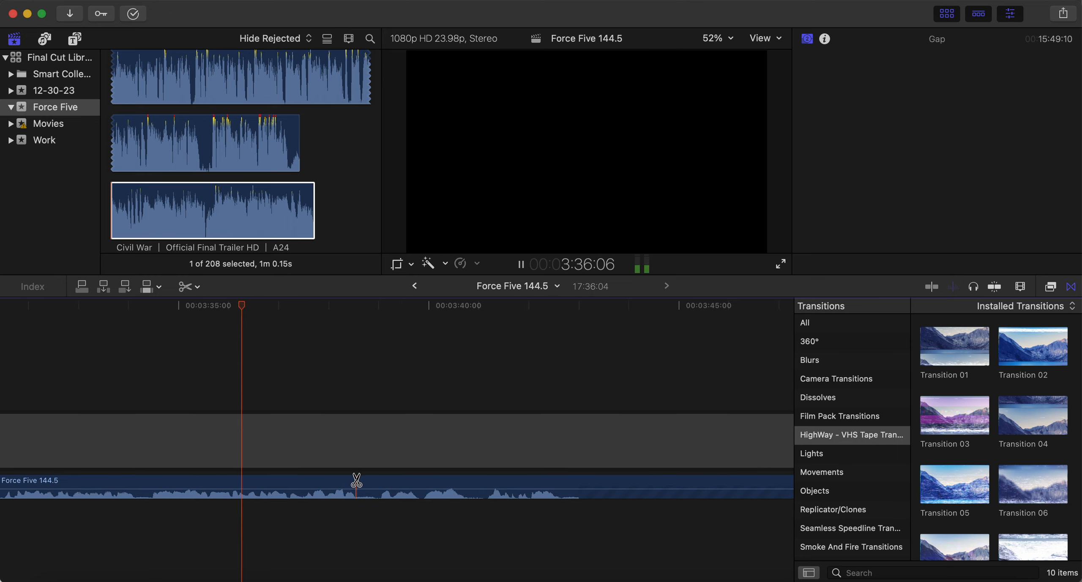
scroll(356, 535, right, 1)
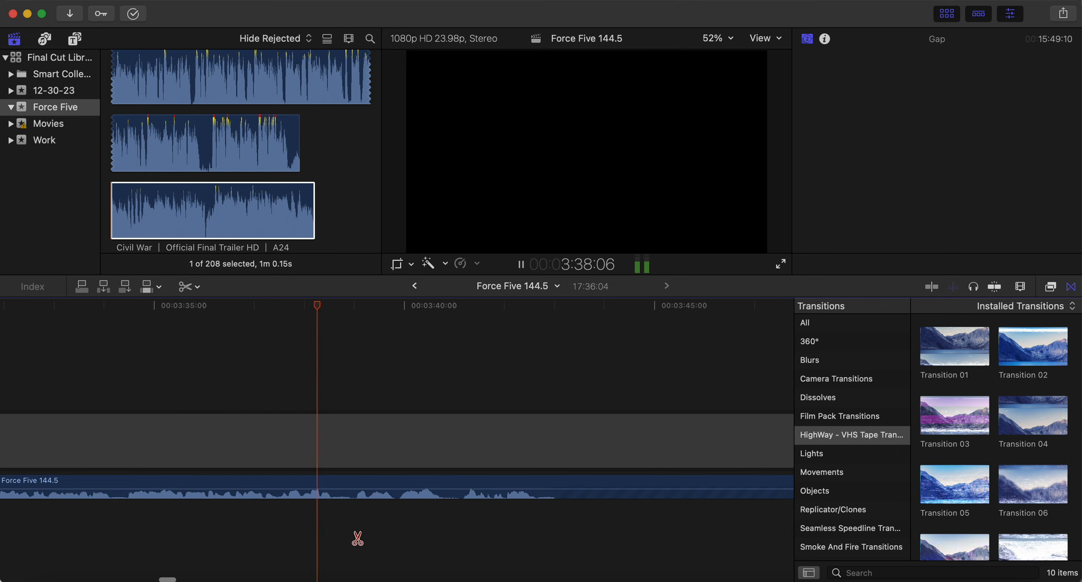
scroll(354, 518, right, 2)
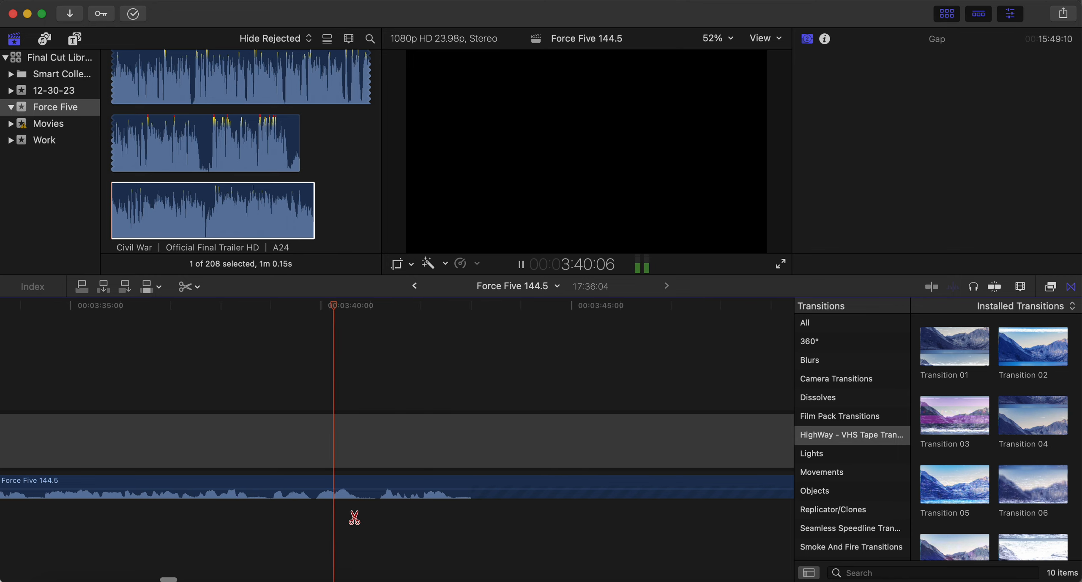
scroll(354, 518, right, 3)
scroll(327, 522, right, 3)
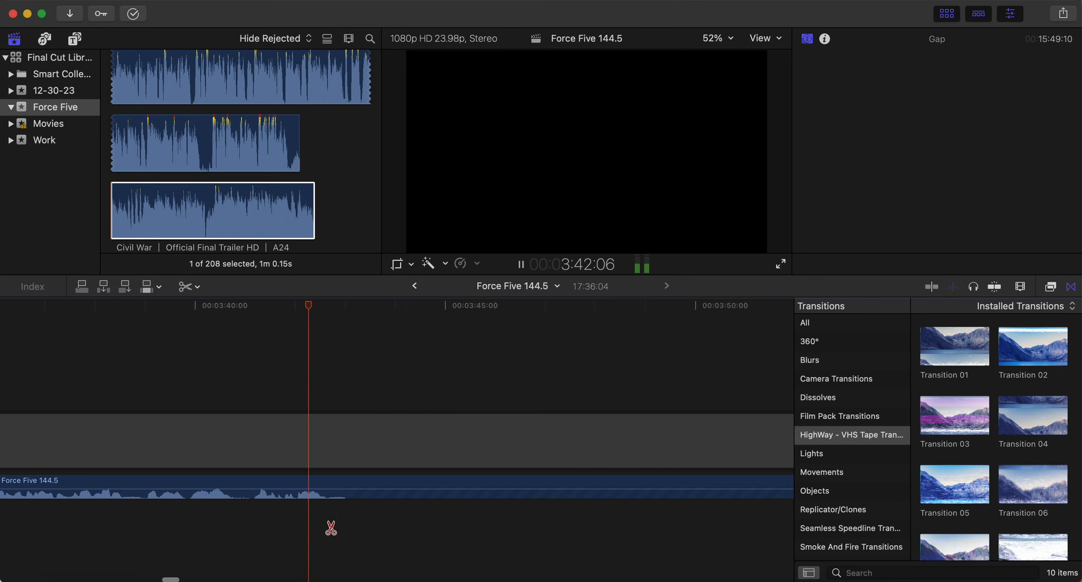
- Remove the dialogue section between about 3:42:16 and 3:45:00, move the following clip back into its place, and play the join
click(289, 486)
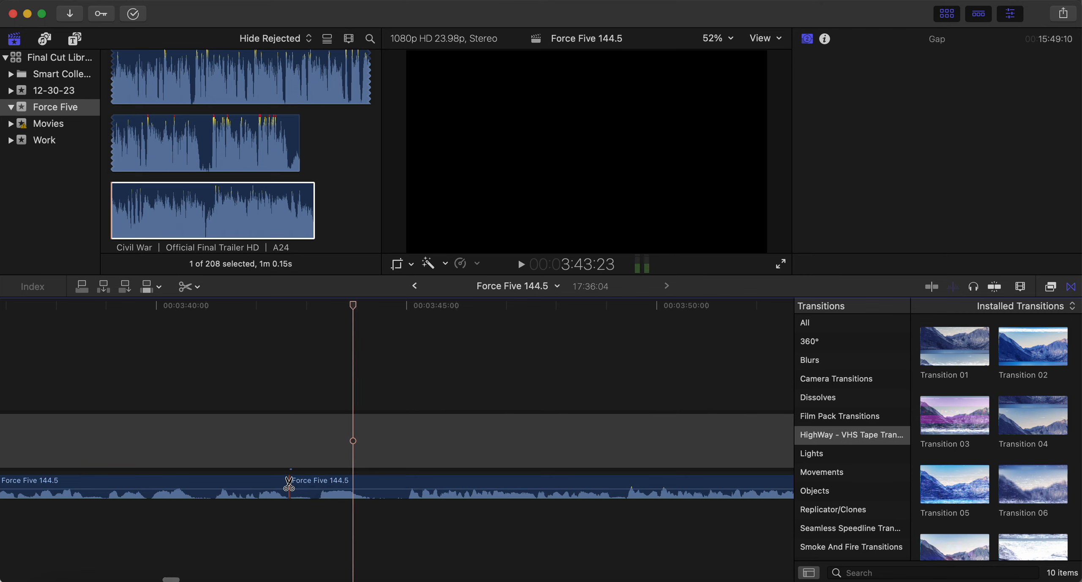
key(space)
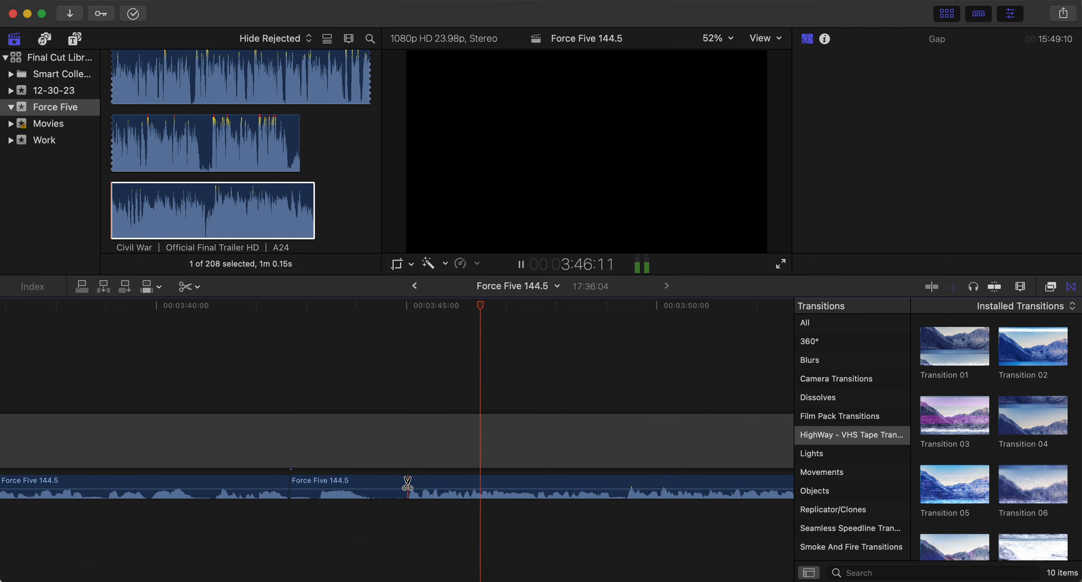
click(407, 484)
key(a)
click(391, 484)
key(Delete)
key(space)
drag(435, 486, 322, 484)
click(249, 533)
key(space)
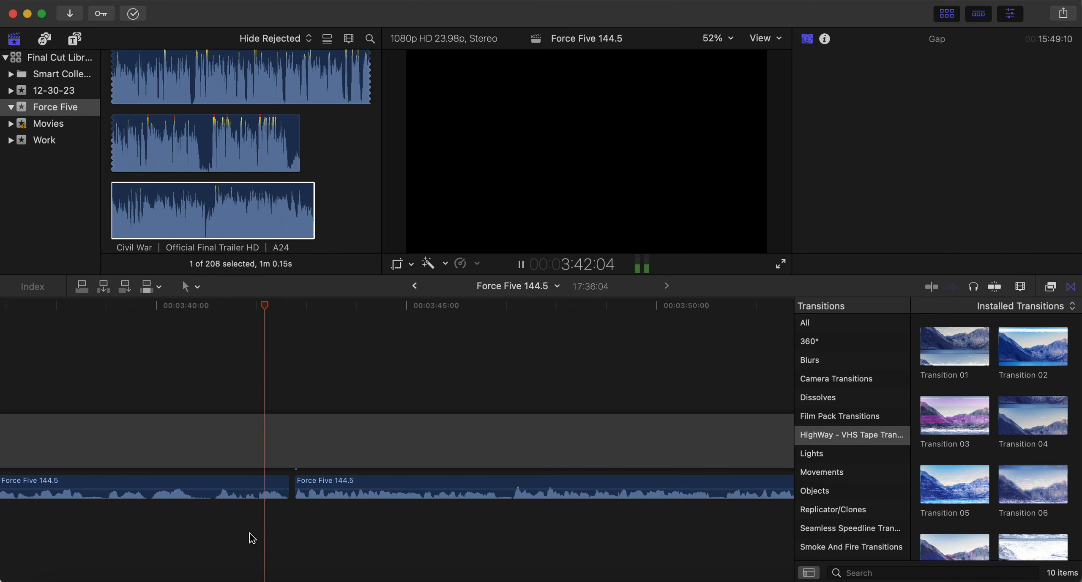
- Listen to the dialogue from about 3:42 onward and split it at about 3:51:02, where the next unwanted section starts
scroll(249, 536, right, 5)
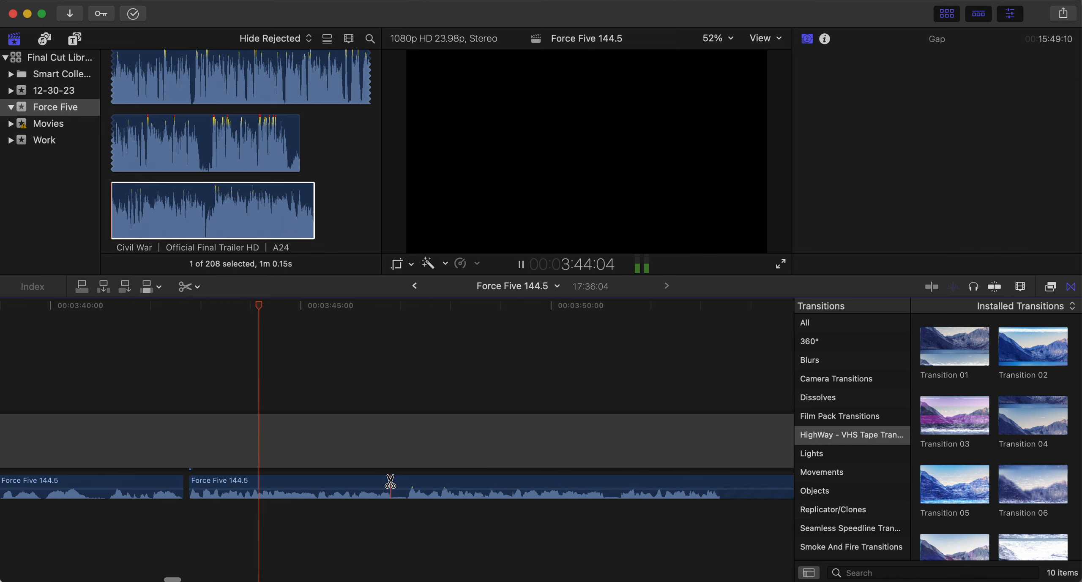
scroll(405, 542, right, 5)
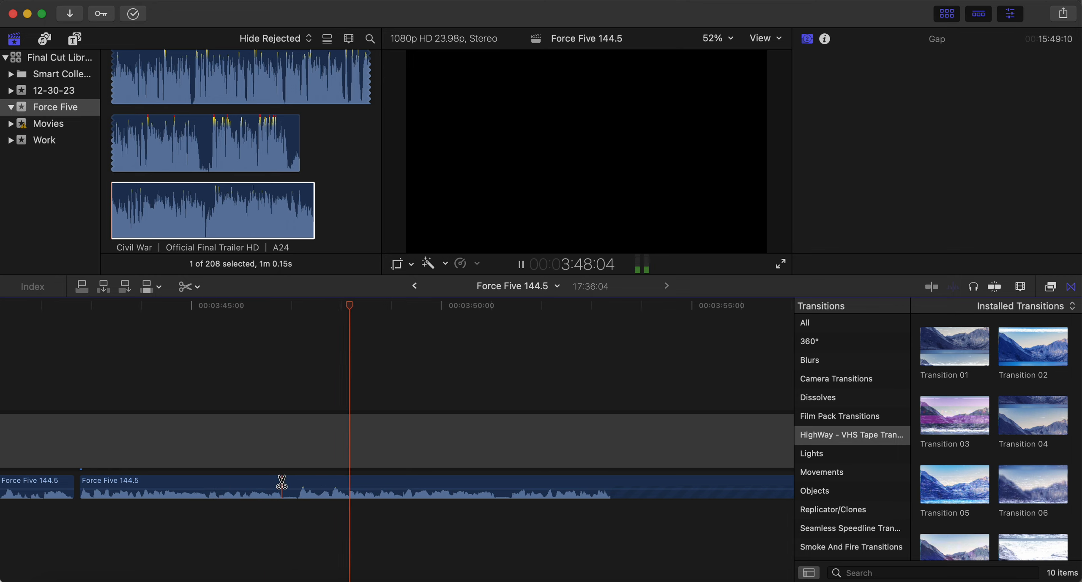
scroll(369, 508, right, 6)
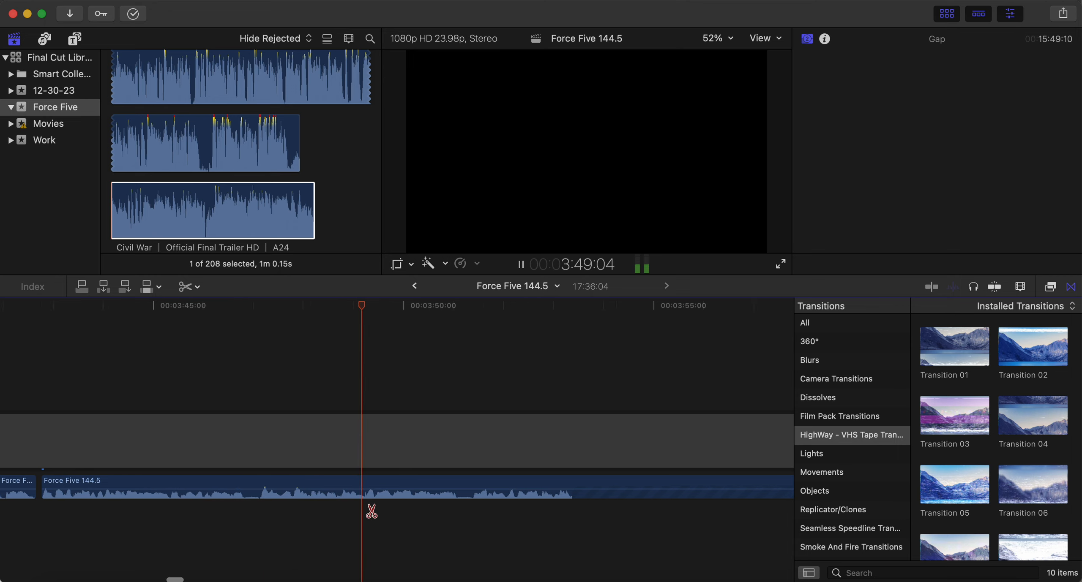
click(348, 479)
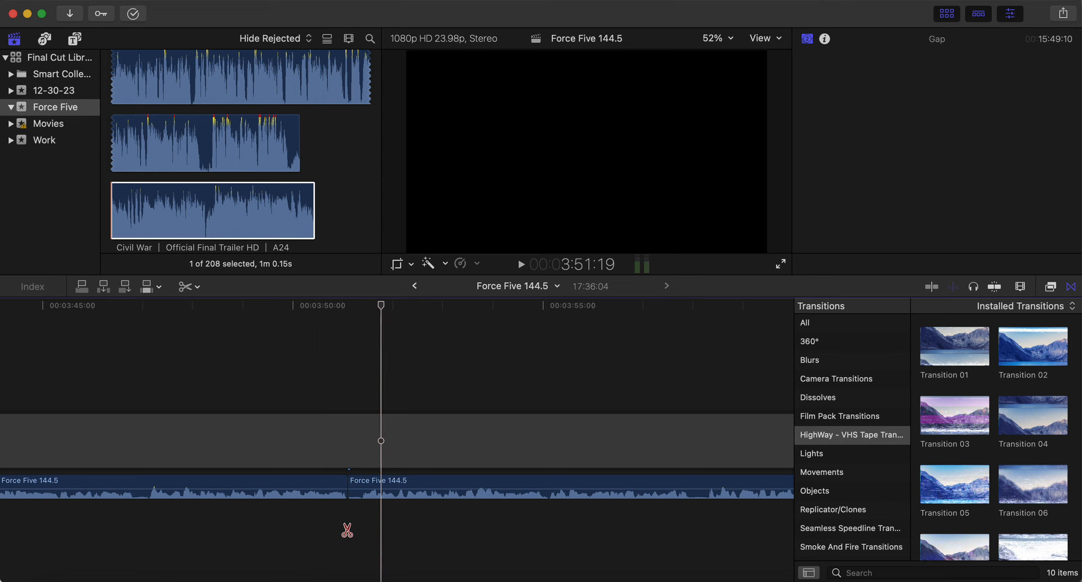
scroll(346, 529, right, 5)
key(space)
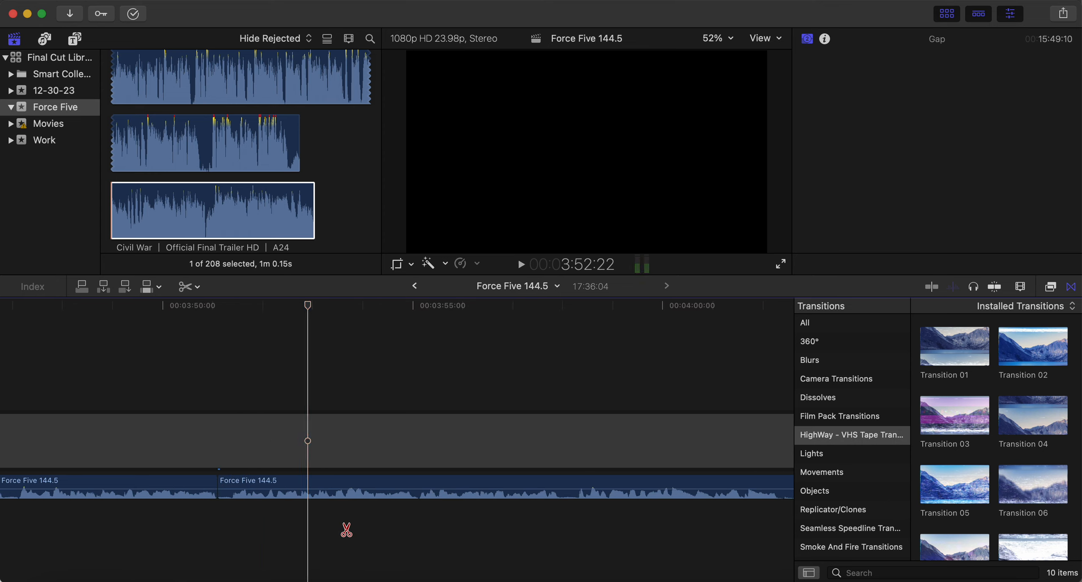
key(space)
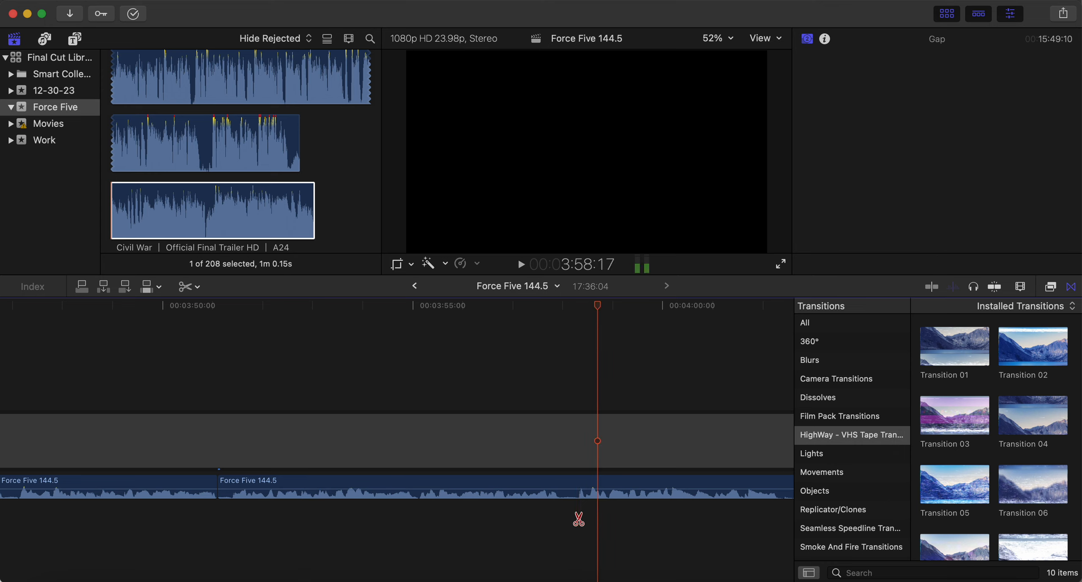
- Find the end of the unwanted section, split the dialogue at about 4:19:01, and delete the piece back to about 3:51:02
scroll(577, 519, right, 6)
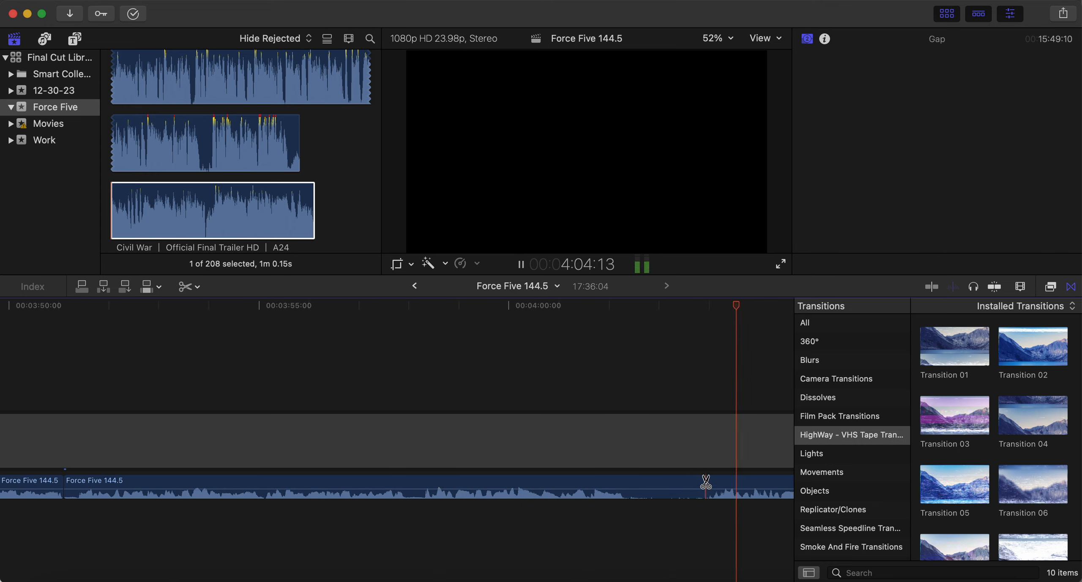
key(space)
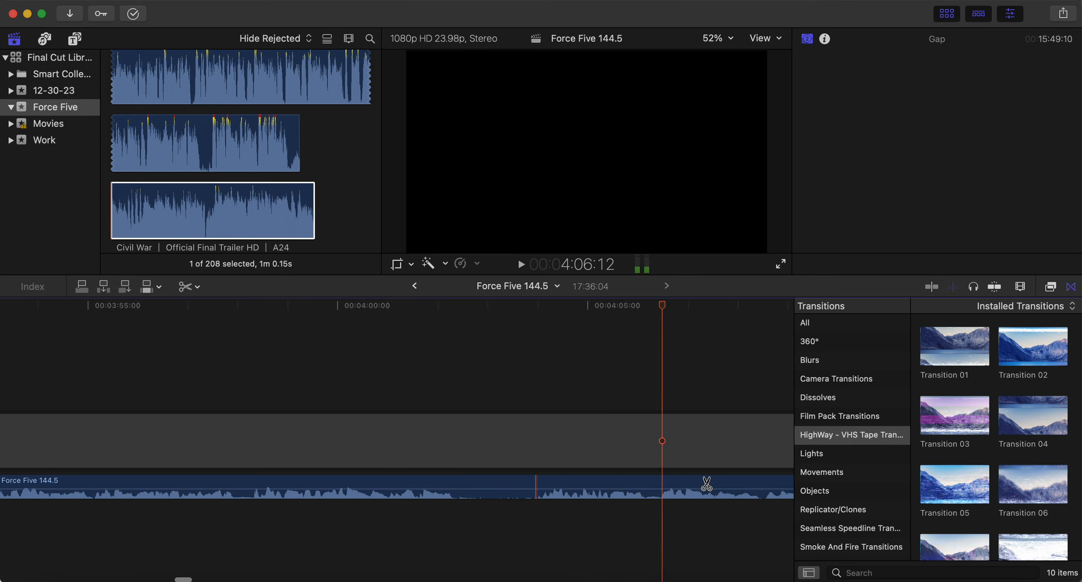
scroll(707, 484, left, 10)
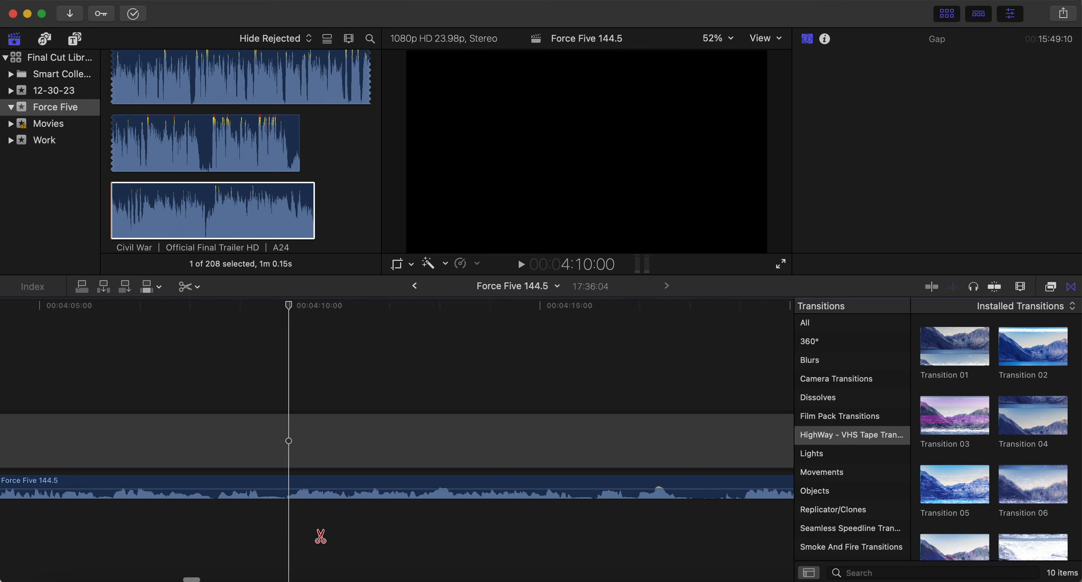
key(space)
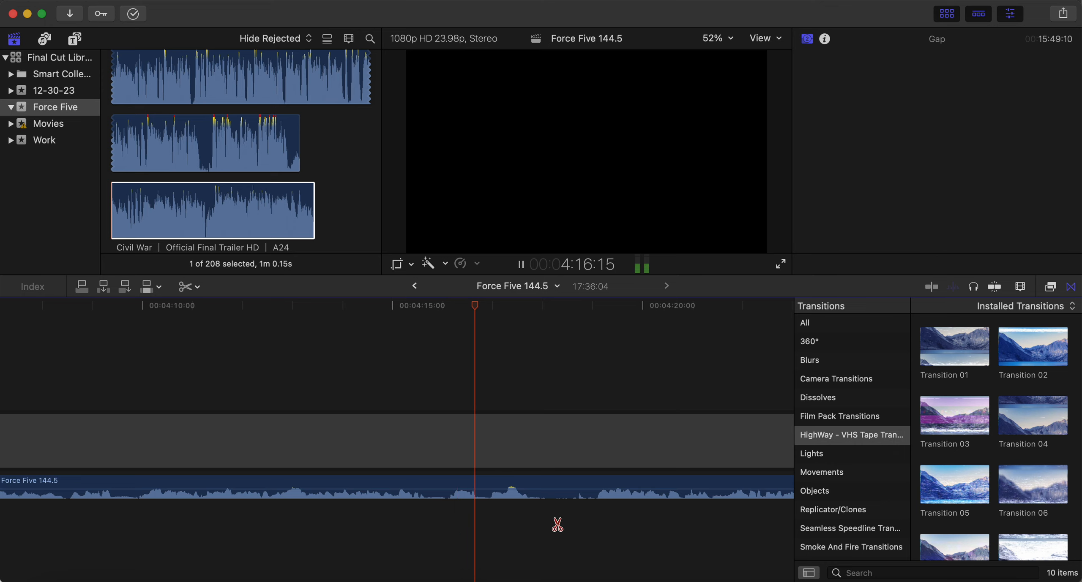
click(595, 486)
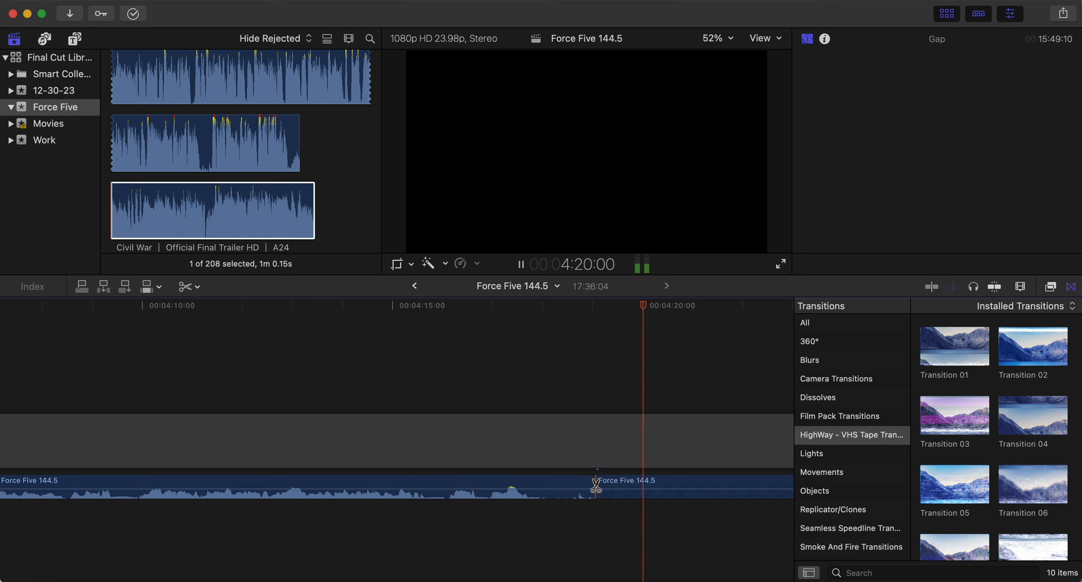
key(space)
key(a)
click(574, 483)
key(Delete)
- Move the remaining dialogue back against the clip ending at about 3:51:02 and play the join
drag(668, 479, 164, 522)
scroll(164, 522, left, 15)
scroll(164, 523, right, 4)
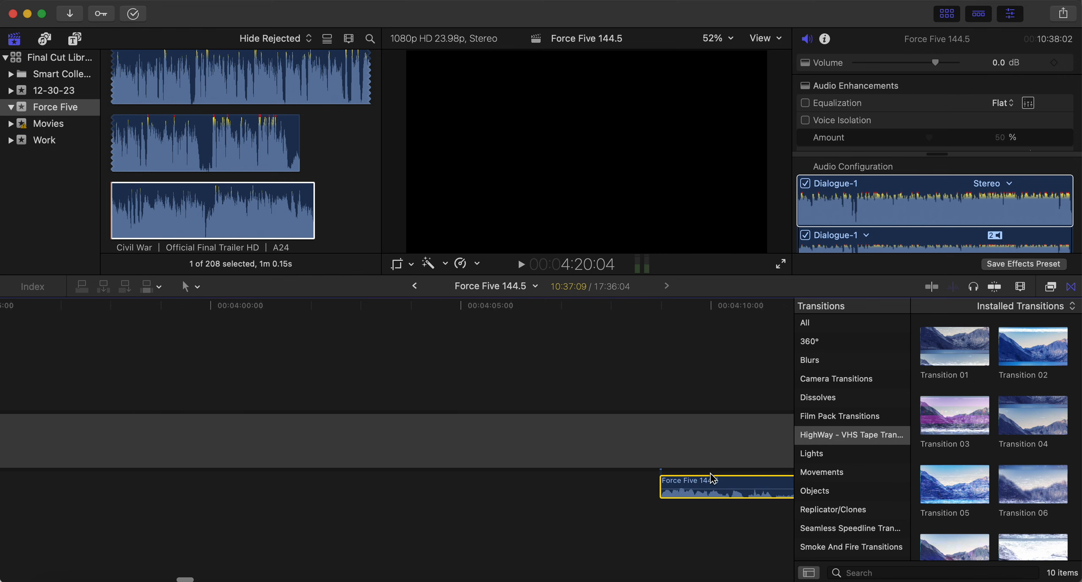
drag(712, 478, 105, 499)
scroll(104, 499, left, 10)
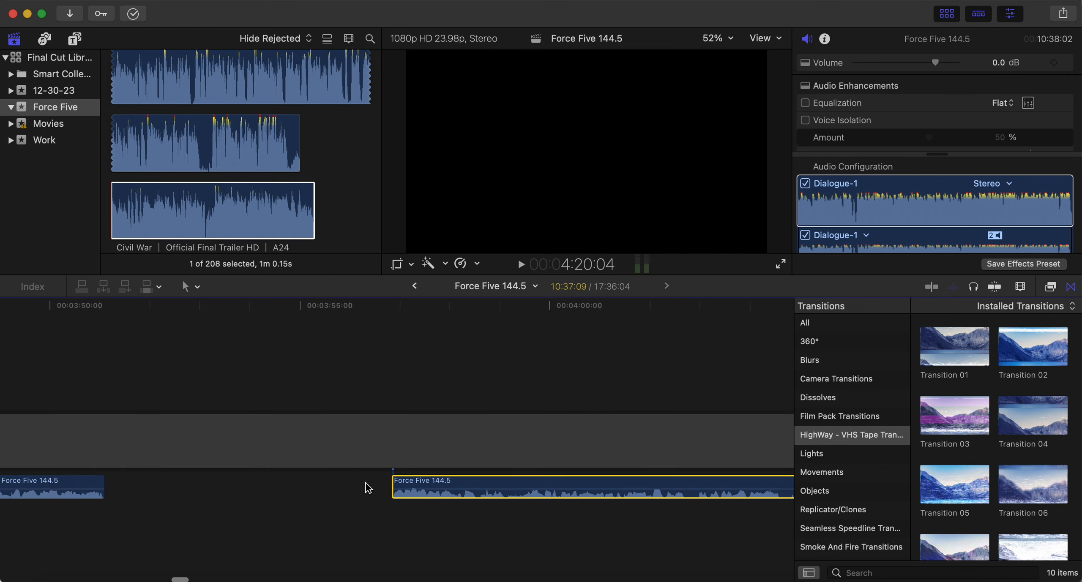
drag(520, 490, 235, 490)
click(66, 529)
key(space)
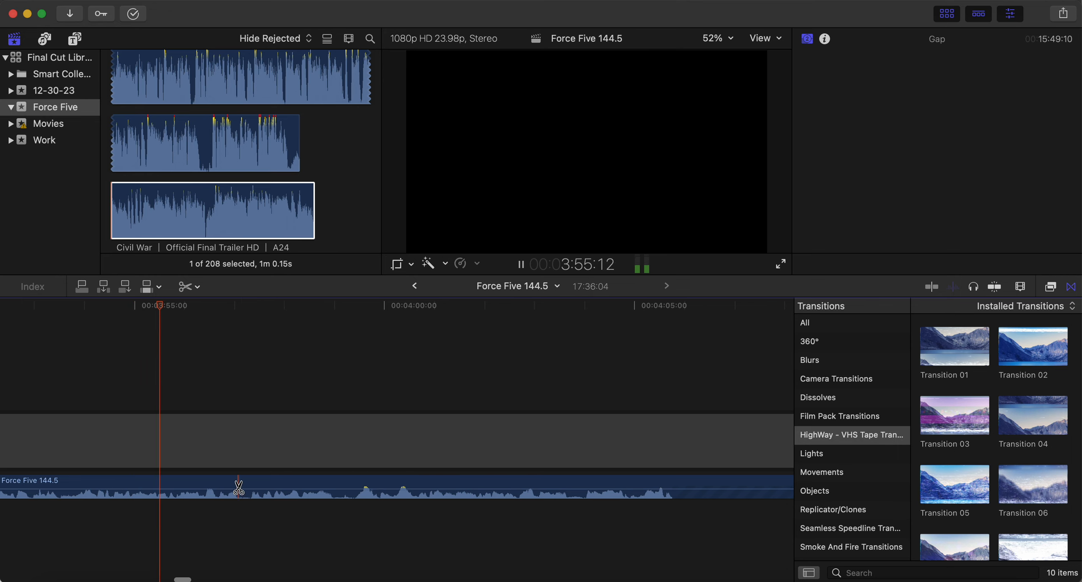
- Cut out the short pause between about 3:59:00 and 3:59:10, pull the following dialogue back into its place, and play the join
click(279, 483)
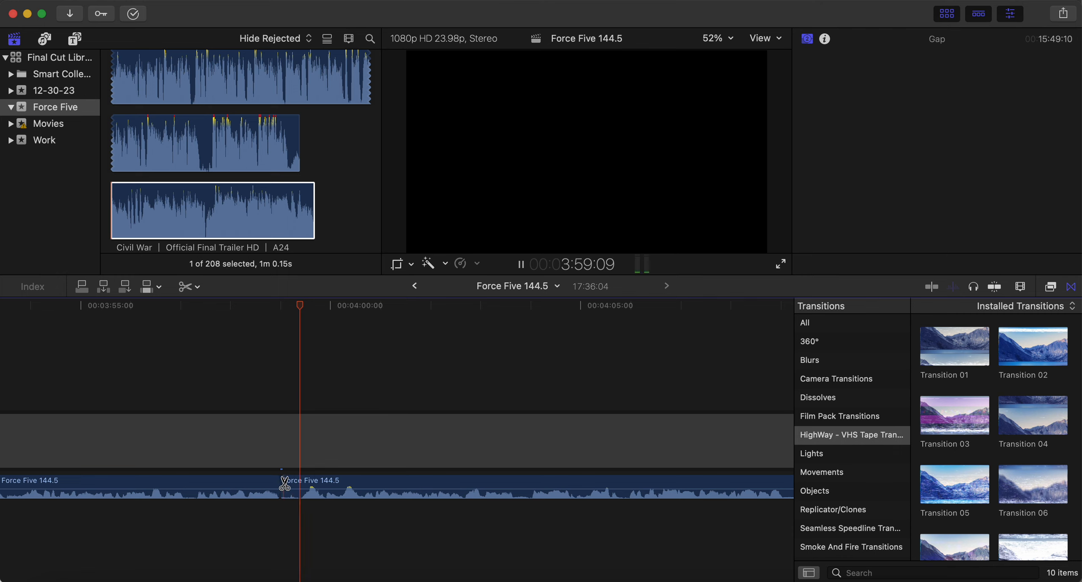
click(301, 486)
key(a)
click(291, 486)
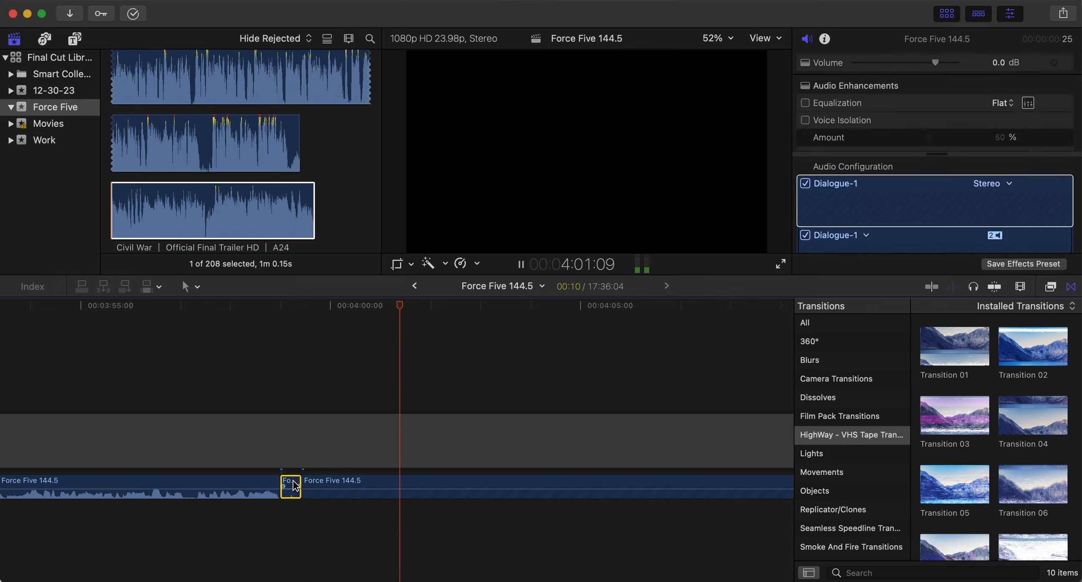
key(Delete)
key(space)
drag(314, 480, 294, 481)
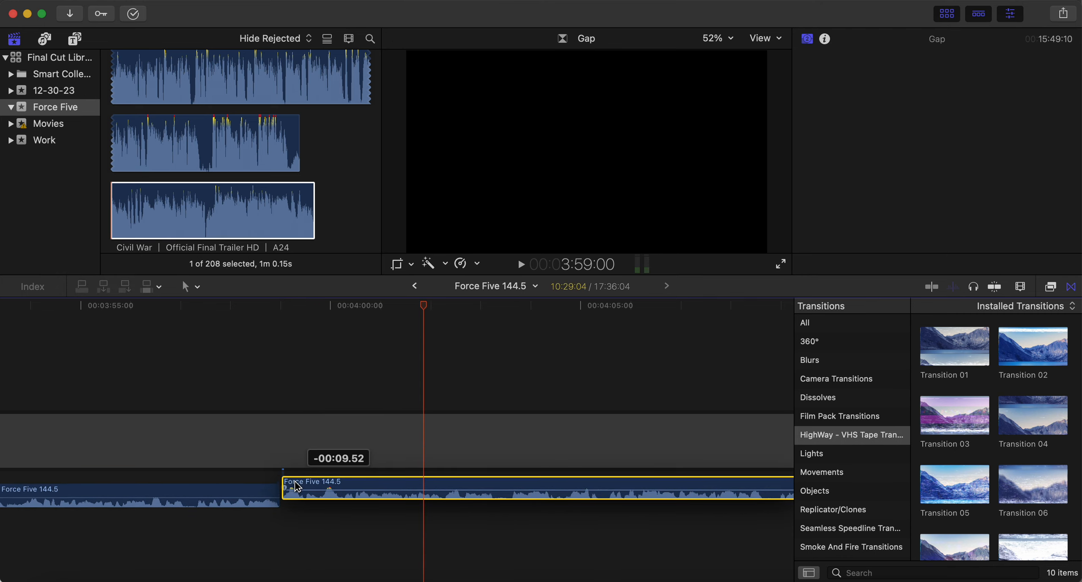
click(235, 510)
key(space)
key(b)
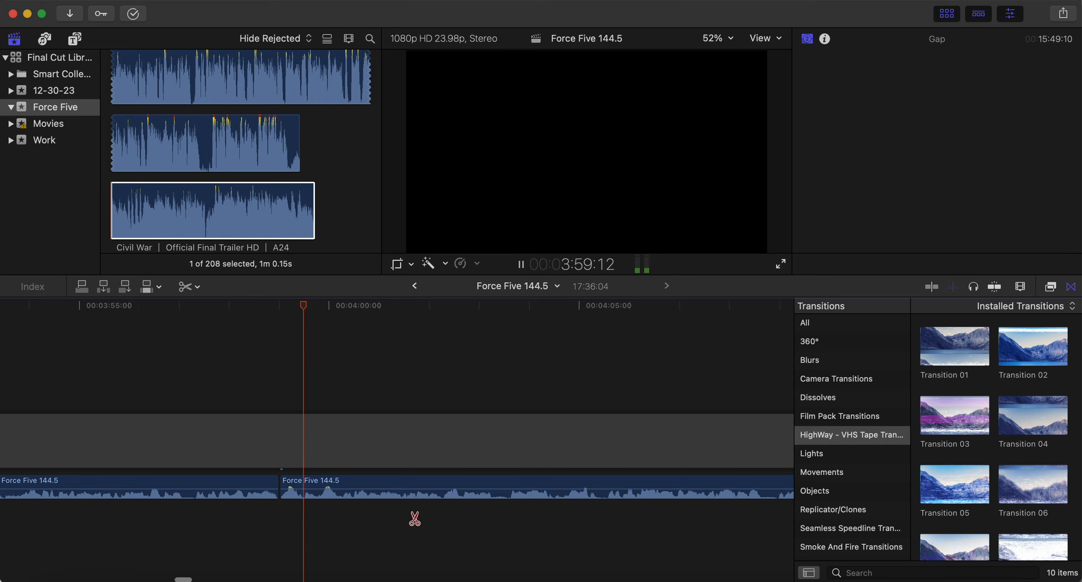
- Listen on past 4:10, then split off and delete the short pause between about 4:14:09 and 4:14:19
scroll(381, 514, right, 5)
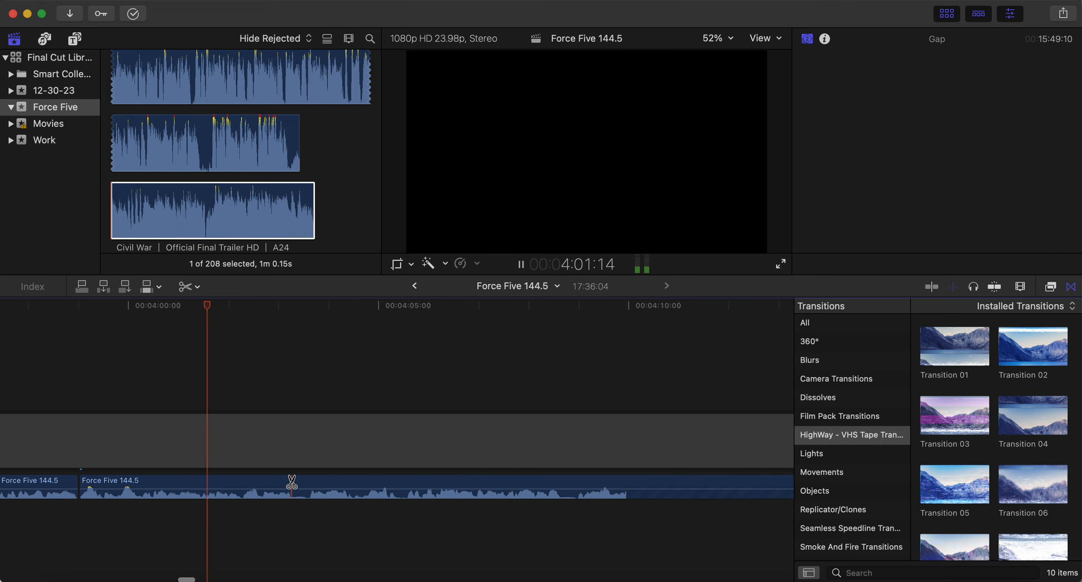
scroll(309, 524, right, 4)
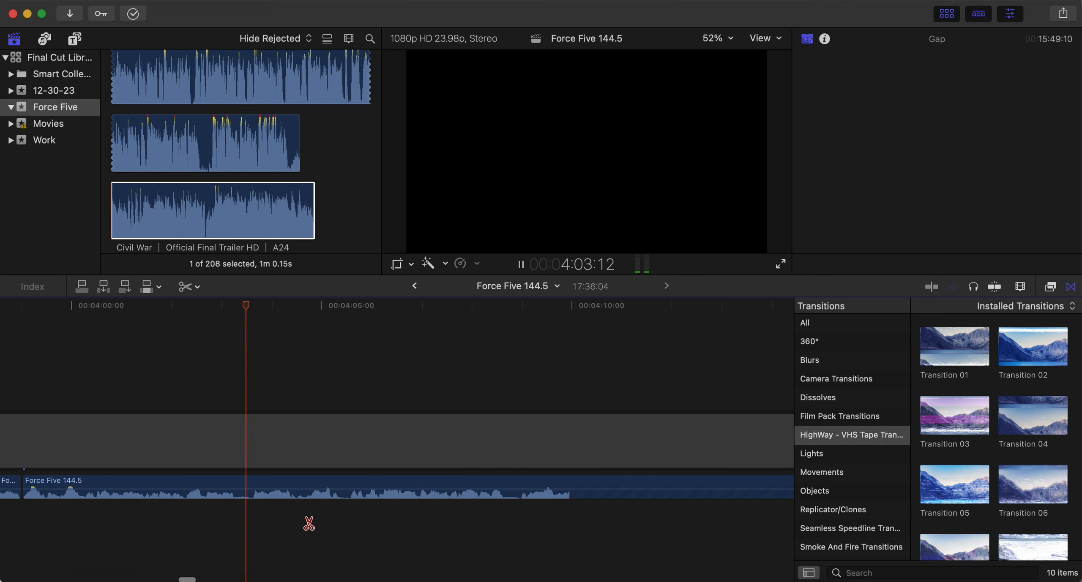
scroll(309, 524, right, 5)
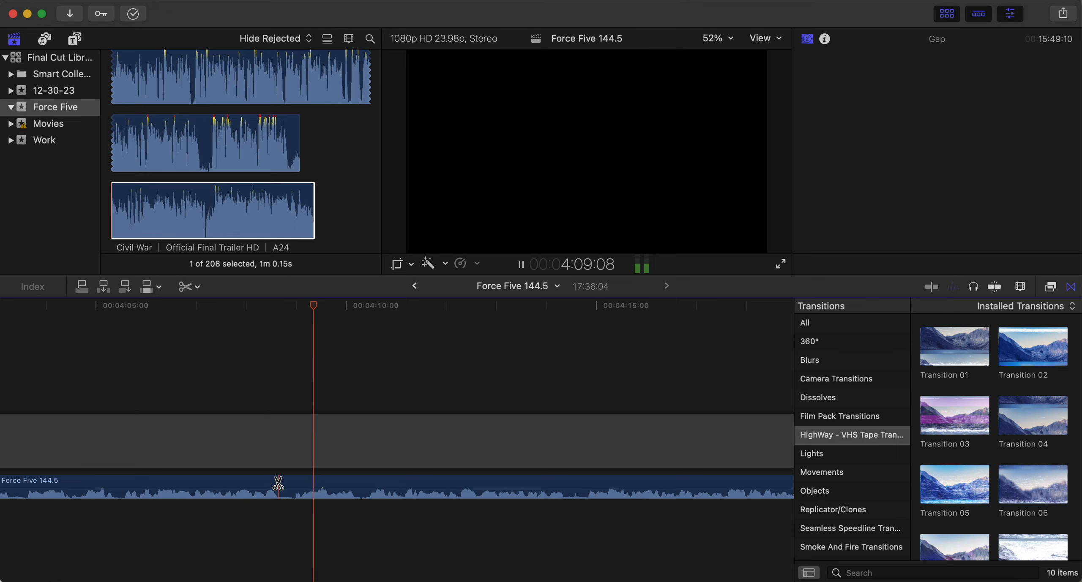
scroll(375, 524, right, 7)
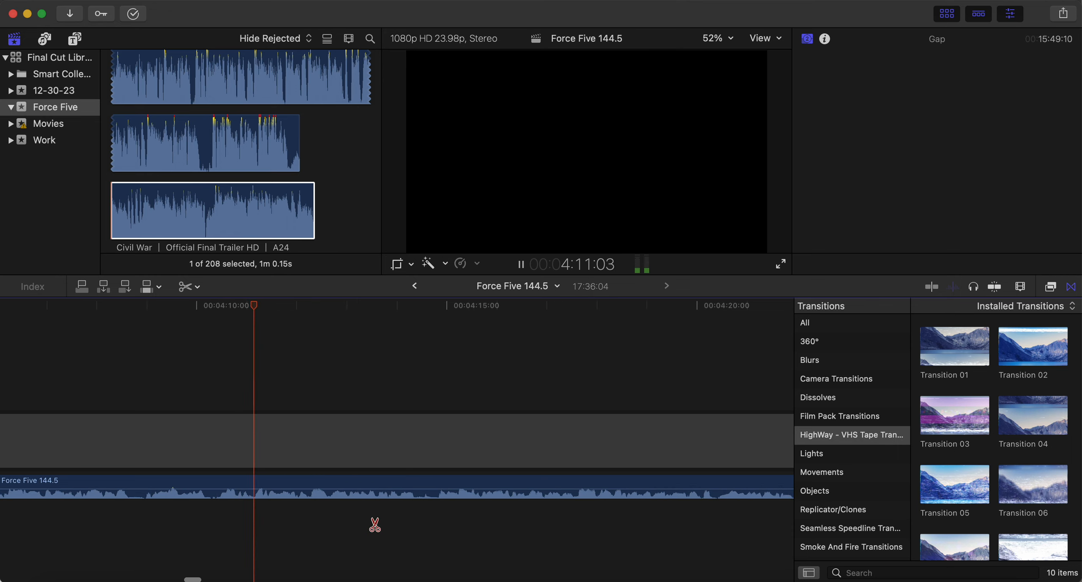
click(332, 481)
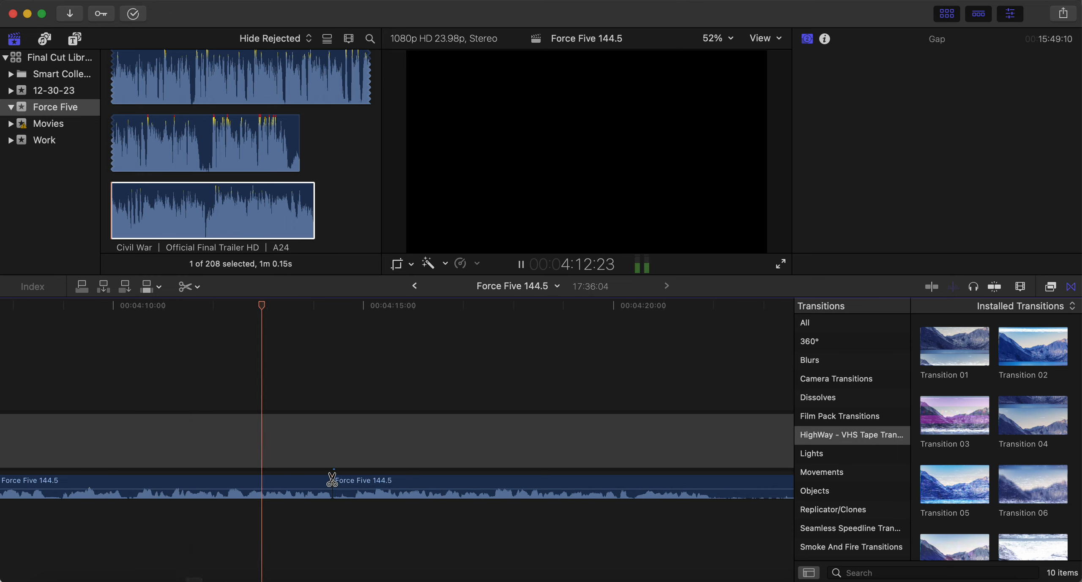
click(355, 486)
key(a)
click(343, 486)
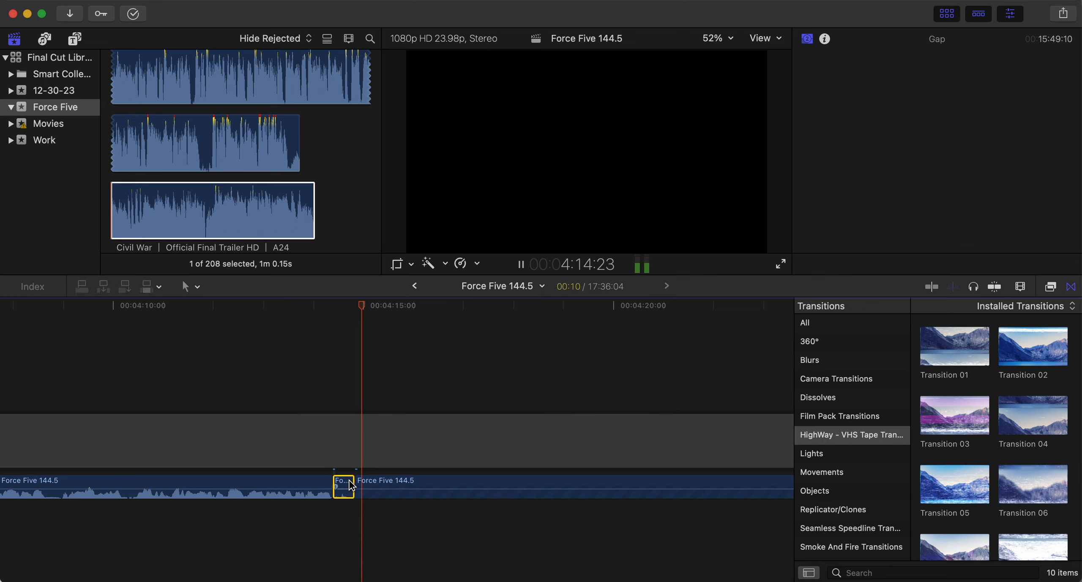
key(Delete)
- Move the following dialogue back into the gap at about 4:14:10 and play the join
key(space)
drag(391, 489, 373, 488)
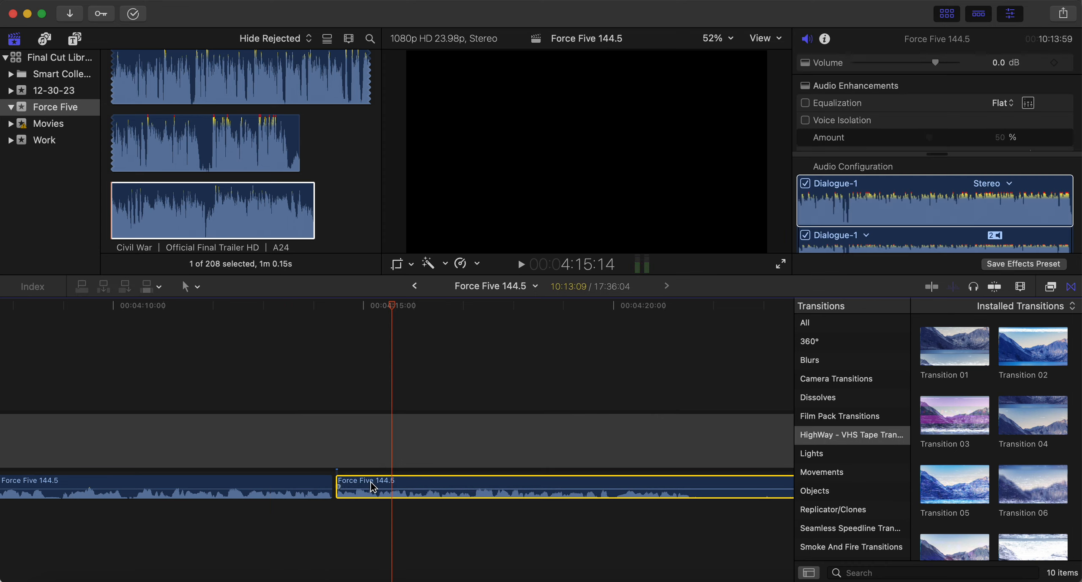
click(290, 525)
key(space)
- Split the dialogue at about 4:21:13 and 4:24:10 and delete the piece between the two cuts
scroll(278, 524, right, 10)
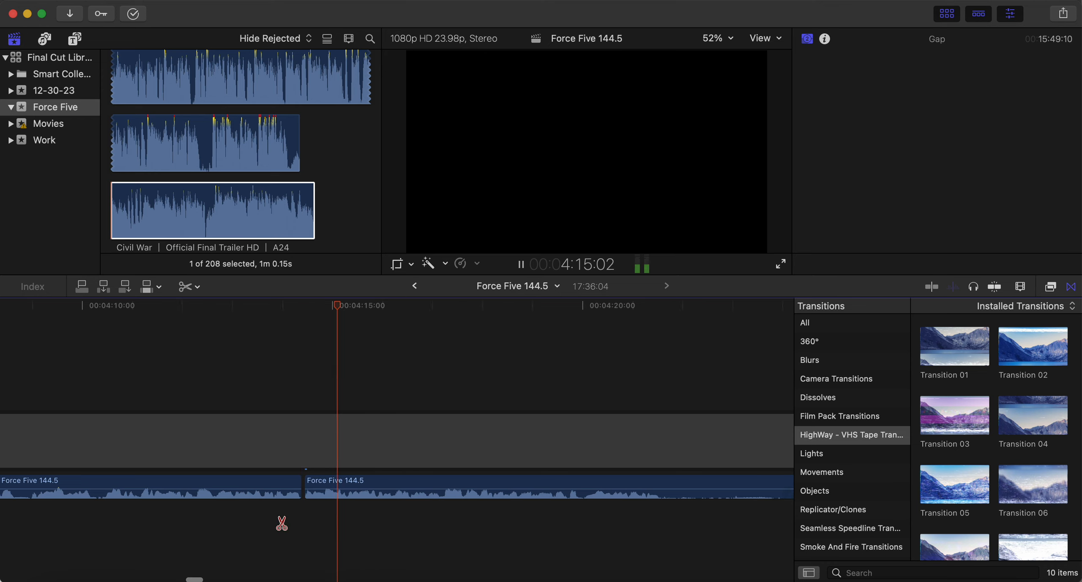
key(b)
click(400, 486)
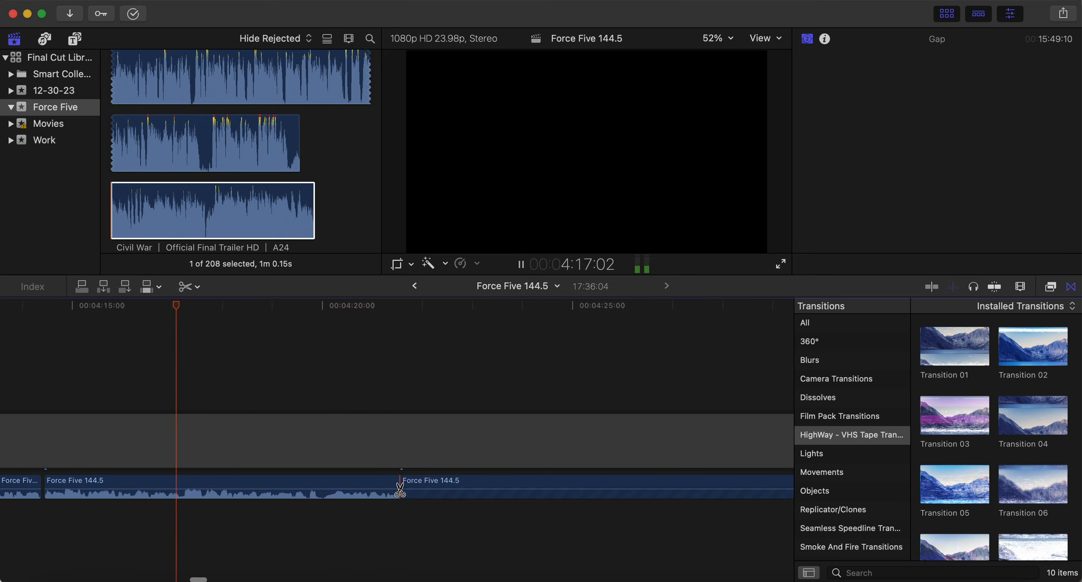
scroll(401, 536, right, 3)
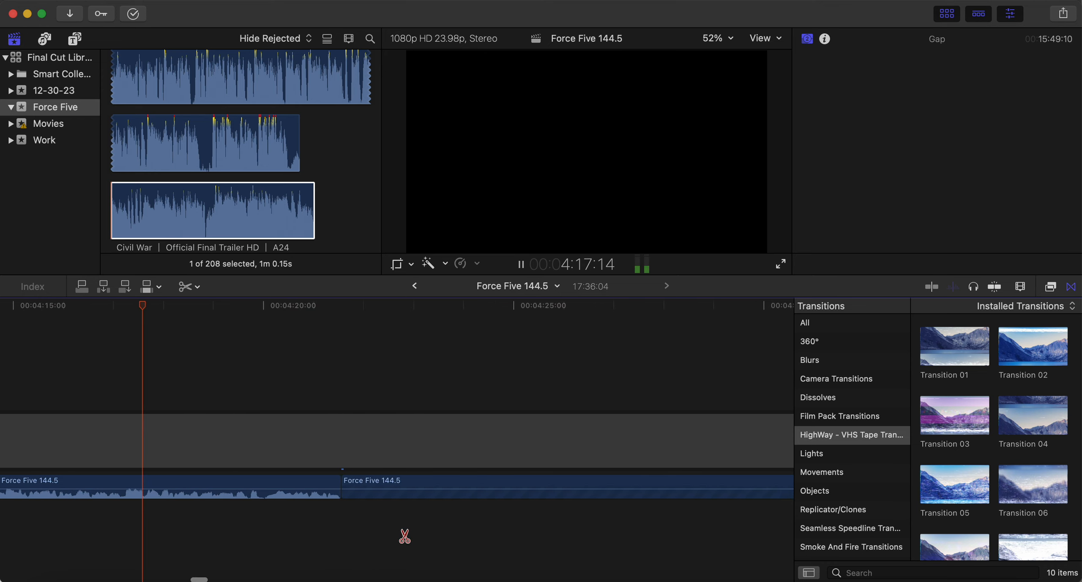
click(466, 480)
key(a)
click(455, 479)
key(Delete)
- Move the following dialogue back to about 4:21:19, leaving a short gap after the previous clip, and play the join
click(489, 482)
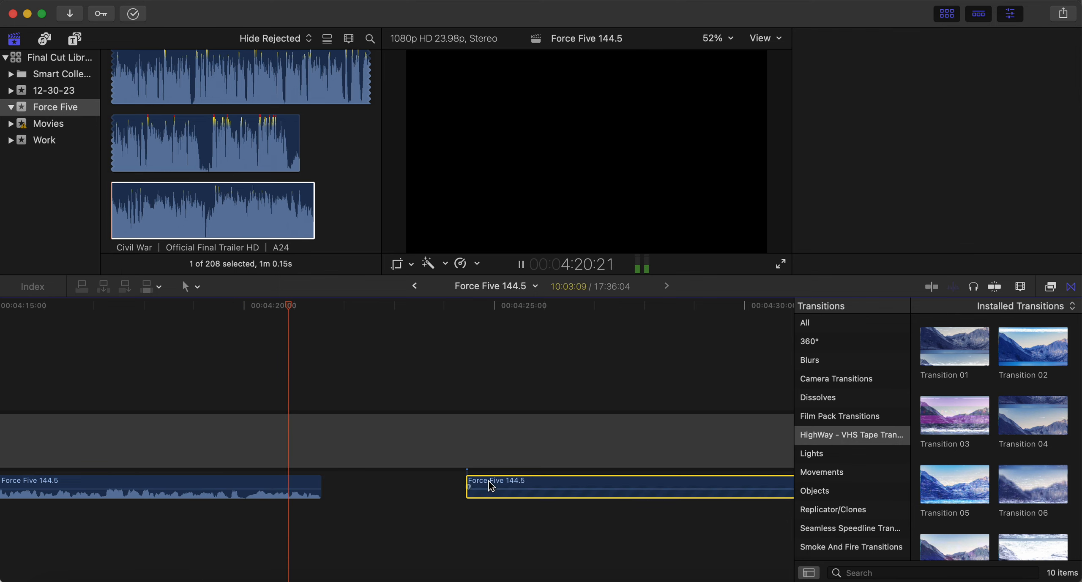
drag(490, 486, 372, 485)
click(286, 523)
key(space)
click(259, 519)
key(space)
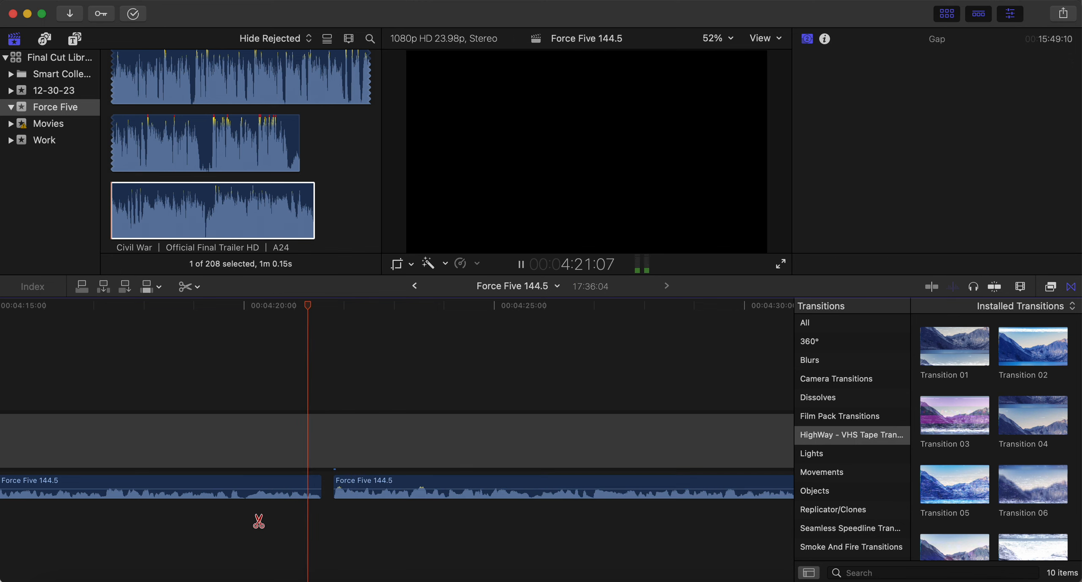
- Split off and delete the pause in the dialogue between about 4:34:20 and 4:35:10
scroll(425, 521, right, 8)
key(space)
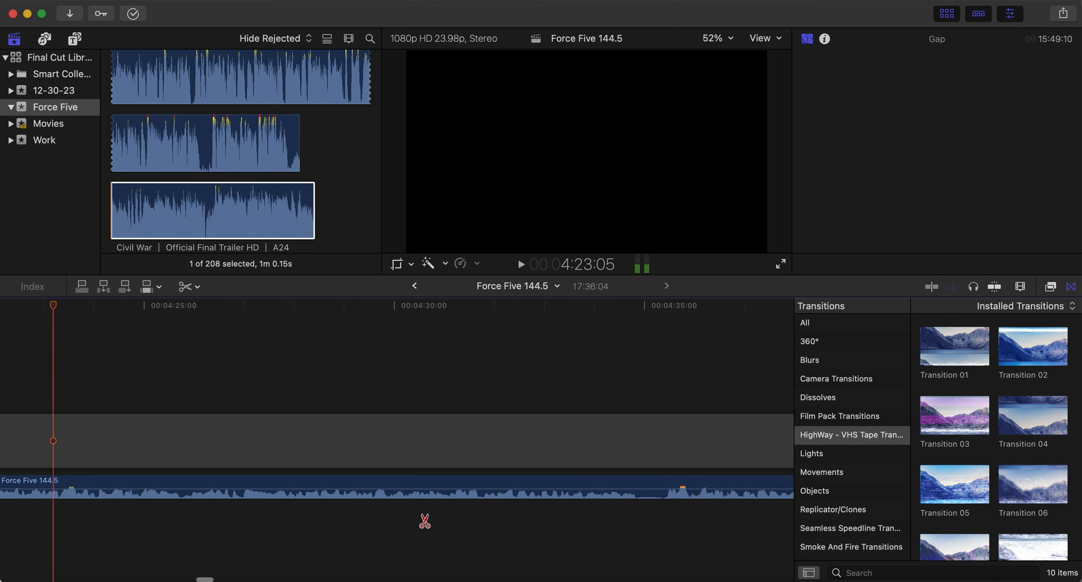
click(636, 482)
click(666, 481)
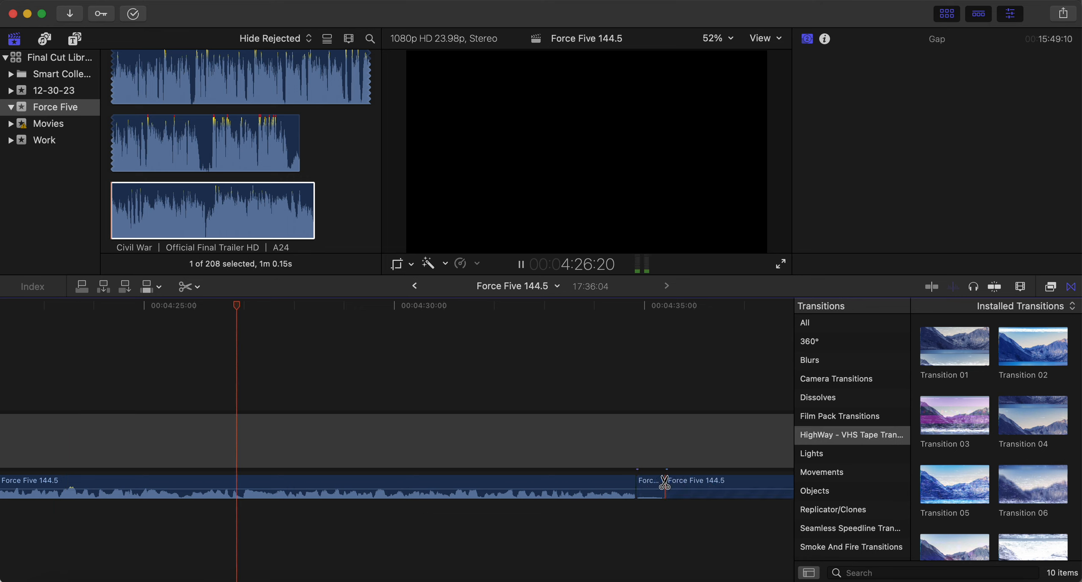
key(a)
click(653, 486)
key(Delete)
- Move the following dialogue back to about 4:35:00, leaving a few frames of gap, and play the lead-in to the join
drag(694, 485, 671, 485)
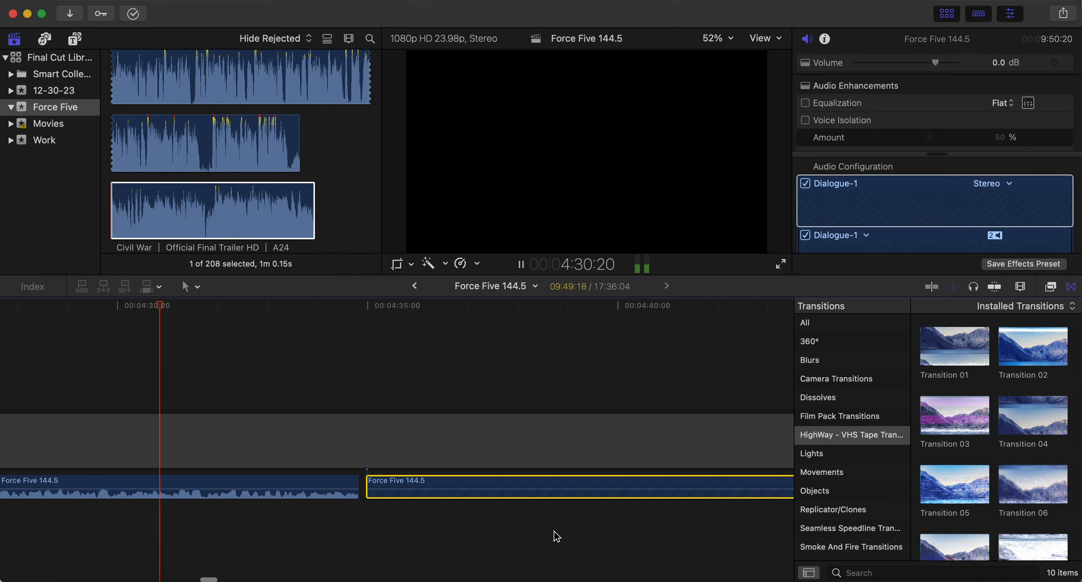
click(145, 517)
key(b)
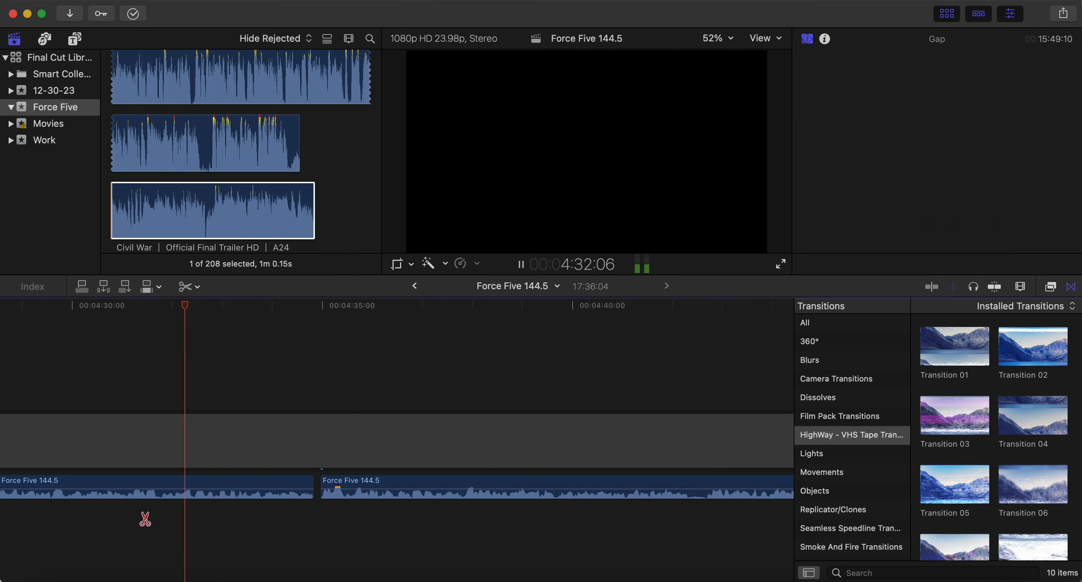
key(a)
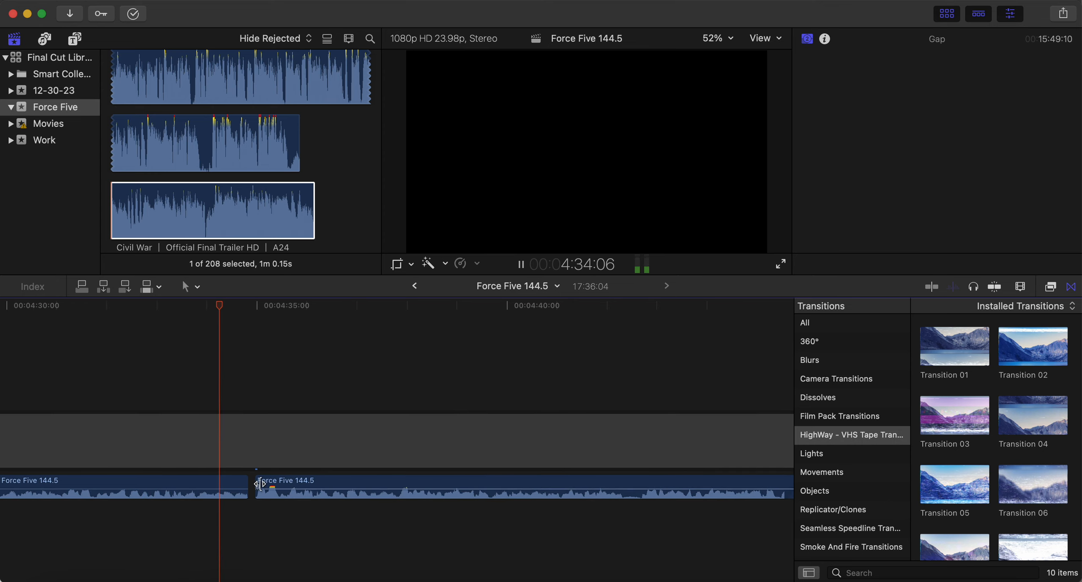
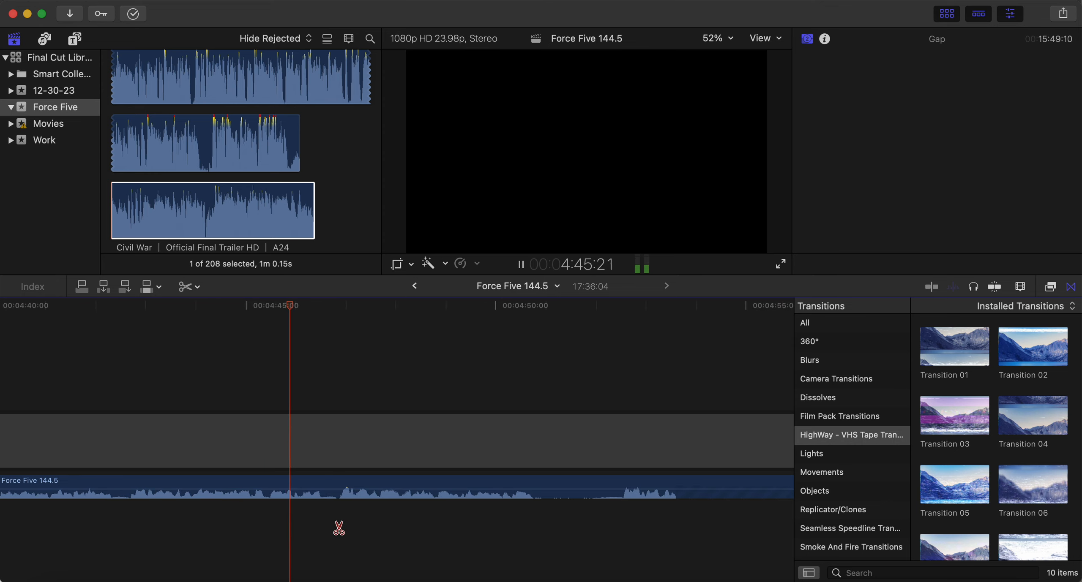
- Split off and delete the pause in the dialogue between about 4:46:13 and 4:46:21
click(323, 481)
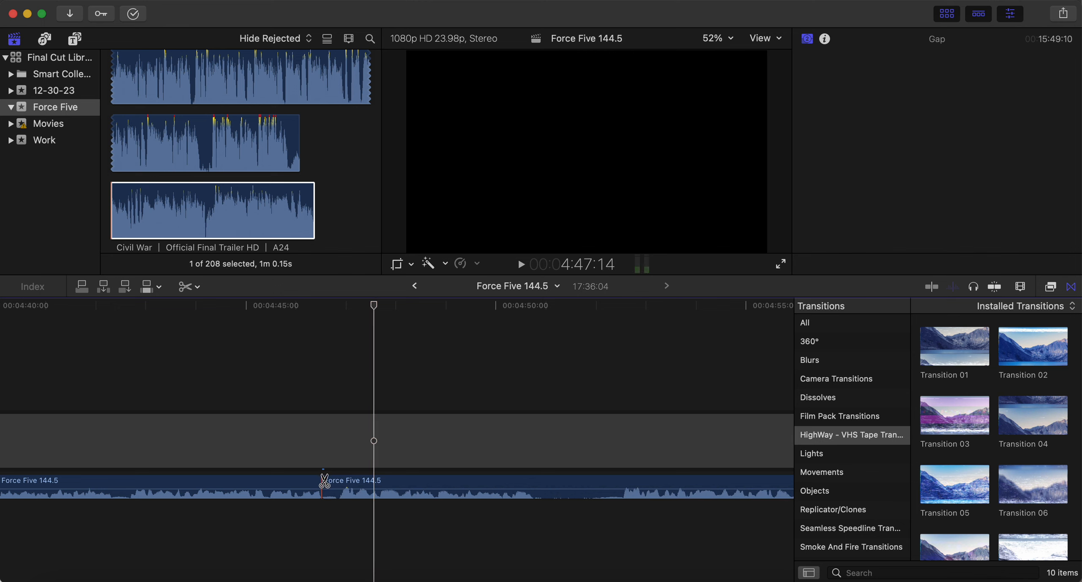
key(a)
click(331, 486)
key(BackSpace)
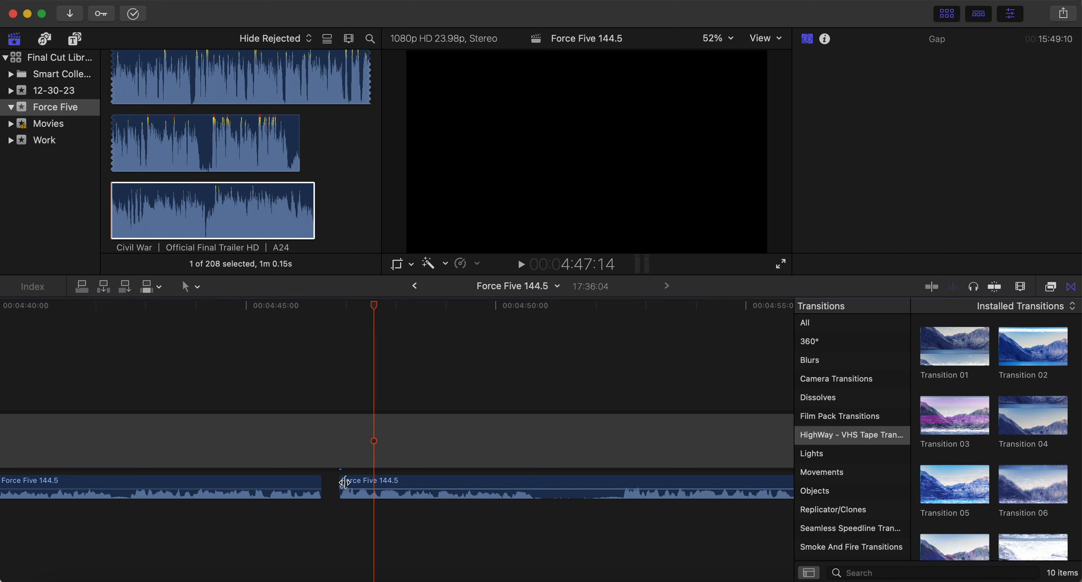
- Move the following dialogue back to about 4:46:15, leaving a few frames of gap, and play the join
drag(354, 485, 341, 485)
click(282, 512)
key(space)
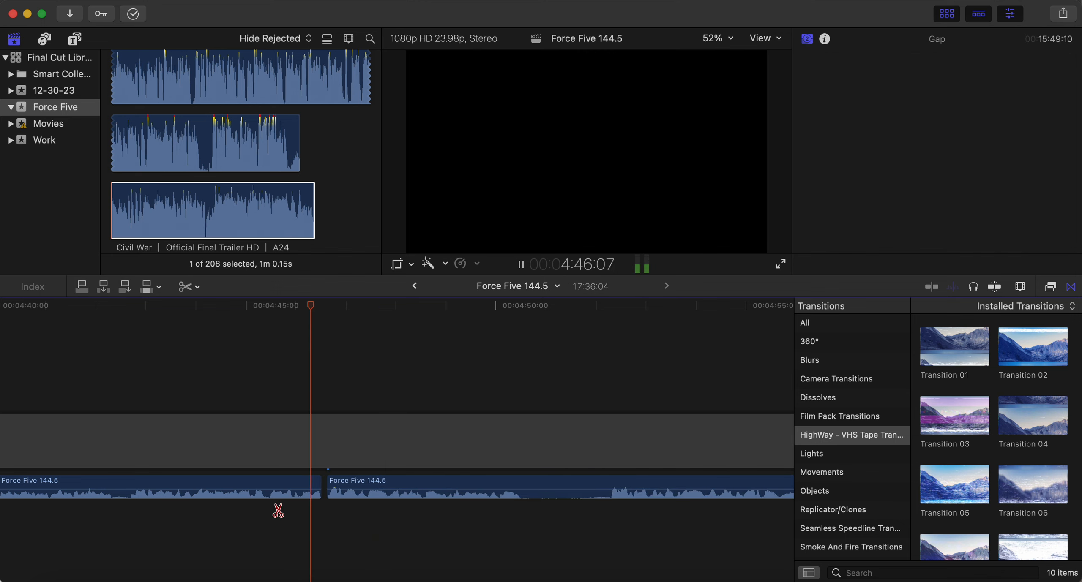
- Split the dialogue at about 4:50:12 and 4:52:07 and delete the piece between the two cuts
scroll(277, 510, right, 5)
click(374, 486)
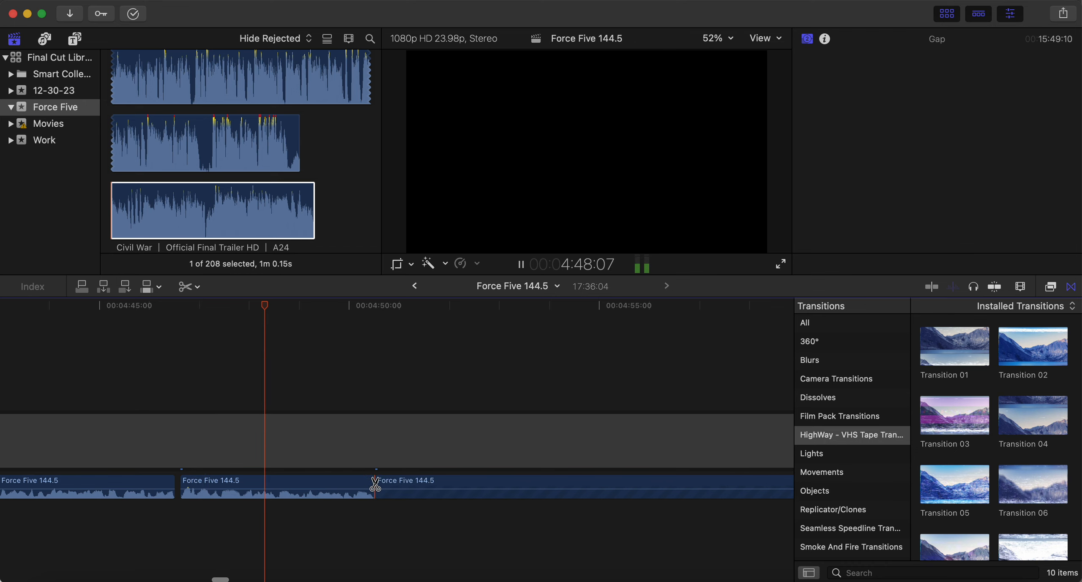
click(465, 484)
key(a)
click(456, 485)
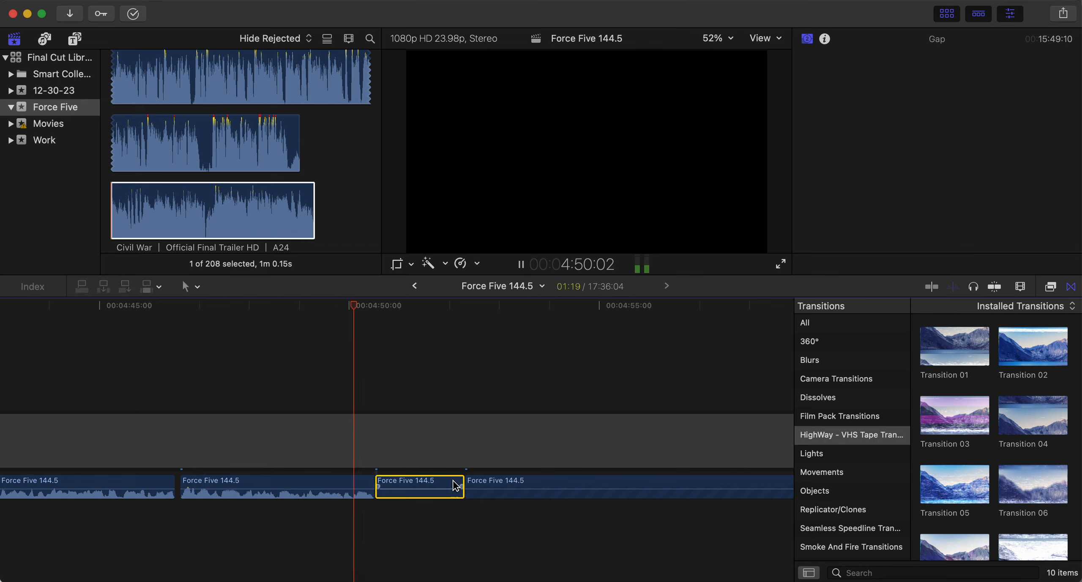
key(Delete)
- Move the following dialogue back to about 4:50:16, just after the previous clip, and play the join
key(space)
drag(495, 485, 408, 480)
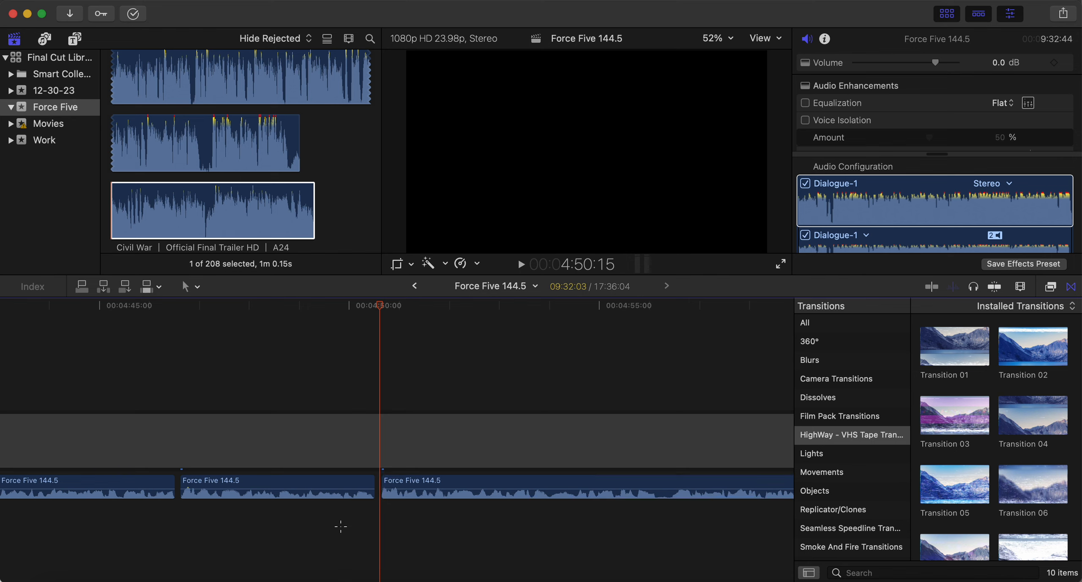
click(340, 521)
key(space)
- Split off and delete the short pause in the dialogue between about 4:56:04 and 4:56:11
key(b)
scroll(341, 525, right, 6)
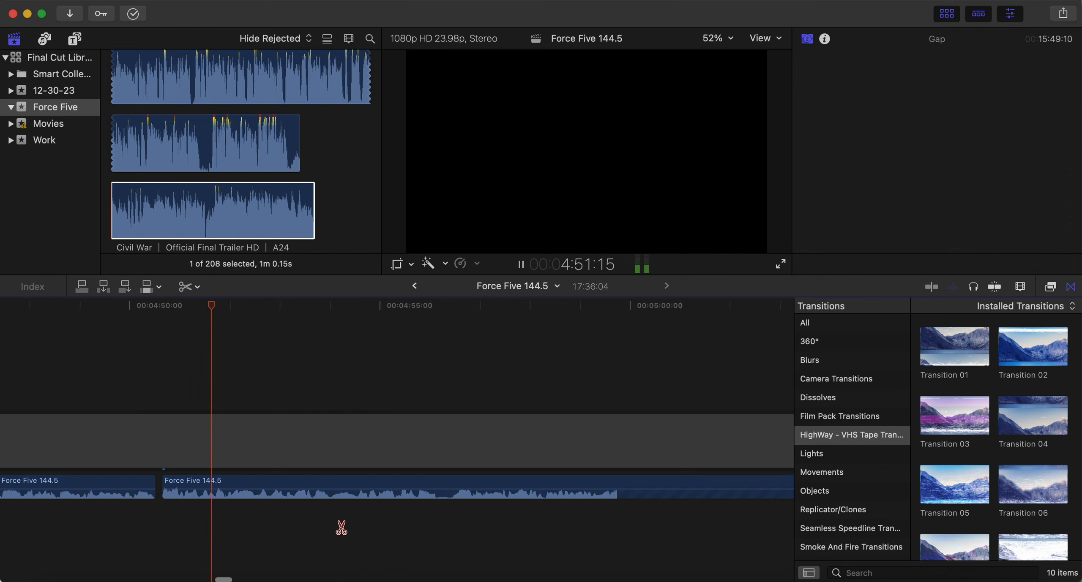
click(342, 484)
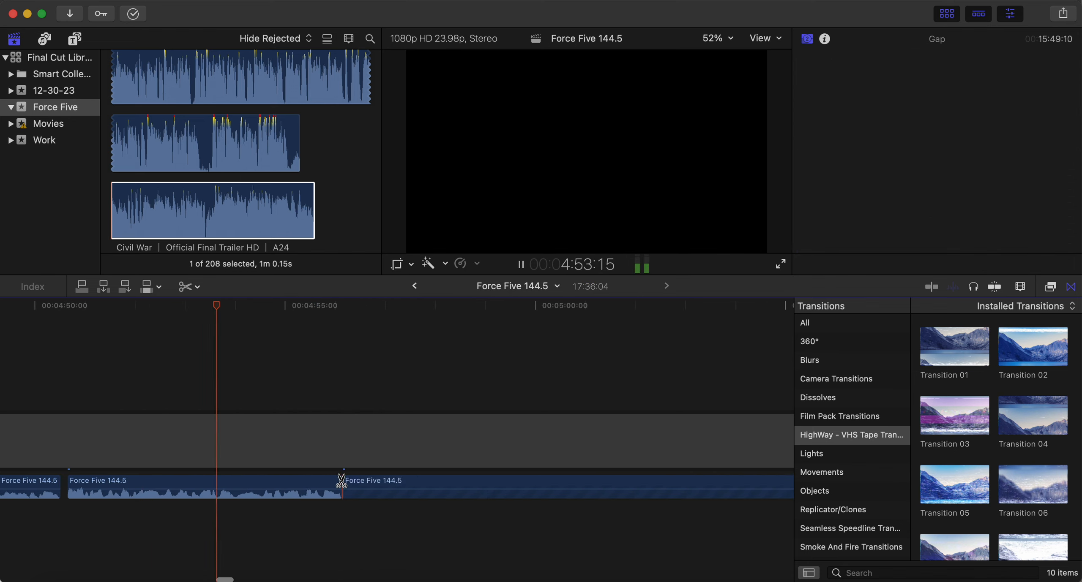
click(358, 483)
key(a)
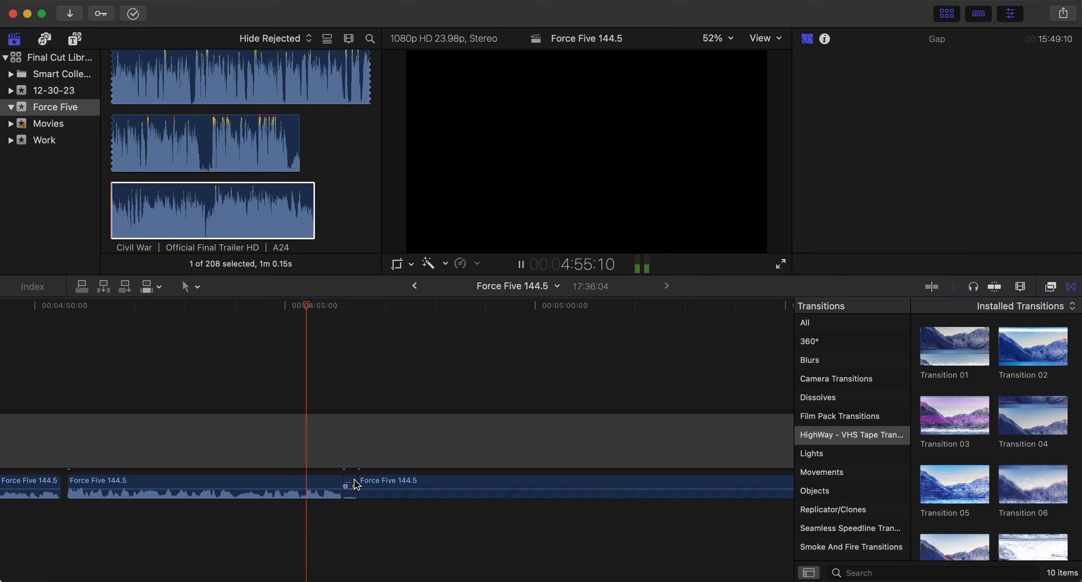
click(352, 485)
key(Delete)
- Move the following dialogue back to about 4:56:05, almost against the previous clip, and play the join
key(space)
drag(384, 487, 372, 488)
click(309, 536)
key(space)
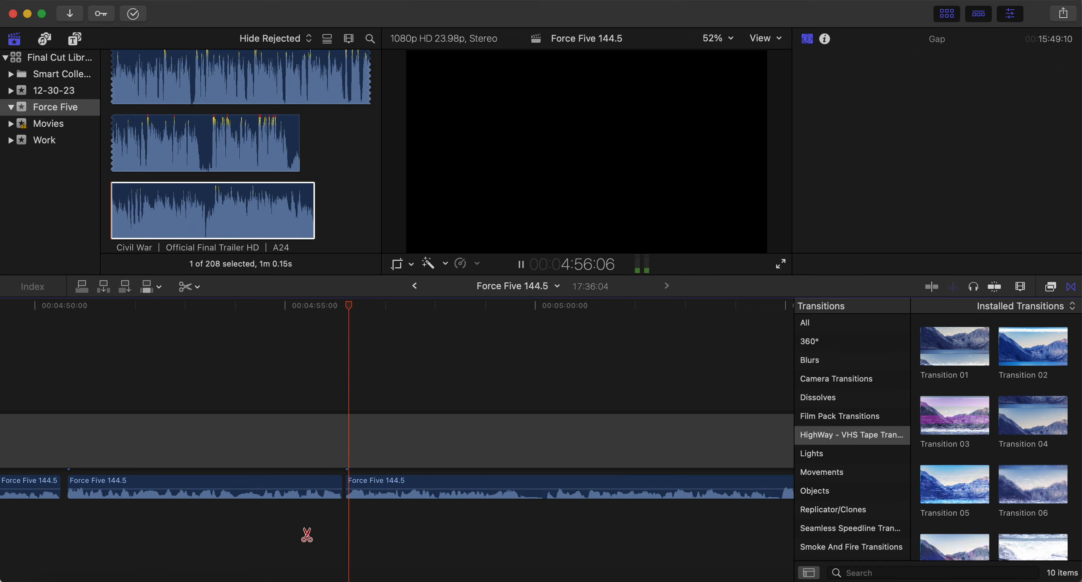
- Play on through the dialogue, then split off and delete the short piece between about 5:08:05 and 5:08:12
scroll(307, 536, right, 5)
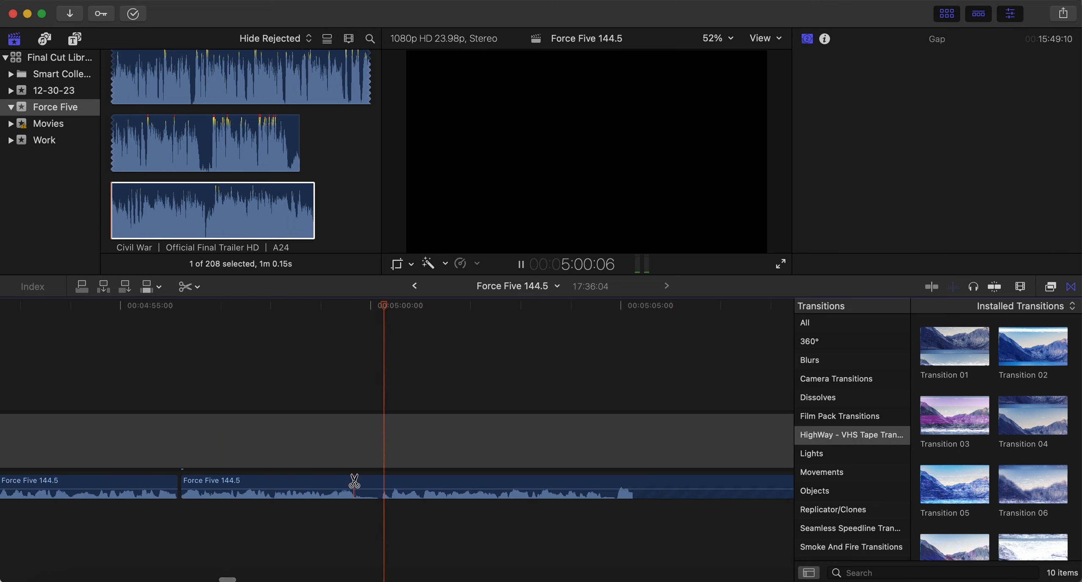
scroll(417, 537, right, 10)
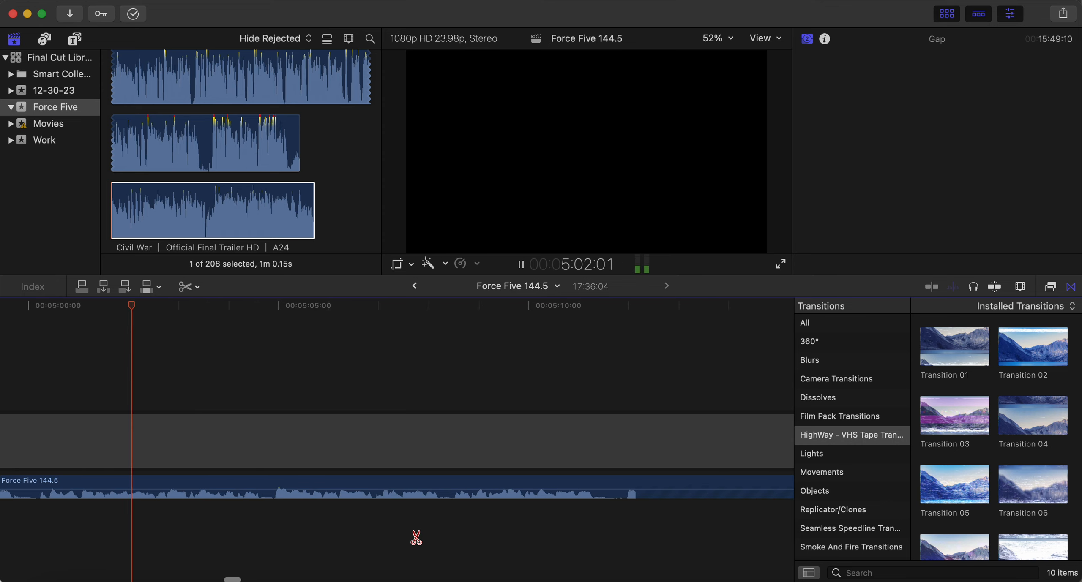
click(440, 486)
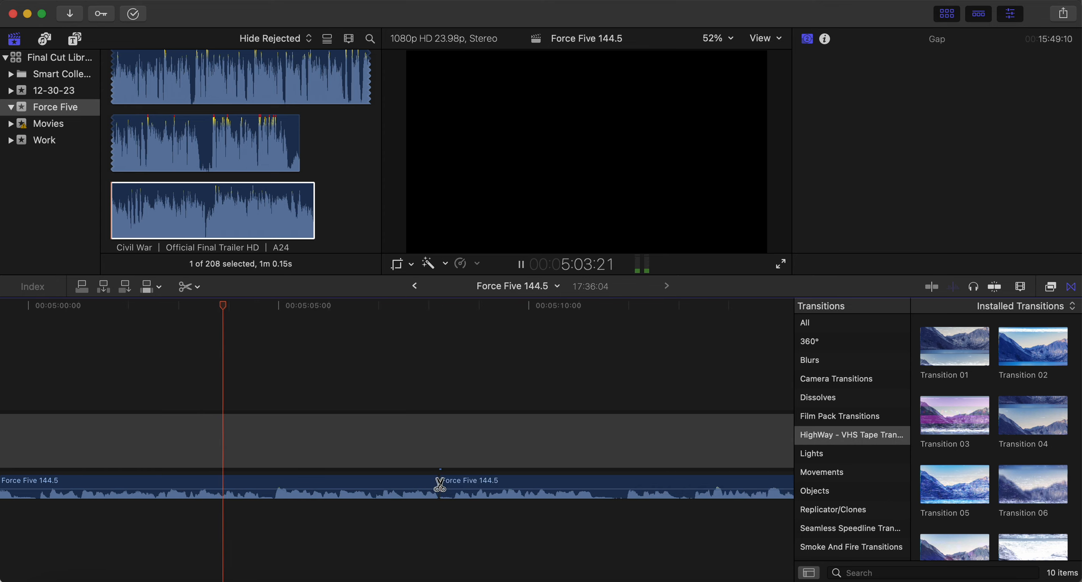
click(454, 485)
key(a)
click(451, 481)
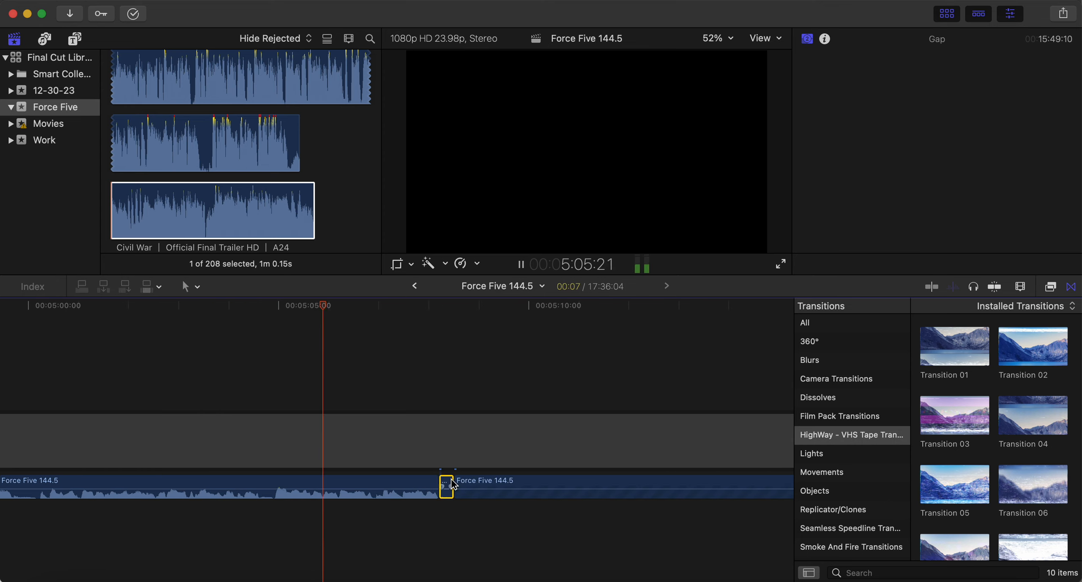
key(BackSpace)
- Move the following dialogue back to about 5:08:08, leaving a few frames of gap, and play past the join
drag(479, 485, 471, 485)
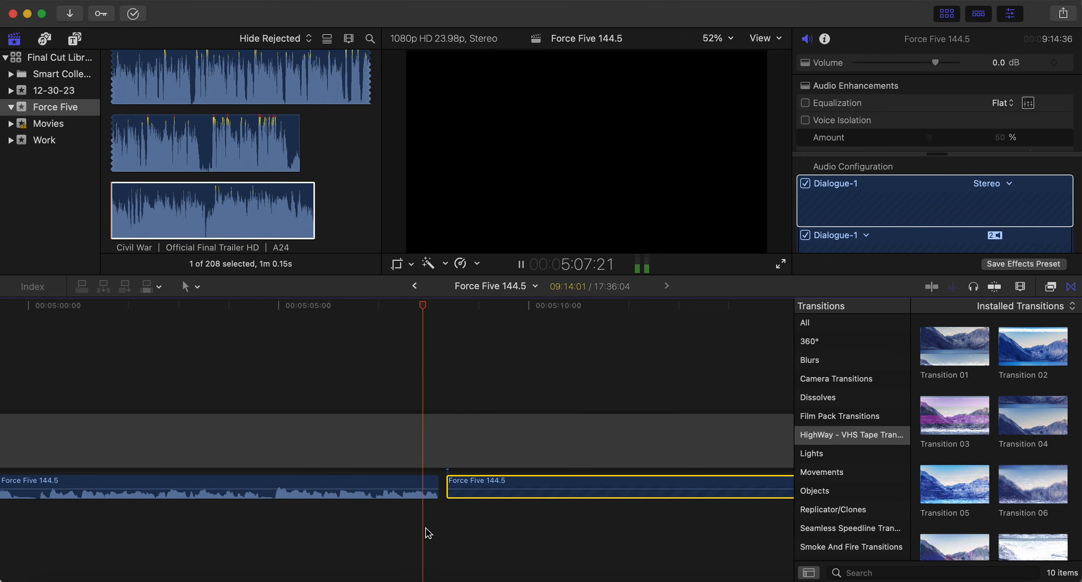
scroll(425, 528, right, 4)
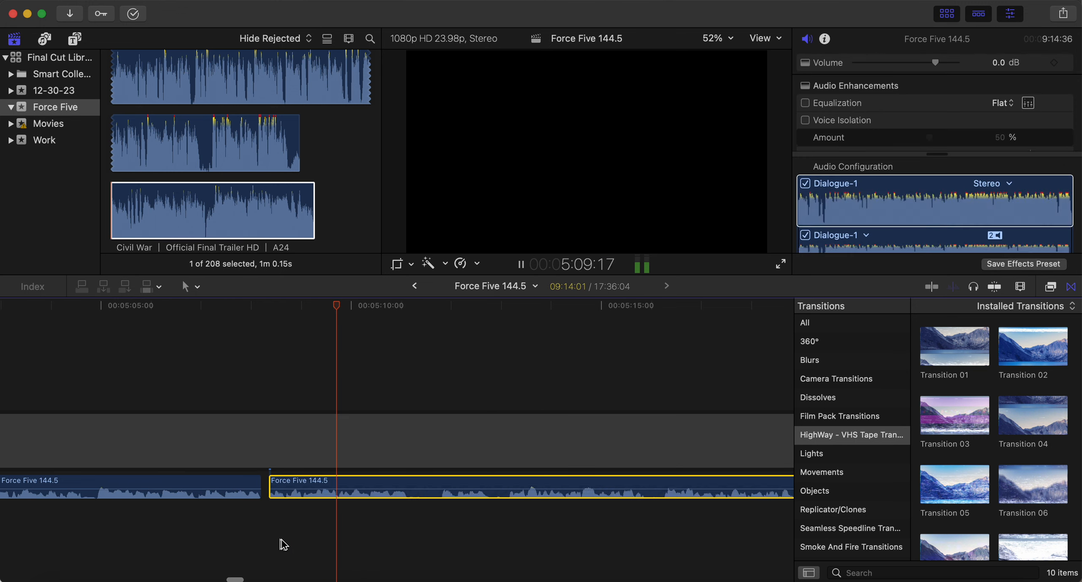
click(351, 538)
- Split the dialogue at about 5:11:03 and 5:11:19 and delete the piece between the two cuts
key(b)
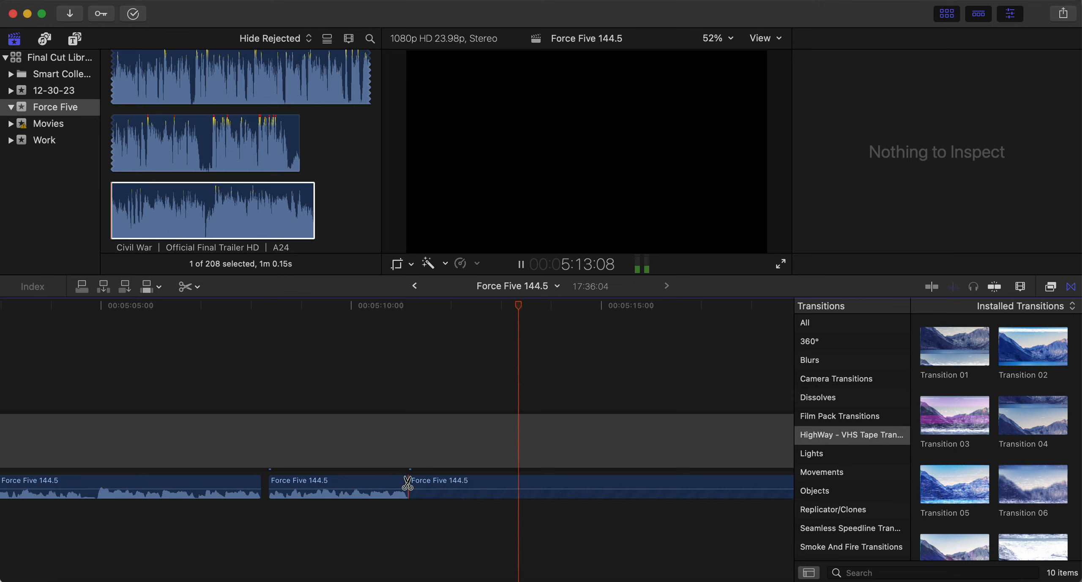
click(409, 486)
click(436, 486)
key(Delete)
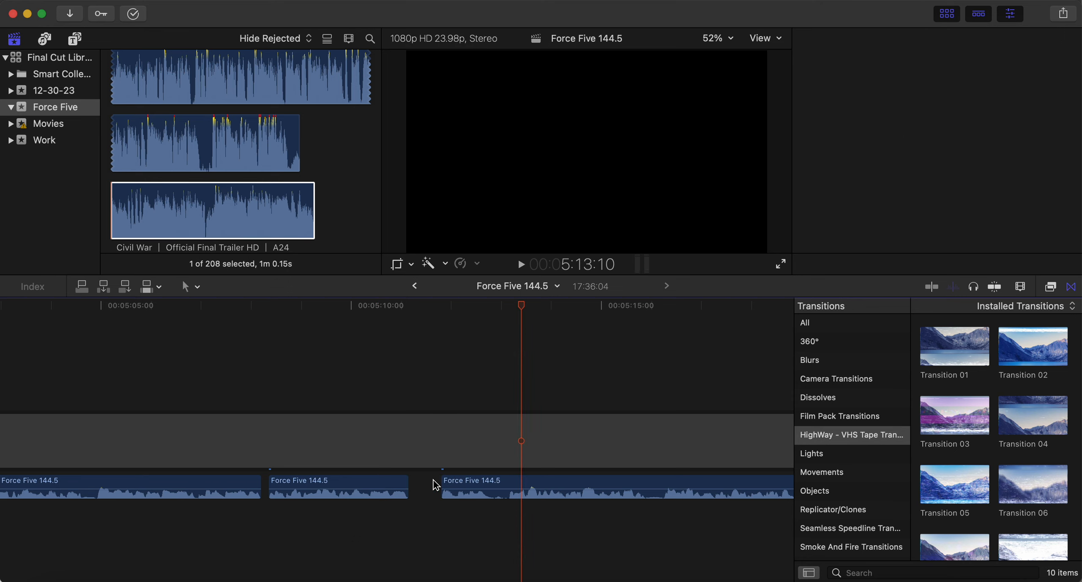
- Move the following dialogue back to about 5:11:06, leaving a few frames of gap, and play the join
drag(478, 480, 450, 481)
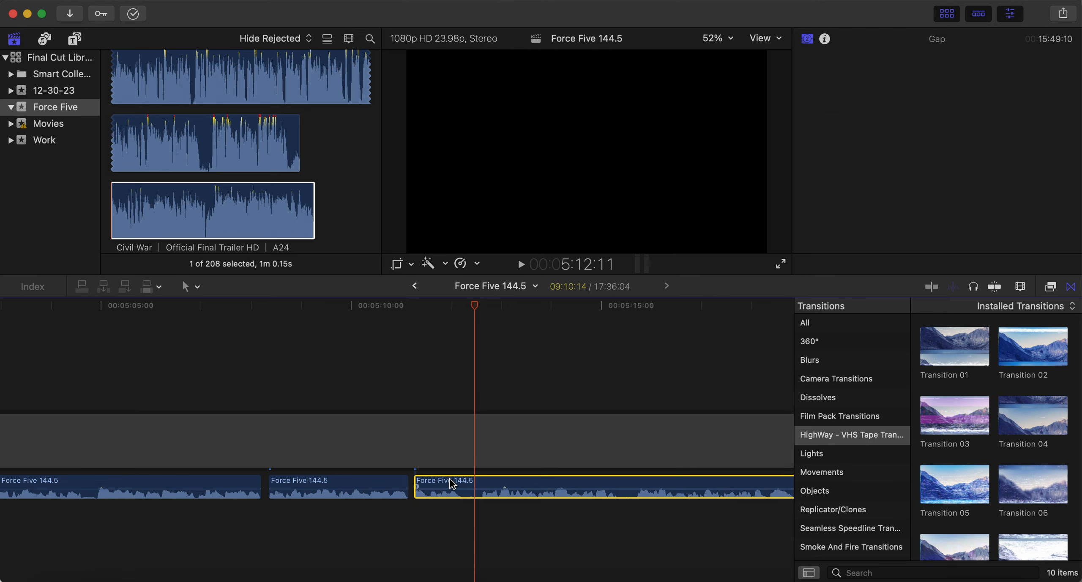
click(374, 522)
key(space)
- Split off and delete the short piece of dialogue between about 5:12:07 and 5:12:14
key(b)
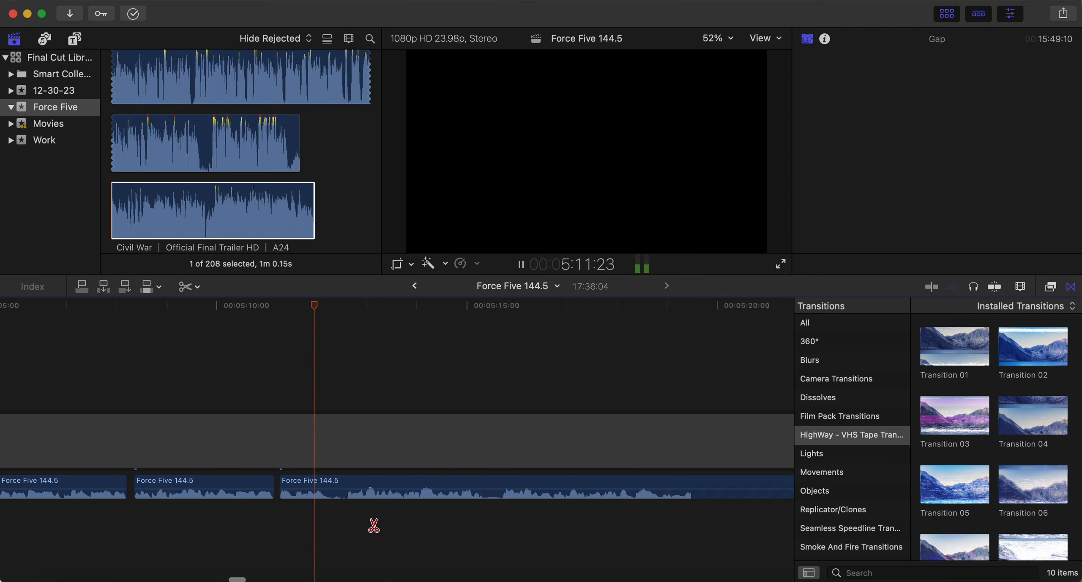
key(space)
click(337, 486)
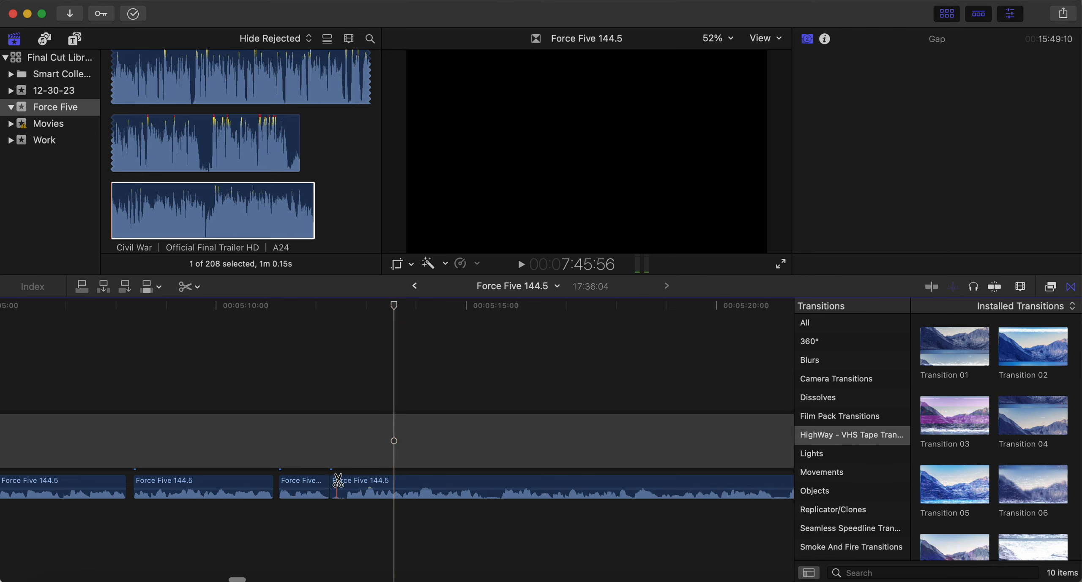
key(a)
click(340, 484)
key(BackSpace)
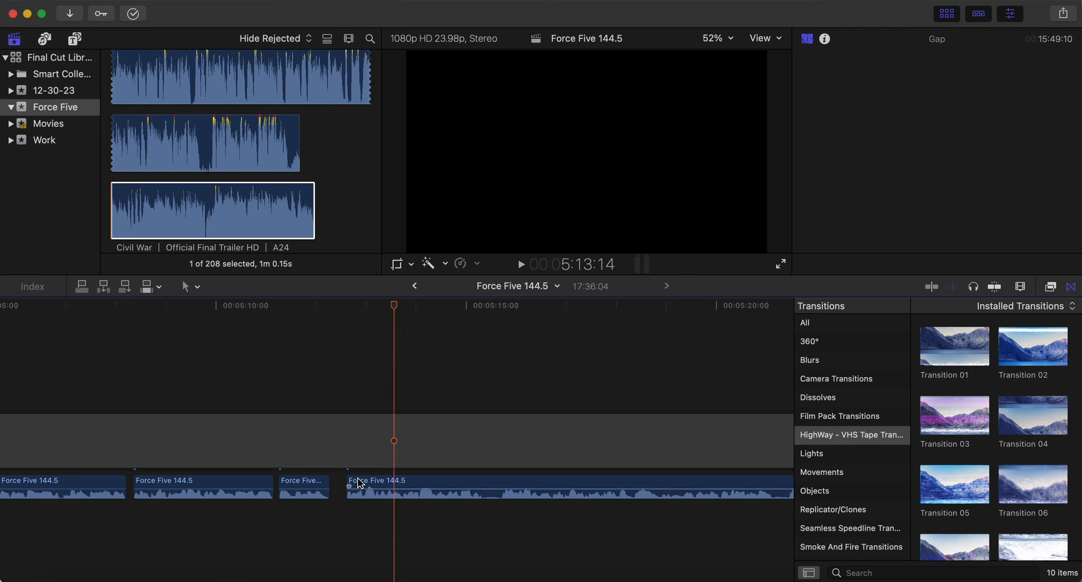
- Move the following dialogue back to about 5:12:10, leaving a few frames of gap, and play the join
drag(363, 486, 354, 488)
click(288, 514)
key(space)
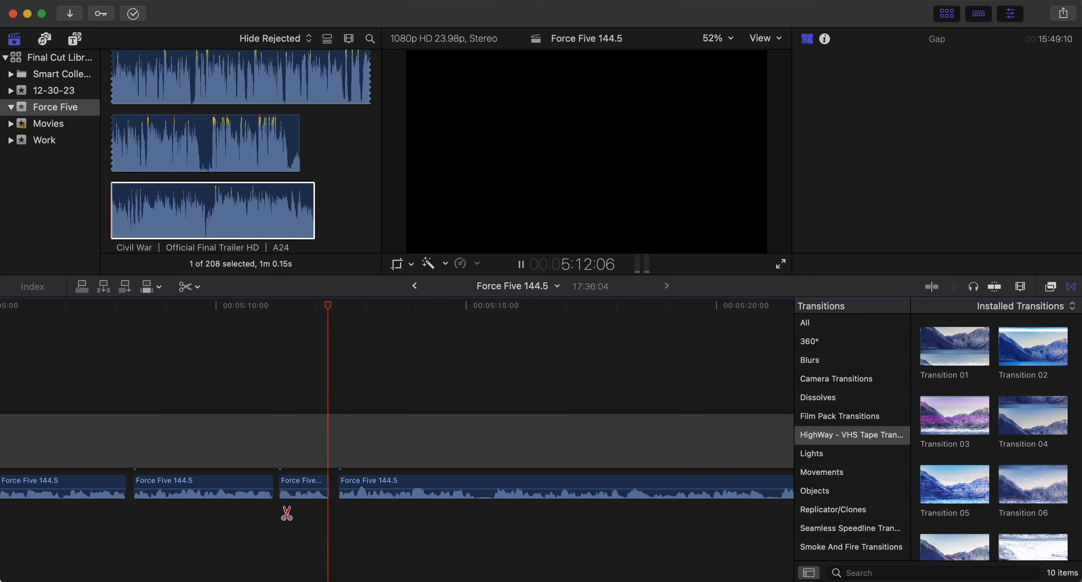
- Split off and delete the short piece of dialogue between about 5:15:04 and 5:15:13
scroll(287, 513, right, 3)
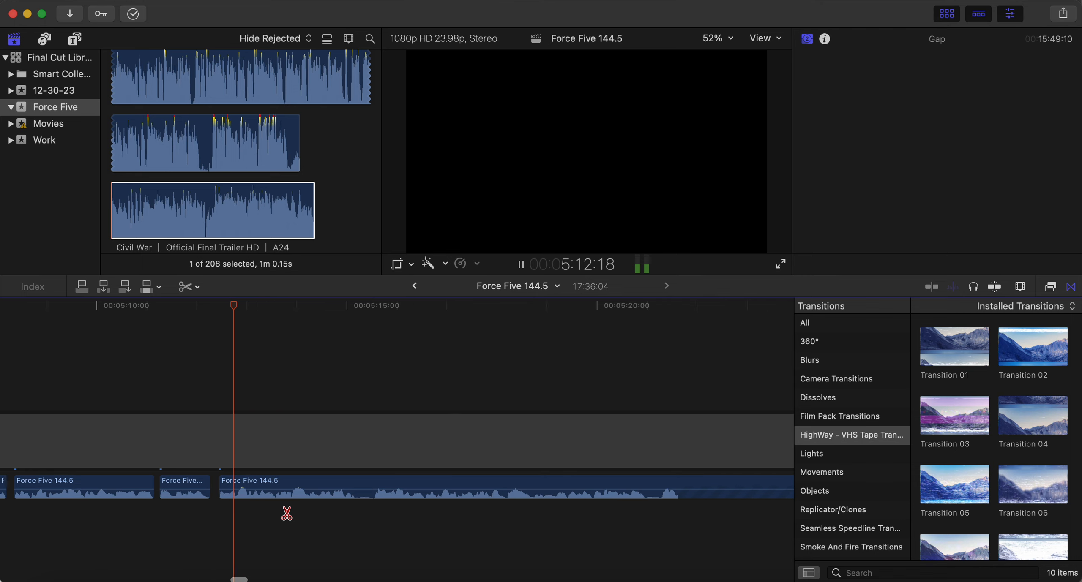
click(331, 485)
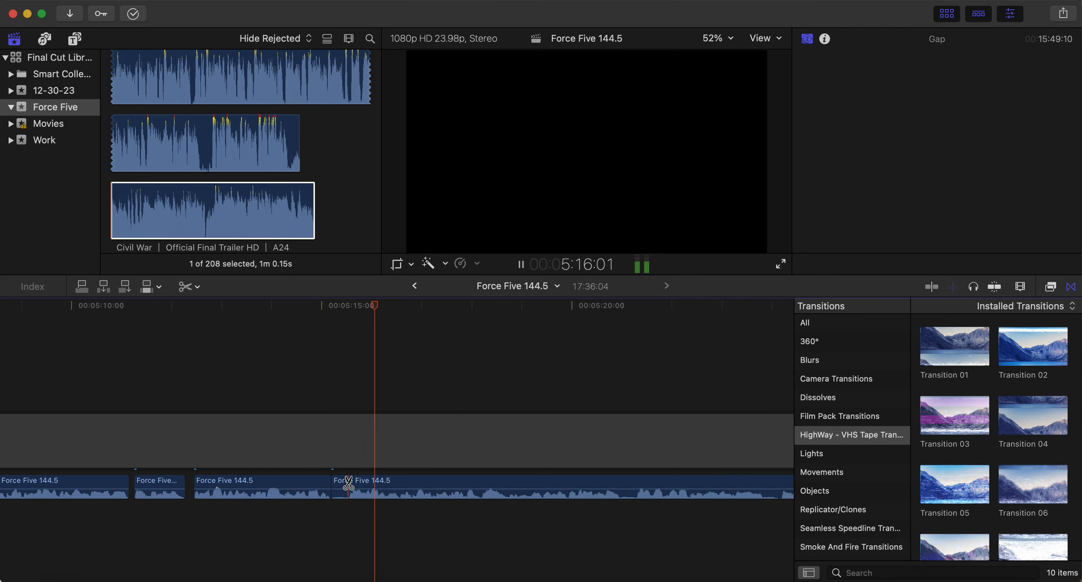
click(348, 484)
key(a)
click(340, 484)
key(BackSpace)
- Move the following dialogue back to about 5:15:09, leaving a few frames of gap, and play the join
key(space)
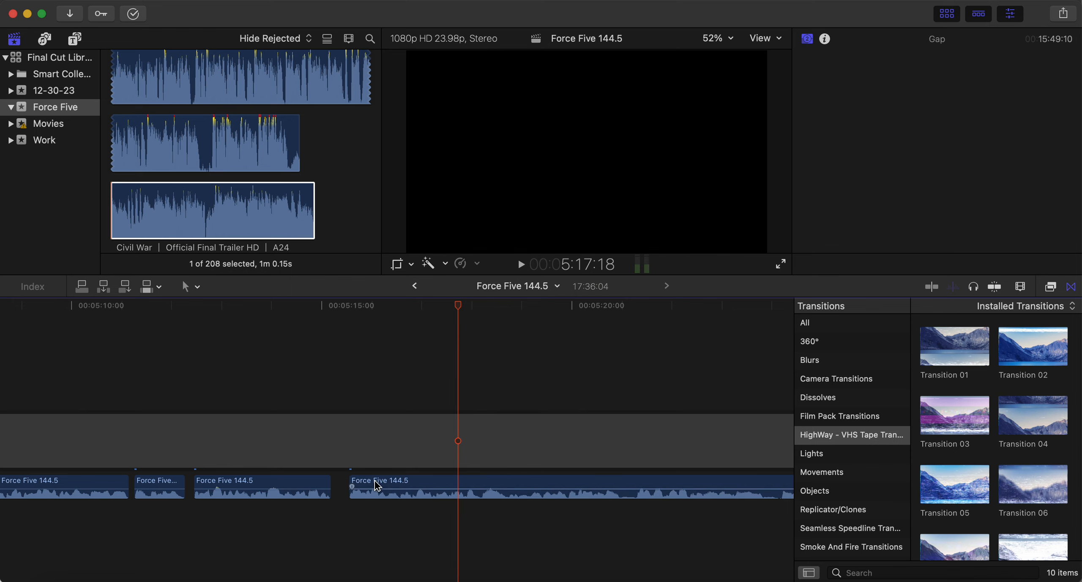
drag(349, 486, 341, 486)
key(b)
key(space)
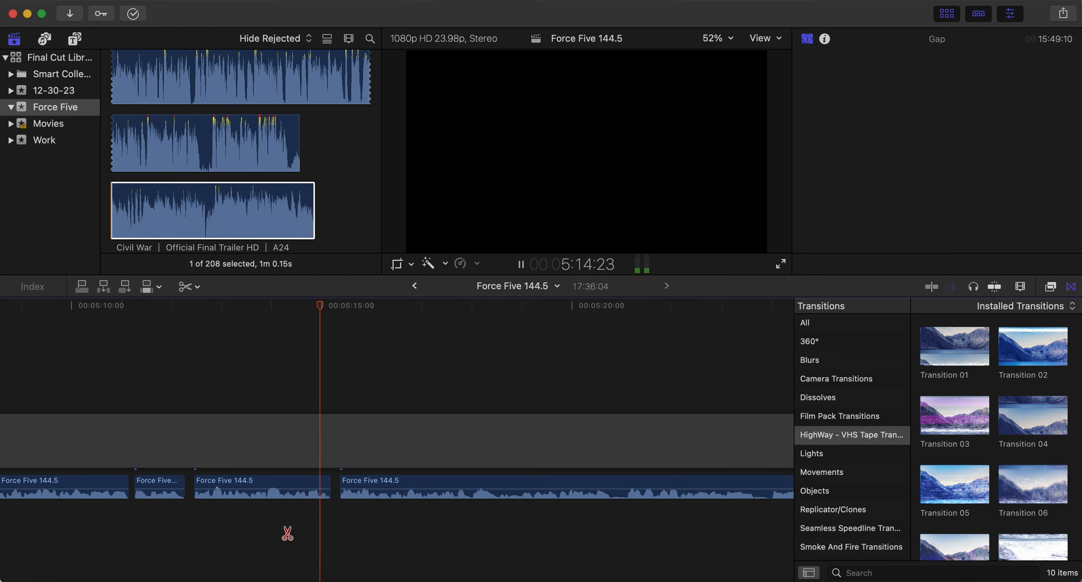
- Split off and delete the short piece of dialogue between about 5:20:19 and 5:21:03
scroll(284, 529, right, 5)
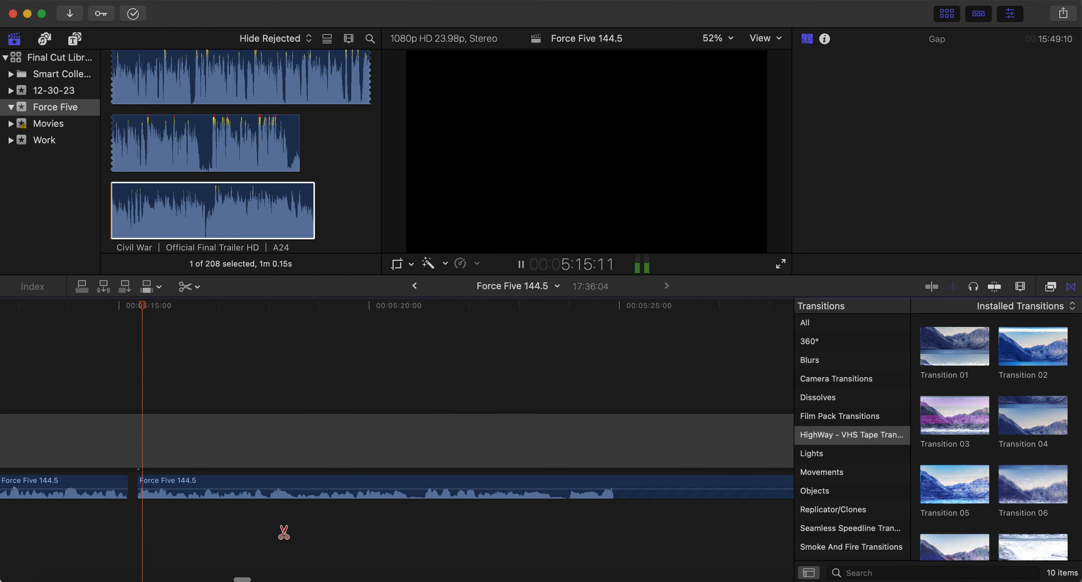
click(402, 487)
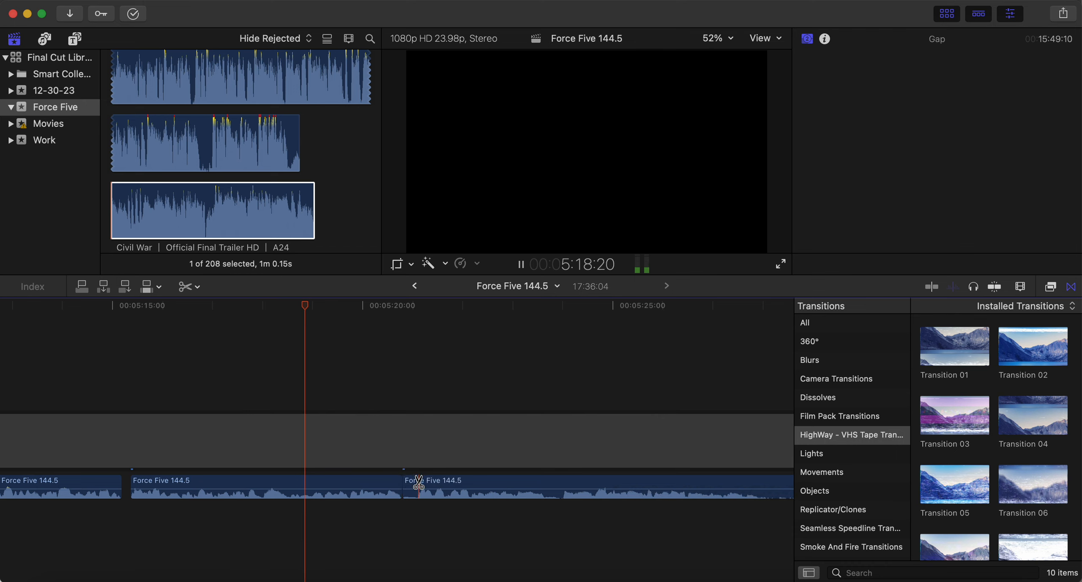
click(418, 482)
key(a)
click(410, 483)
key(Delete)
- Move the following dialogue back to about 5:21:00, leaving a few frames of gap, and play past the join
drag(433, 482, 426, 481)
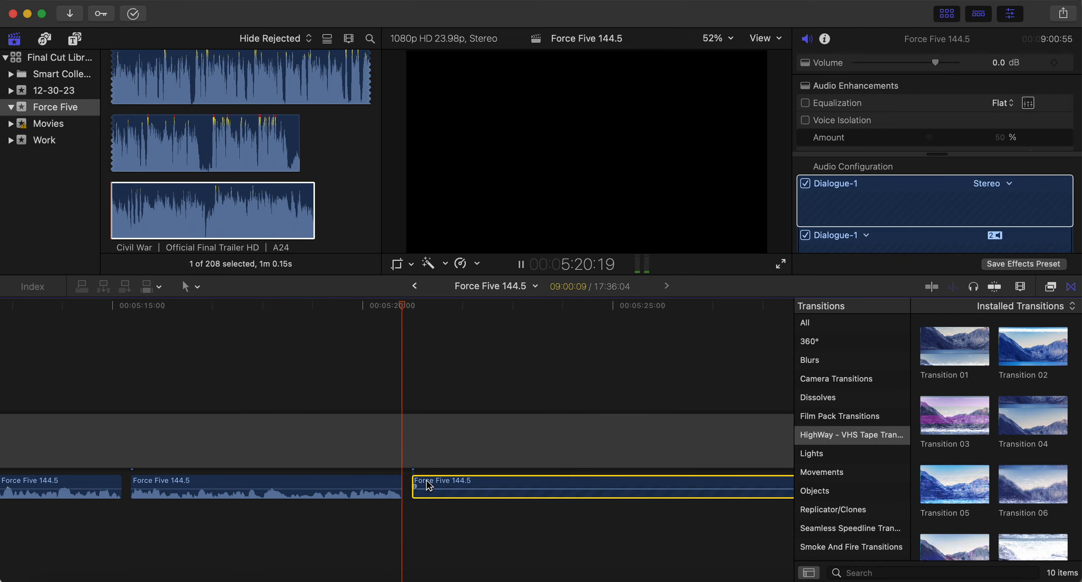
click(381, 527)
key(b)
- Split off and delete the short piece of dialogue between about 5:23:13 and 5:23:21
scroll(363, 528, right, 3)
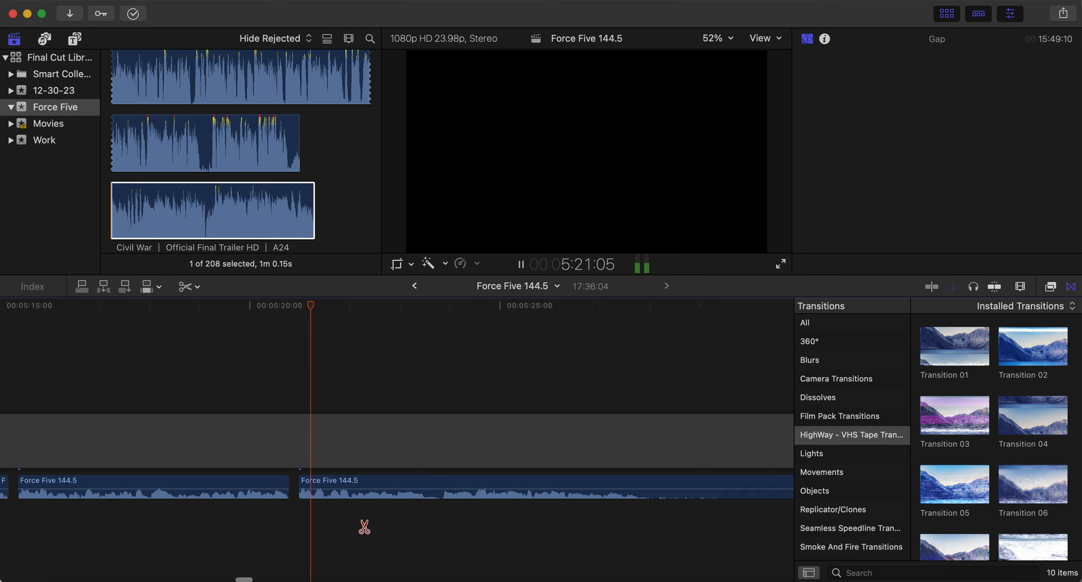
click(406, 484)
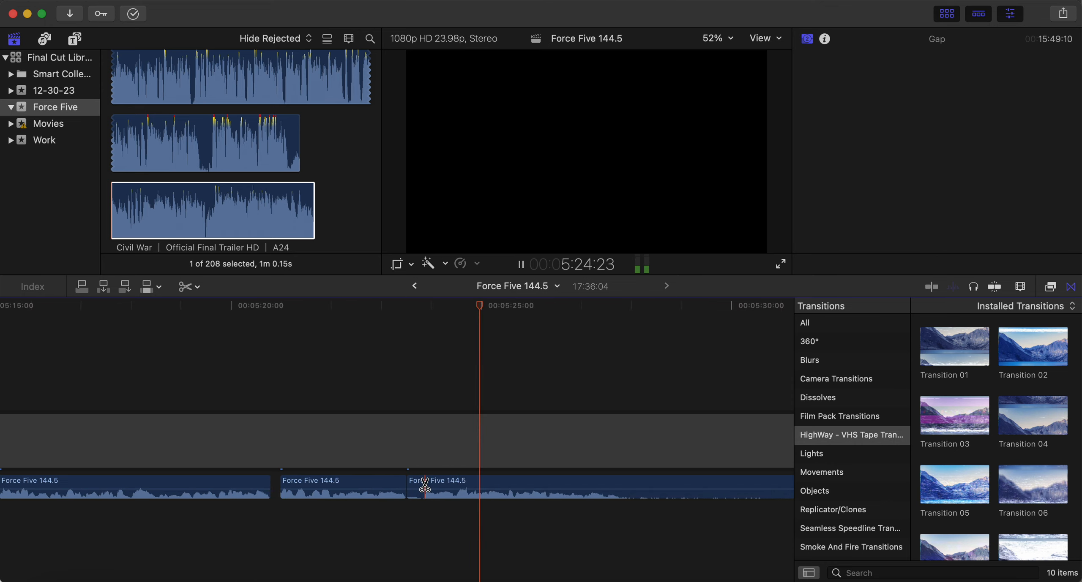
click(424, 485)
key(a)
click(416, 485)
key(Delete)
- Move the following dialogue back to about 5:23:17, leaving a few frames of gap, and play the join
key(space)
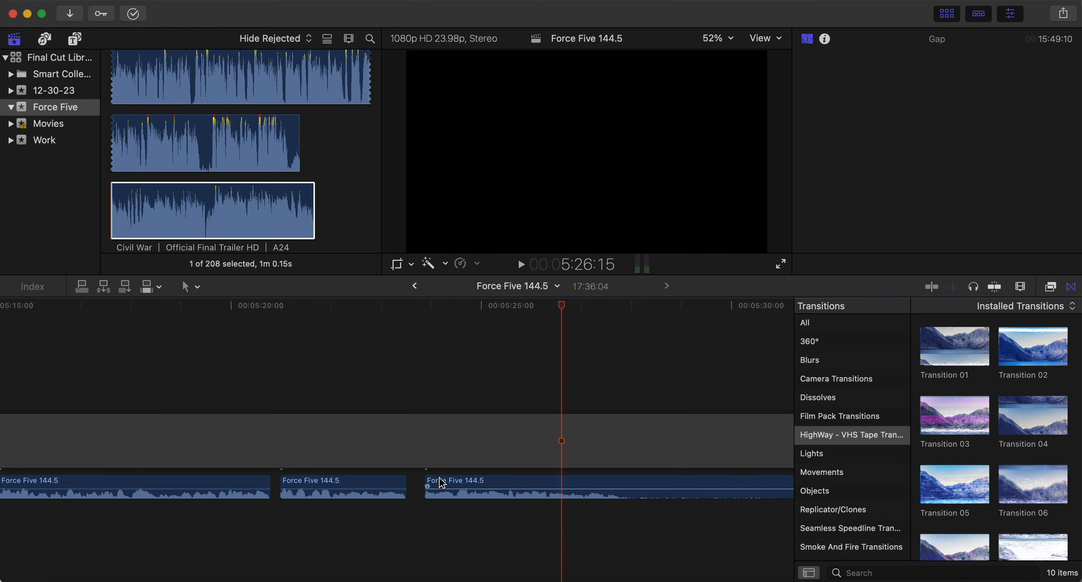
drag(447, 482, 438, 482)
click(379, 521)
key(space)
- Split the dialogue at about 5:27:15 and 5:44:06, listening through the section, and delete the long piece between the two cuts
key(b)
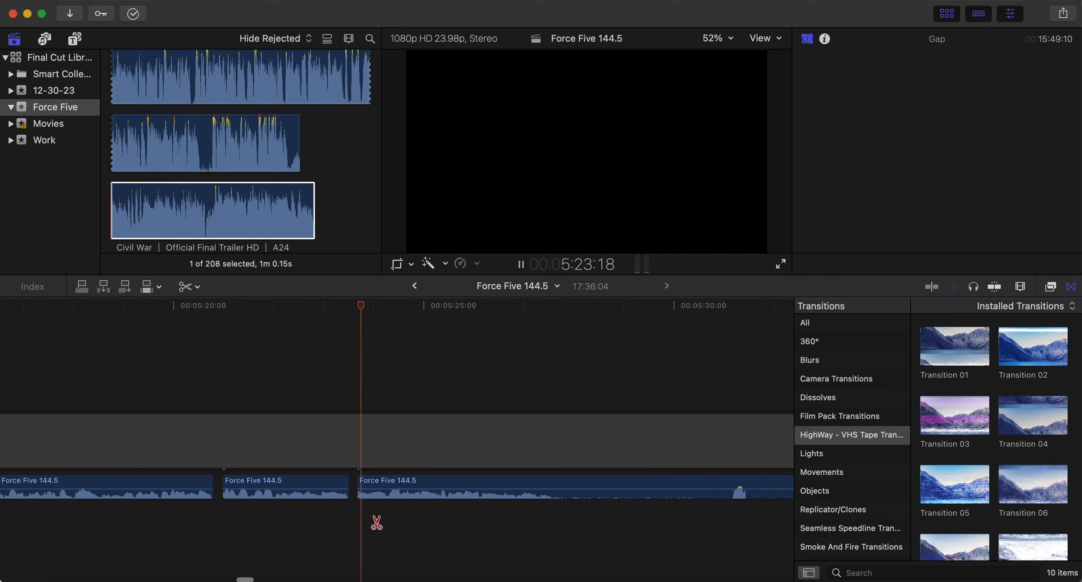
click(363, 484)
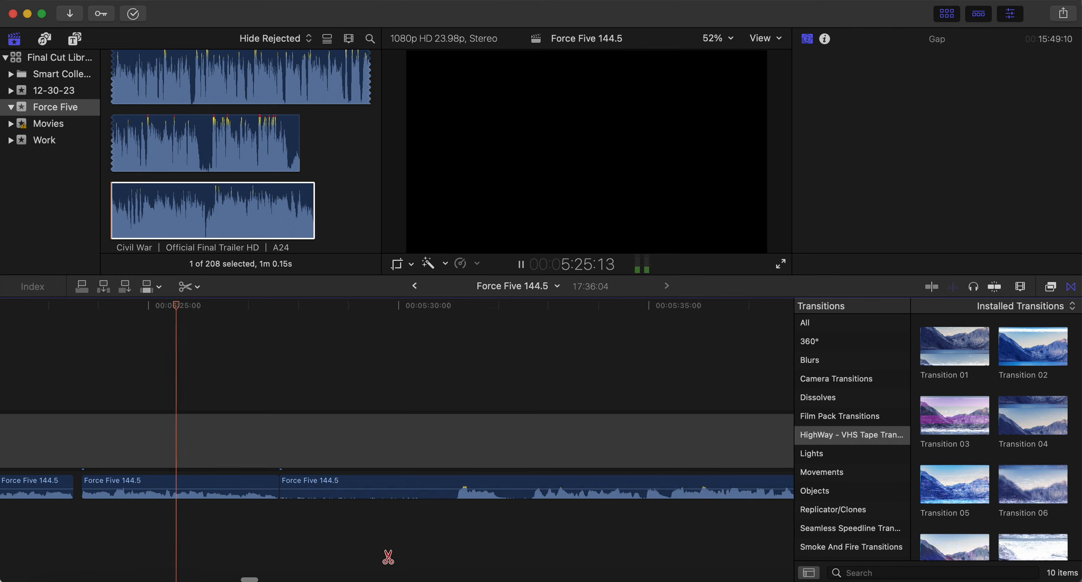
click(455, 518)
key(space)
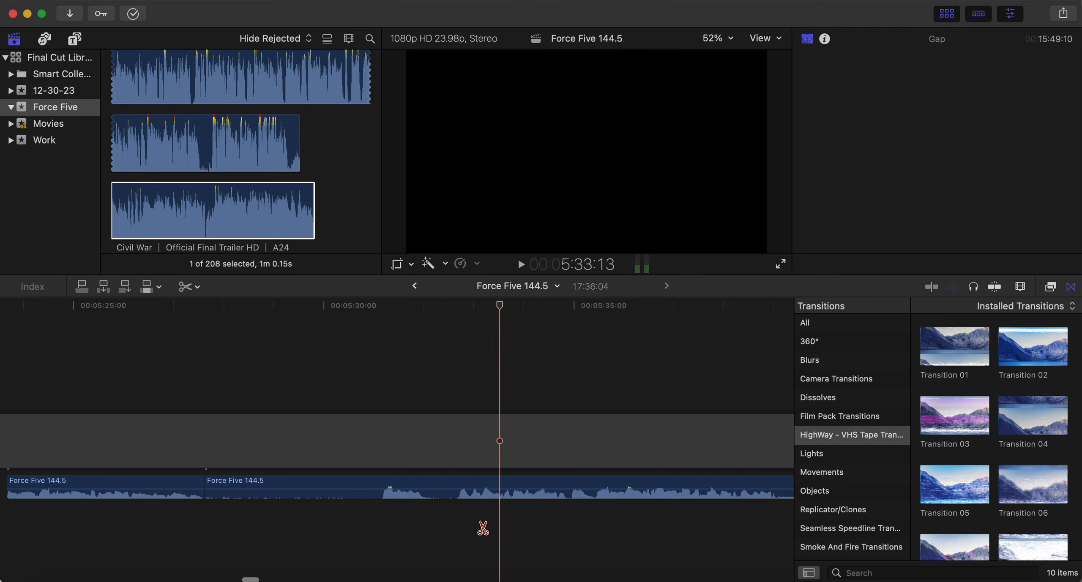
scroll(483, 527, right, 5)
key(space)
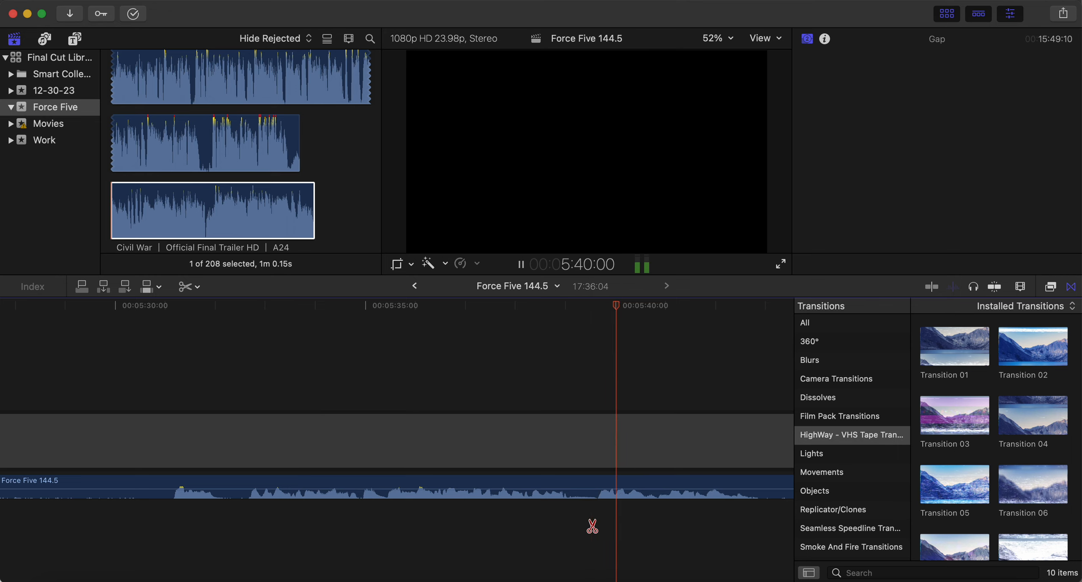
scroll(510, 533, right, 5)
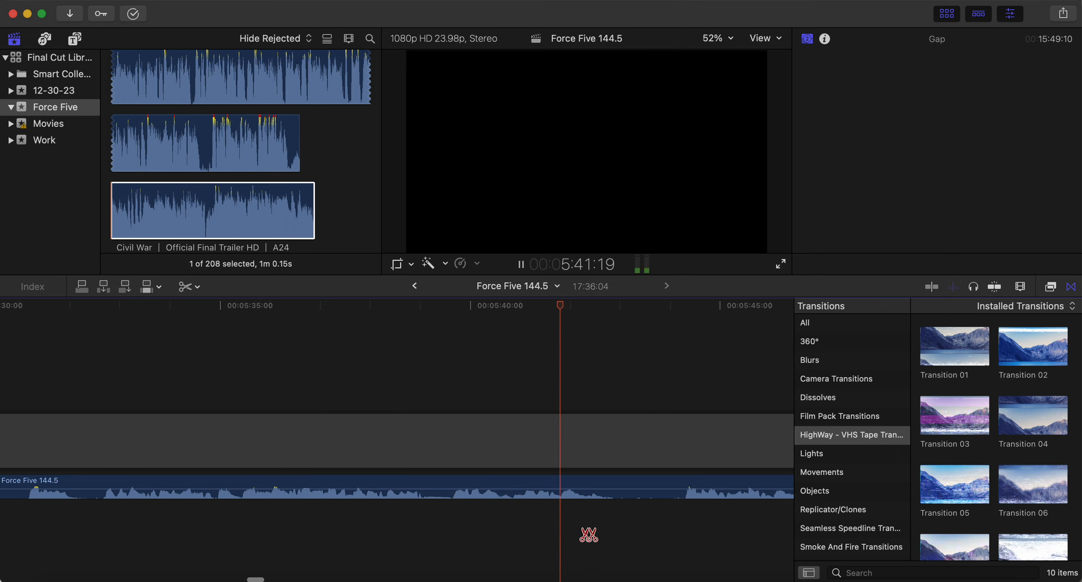
click(684, 483)
key(a)
click(648, 481)
key(BackSpace)
key(space)
scroll(647, 481, left, 1)
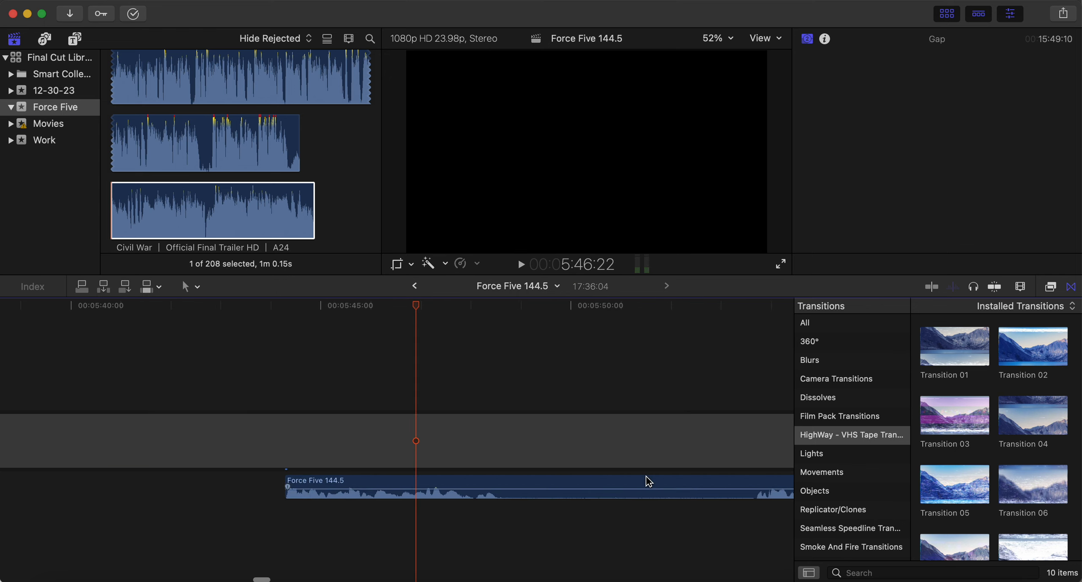
- Move the remaining Force Five 144.5 audio clip earlier to about 5:27, just behind the preceding clip, and play back the join
scroll(647, 481, left, 6)
drag(647, 482, 216, 482)
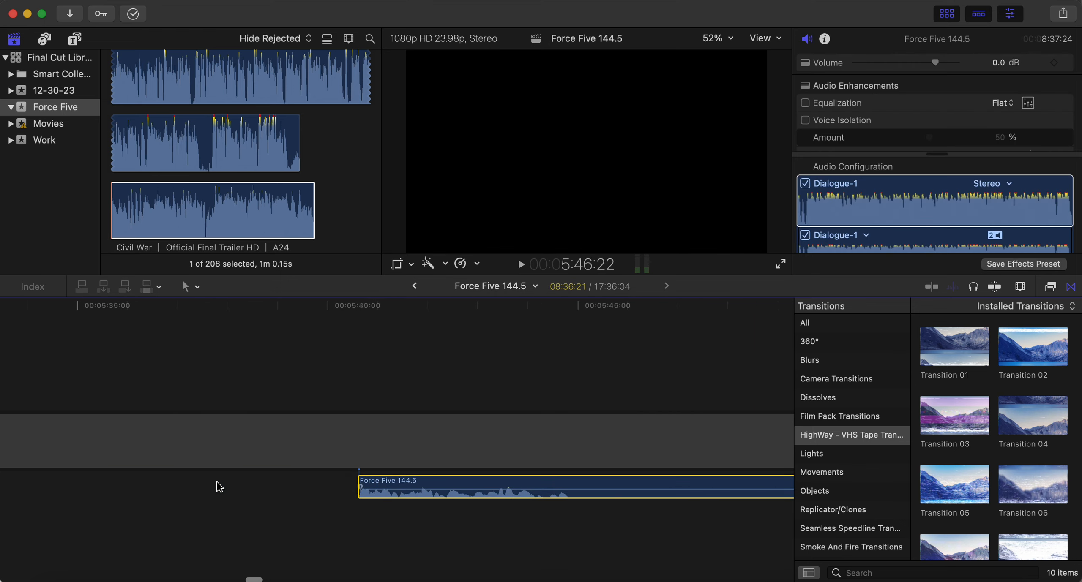
scroll(217, 482, left, 3)
drag(572, 487, 139, 501)
click(64, 512)
click(587, 535)
key(space)
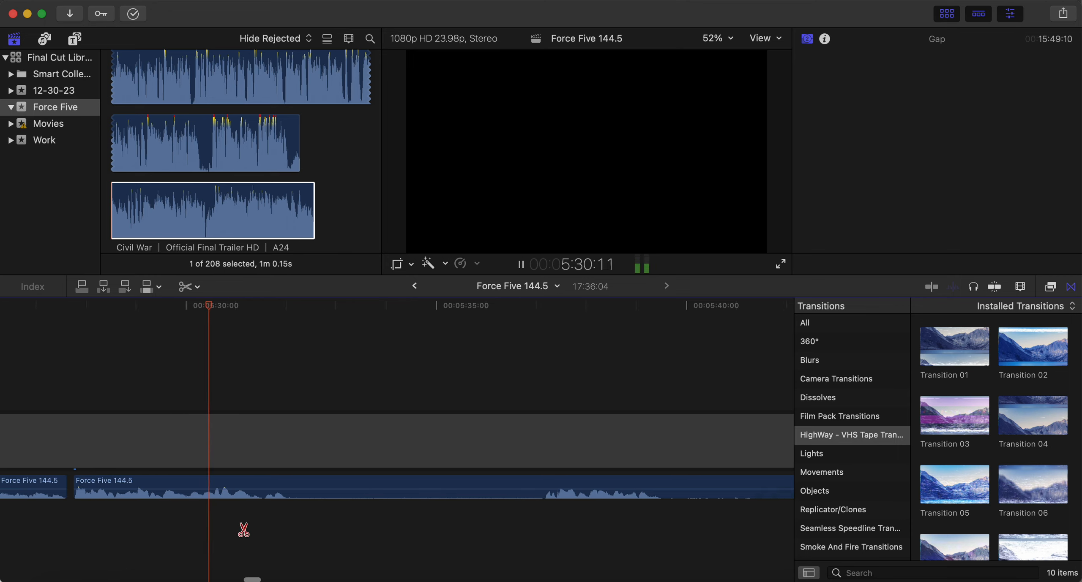
- Cut out the silent stretch of Force Five 144.5 audio after about 5:31, close the gap, and play back the join
click(534, 482)
key(a)
click(515, 485)
key(Delete)
drag(585, 483, 304, 492)
click(221, 546)
key(space)
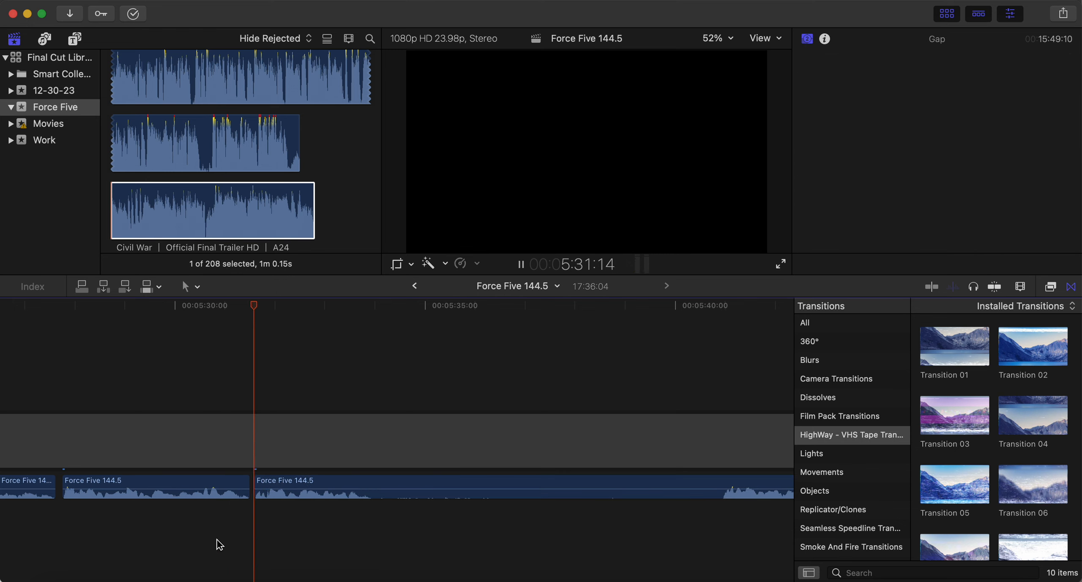
- Split the Force Five 144.5 audio and the gap clip at about 5:34 and insert the Civil War trailer clip there
key(b)
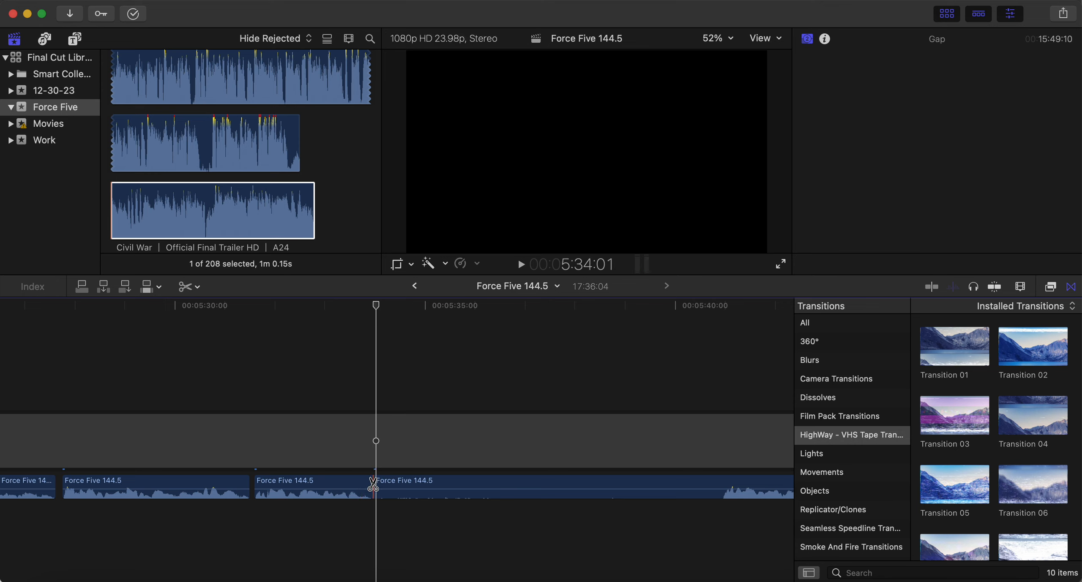
click(372, 441)
drag(164, 196, 364, 423)
click(338, 391)
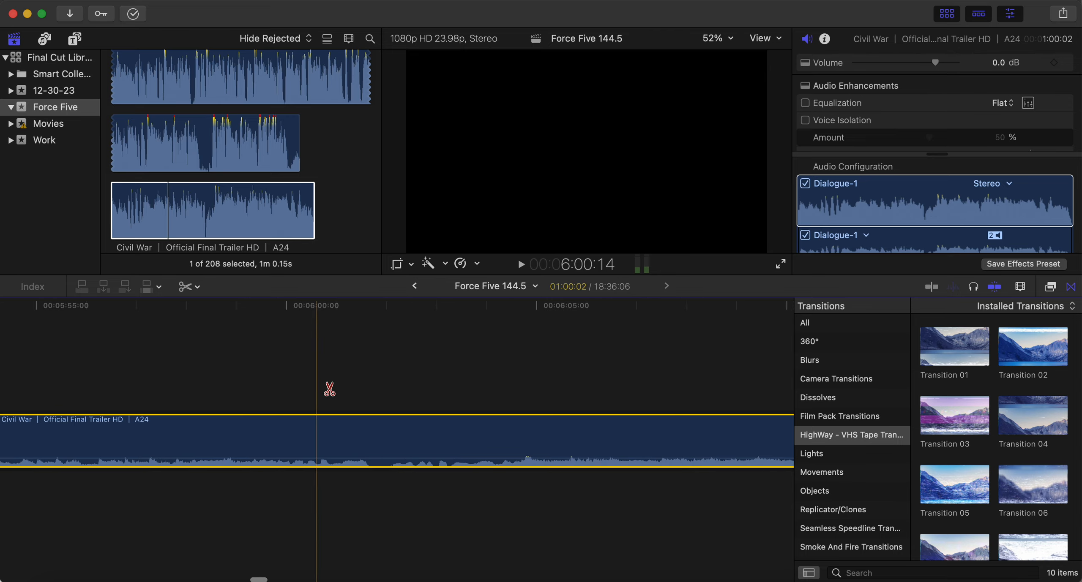
- Delete the silent audio after the Civil War trailer and move the following speech to about 6:33, overlapping the trailer's end
scroll(327, 388, right, 10)
scroll(309, 388, left, 2)
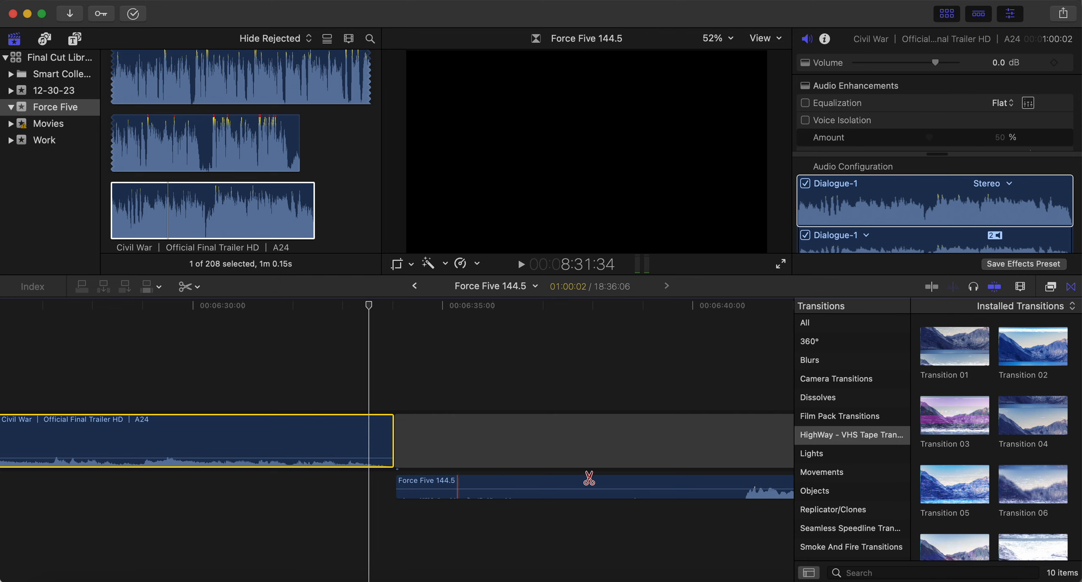
click(745, 486)
key(a)
click(718, 483)
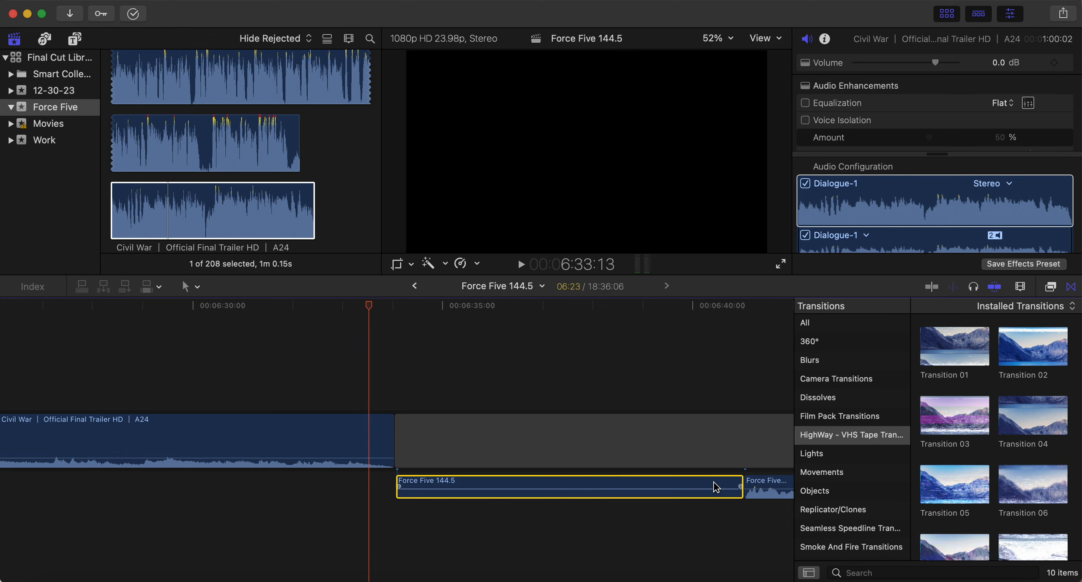
key(Delete)
drag(767, 492, 371, 493)
click(297, 502)
key(space)
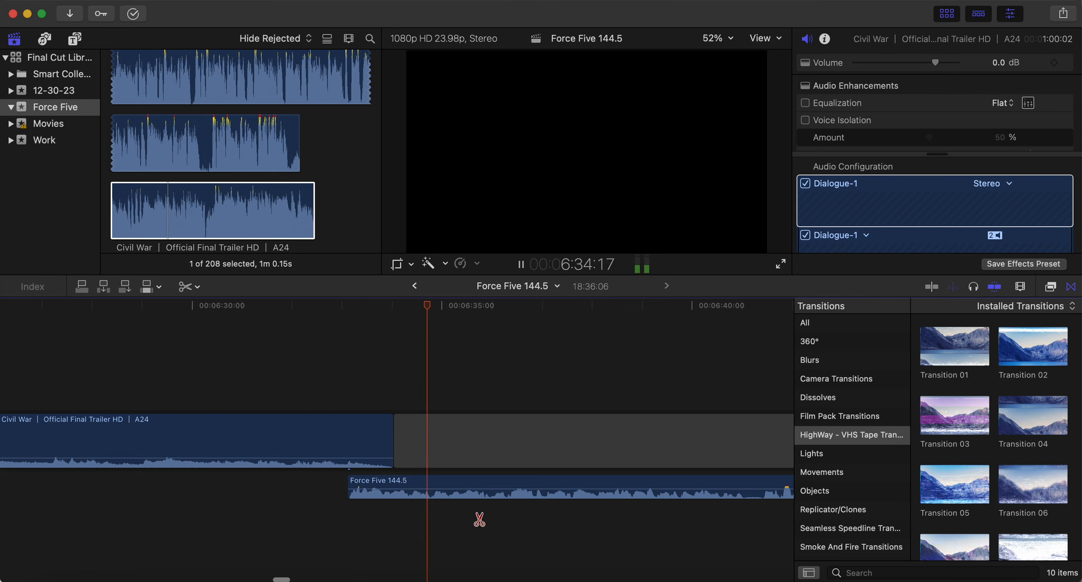
- Cut out the short pause in the Force Five 144.5 audio at about 6:41 and move the following clip earlier
click(473, 486)
click(494, 484)
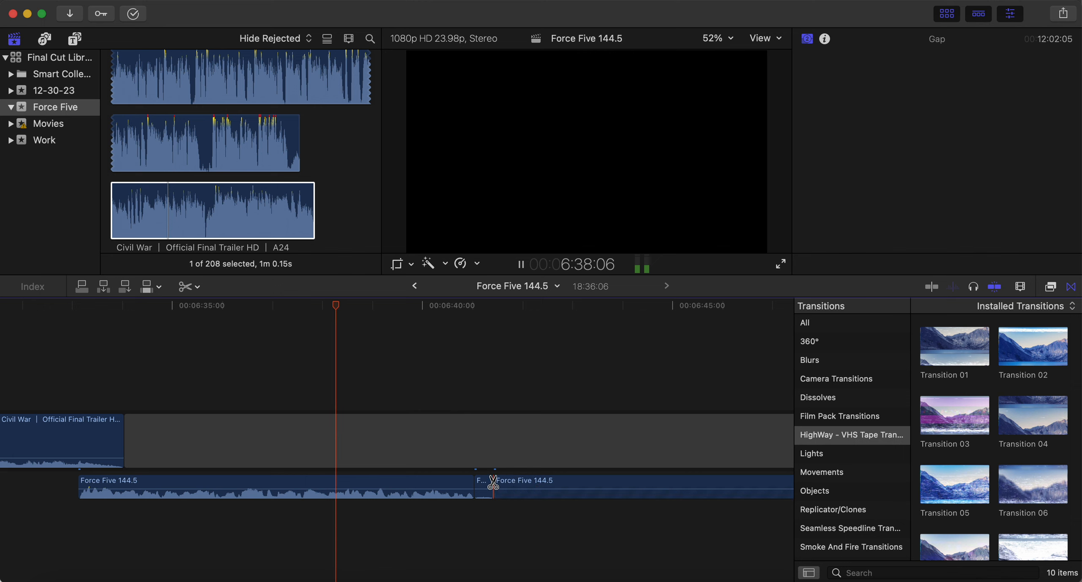
key(a)
click(482, 486)
key(Delete)
click(514, 485)
drag(514, 485, 503, 485)
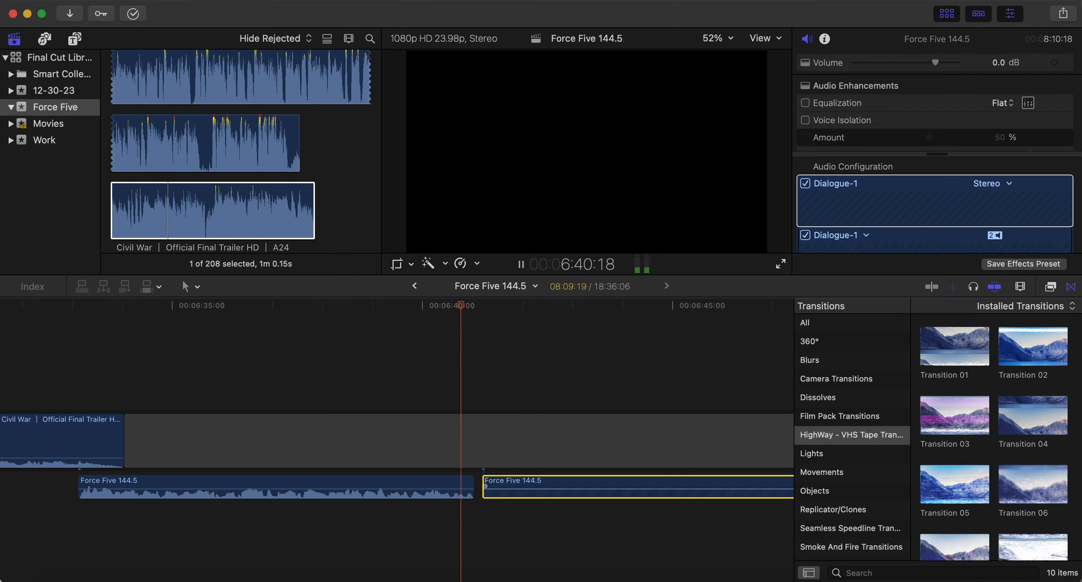
click(500, 520)
- Cut out the short section of Force Five 144.5 audio at about 6:51 and move the following clip earlier
key(b)
scroll(501, 524, right, 10)
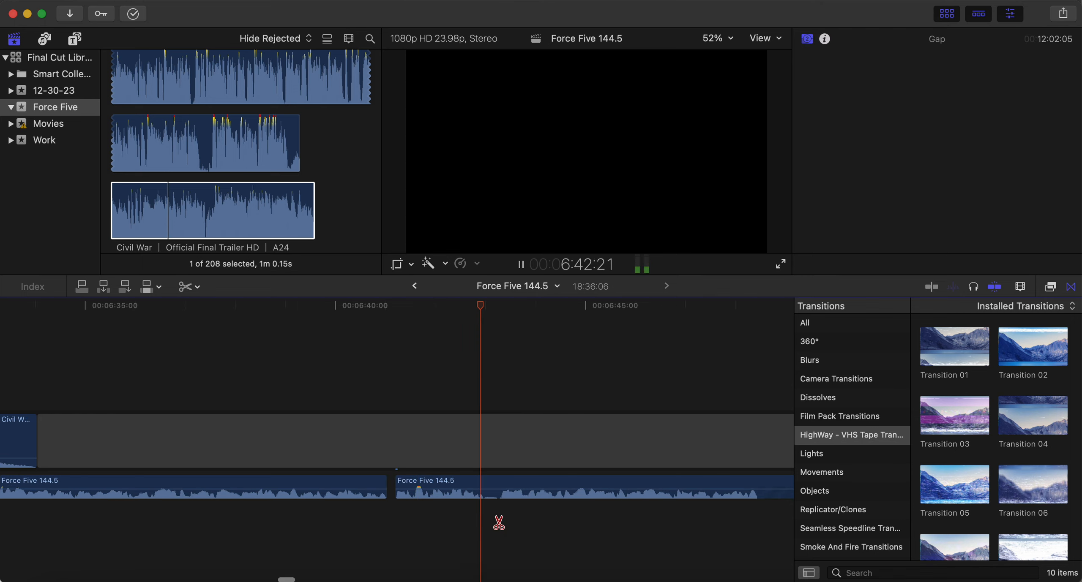
scroll(499, 524, right, 5)
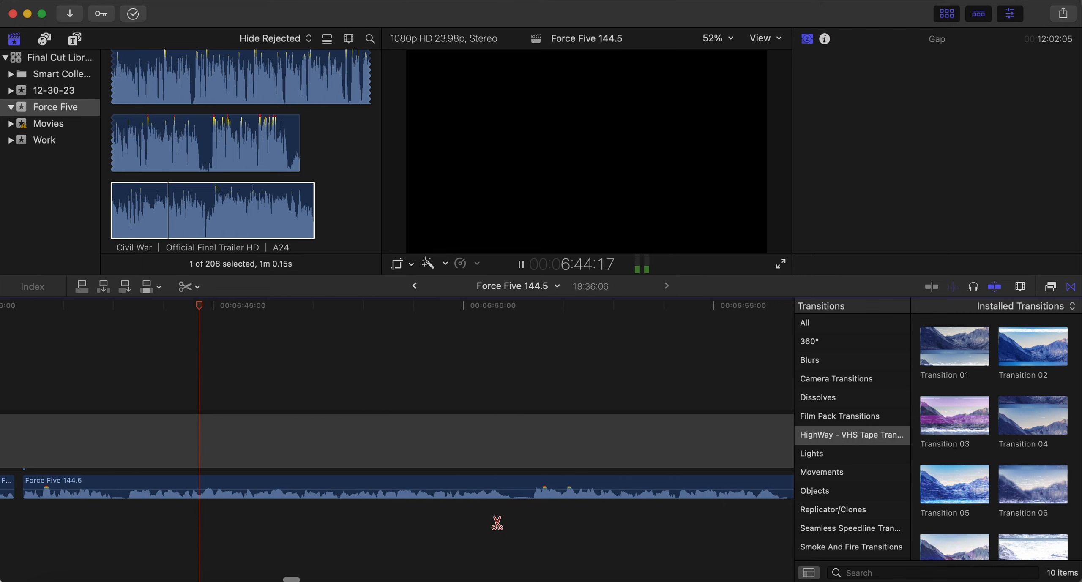
scroll(497, 523, right, 5)
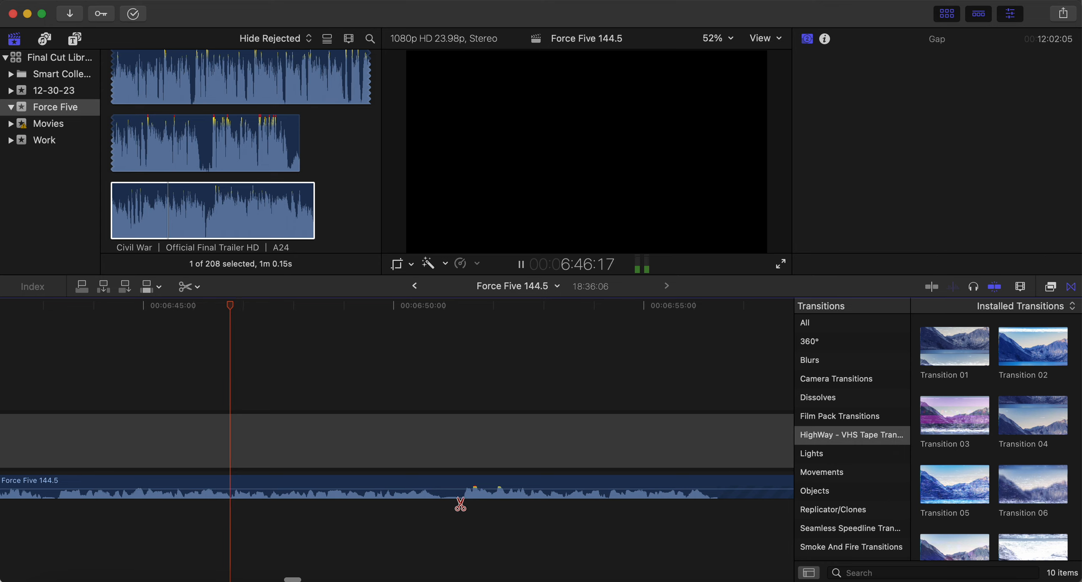
click(441, 484)
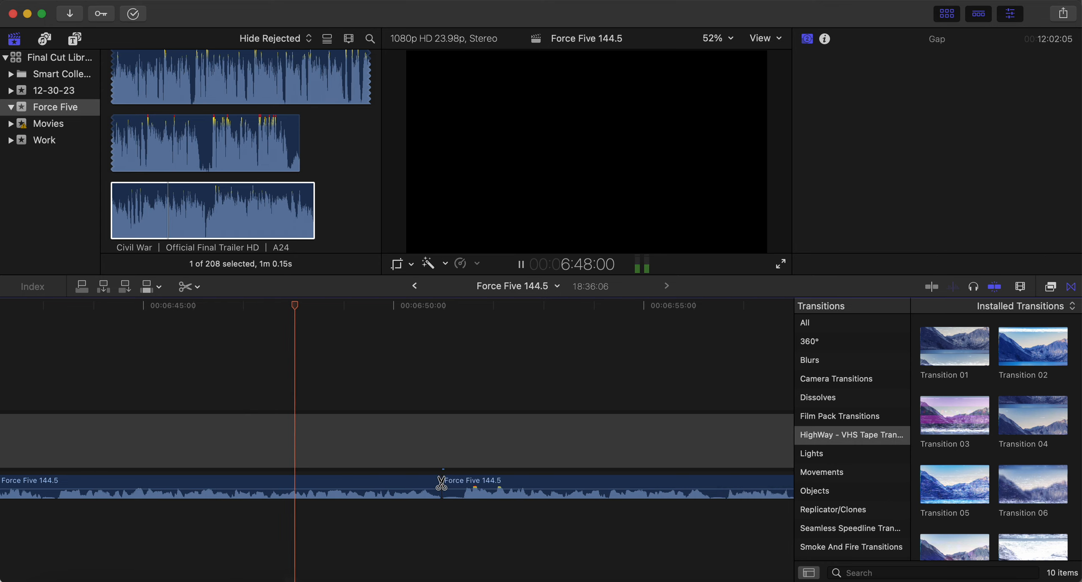
click(464, 483)
key(a)
click(453, 483)
key(BackSpace)
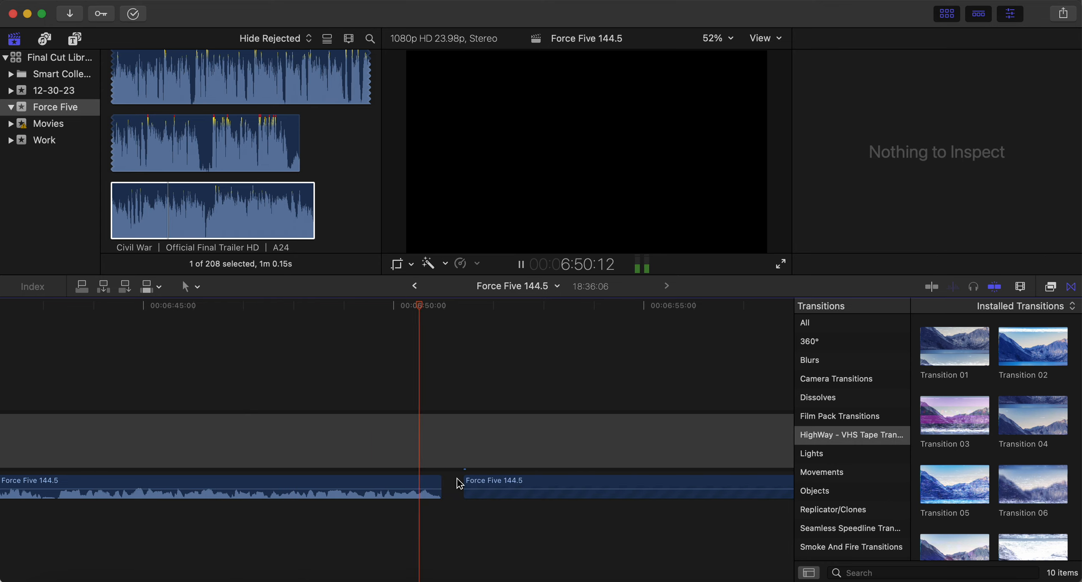
key(space)
drag(464, 484, 451, 484)
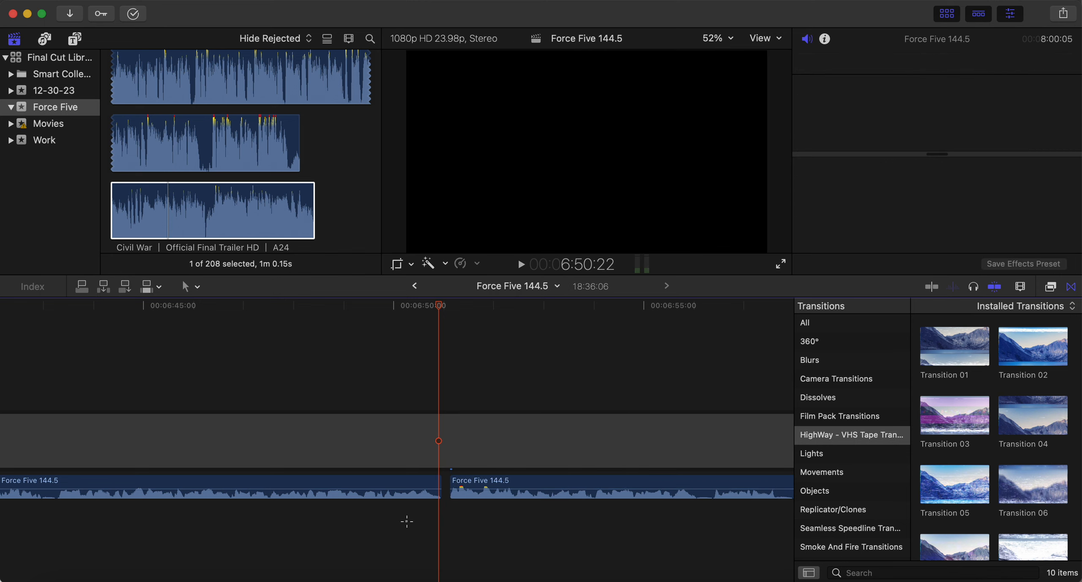
click(407, 522)
- Remove the short pause in the Force Five 144.5 audio at about 6:56 and close the gap
key(space)
scroll(405, 524, right, 10)
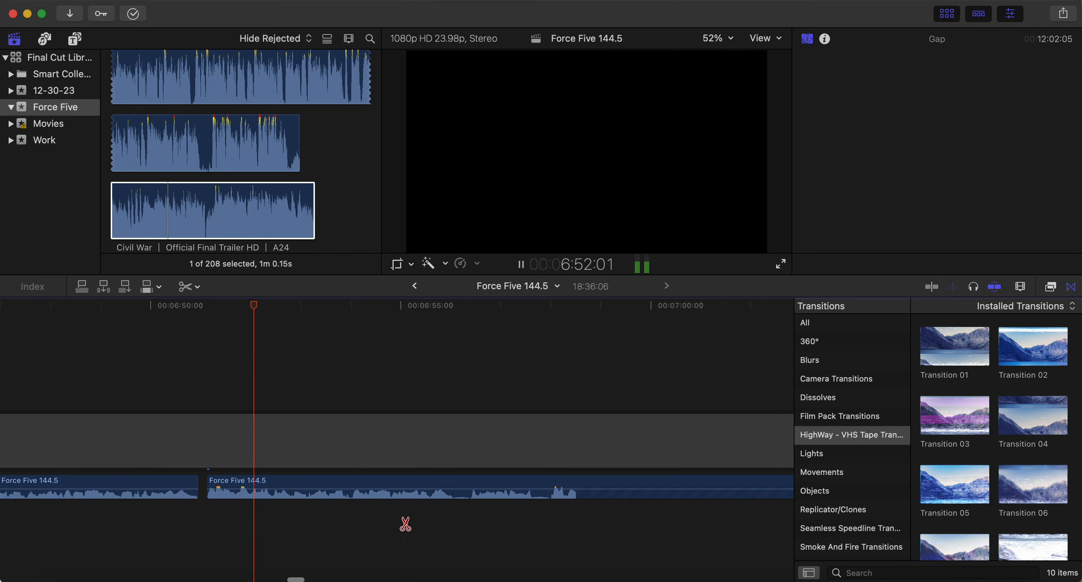
click(437, 485)
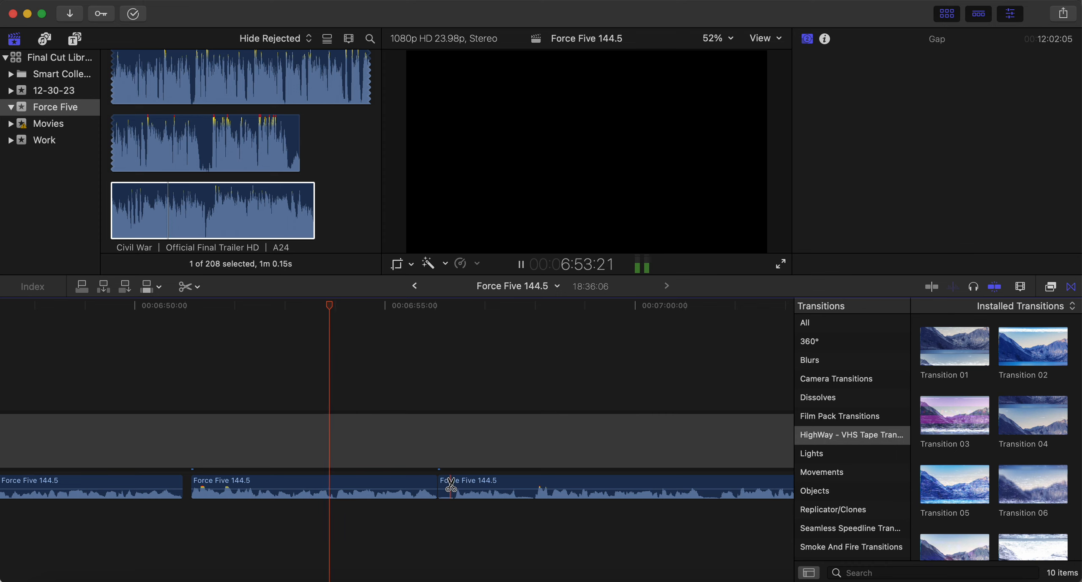
click(455, 485)
key(a)
click(446, 483)
key(Delete)
drag(469, 482, 454, 487)
click(396, 534)
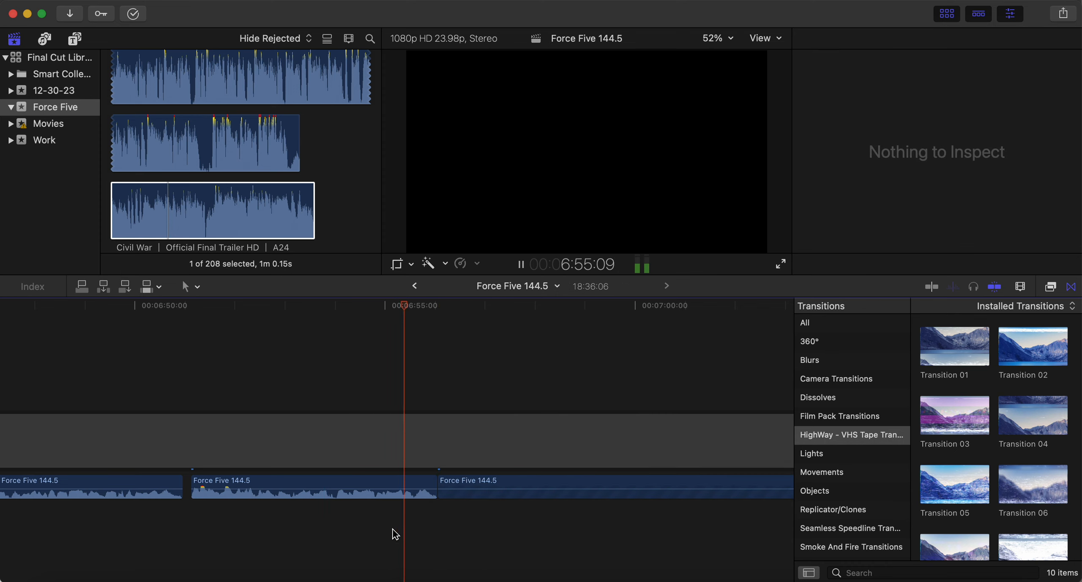
- Remove the short pause in the Force Five 144.5 audio at about 6:57, tighten the gap, and play back the join
key(b)
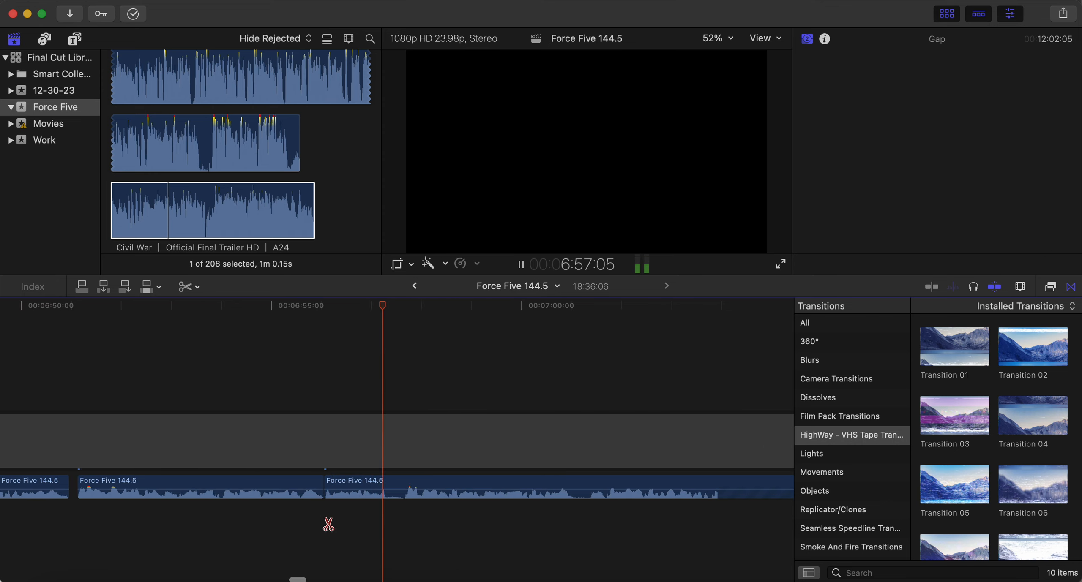
key(space)
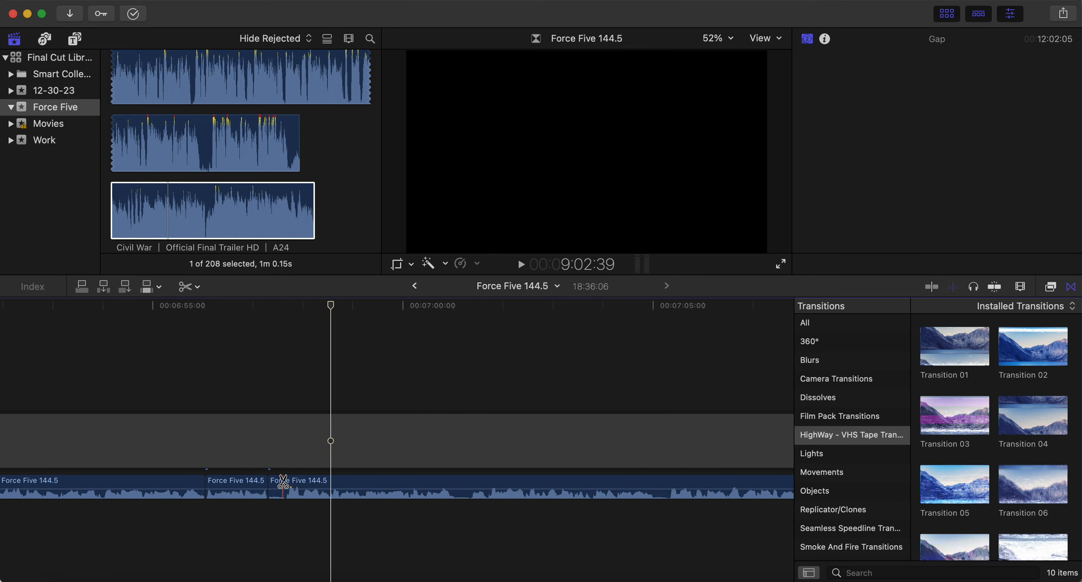
key(a)
click(277, 484)
key(Delete)
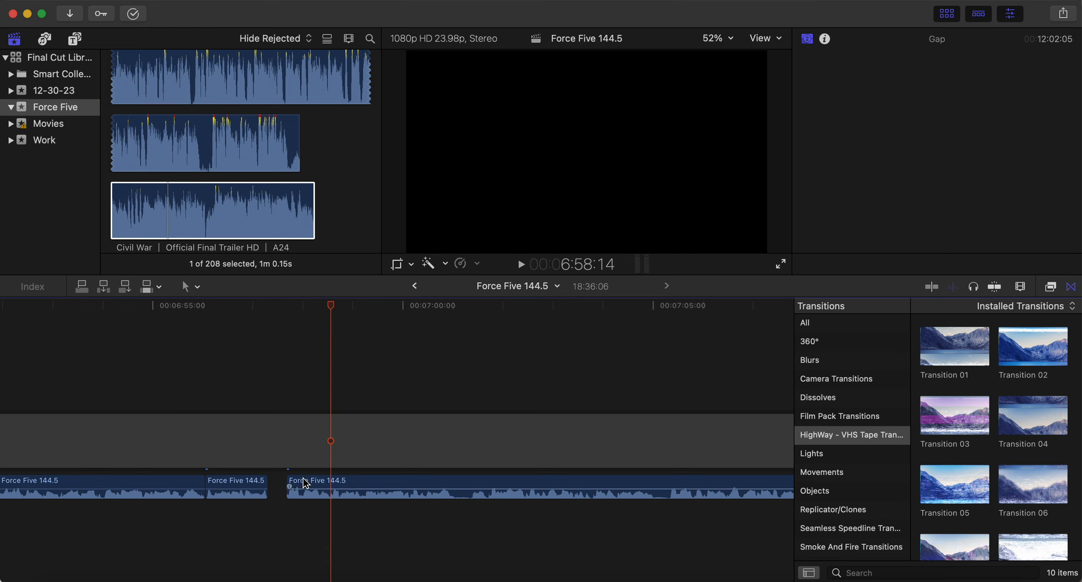
drag(306, 482, 293, 480)
click(234, 529)
key(space)
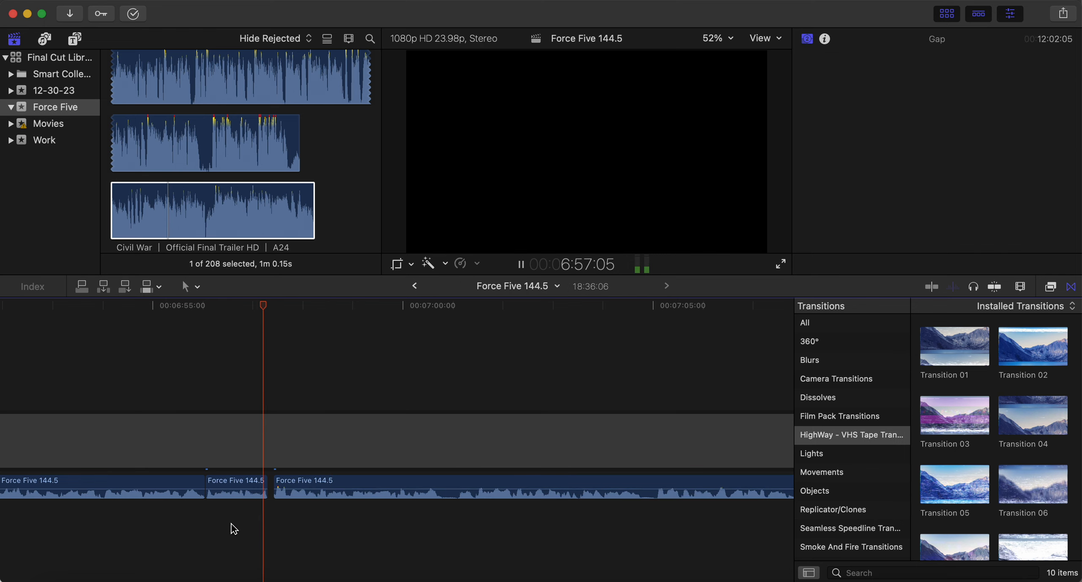
- Cut out the brief pause in the Force Five 144.5 audio just before 7:05, tighten the gap, and play back the join
scroll(382, 566, right, 5)
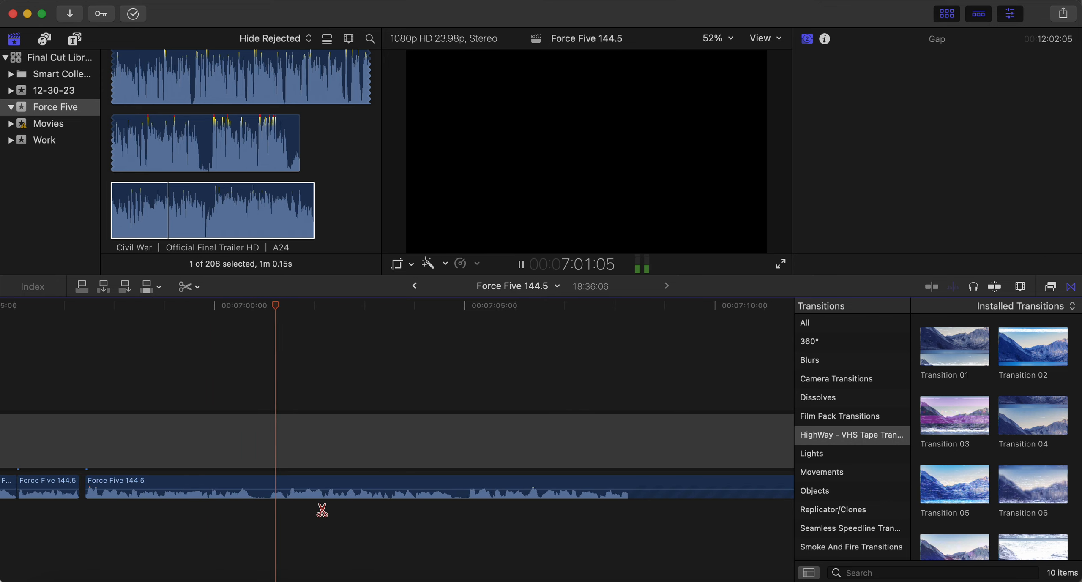
scroll(322, 507, right, 3)
click(365, 484)
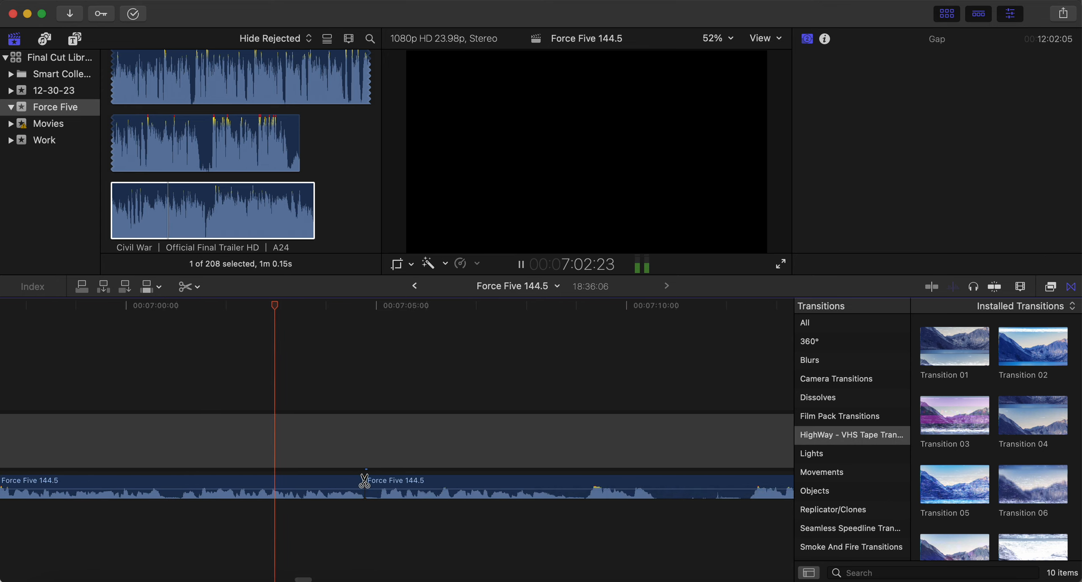
click(381, 483)
key(a)
click(373, 486)
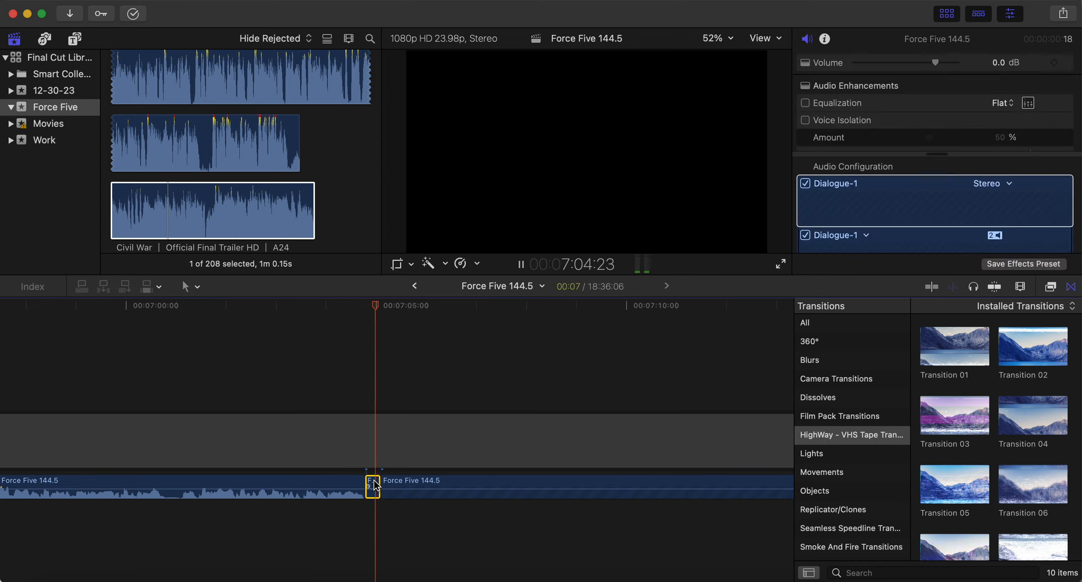
key(Delete)
key(space)
click(403, 478)
drag(405, 482, 394, 488)
click(322, 529)
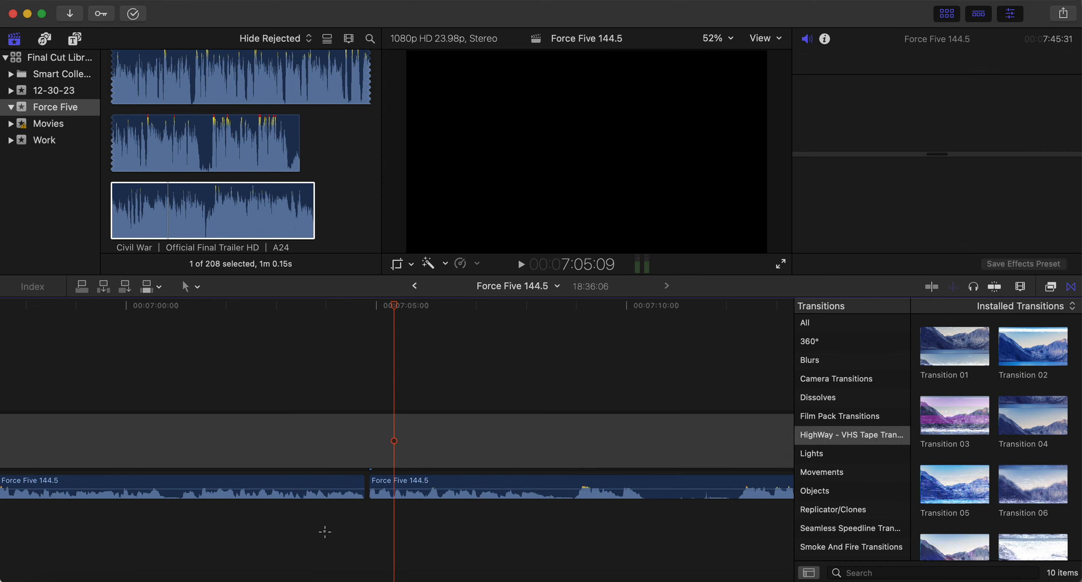
key(space)
- Delete the Force Five 144.5 audio between about 7:08 and 7:12, close the gap, and play back the join
key(b)
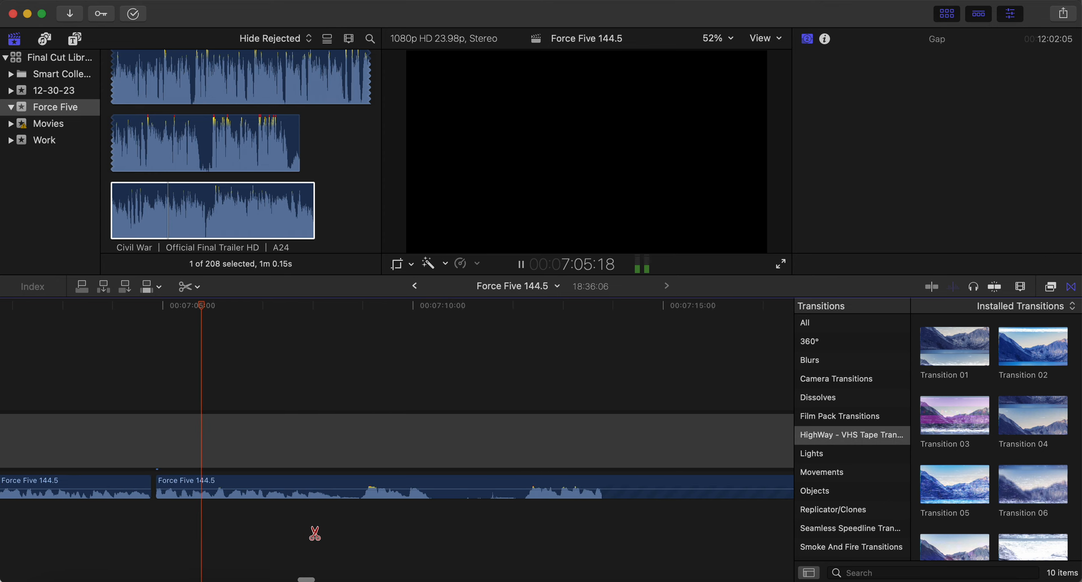
click(342, 482)
key(space)
click(523, 487)
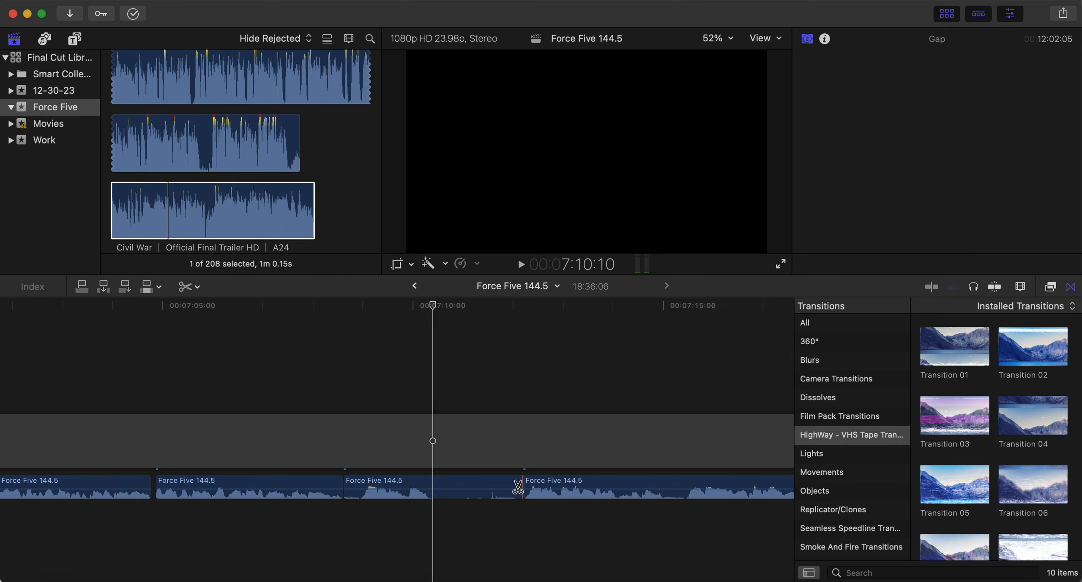
key(a)
click(510, 490)
key(Delete)
drag(552, 489, 378, 489)
click(292, 531)
key(space)
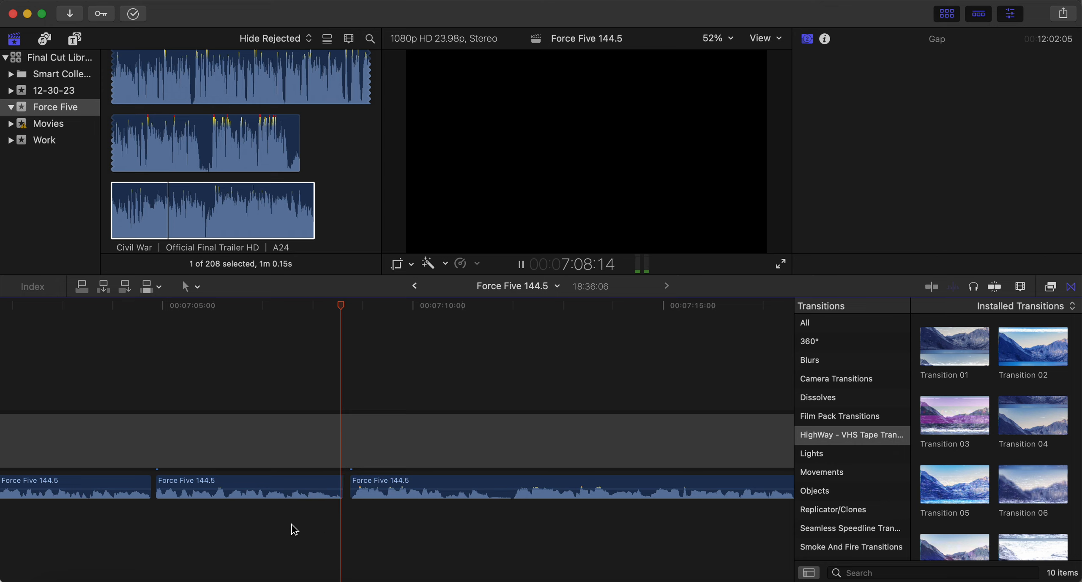
- Cut out the short pause starting at about 7:11, move the following Force Five 144.5 clip earlier, and play back the join
key(b)
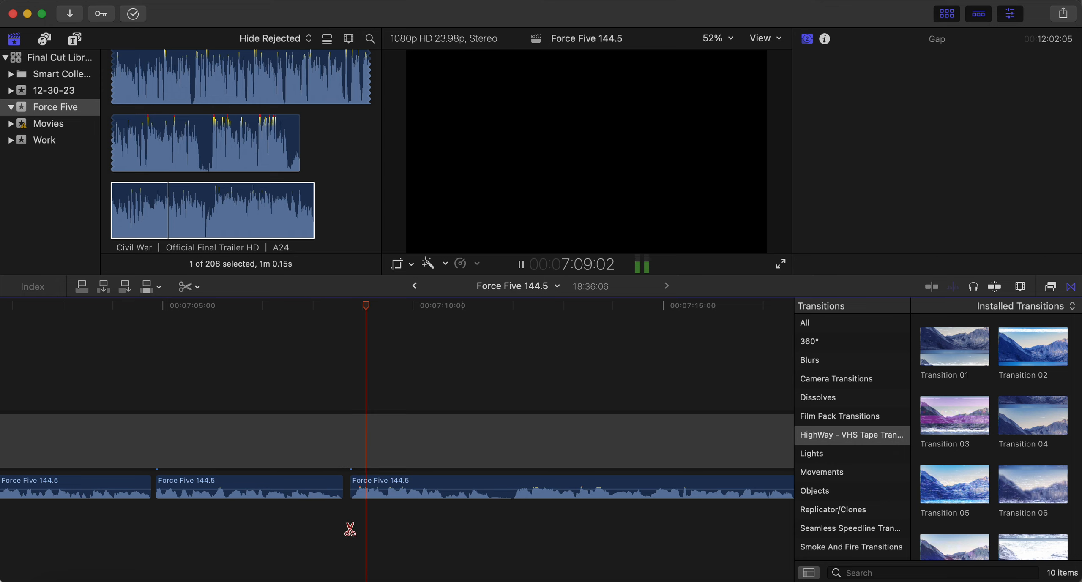
click(371, 486)
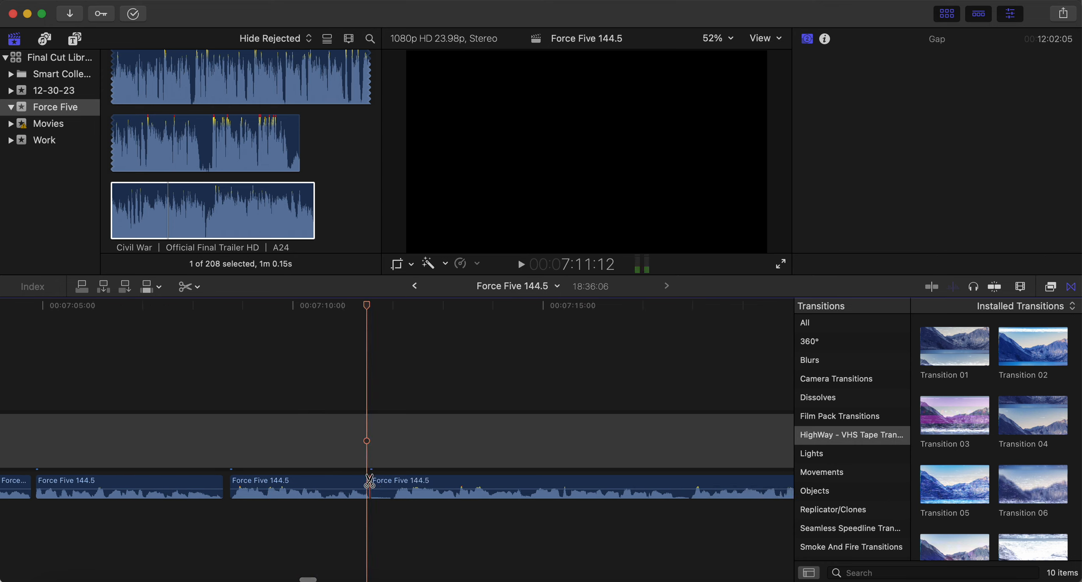
click(394, 480)
key(a)
click(382, 483)
key(Delete)
key(space)
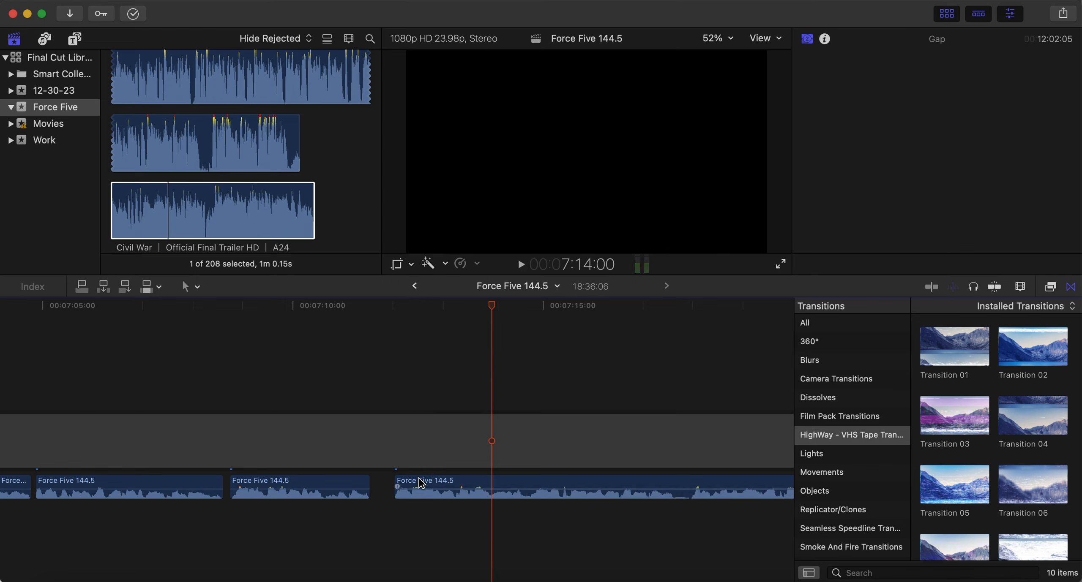
drag(422, 483, 402, 483)
key(b)
key(space)
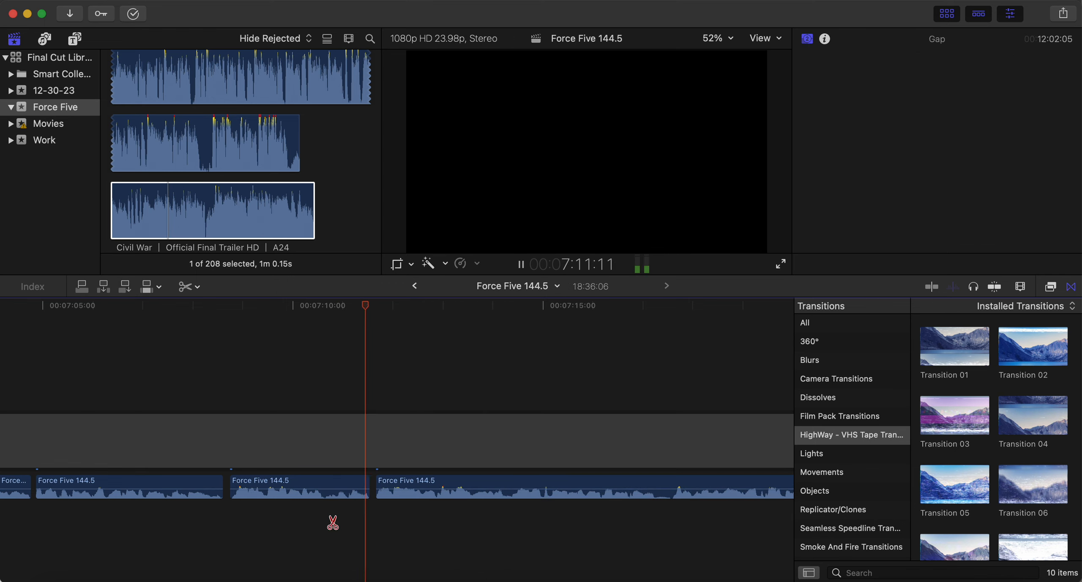
scroll(332, 523, right, 5)
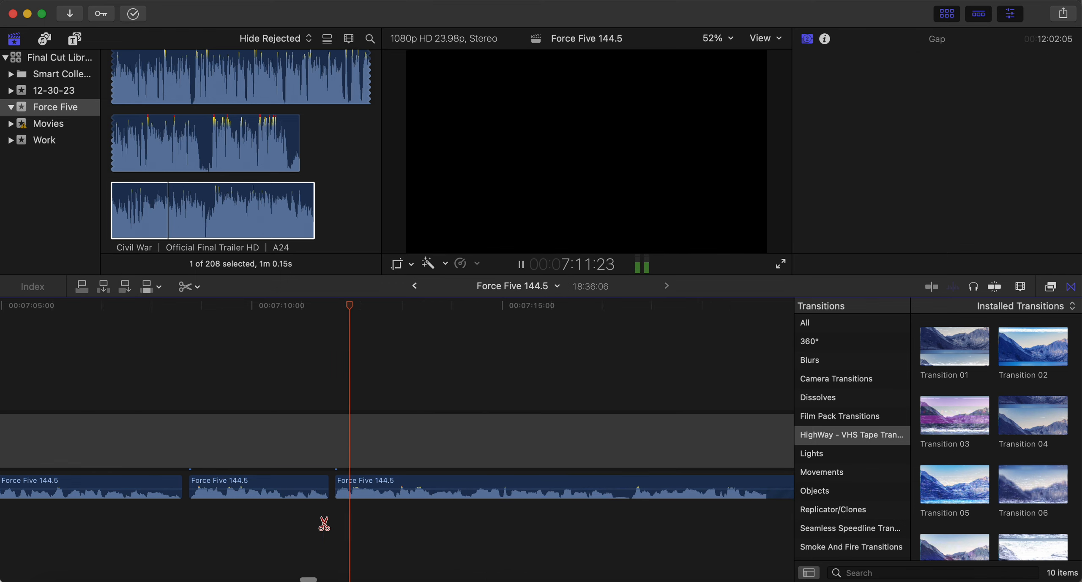
- Cut out the short pause in the Force Five 144.5 audio at about 7:17, tighten the gap, and play back the join
click(343, 483)
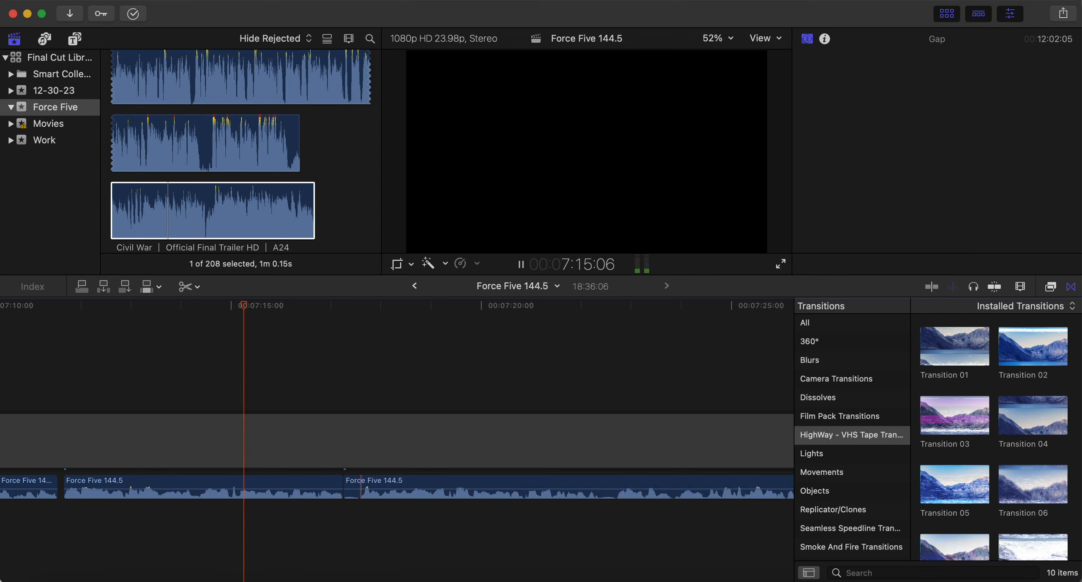
click(361, 487)
key(a)
click(354, 487)
key(Delete)
drag(374, 486, 366, 481)
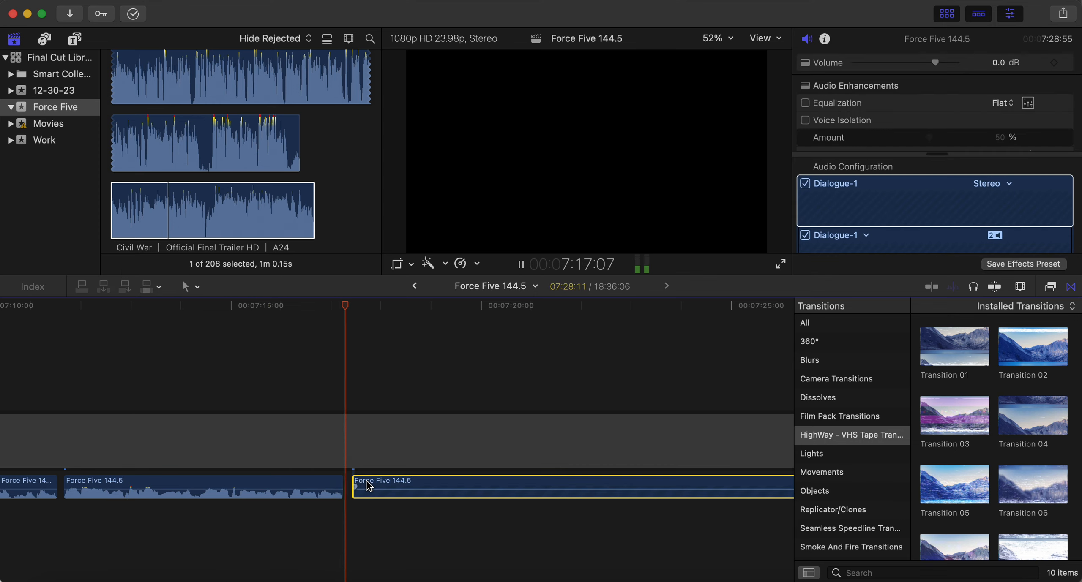
click(326, 519)
- Delete the pause in the Force Five 144.5 audio between about 7:34 and 7:36, move the following clip earlier, and play back the join
key(b)
scroll(321, 520, right, 5)
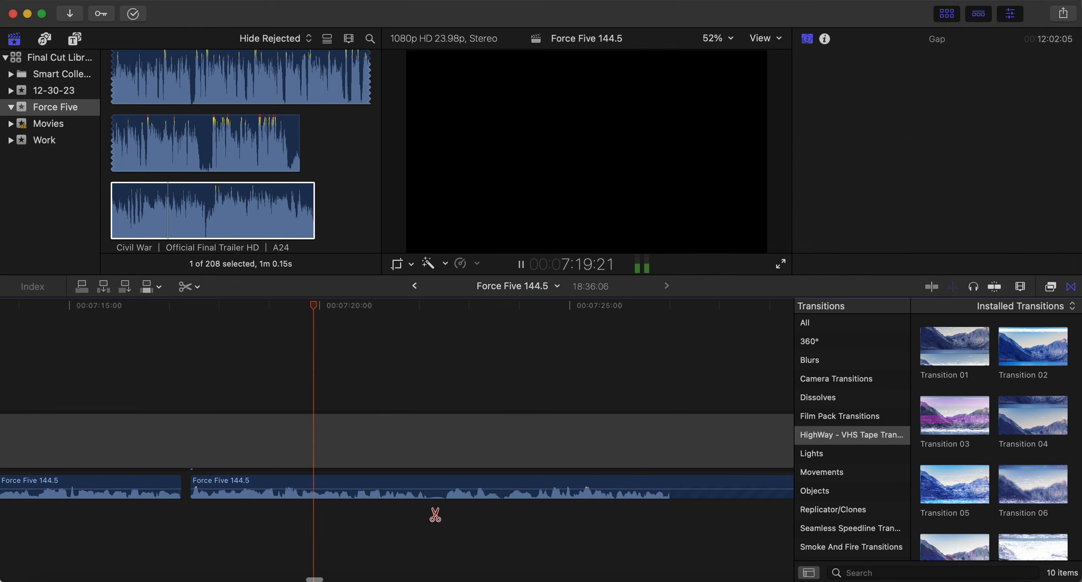
scroll(435, 516, right, 5)
key(space)
scroll(433, 514, right, 5)
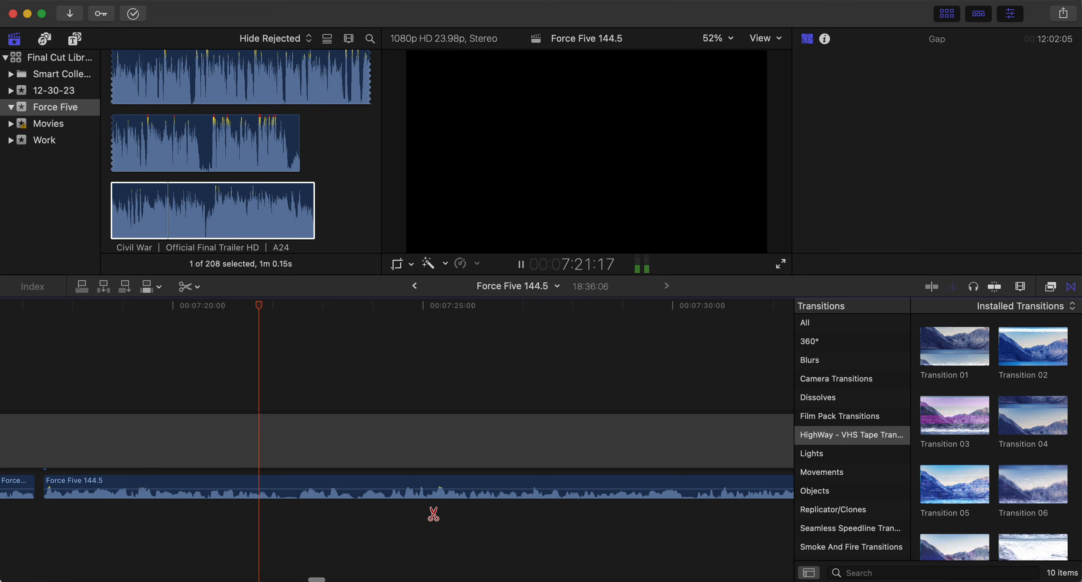
scroll(433, 515, right, 6)
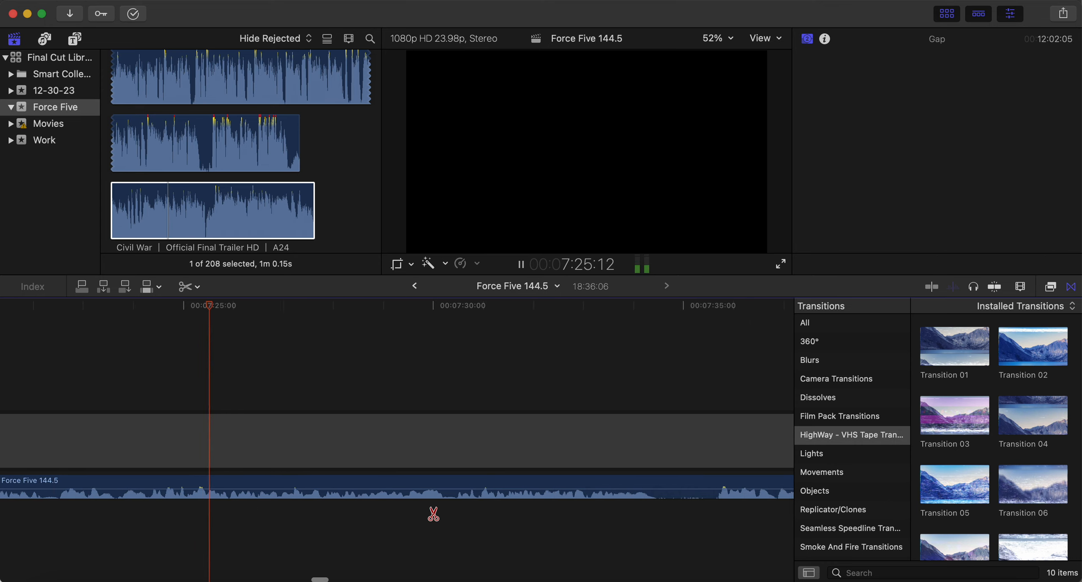
scroll(465, 503, right, 3)
click(575, 486)
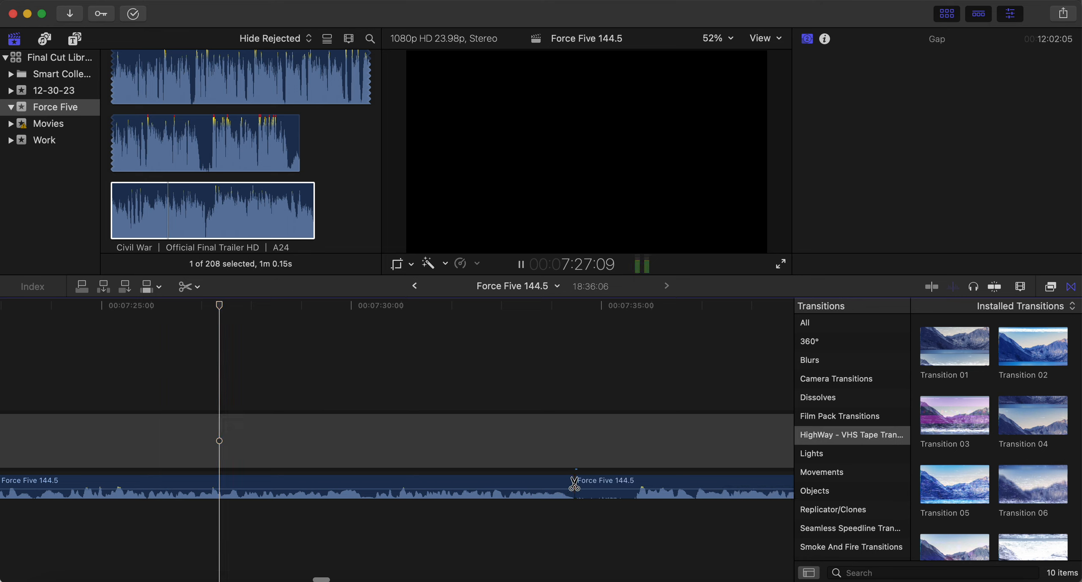
click(636, 485)
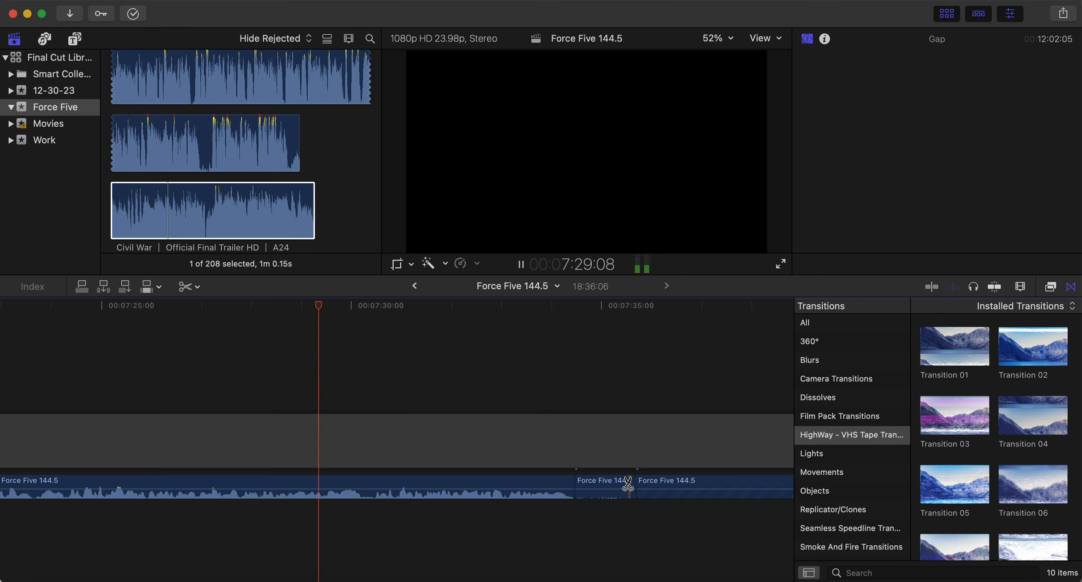
key(a)
click(626, 485)
key(Delete)
drag(660, 483, 607, 479)
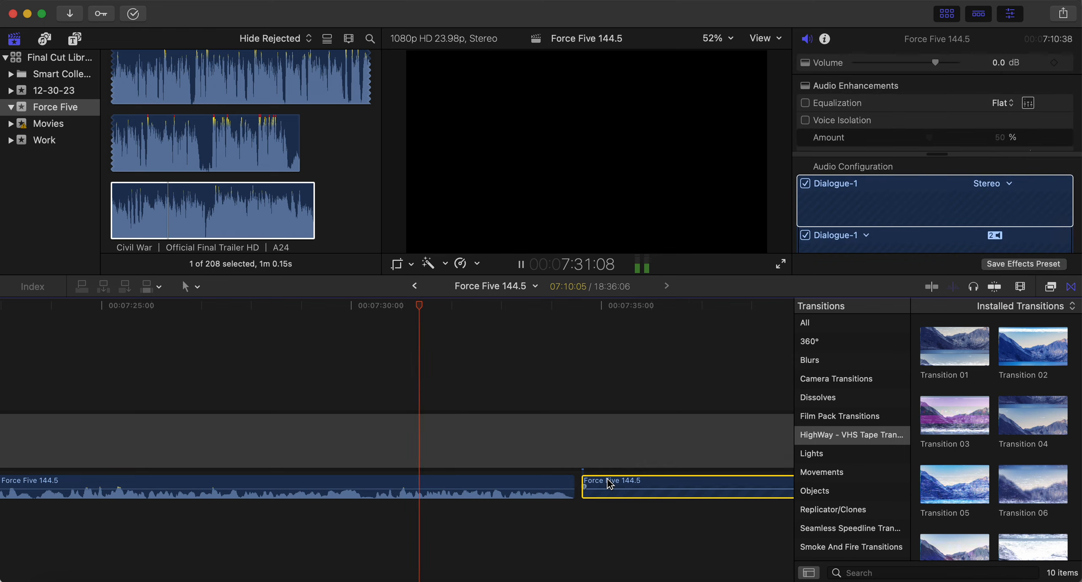
click(521, 526)
- Delete the Force Five 144.5 audio between about 7:40 and 7:42 and replay the dialogue leading up to the cut
scroll(522, 527, right, 4)
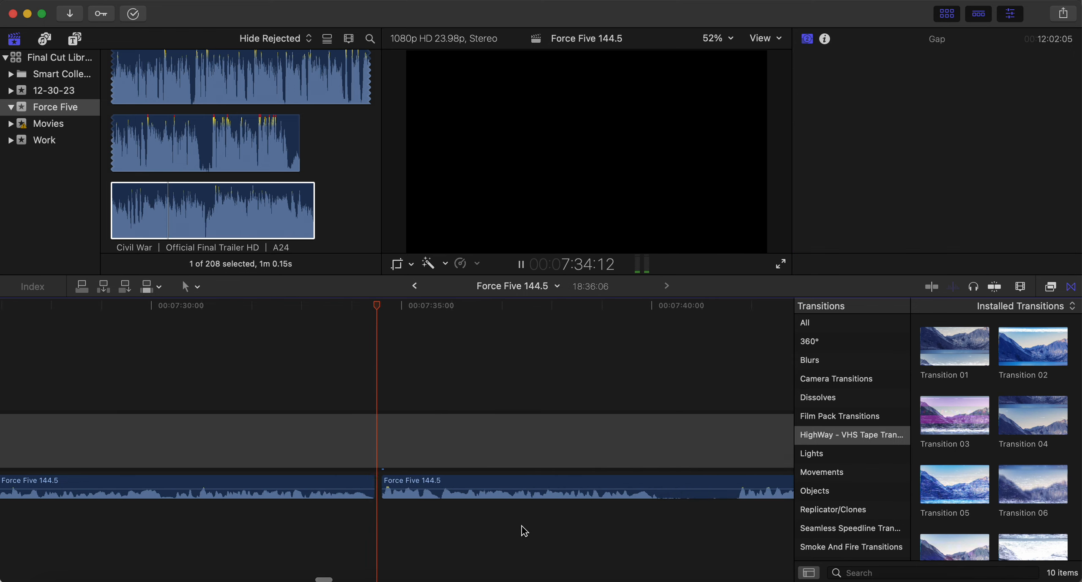
scroll(522, 528, right, 3)
key(b)
click(524, 484)
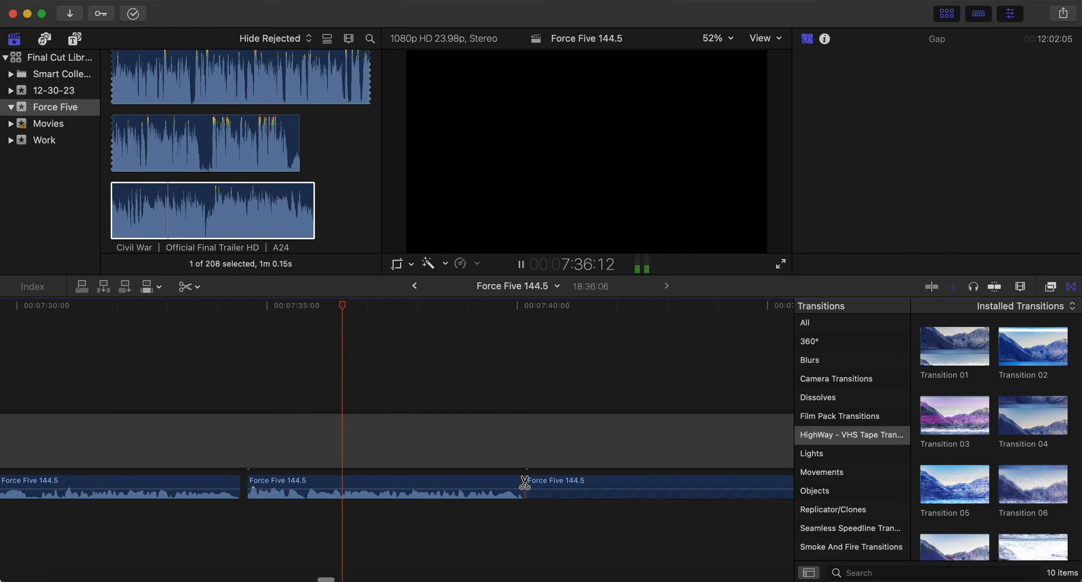
click(604, 485)
key(a)
scroll(510, 486, right, 3)
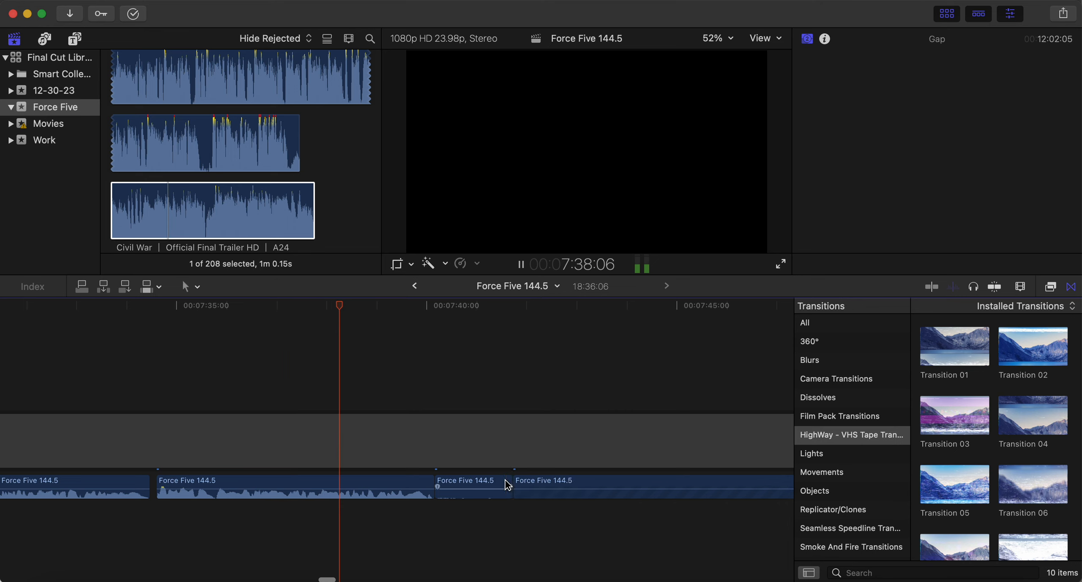
click(508, 485)
key(BackSpace)
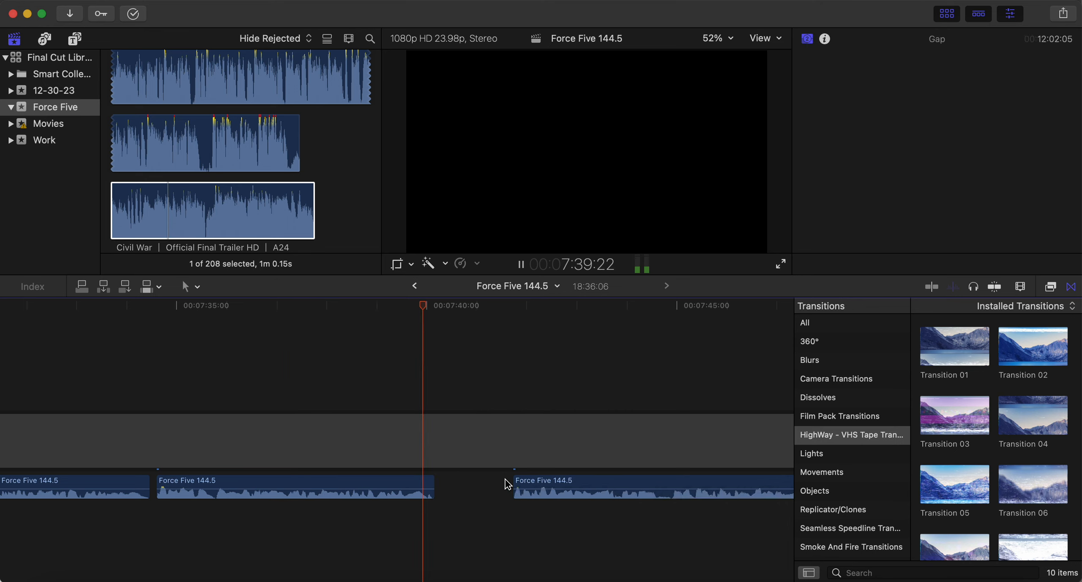
click(510, 507)
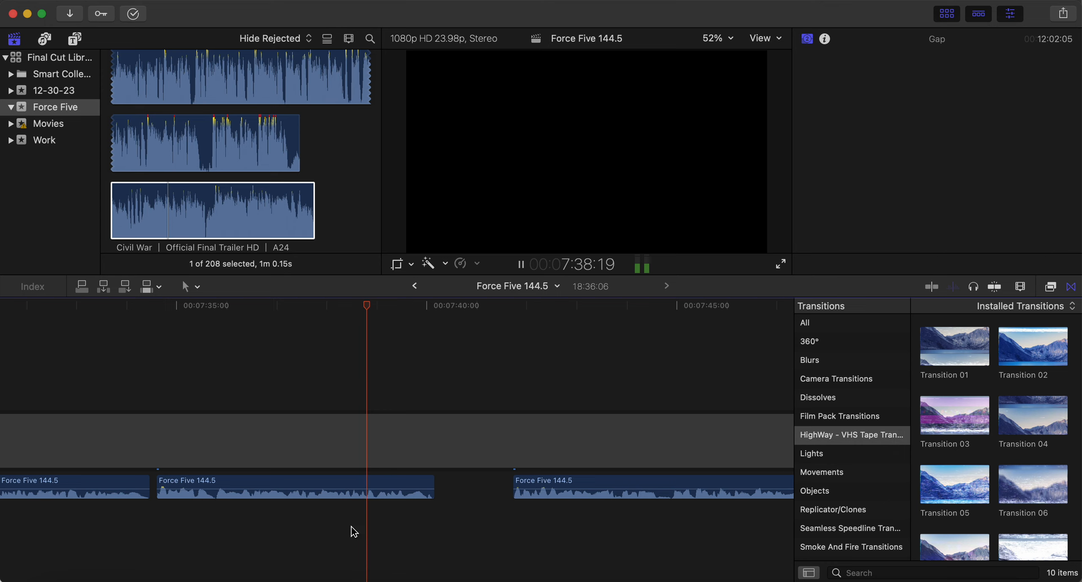
key(space)
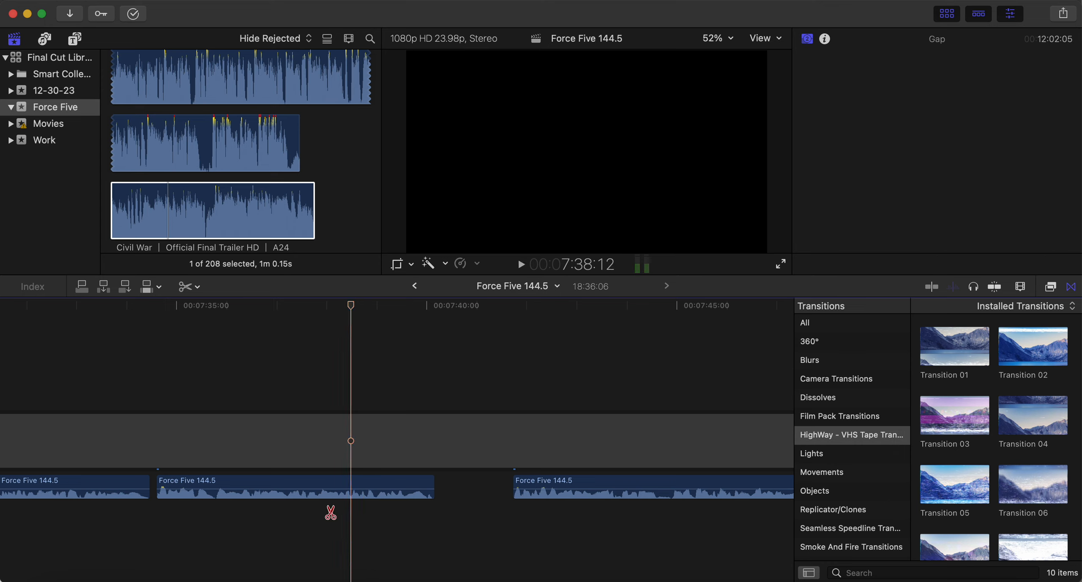
- Trim off the Force Five 144.5 audio between about 7:38 and 7:40, move the following clip up to the cut, and play back the join
click(345, 481)
key(a)
click(364, 482)
key(Delete)
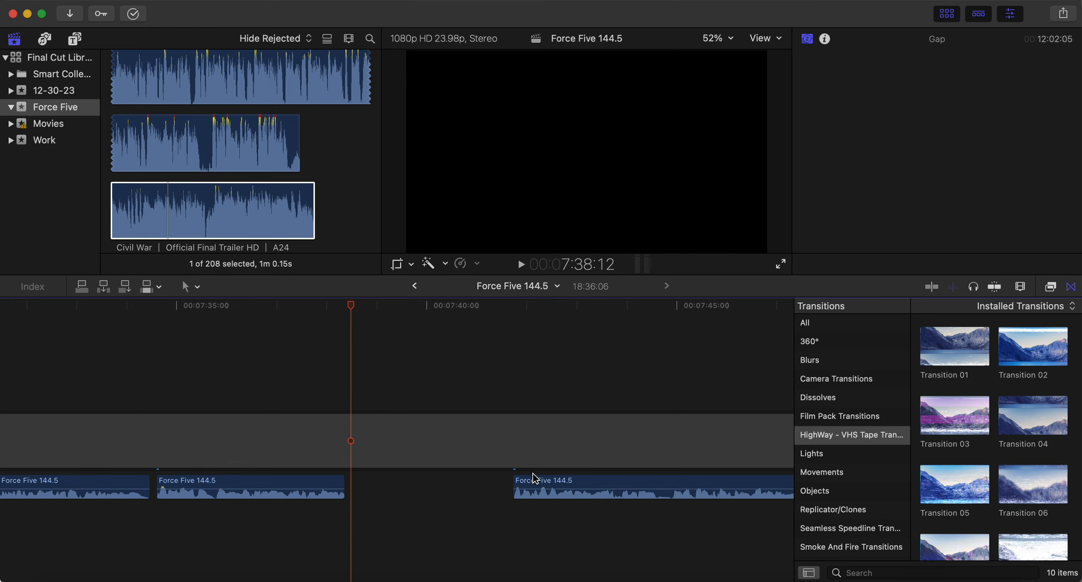
drag(535, 479, 362, 513)
click(311, 539)
key(space)
click(310, 521)
key(space)
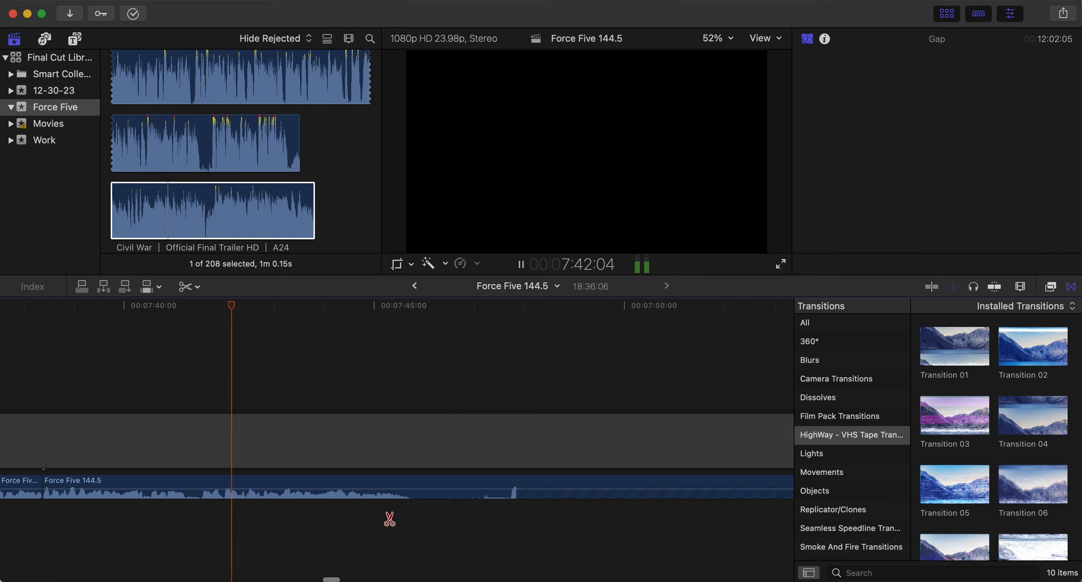
- Delete the Force Five 144.5 audio between about 7:46 and 7:48, move the following clip earlier, and play back the join
click(398, 486)
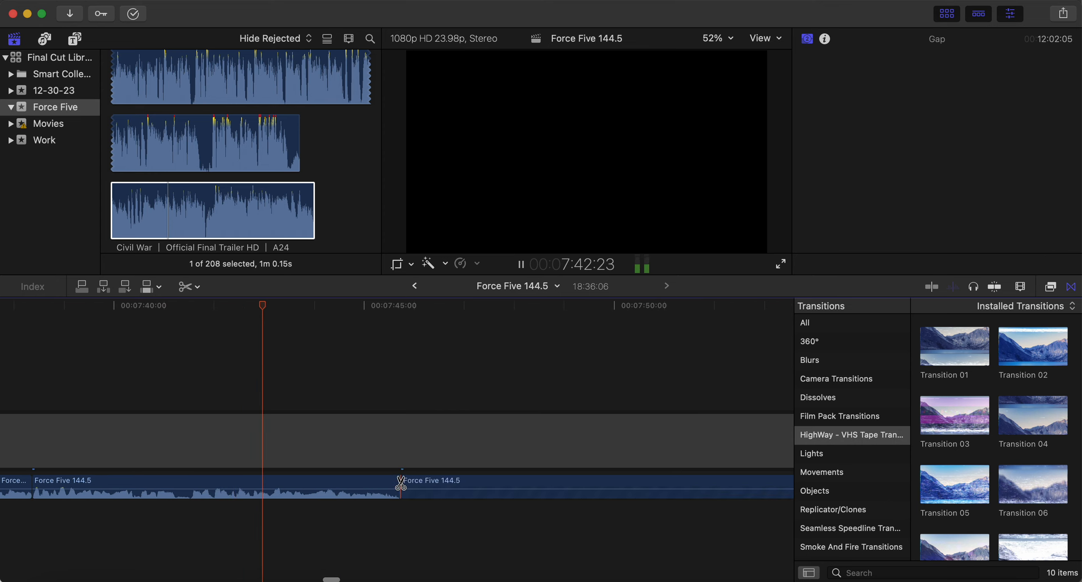
click(501, 484)
key(a)
click(490, 486)
key(Delete)
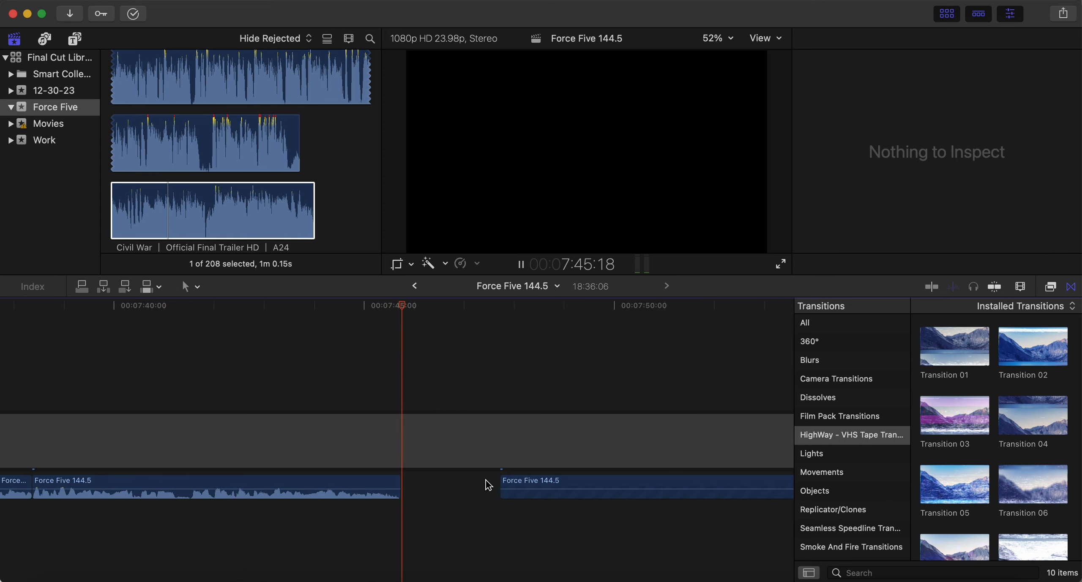
key(space)
drag(534, 486, 440, 481)
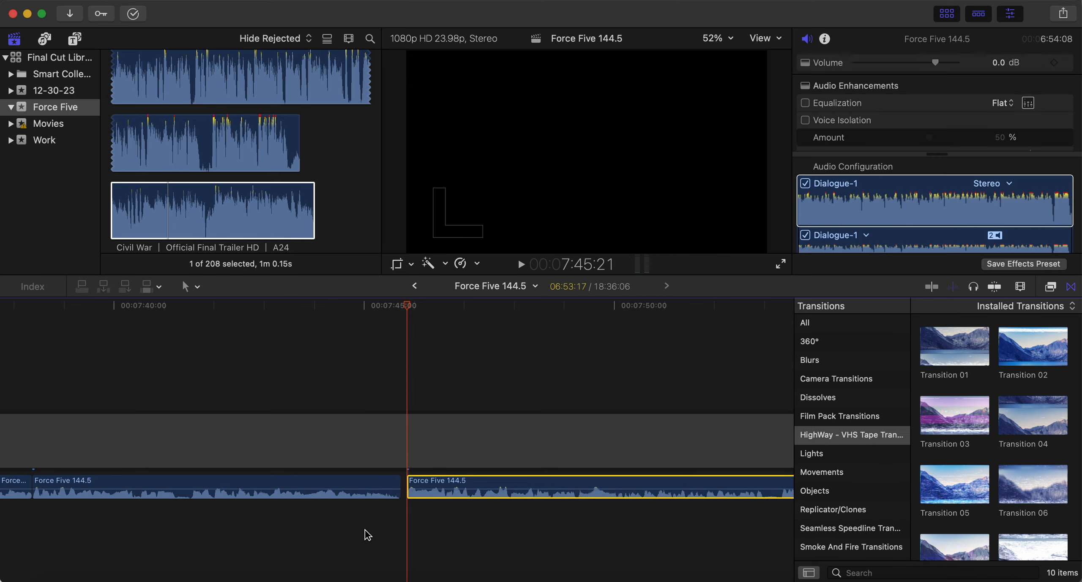
click(366, 535)
key(space)
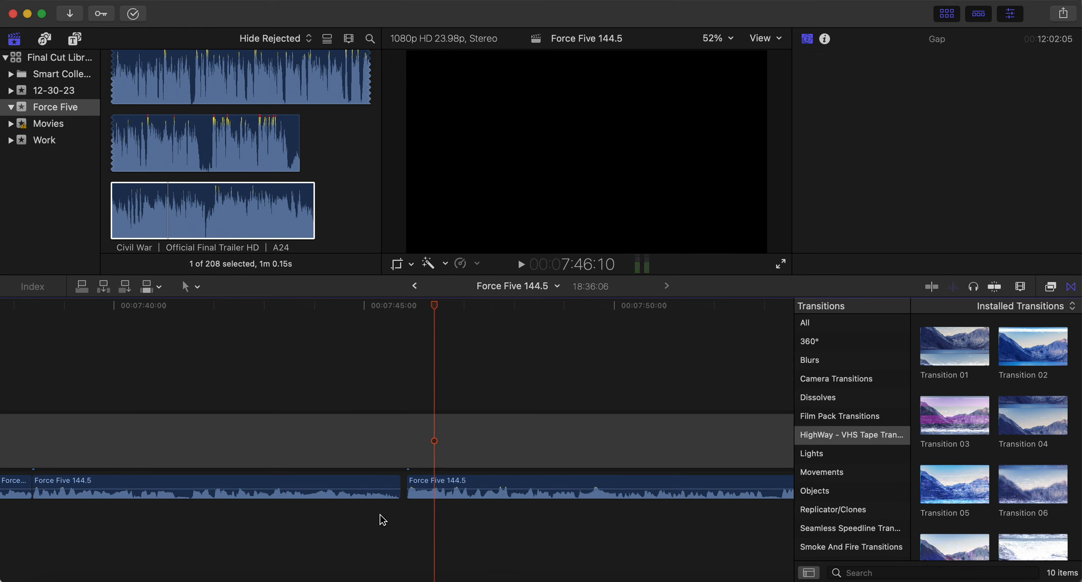
- Nudge the Force Five 144.5 clip starting at about 7:46 slightly later and play back the join
drag(424, 488, 426, 486)
click(362, 536)
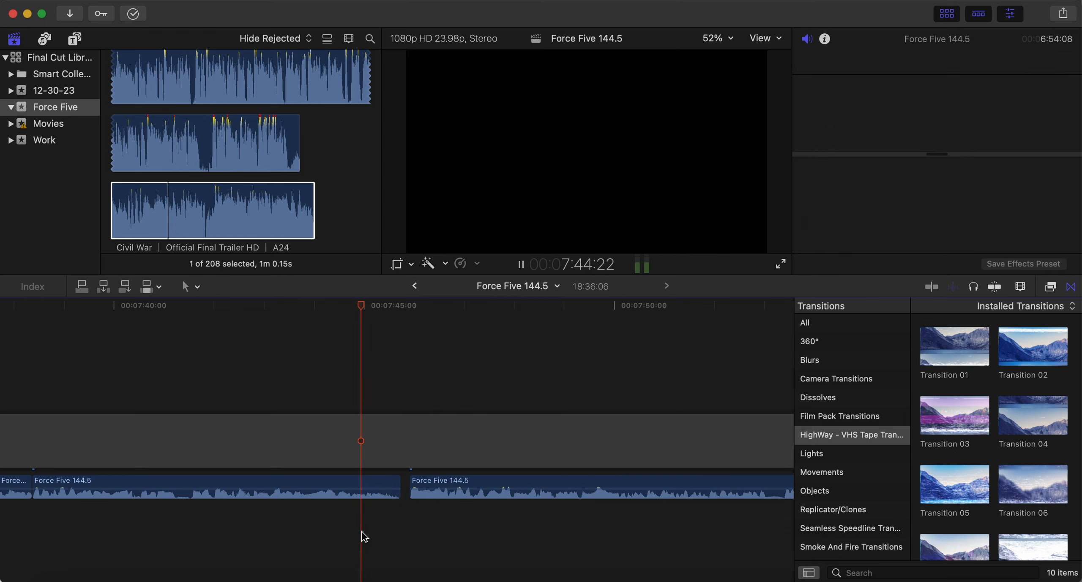
key(space)
- Remove the short pause in the Force Five 144.5 audio at about 7:53, tighten the gap, and play back the join
key(b)
key(space)
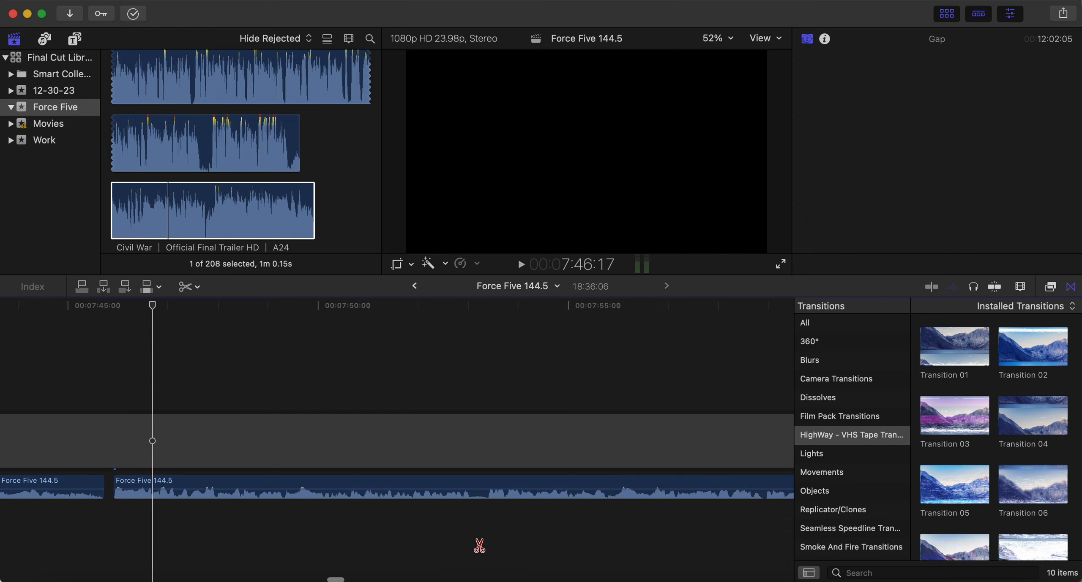
click(471, 486)
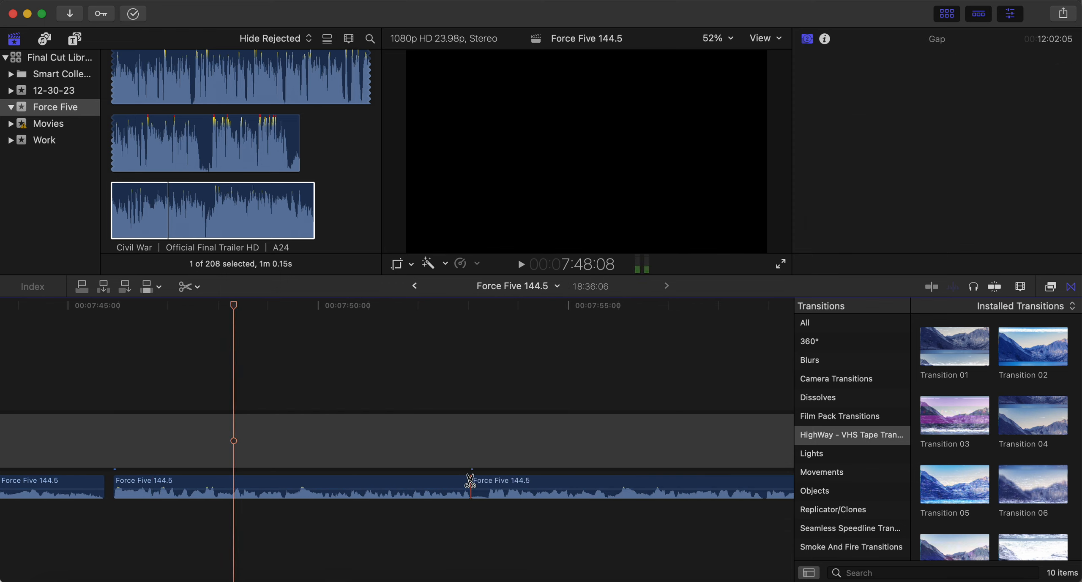
key(space)
key(a)
click(481, 486)
key(Delete)
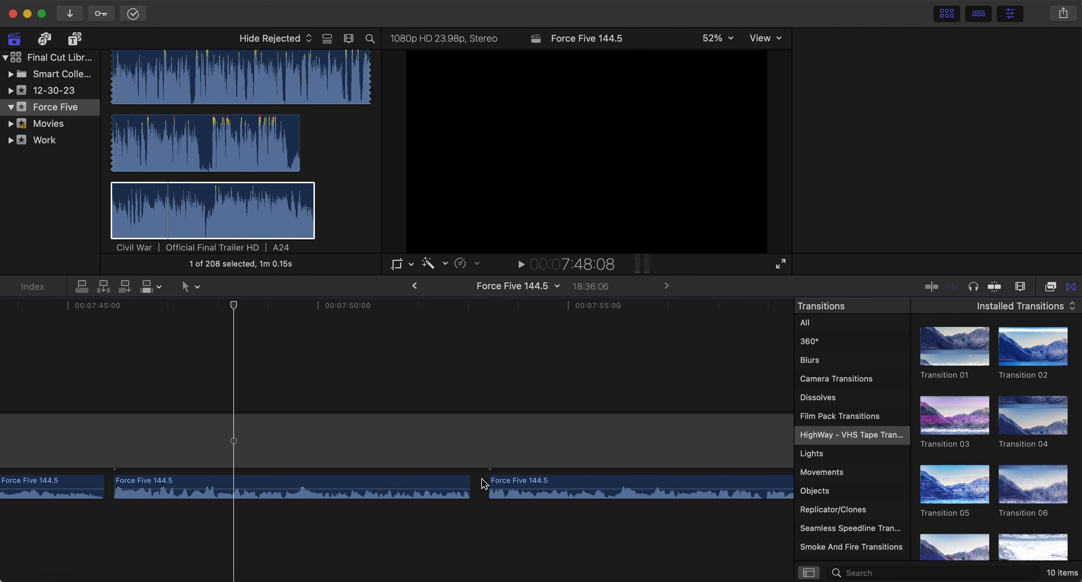
click(437, 524)
key(space)
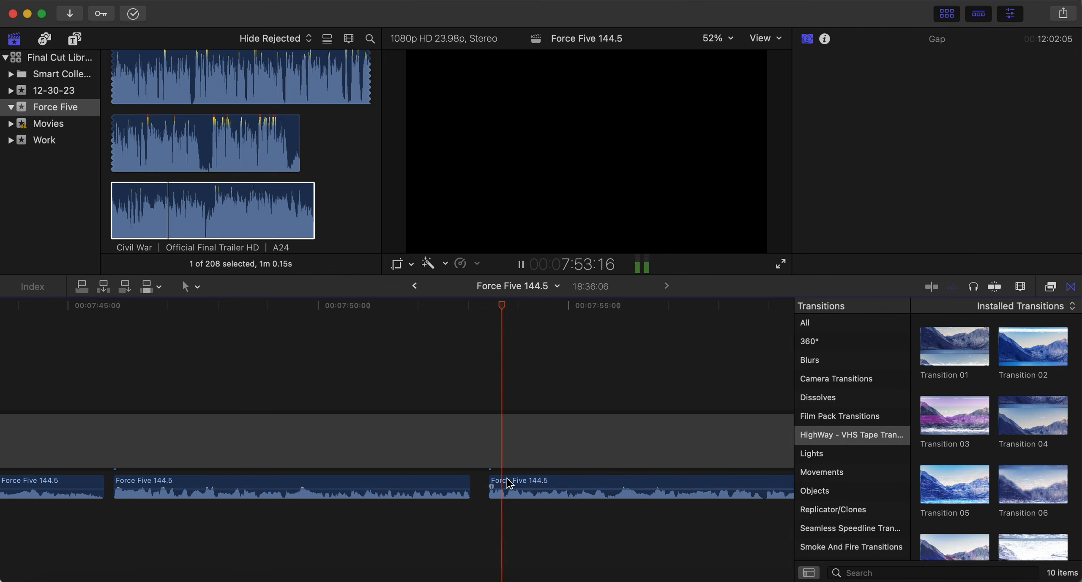
drag(506, 482, 491, 483)
click(389, 528)
key(space)
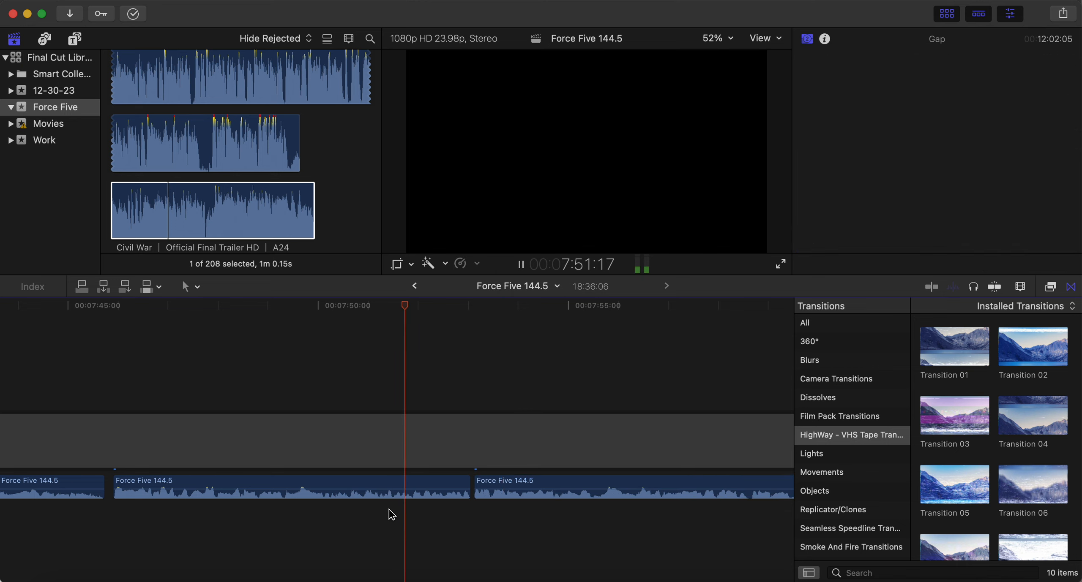
- Cut the brief pause at about 8:05 out of the Force Five 144.5 audio, move the following clip earlier, and play back the join
key(b)
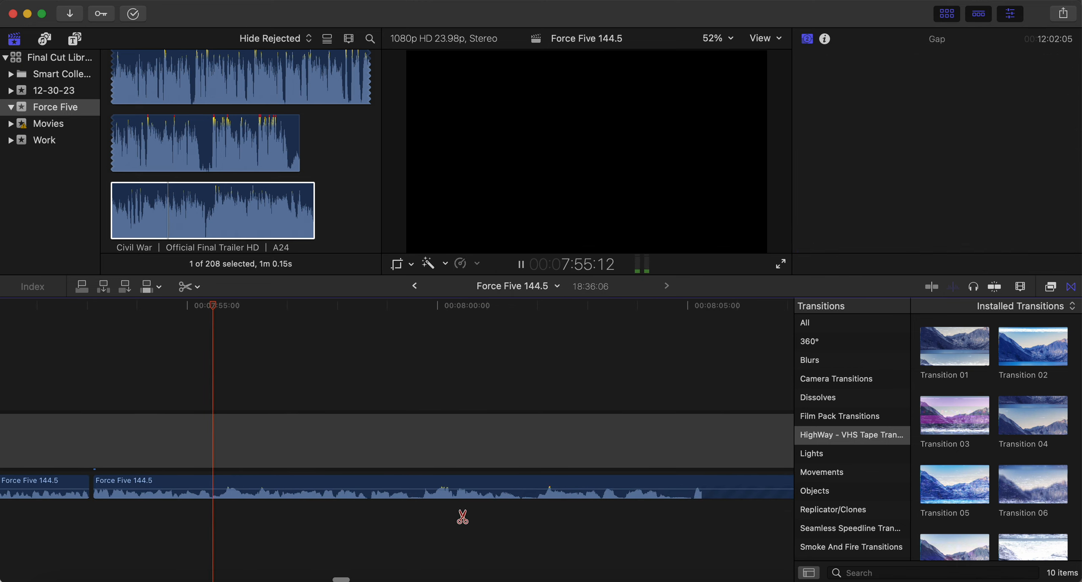
key(space)
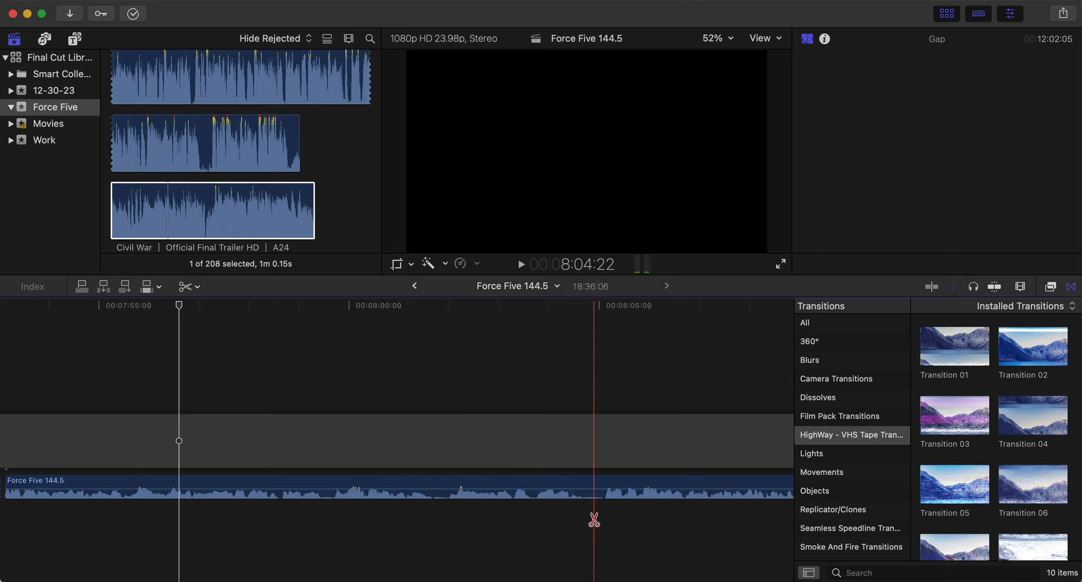
scroll(592, 519, right, 4)
click(440, 484)
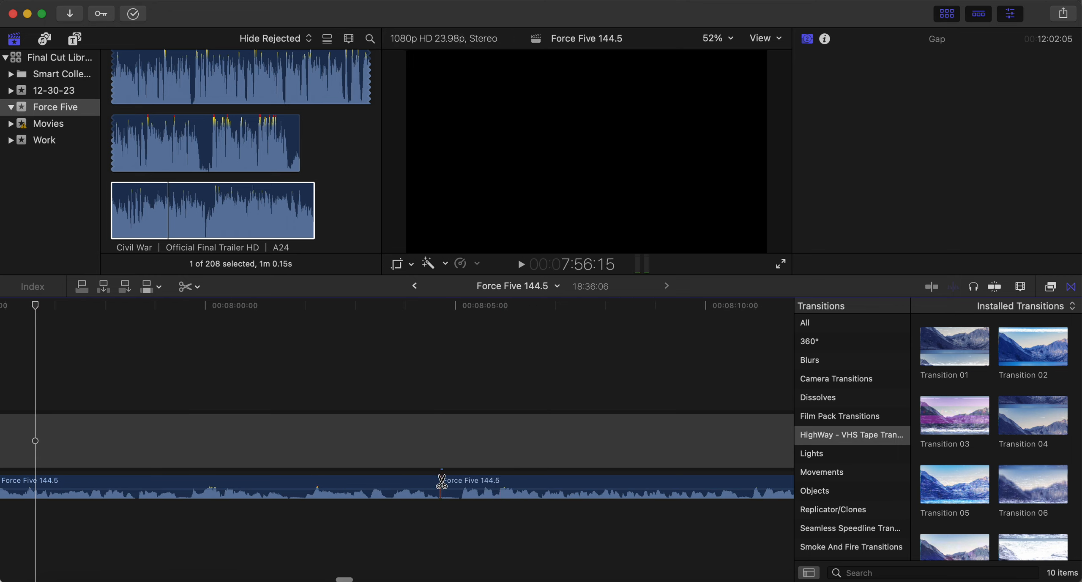
key(a)
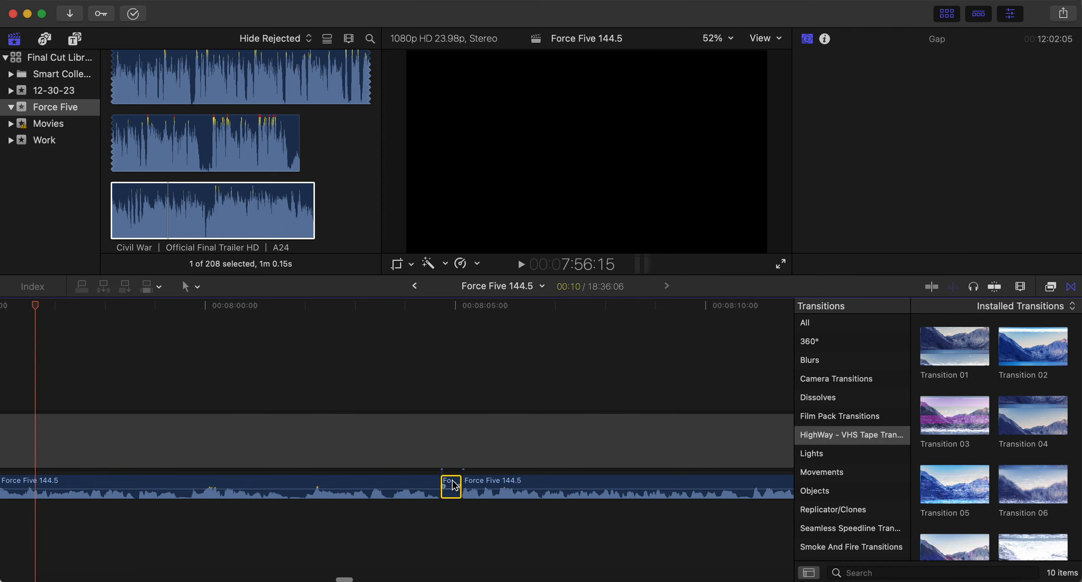
drag(464, 486, 466, 485)
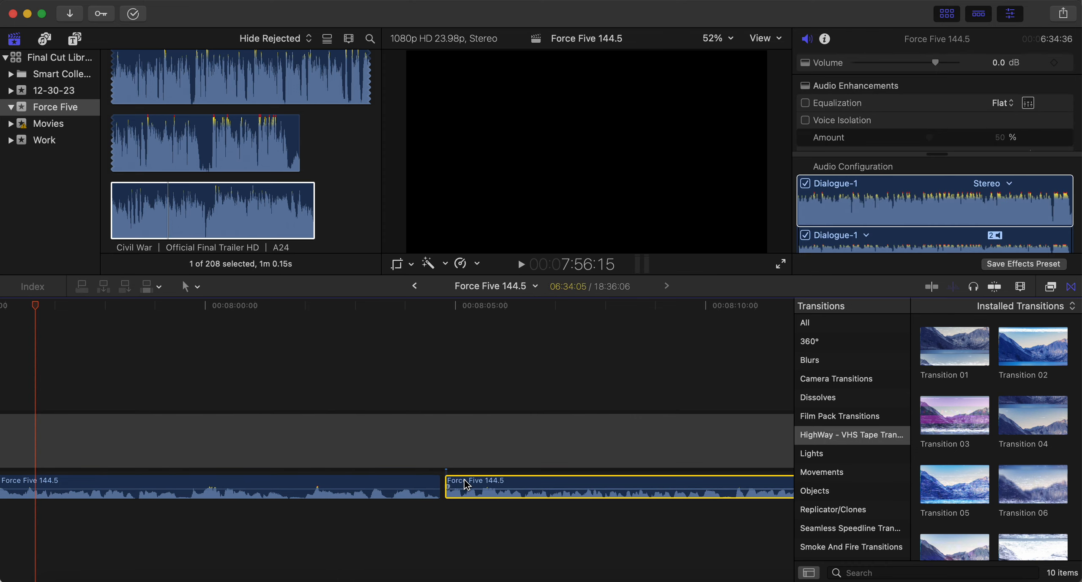
click(391, 534)
key(space)
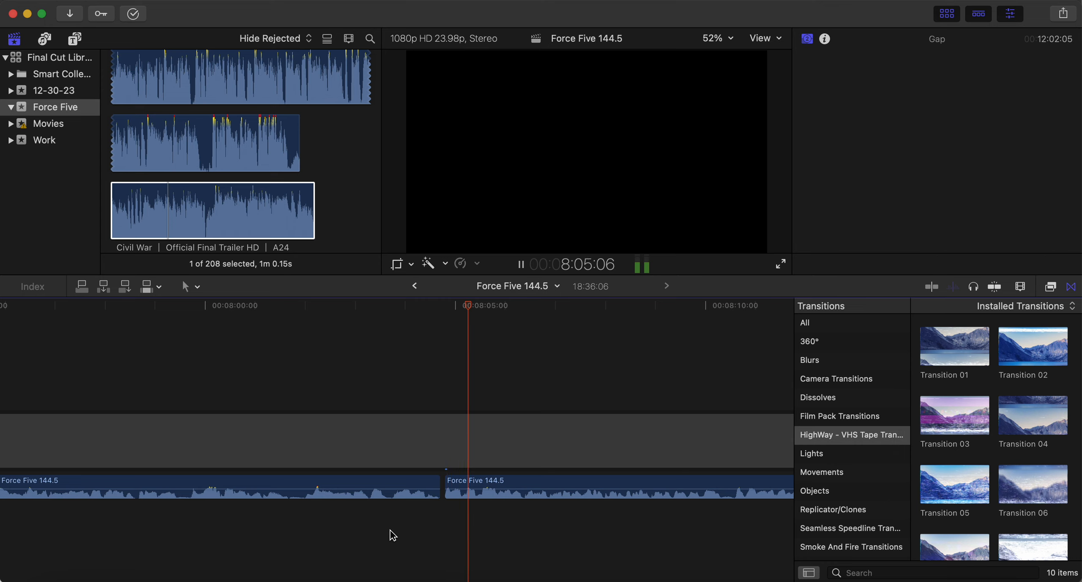
- Cut the short pause at about 8:15 out of the Force Five 144.5 audio, move the following clip earlier, and play back the join
scroll(557, 560, right, 10)
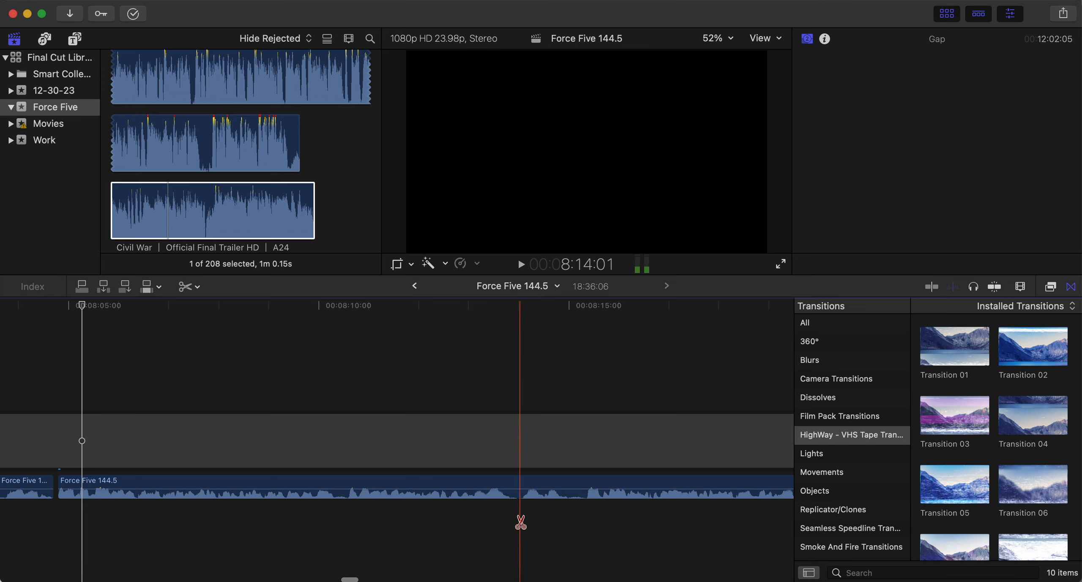
scroll(570, 519, right, 9)
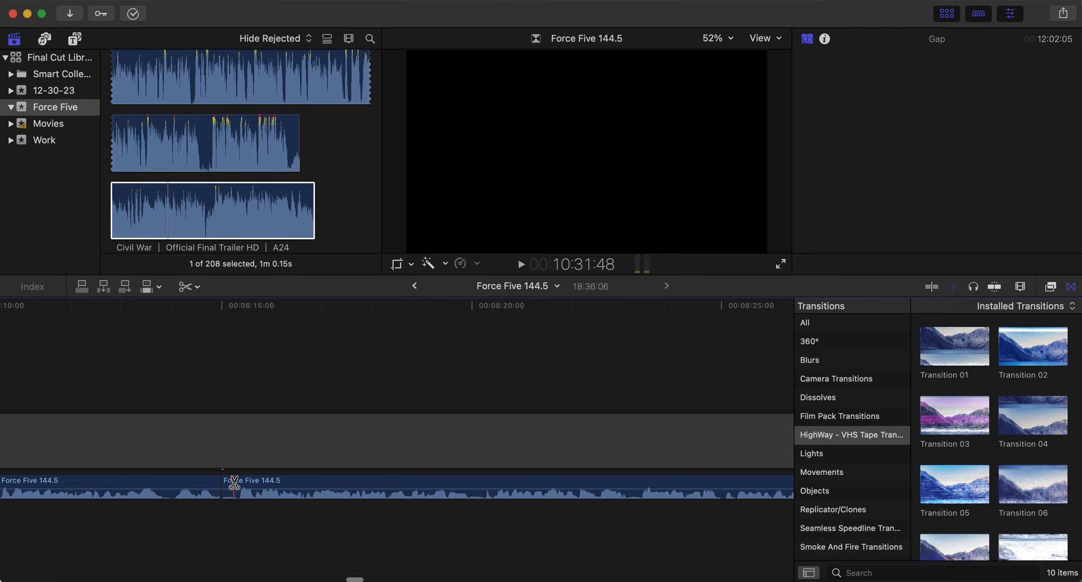
click(240, 483)
key(a)
click(232, 486)
key(BackSpace)
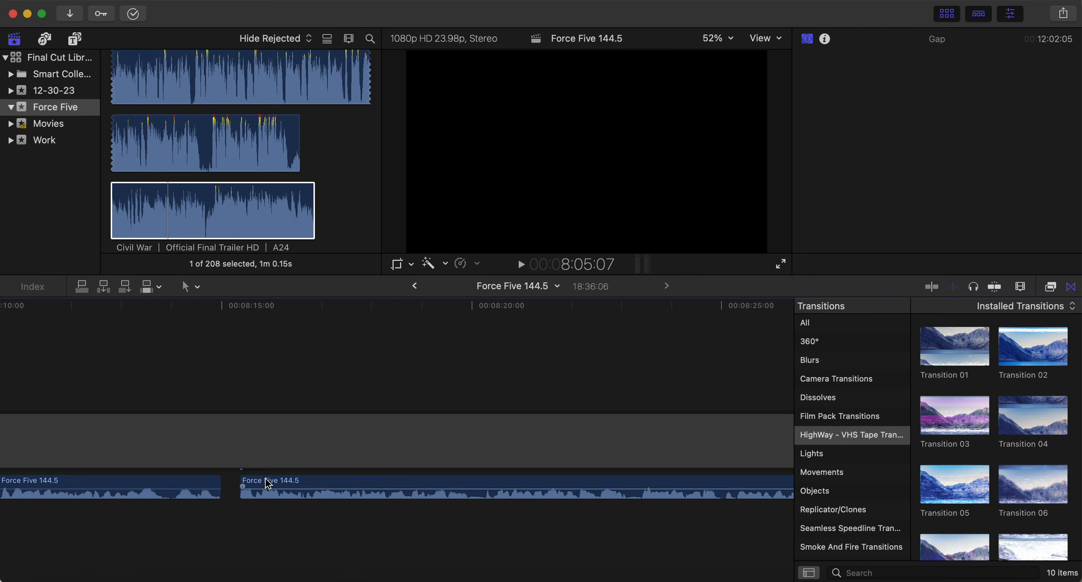
drag(265, 480, 253, 480)
click(185, 517)
key(space)
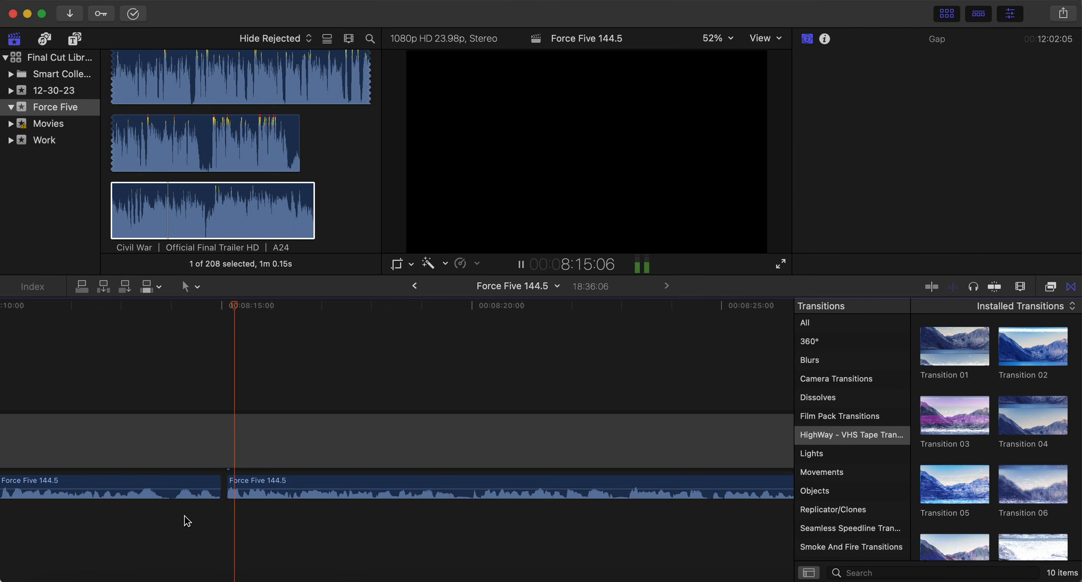
- Remove the pause at about 8:26 from the Force Five 144.5 audio, tighten the gap, and play back the join
key(b)
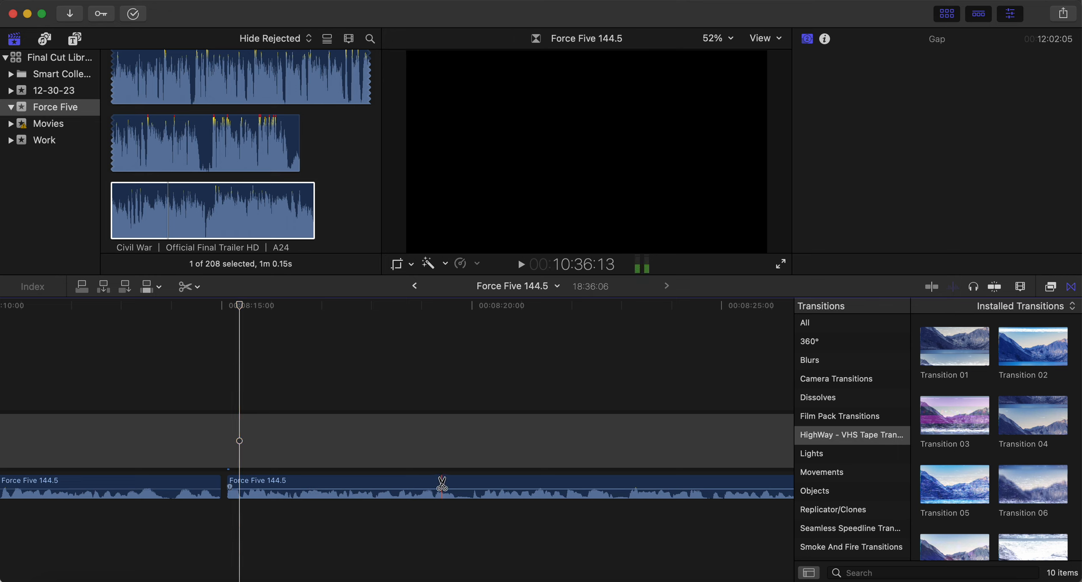
scroll(505, 483, right, 10)
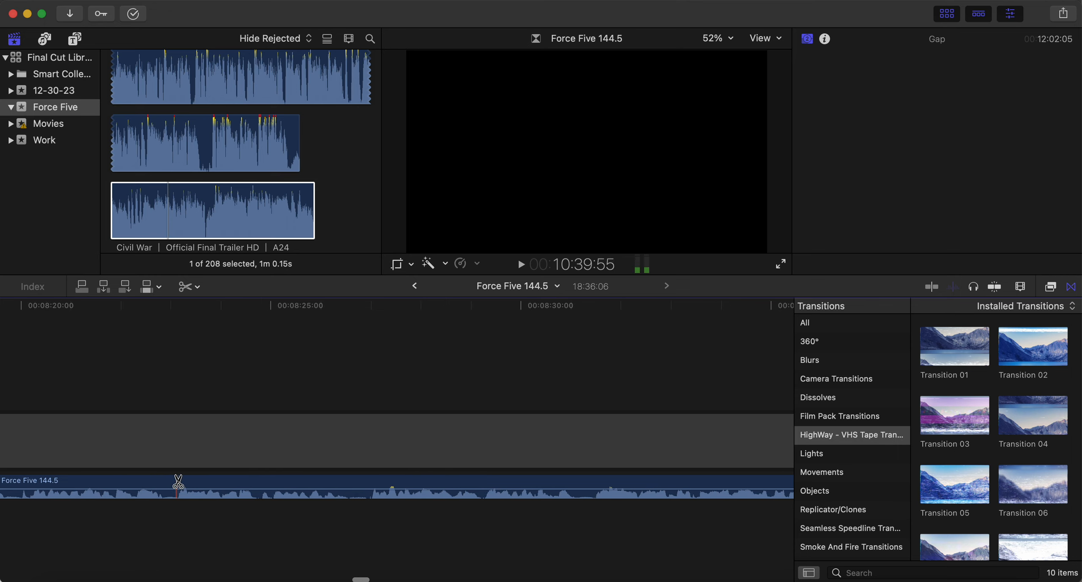
click(349, 486)
click(372, 482)
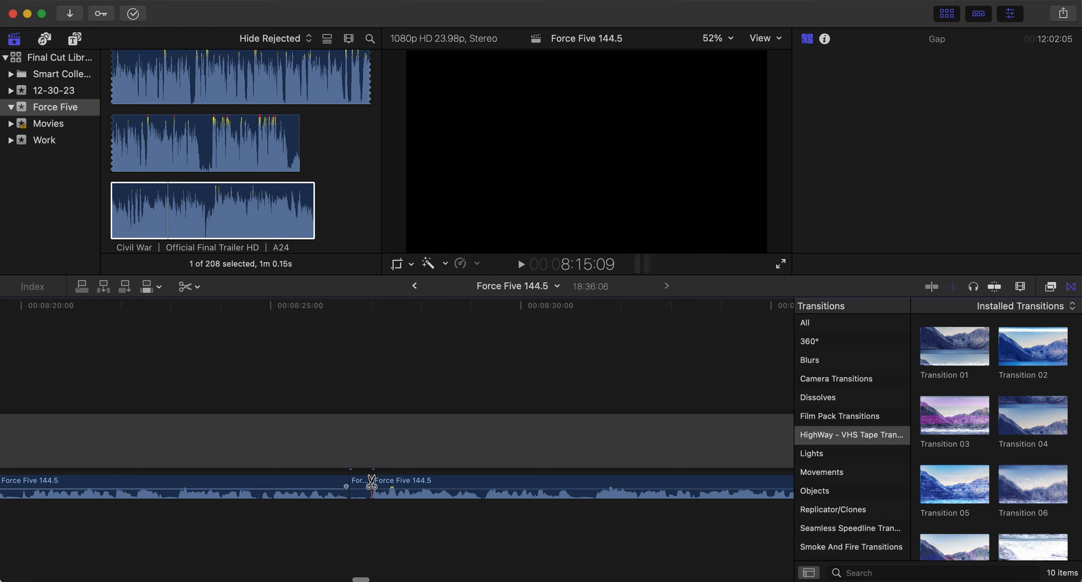
key(a)
click(363, 484)
key(Delete)
drag(397, 483, 383, 485)
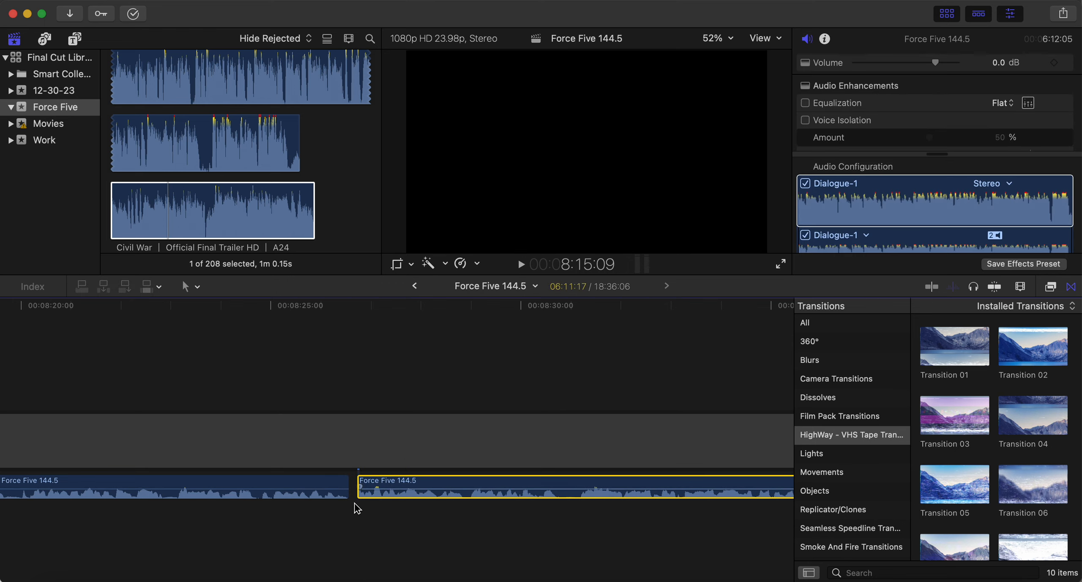
click(272, 531)
key(space)
- Delete the Force Five 144.5 audio between about 8:37 and 8:39, move the following clip earlier, and play back the join
key(b)
scroll(270, 533, right, 4)
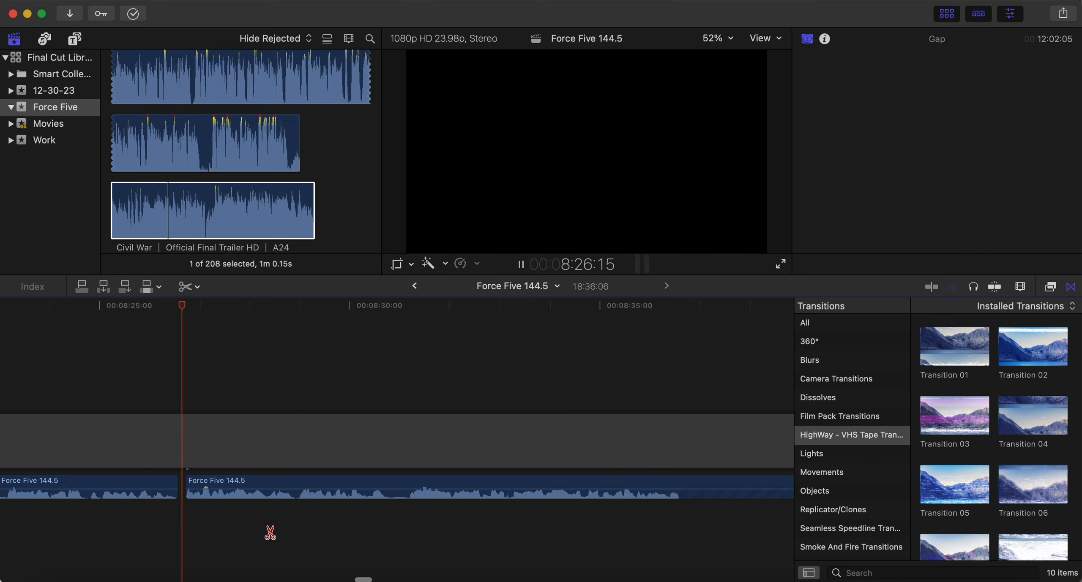
key(space)
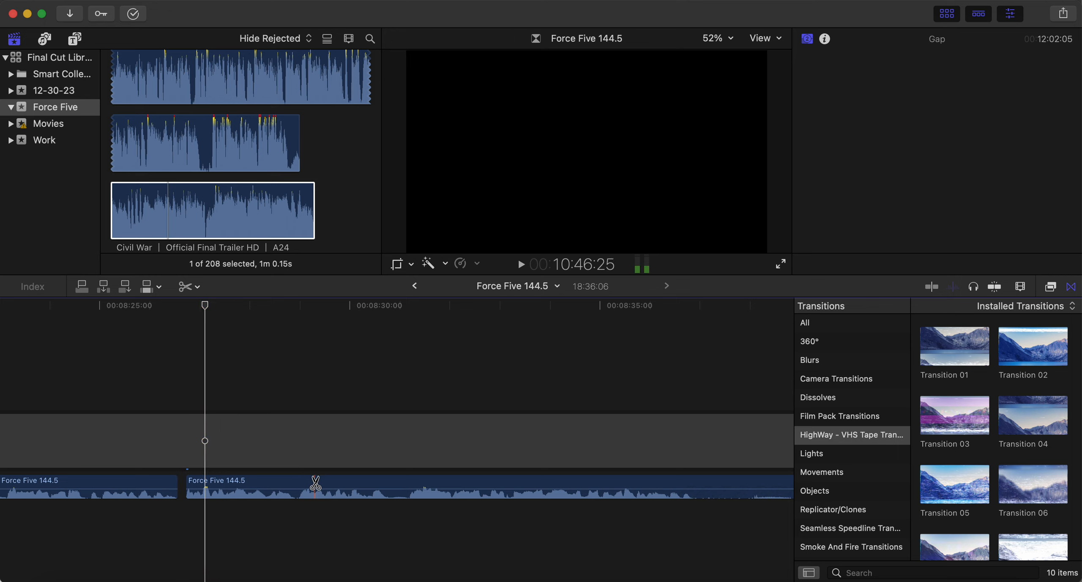
scroll(423, 484, right, 6)
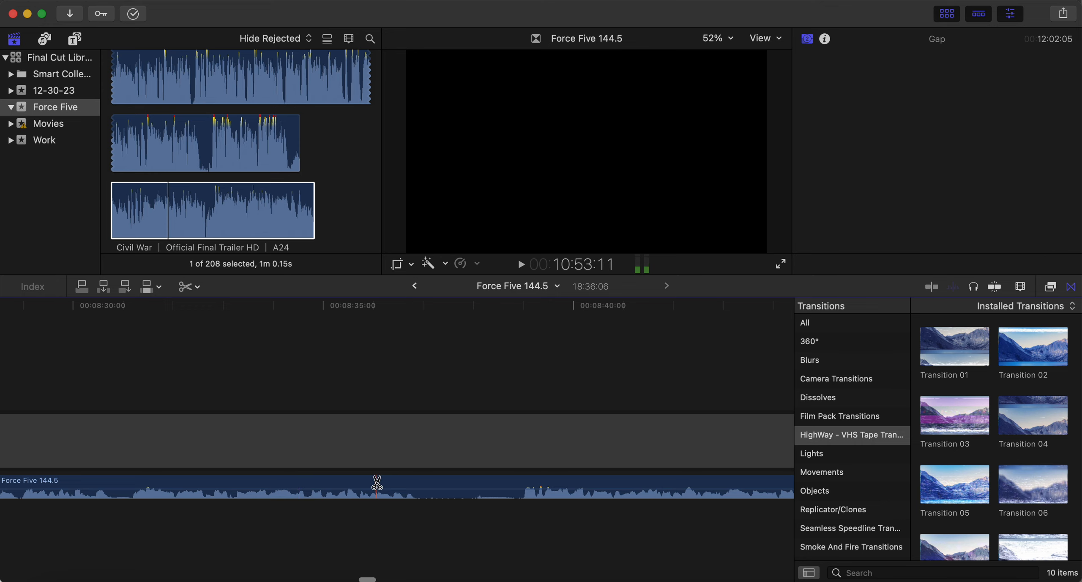
key(a)
click(514, 484)
key(Delete)
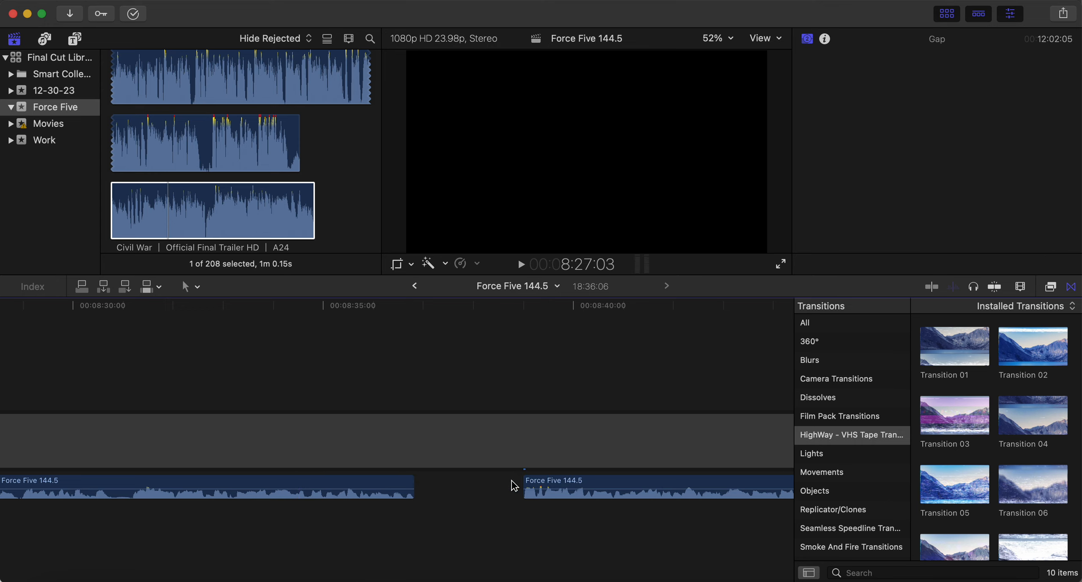
drag(526, 482, 437, 486)
click(347, 519)
key(space)
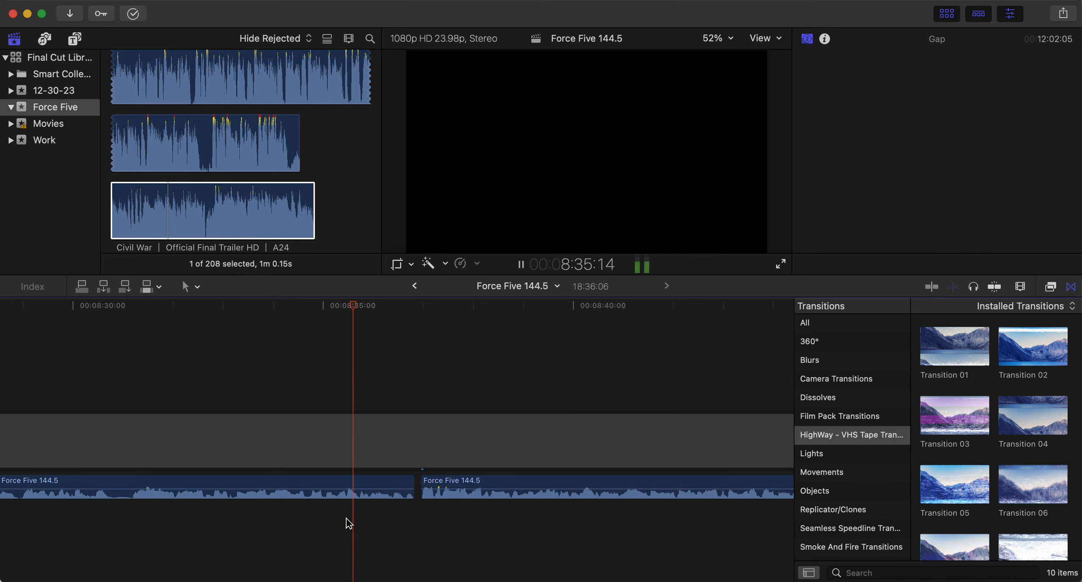
- Cut the brief pause at about 8:47 out of the Force Five 144.5 audio, move the following clip earlier, and play back the join
key(b)
scroll(344, 522, right, 2)
scroll(345, 522, right, 2)
key(space)
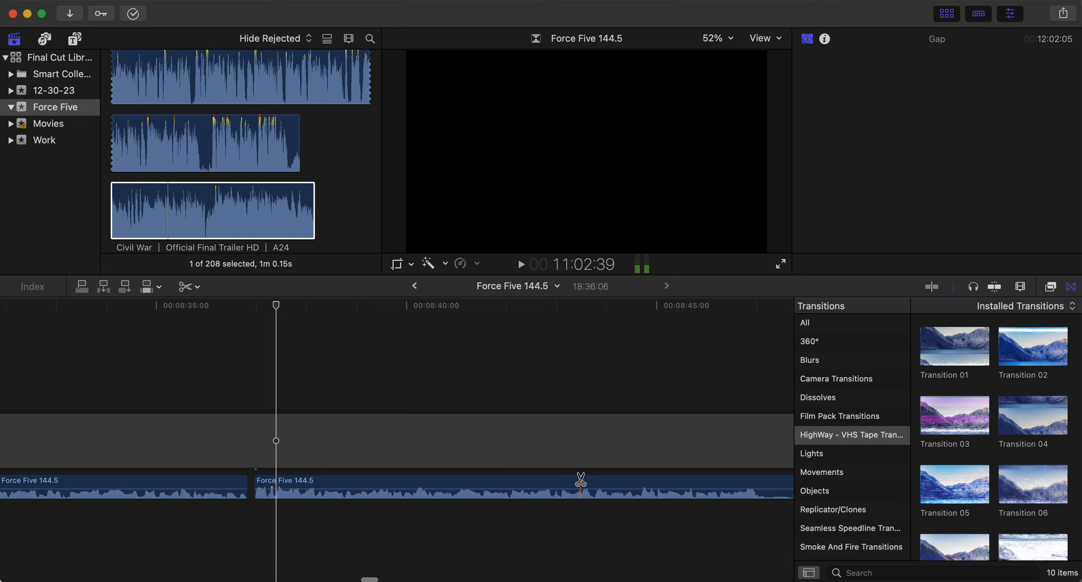
scroll(580, 479, right, 6)
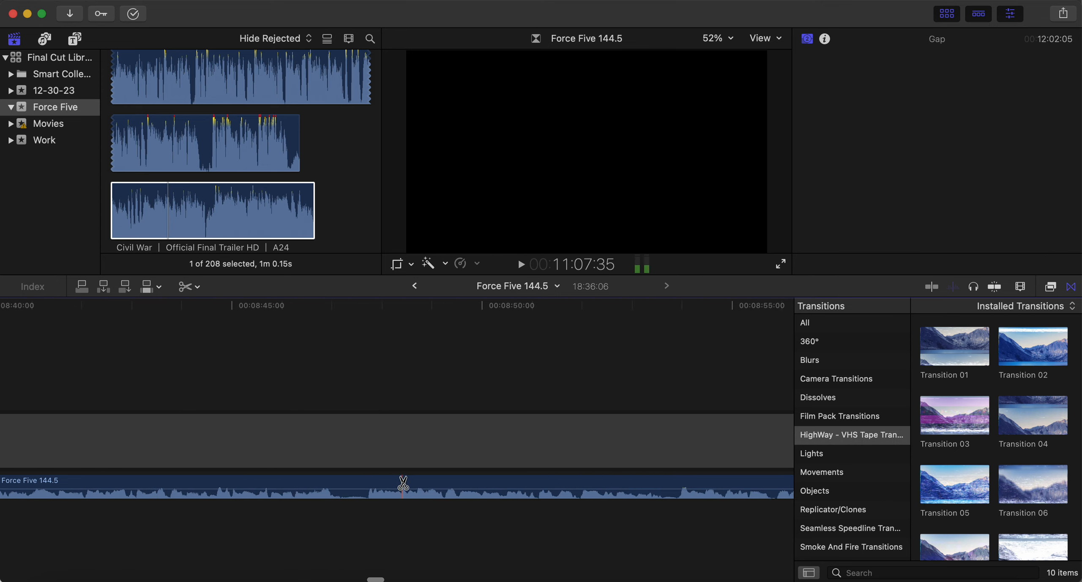
click(341, 483)
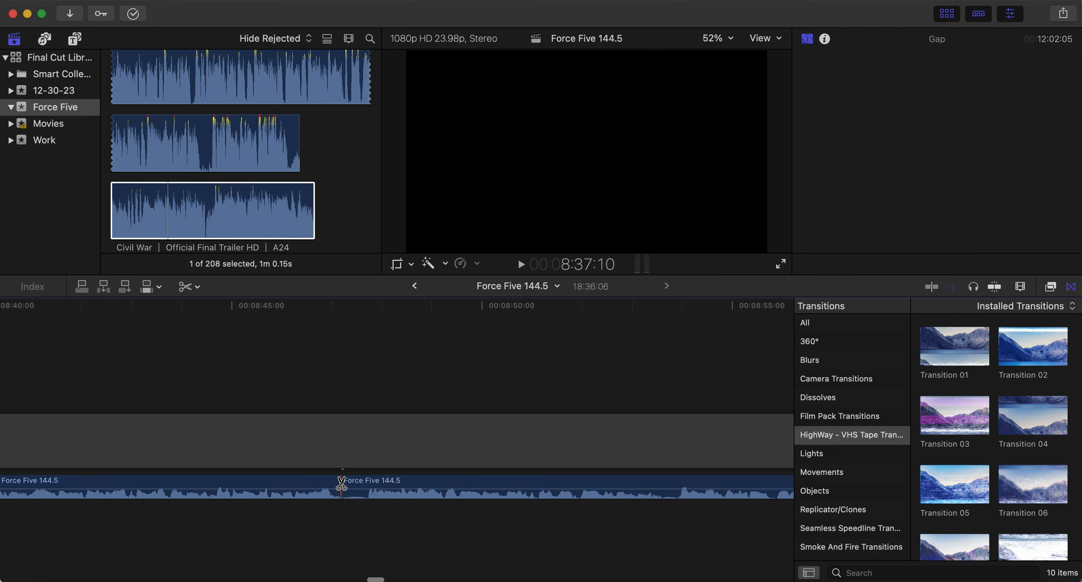
click(358, 482)
key(BackSpace)
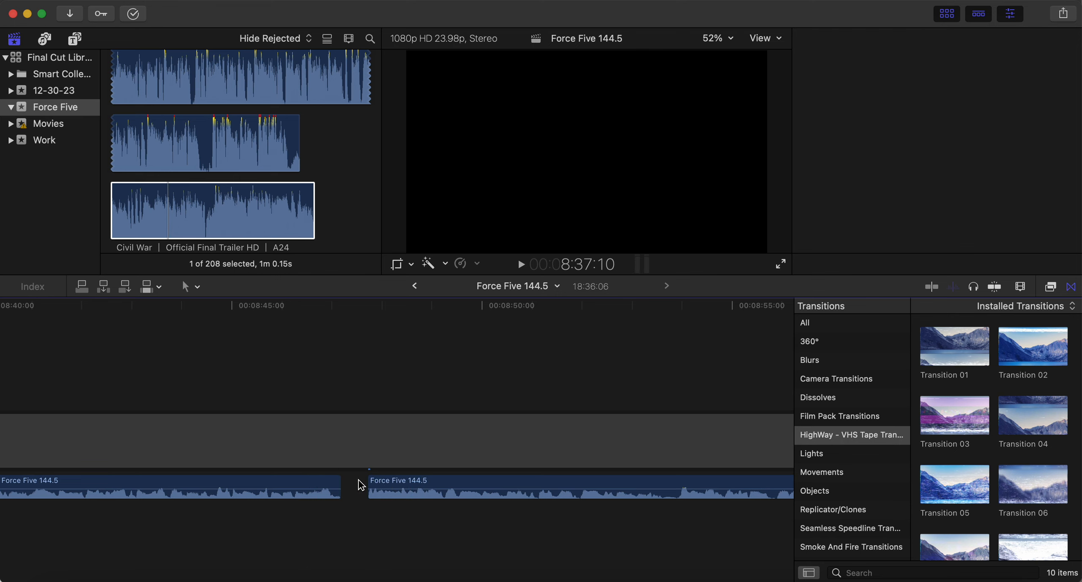
drag(401, 485, 380, 485)
click(290, 518)
key(space)
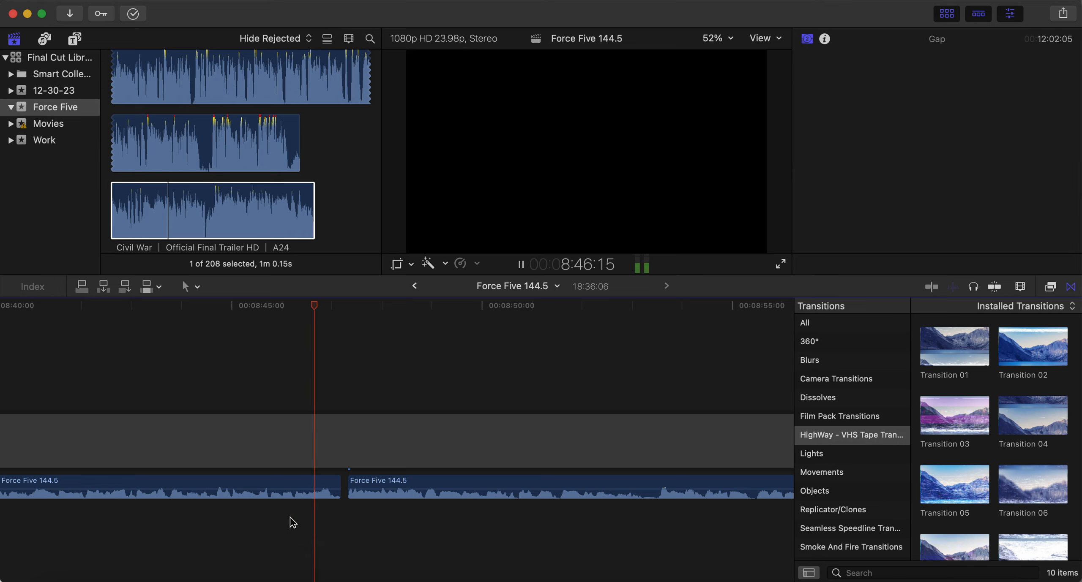
- Remove the short pause at about 9:06 from the Force Five 144.5 audio, tighten the gap, and play back the join
key(b)
key(space)
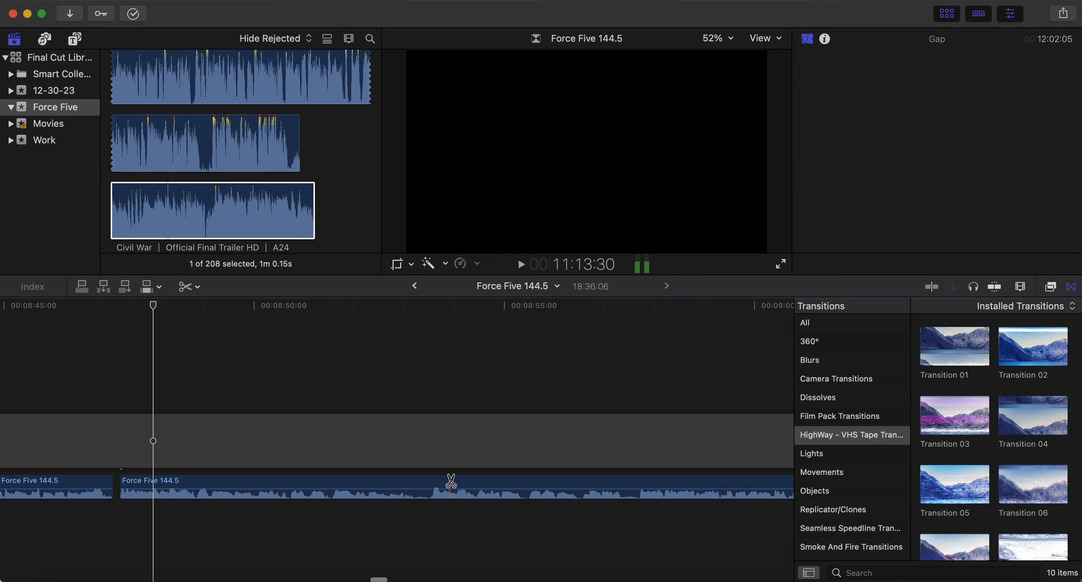
scroll(518, 490, right, 5)
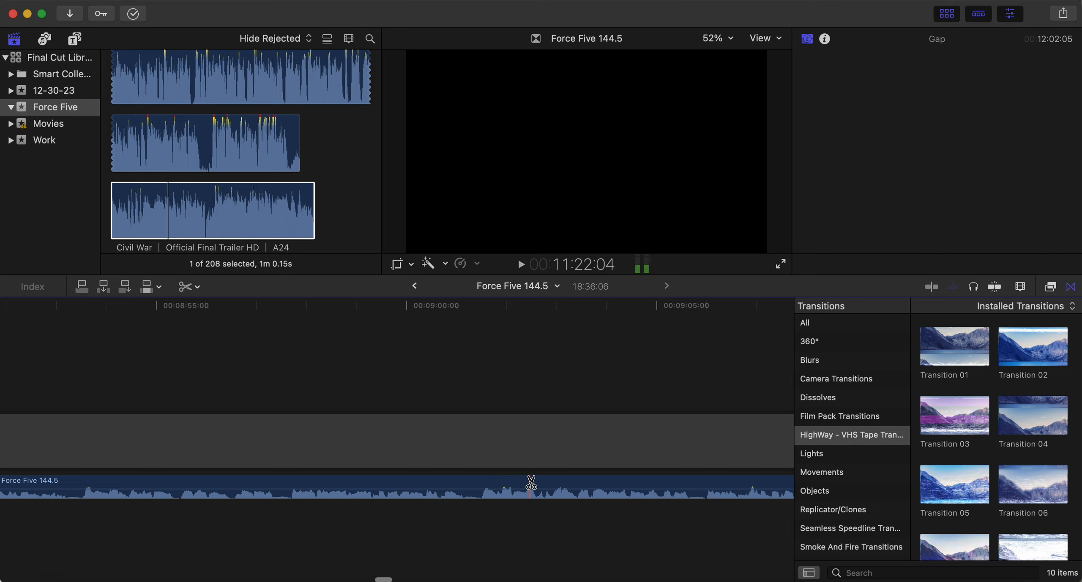
scroll(486, 486, right, 3)
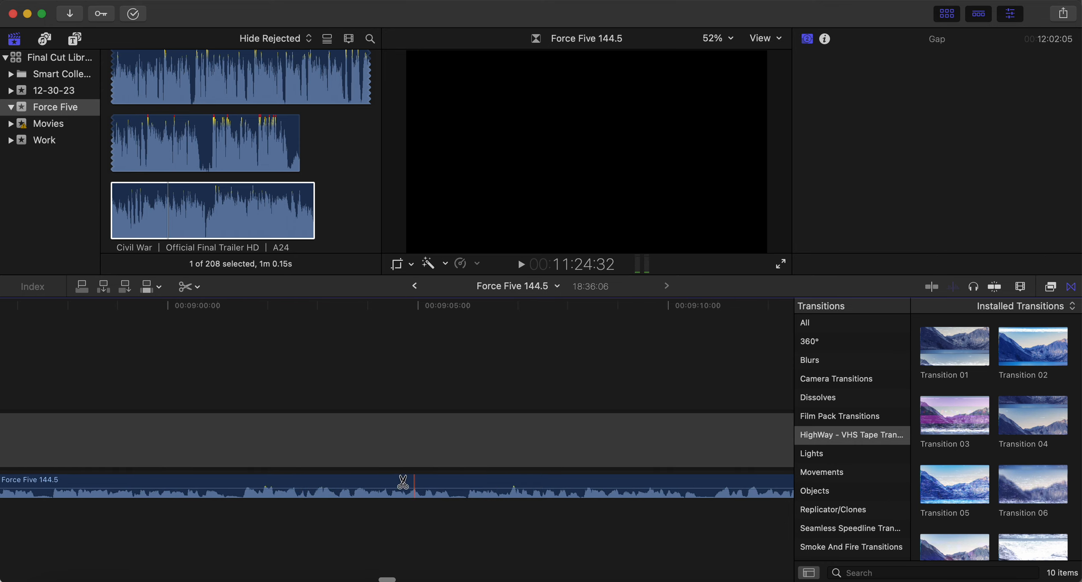
click(451, 480)
click(468, 482)
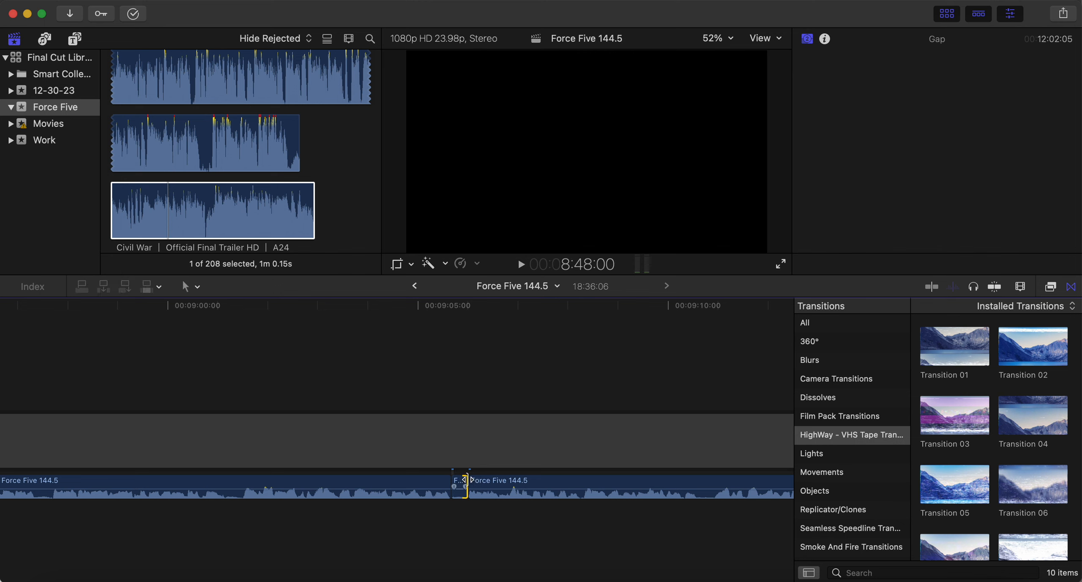
key(a)
click(465, 480)
key(Delete)
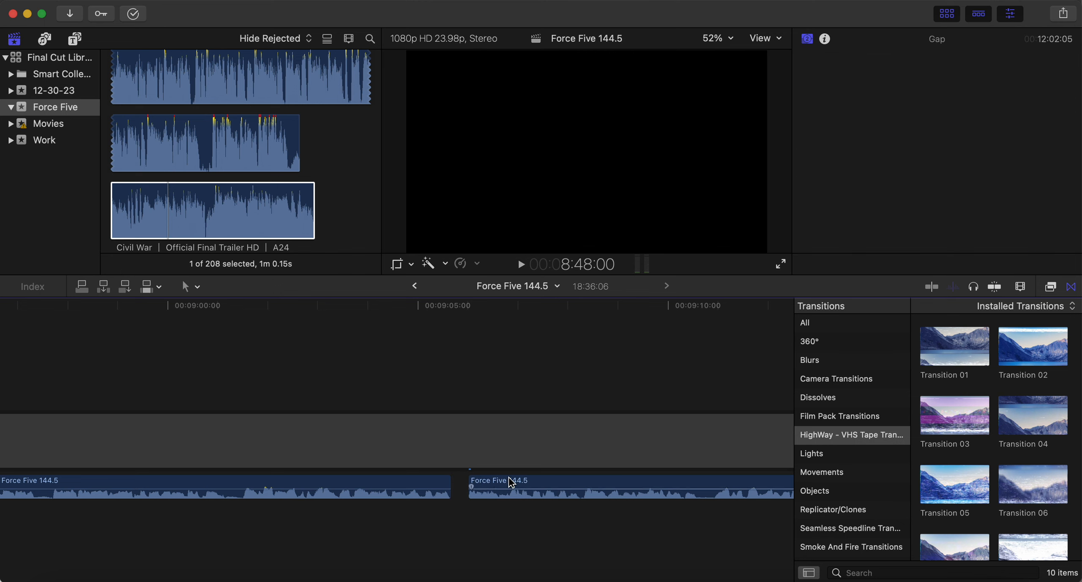
drag(511, 483, 494, 483)
click(406, 525)
click(407, 525)
key(space)
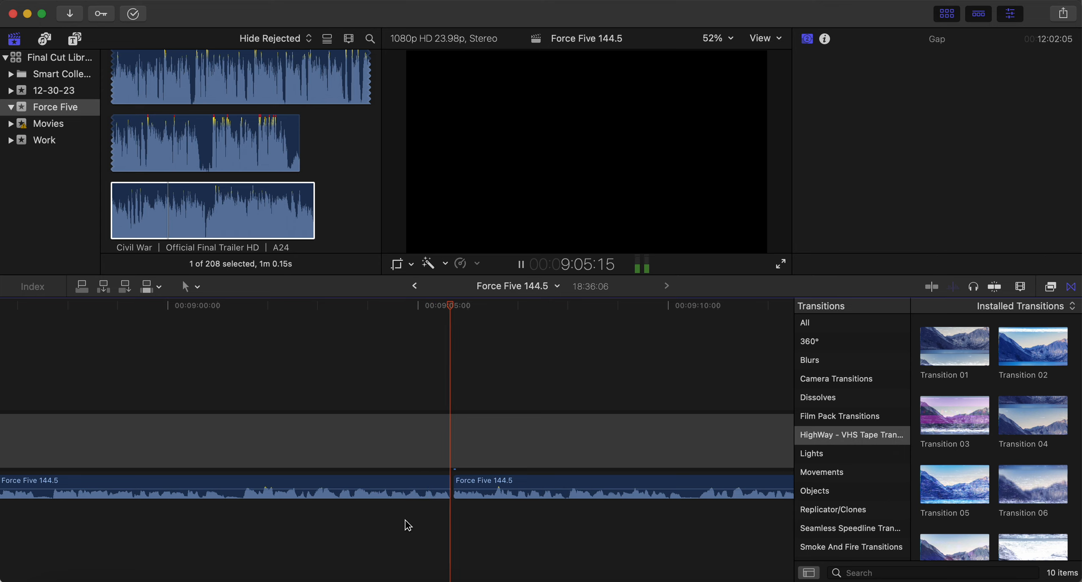
- Cut the brief pause at about 9:10 out of the Force Five 144.5 audio, move the following clip earlier, and play back the join
key(b)
scroll(406, 524, right, 5)
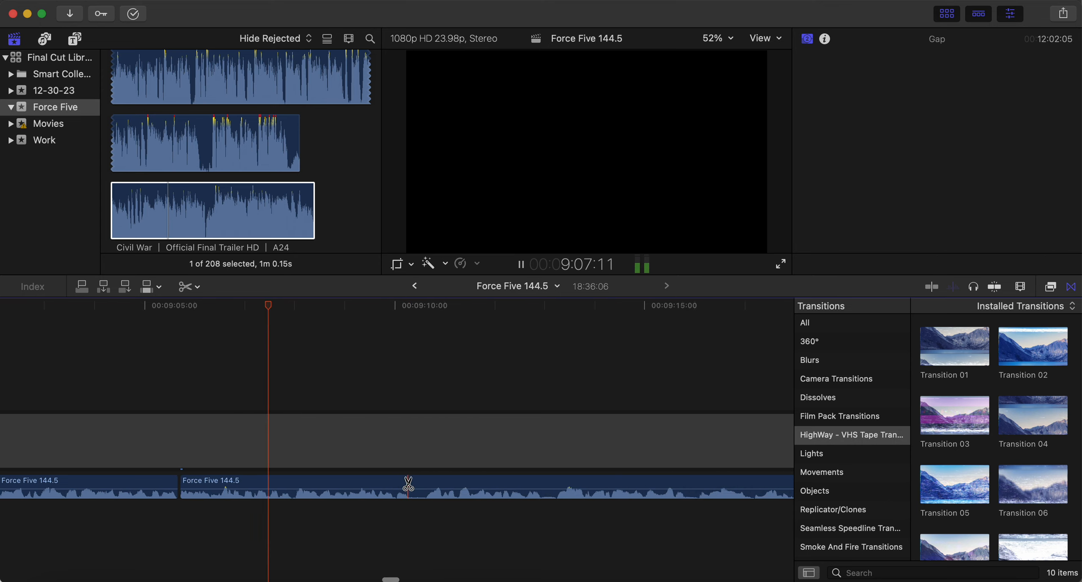
click(409, 489)
click(426, 486)
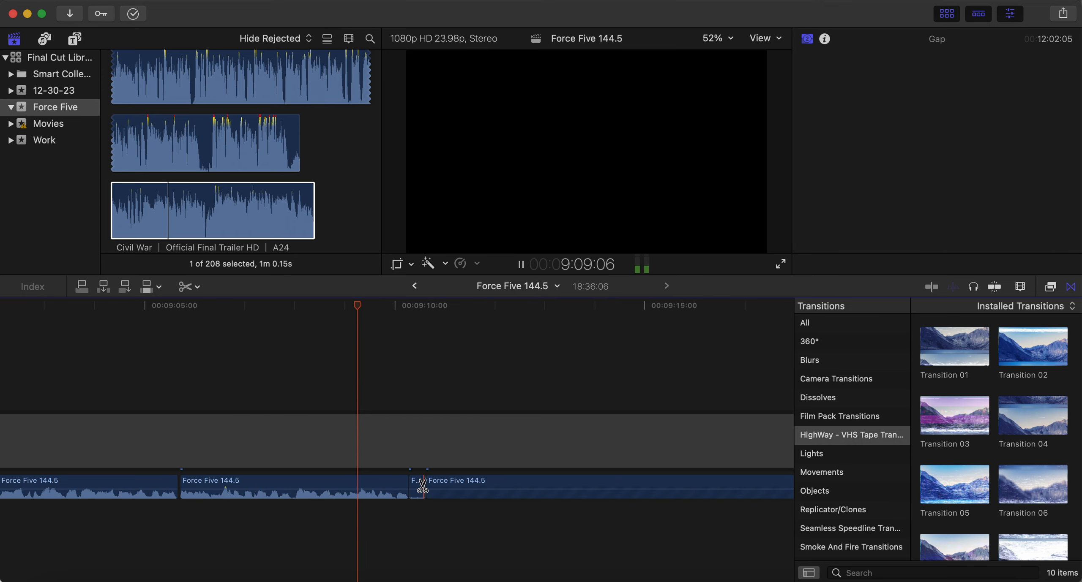
key(a)
click(417, 487)
key(BackSpace)
key(space)
drag(446, 485, 431, 486)
key(space)
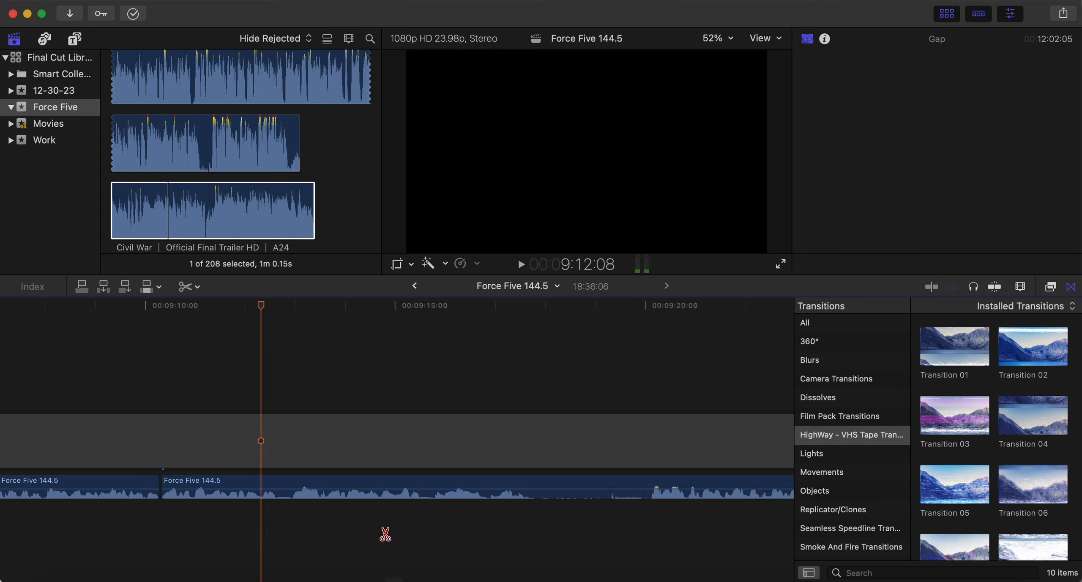
- Delete the Force Five 144.5 audio between about 9:18 and 9:20, move the following clip earlier, and place the playhead just before the join
click(360, 486)
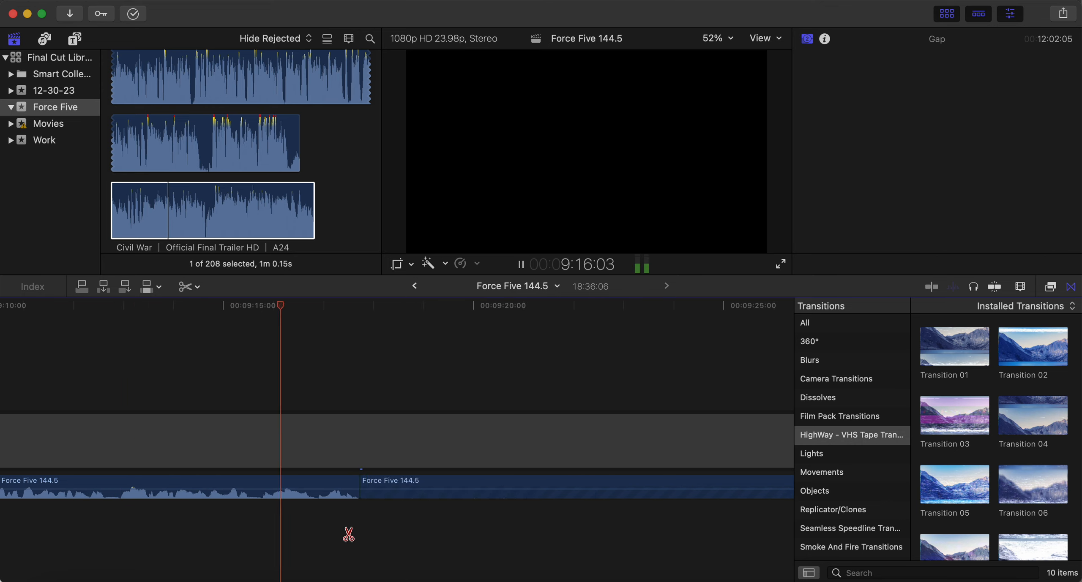
click(479, 490)
key(a)
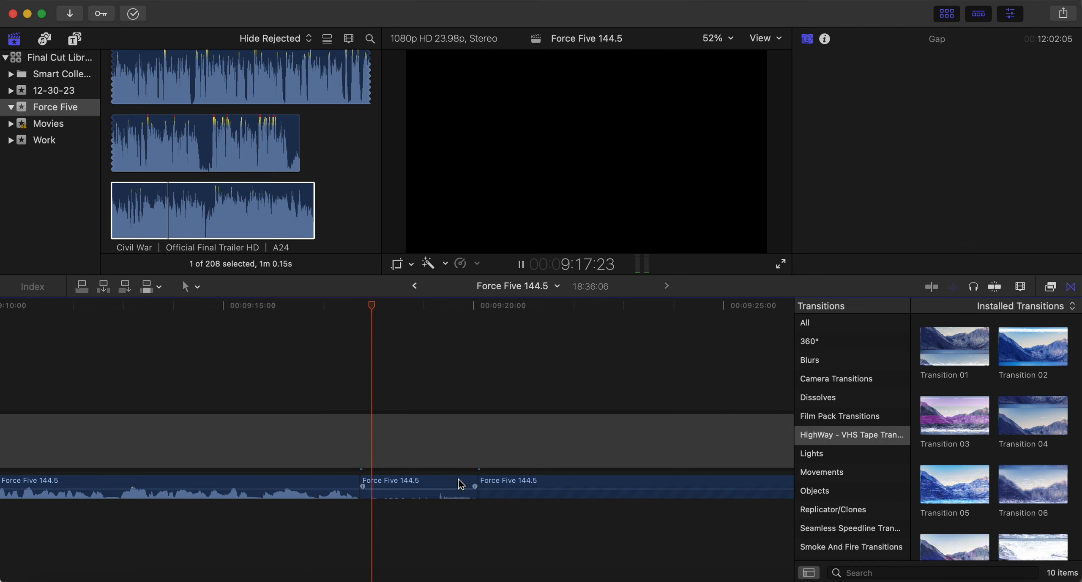
click(461, 486)
key(Delete)
drag(492, 495, 383, 499)
click(346, 512)
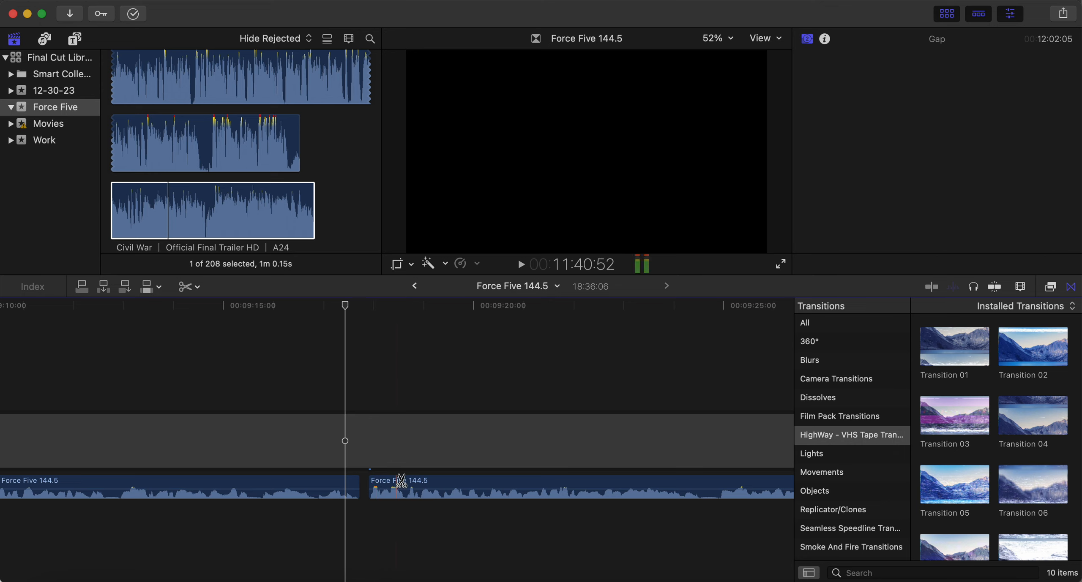
- Remove the short pause between about 9:24 and 9:25 from the Force Five 144.5 audio, tighten the gap, and play back the join
scroll(577, 480, right, 10)
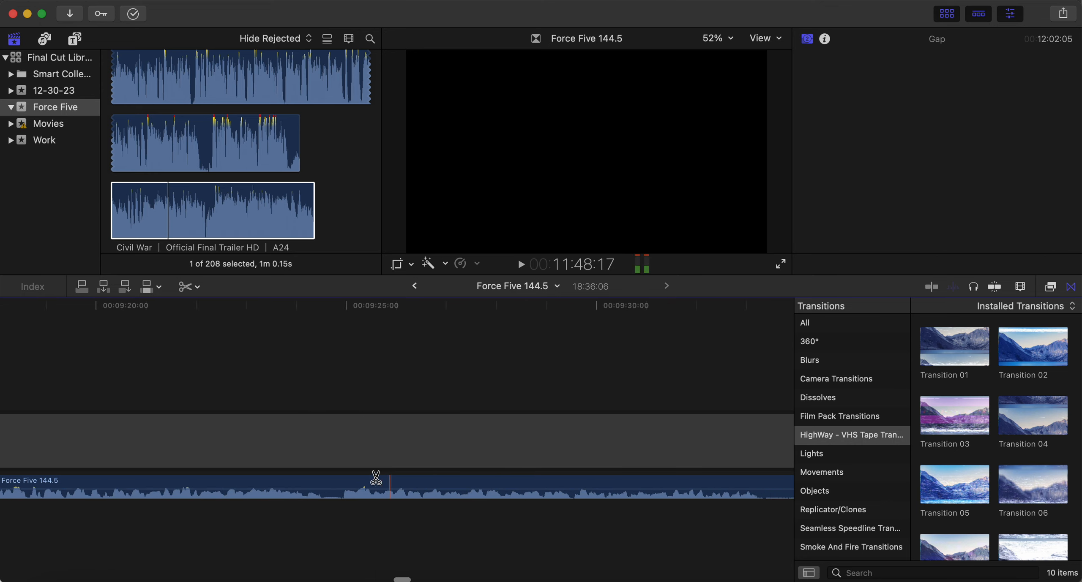
click(322, 484)
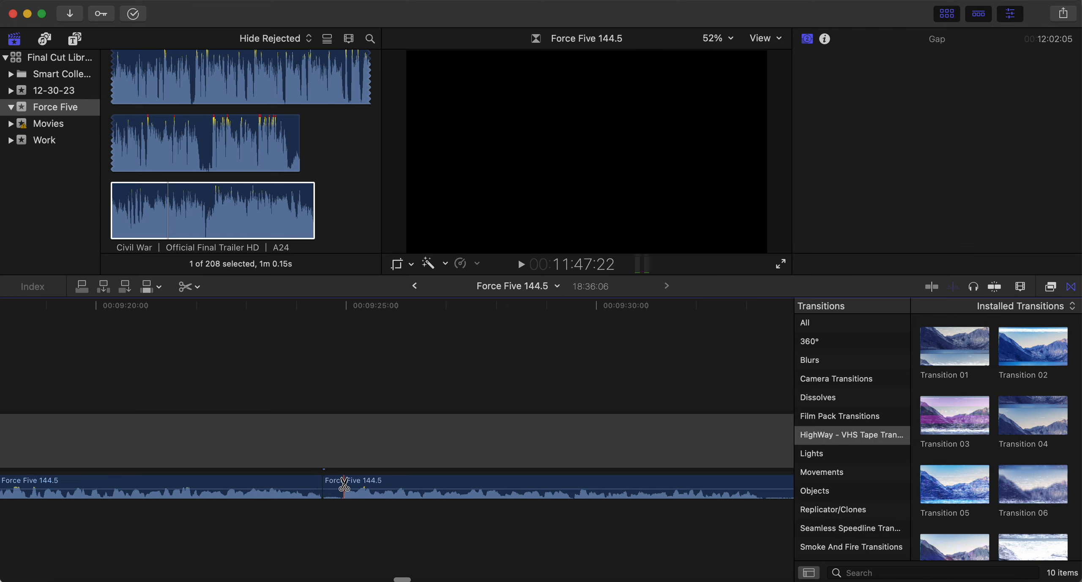
click(343, 484)
key(a)
click(333, 486)
key(BackSpace)
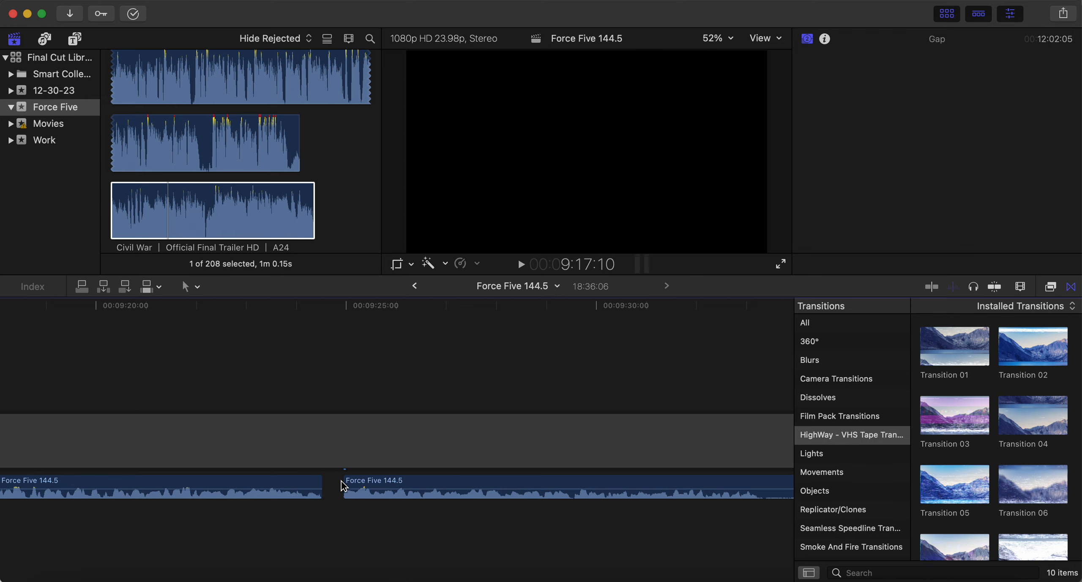
click(375, 481)
drag(379, 487, 364, 486)
click(292, 512)
key(space)
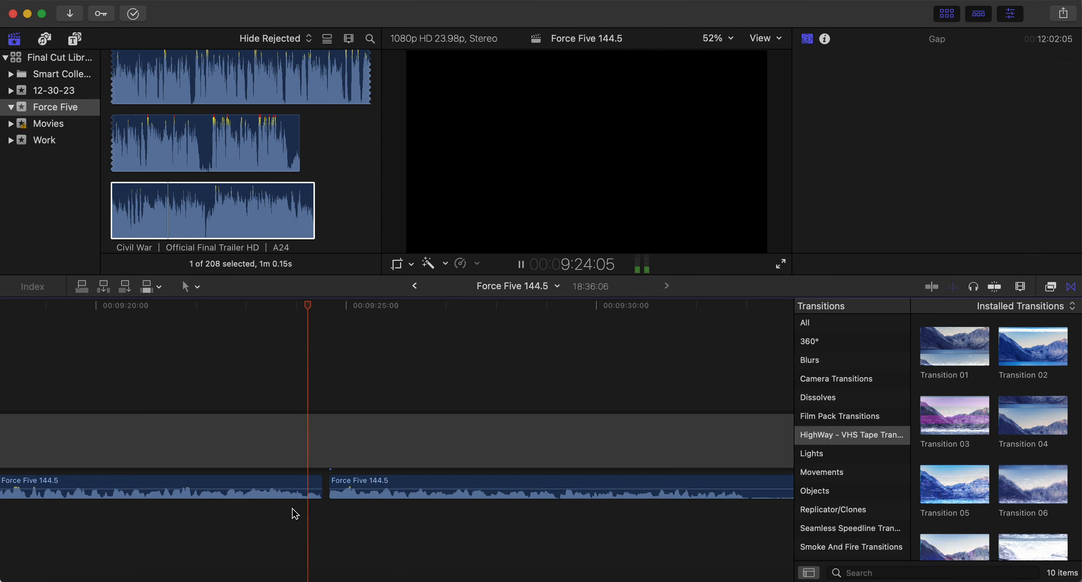
- Cut the pause between about 9:33 and 9:34 out of the Force Five 144.5 audio, move the following clip earlier, and play back the join
key(b)
scroll(291, 507, right, 10)
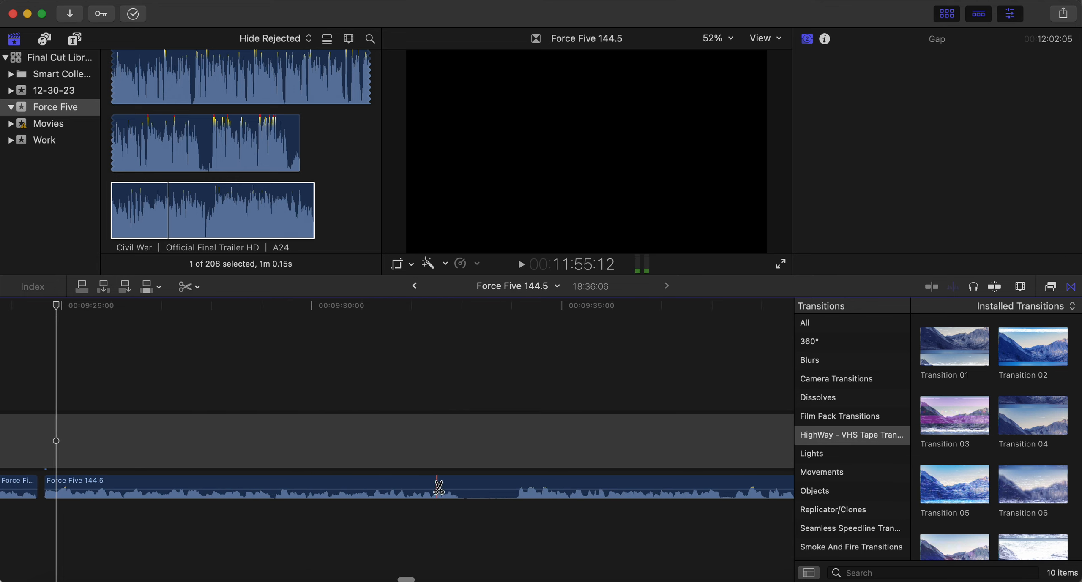
click(513, 485)
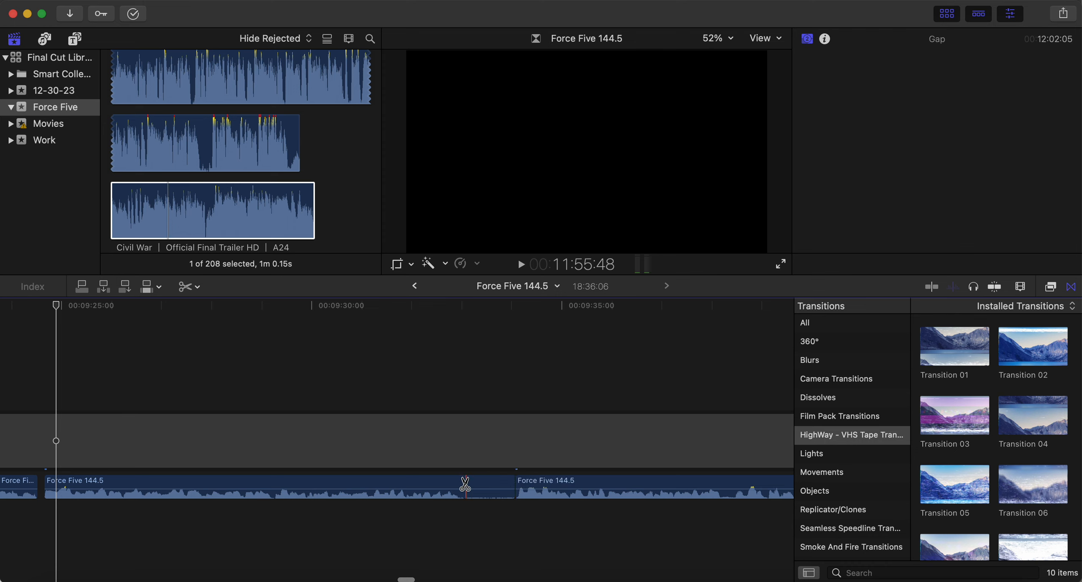
key(a)
click(502, 485)
key(BackSpace)
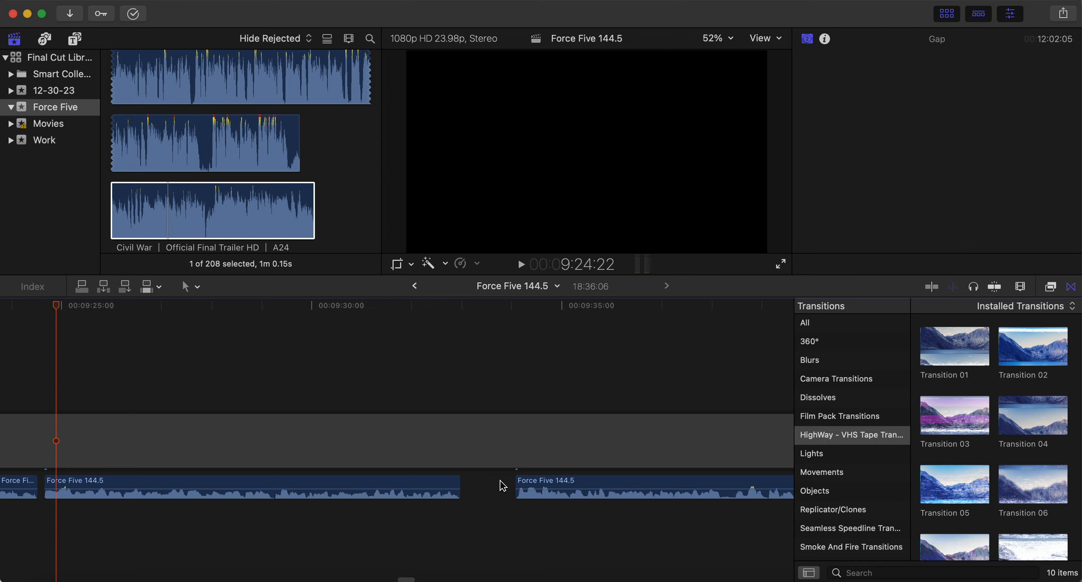
drag(544, 486, 495, 486)
click(415, 526)
key(space)
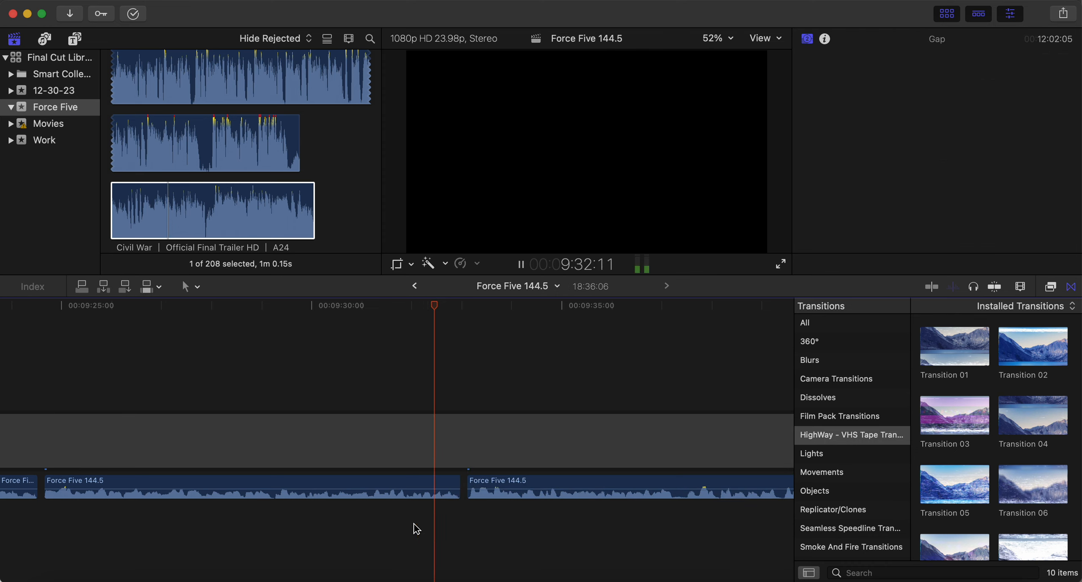
key(space)
- Remove the brief pause at about 9:41 from the Force Five 144.5 audio, tighten the gap, and play back the join
key(b)
scroll(416, 527, right, 10)
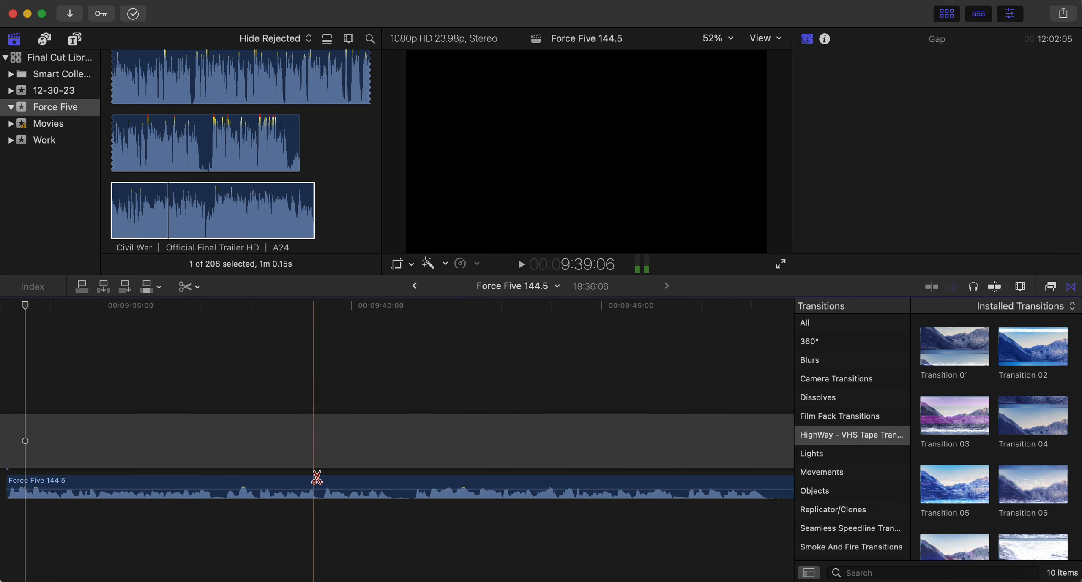
click(392, 487)
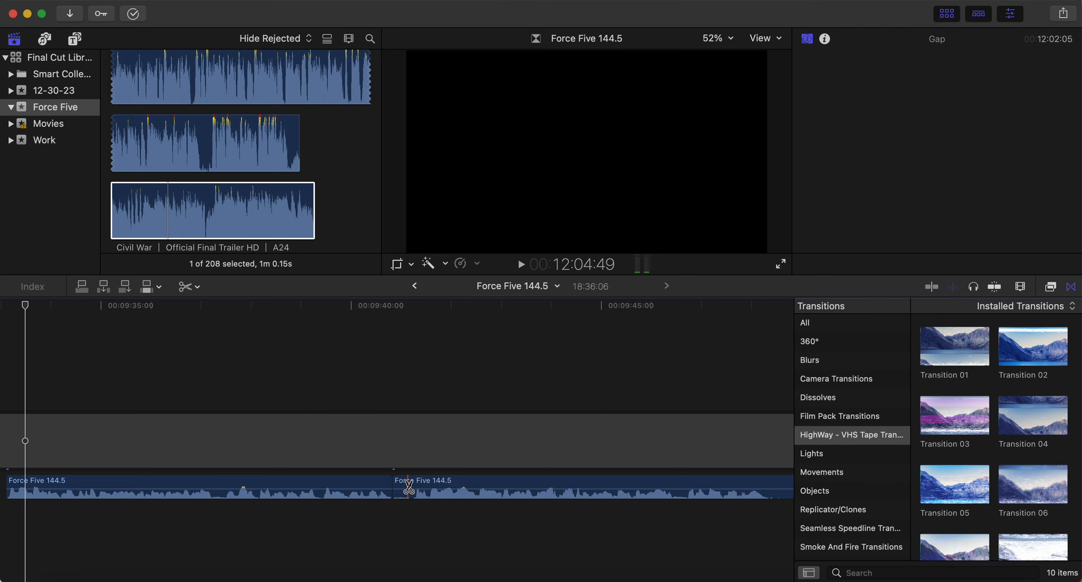
click(413, 487)
key(a)
click(404, 486)
key(Delete)
drag(440, 484, 427, 484)
click(345, 522)
key(space)
- Delete the Force Five 144.5 audio between about 9:48 and 9:50, move the following clip earlier, and play back the join
key(b)
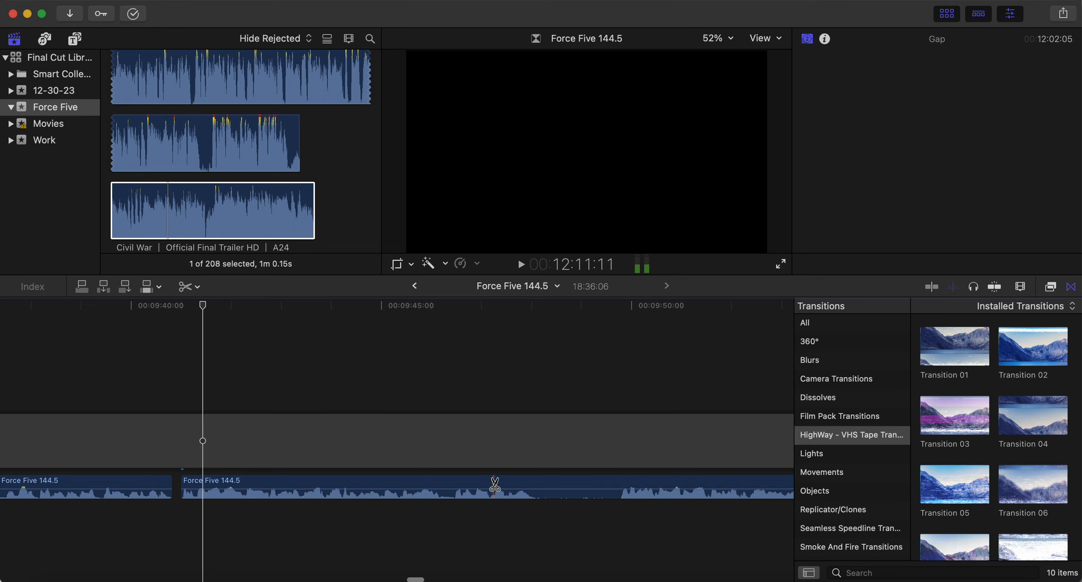
click(535, 486)
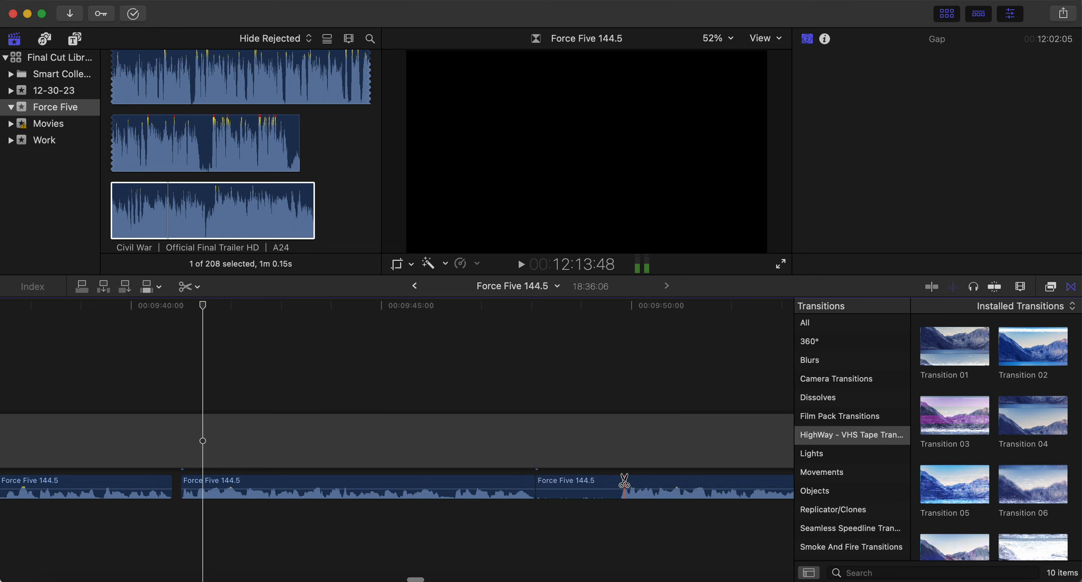
key(a)
click(603, 486)
key(Delete)
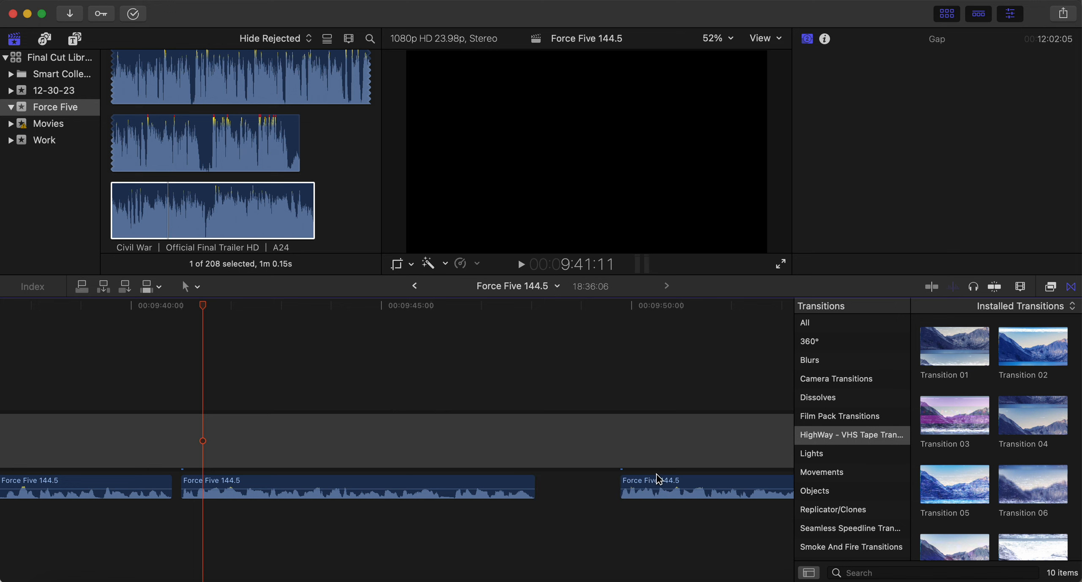
drag(659, 481, 583, 486)
click(516, 522)
key(space)
scroll(518, 522, right, 4)
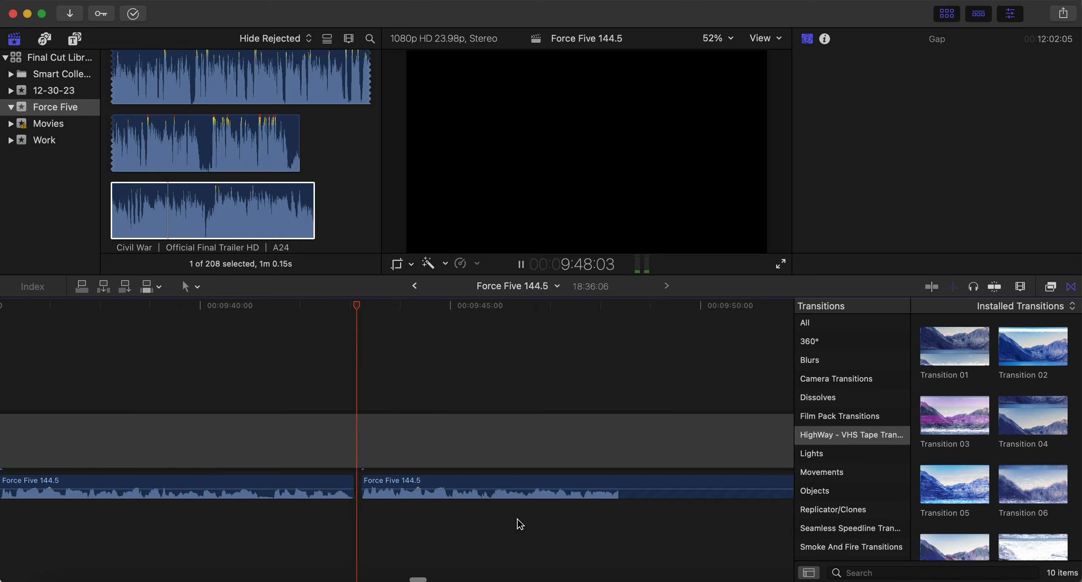
scroll(518, 523, right, 5)
key(space)
- Remove the pause between about 10:12 and 10:14 from the Force Five 144.5 audio, tighten the gap, and play back the join
key(b)
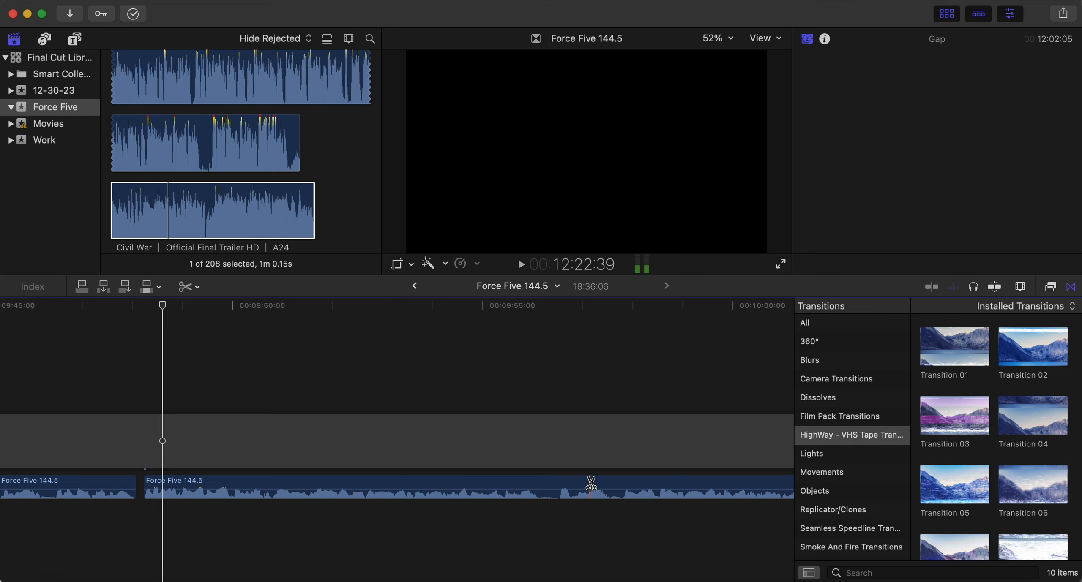
scroll(609, 484, right, 10)
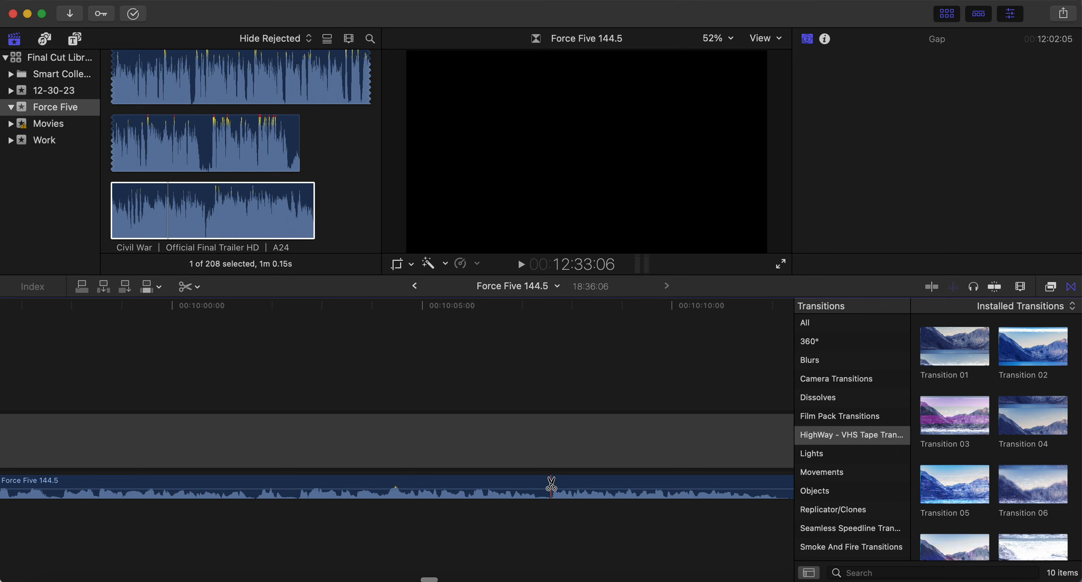
scroll(551, 486, right, 5)
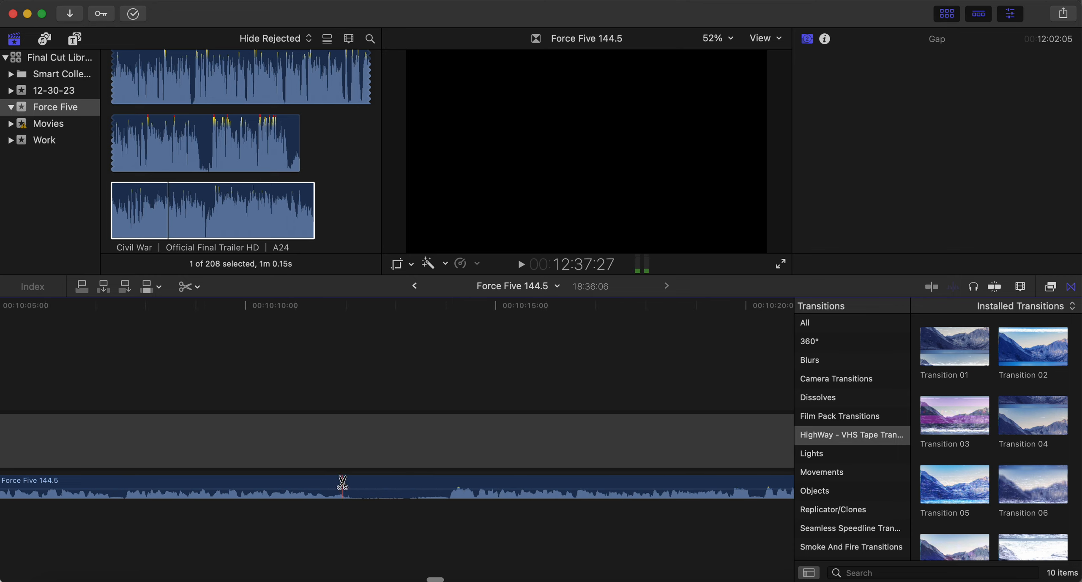
click(449, 486)
key(a)
click(401, 486)
key(Delete)
click(486, 485)
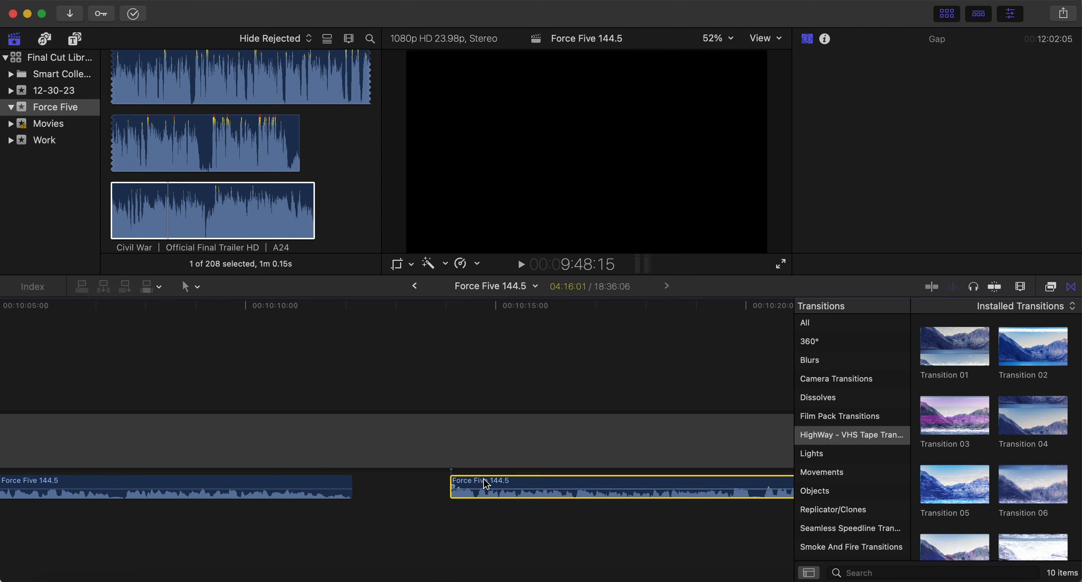
drag(486, 484, 399, 485)
key(b)
key(space)
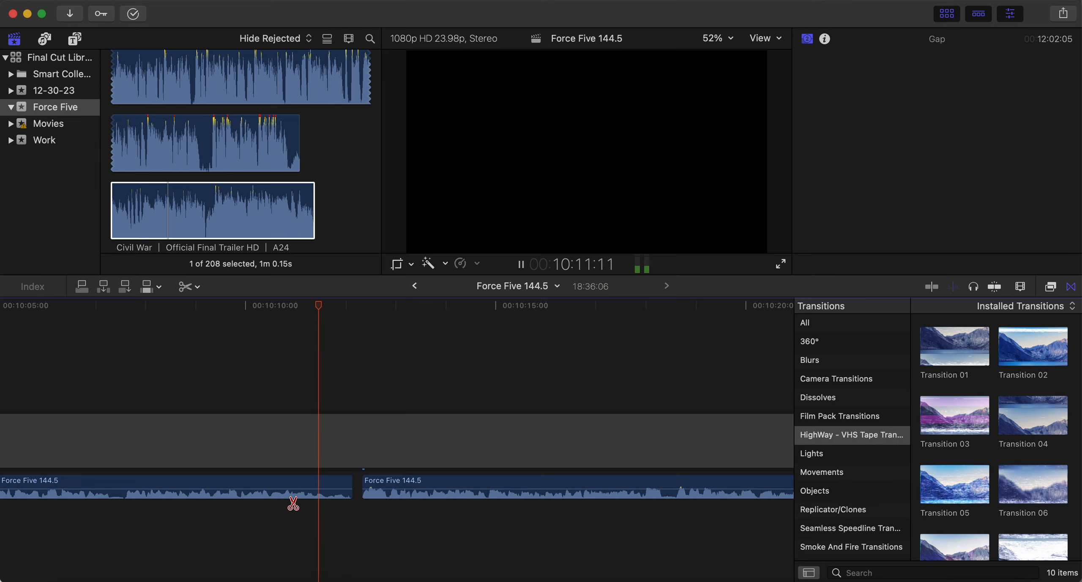
scroll(291, 503, right, 4)
key(space)
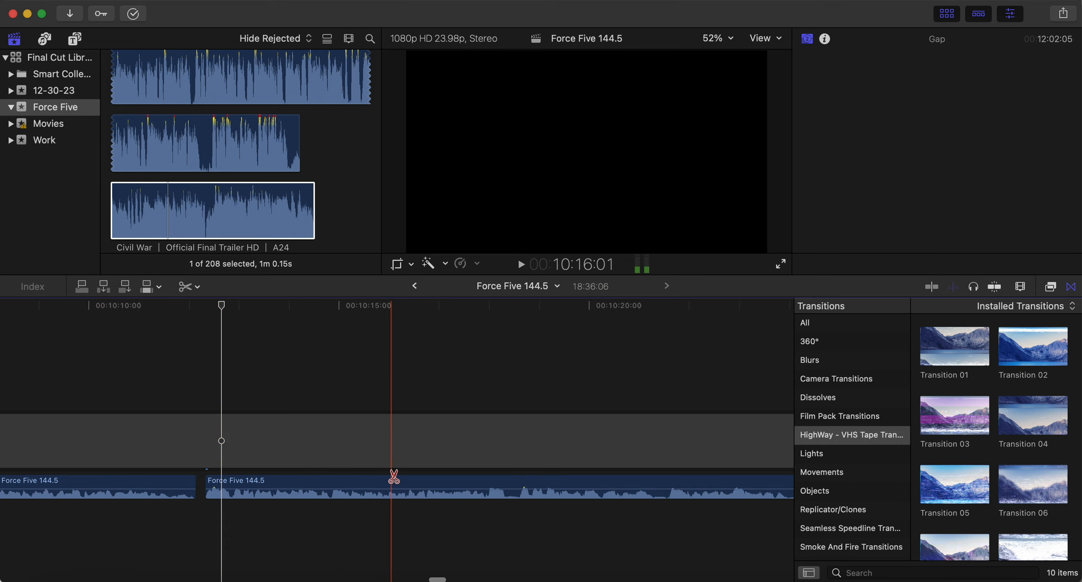
- Cut the short pause at about 10:24 out of the Force Five 144.5 audio, move the following clip slightly earlier, and play back the join
scroll(541, 484, right, 8)
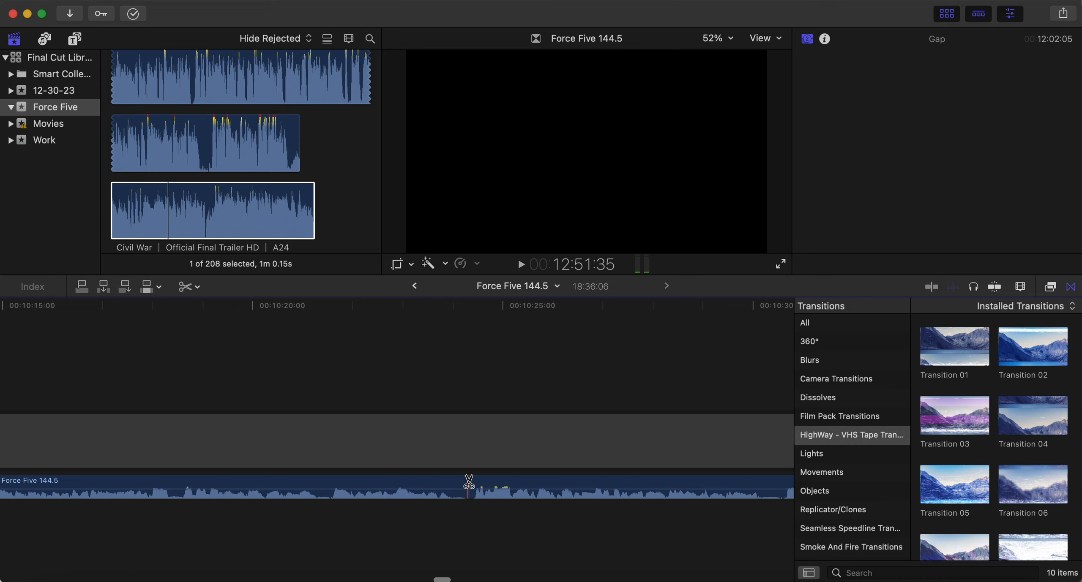
click(452, 486)
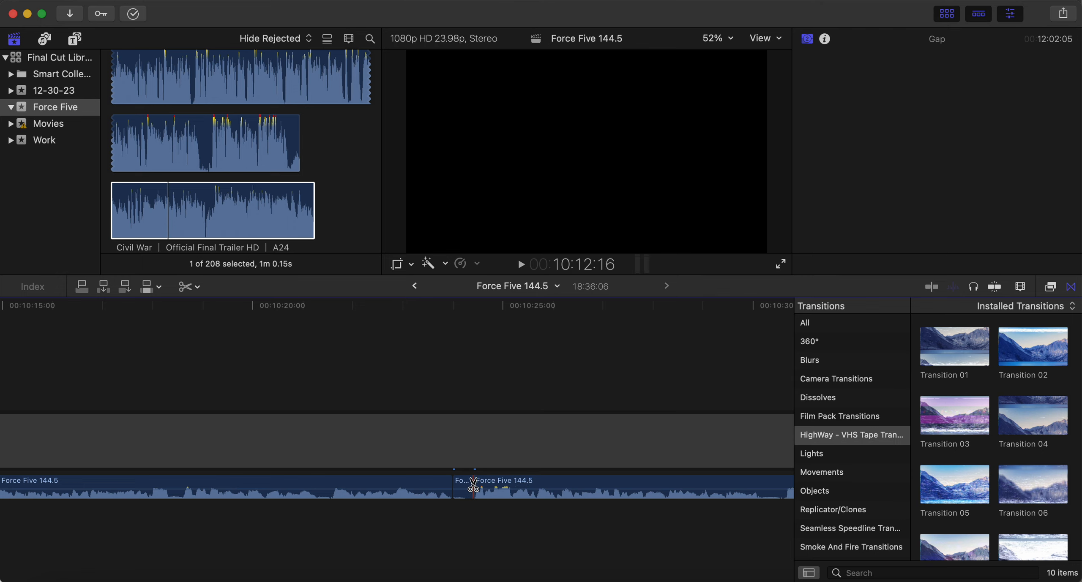
key(a)
click(461, 485)
key(BackSpace)
drag(500, 480, 488, 480)
click(397, 519)
key(space)
key(b)
scroll(396, 521, right, 4)
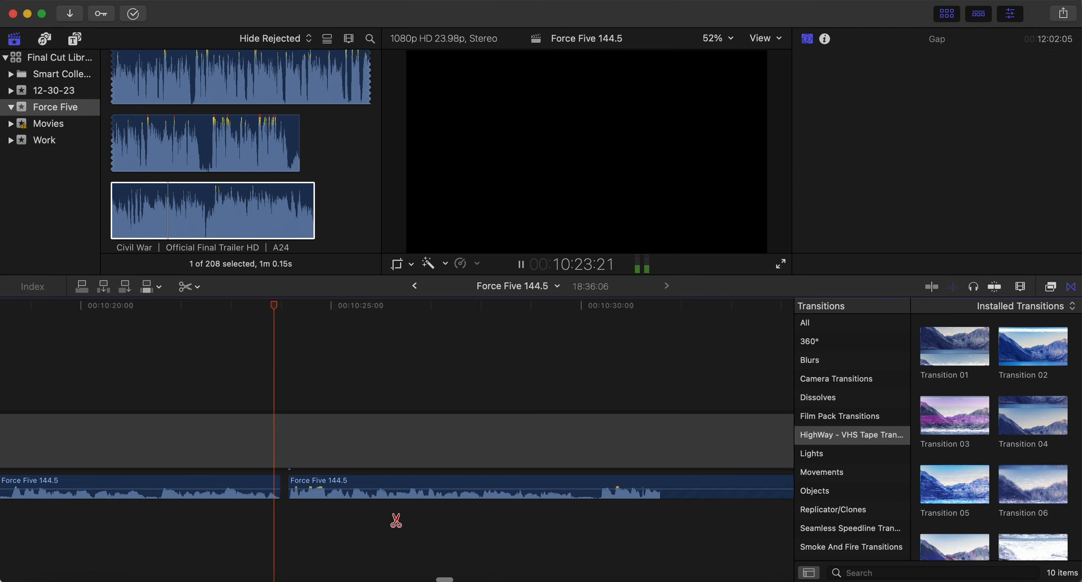
scroll(396, 521, right, 5)
key(space)
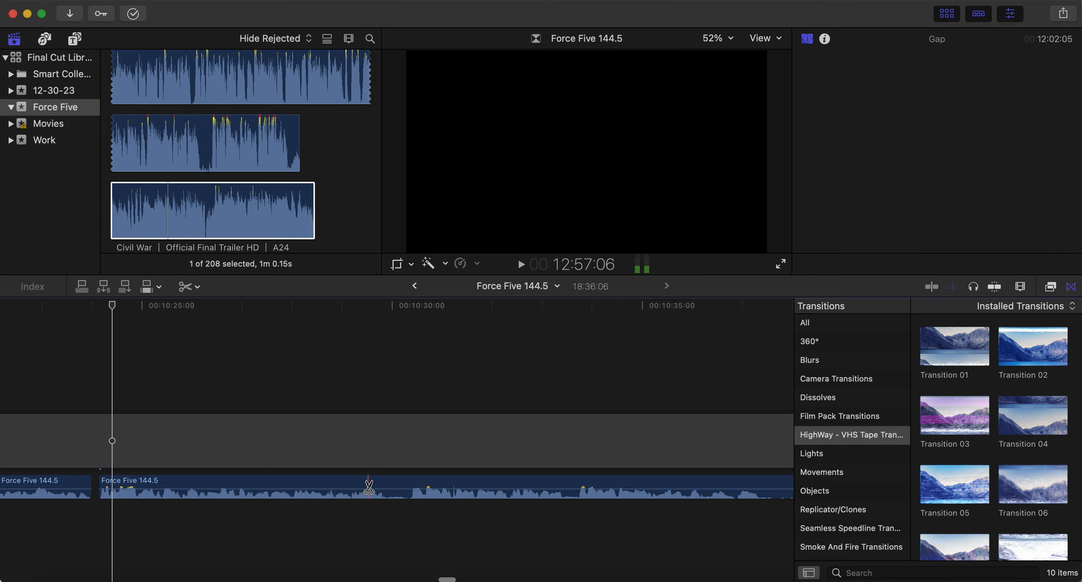
- Remove the short pause at about 10:30 from the Force Five 144.5 audio, tighten the gap, and play back the join
click(384, 485)
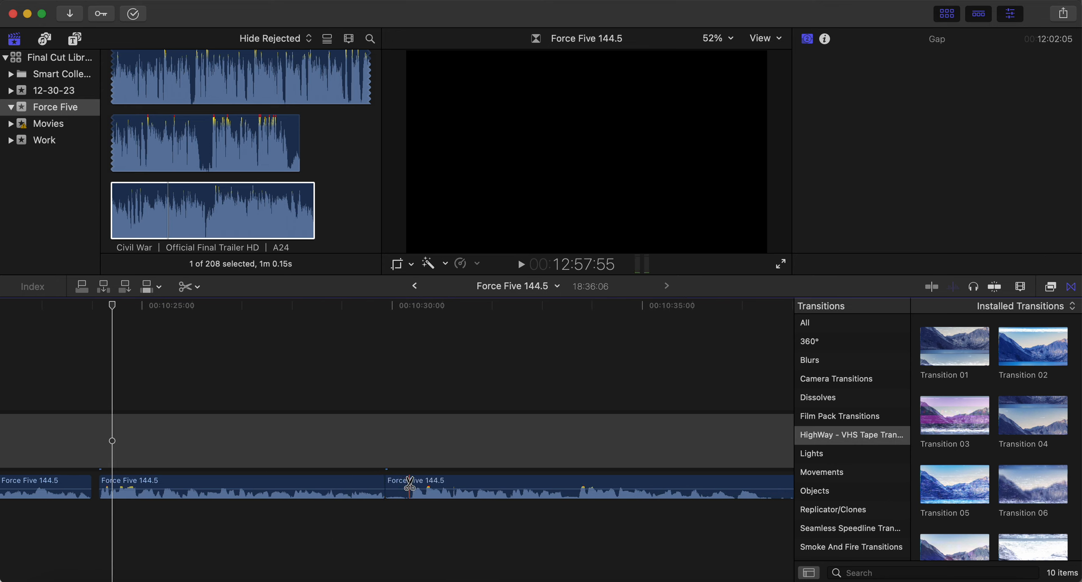
key(a)
click(403, 485)
key(Delete)
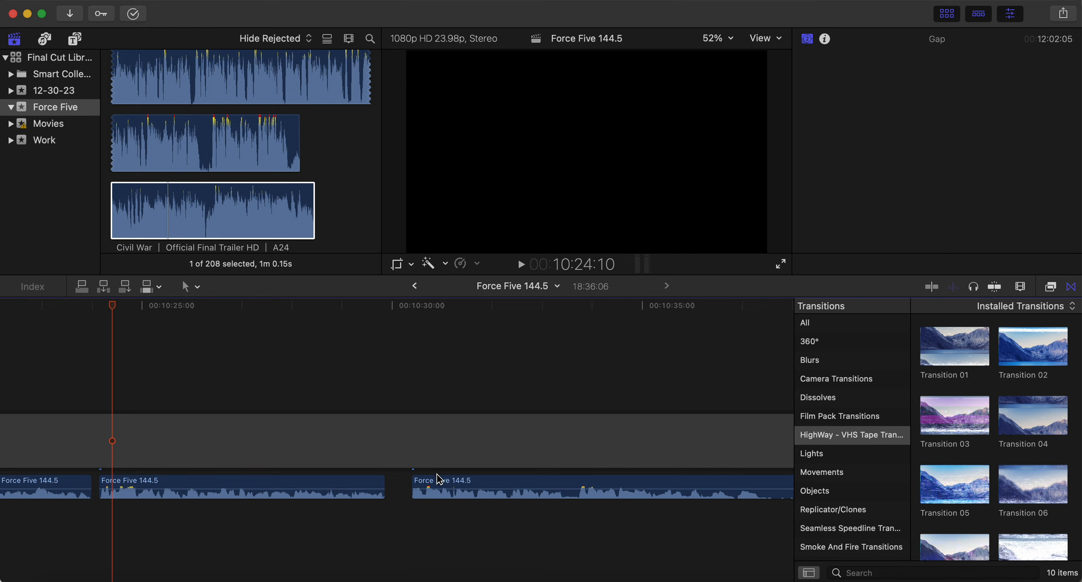
drag(438, 481, 418, 481)
click(324, 529)
key(space)
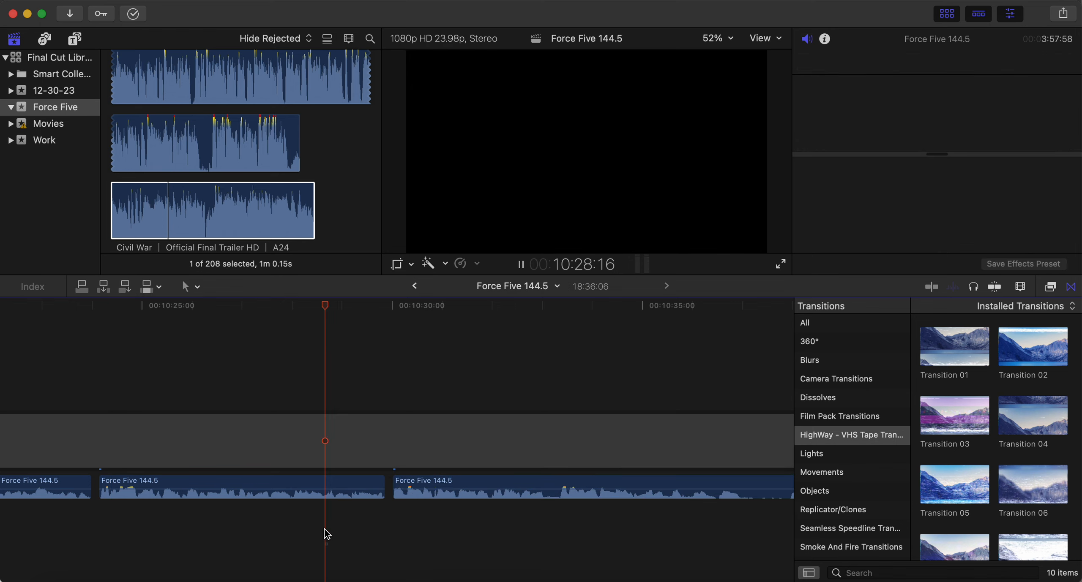
key(b)
scroll(319, 532, right, 3)
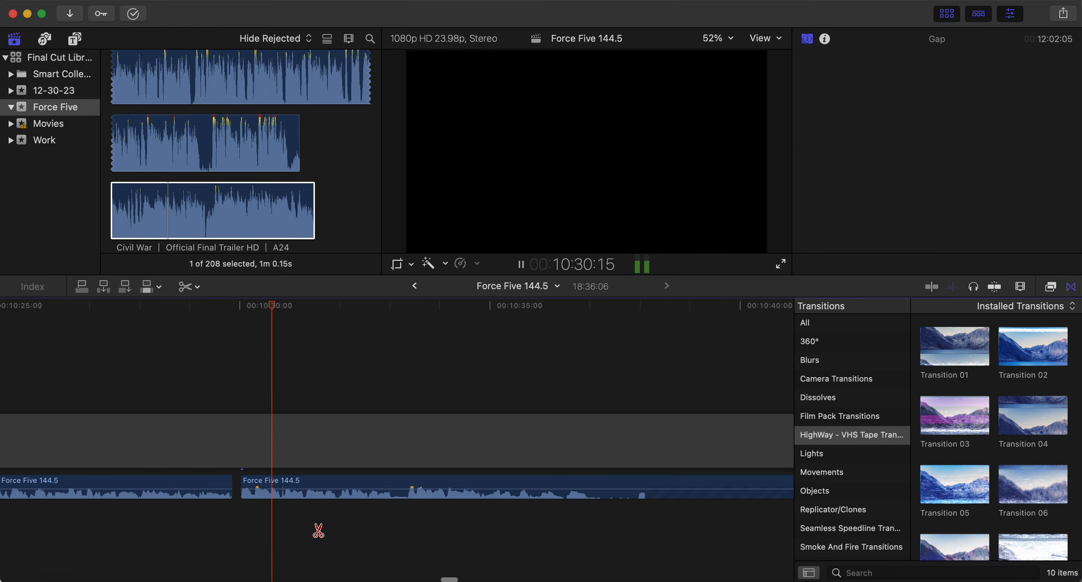
key(space)
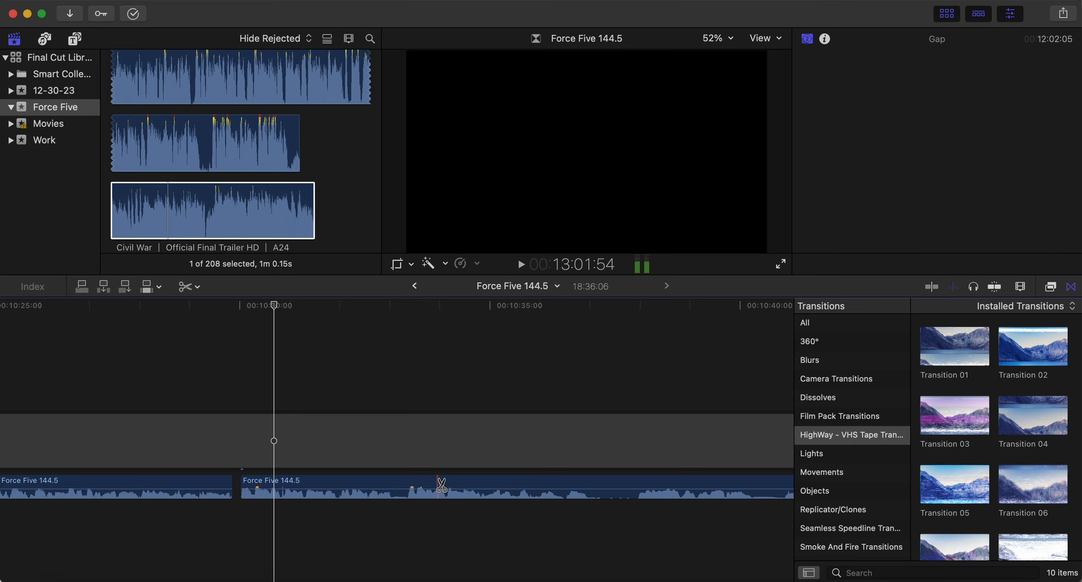
- Delete the Force Five 144.5 audio between about 10:36 and 10:38, butt the following clip against the previous one, and play back the join
scroll(442, 486, right, 5)
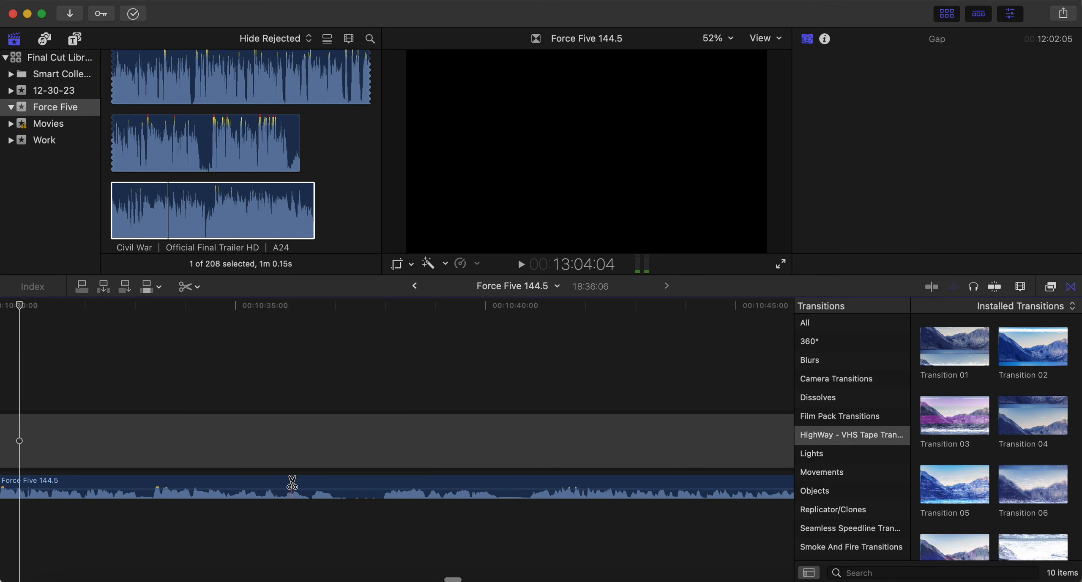
key(space)
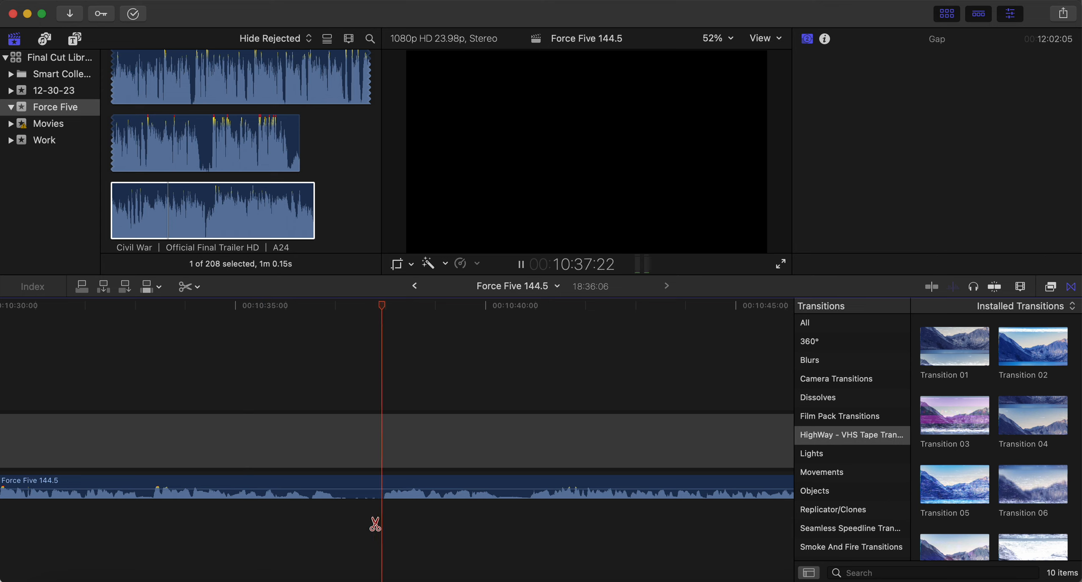
key(space)
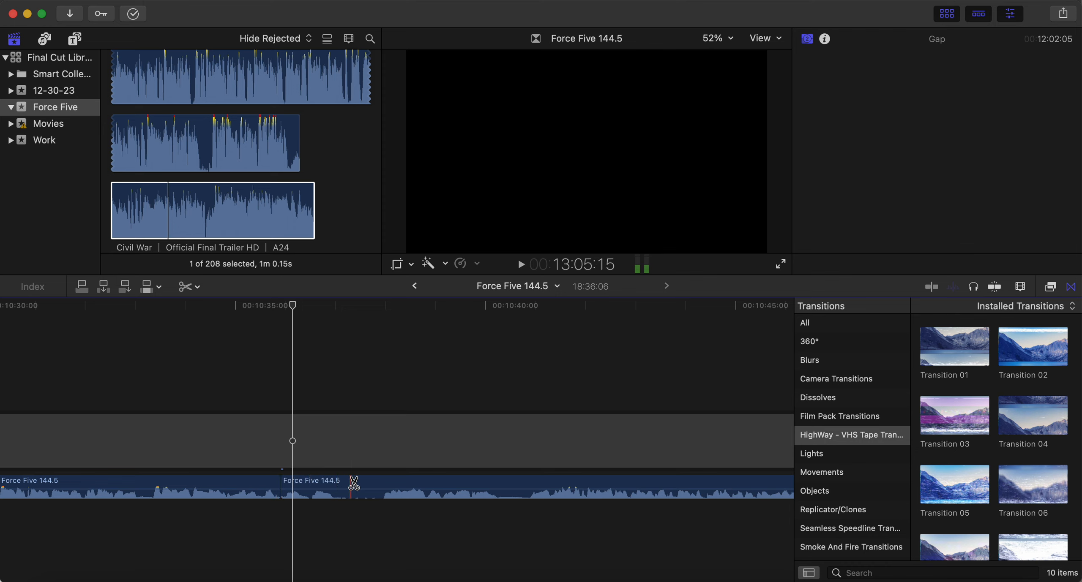
click(383, 483)
key(a)
click(376, 483)
key(BackSpace)
drag(394, 483, 295, 487)
click(224, 533)
key(space)
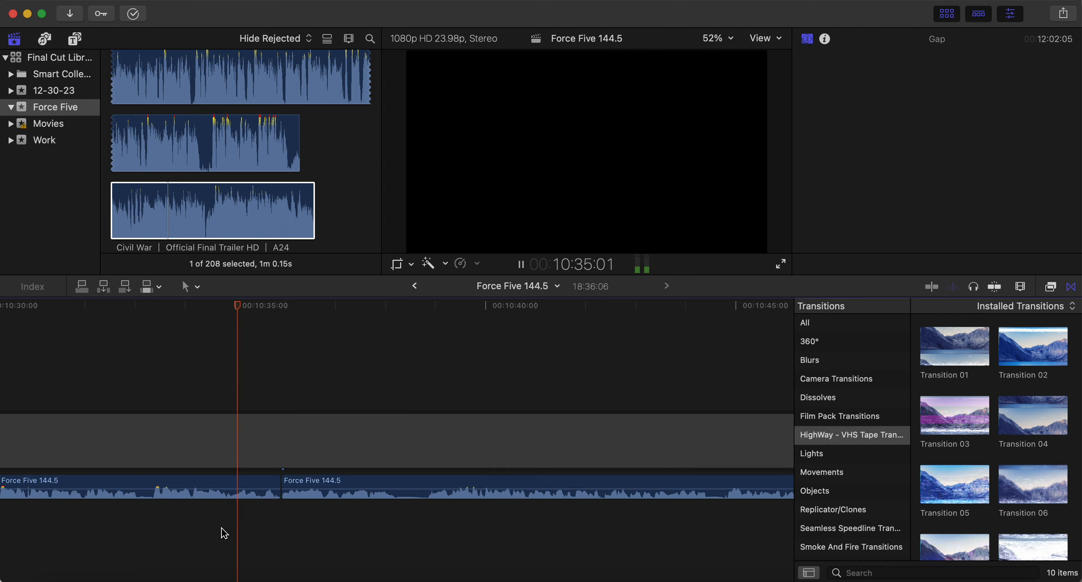
- Cut the Force Five 144.5 audio between about 10:38 and 10:39, move the following clip earlier, and play back the join
key(b)
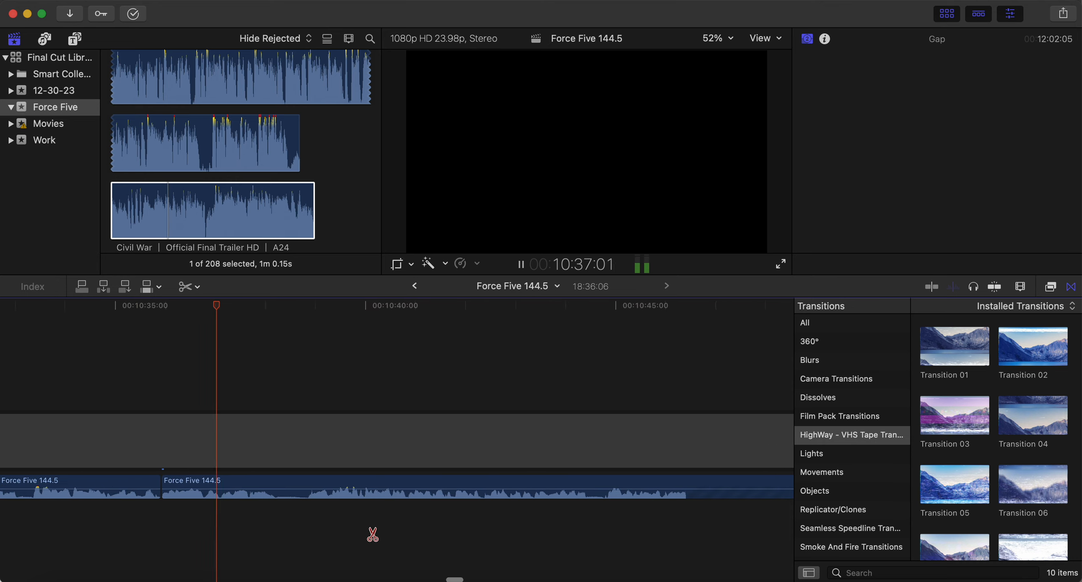
click(252, 488)
key(space)
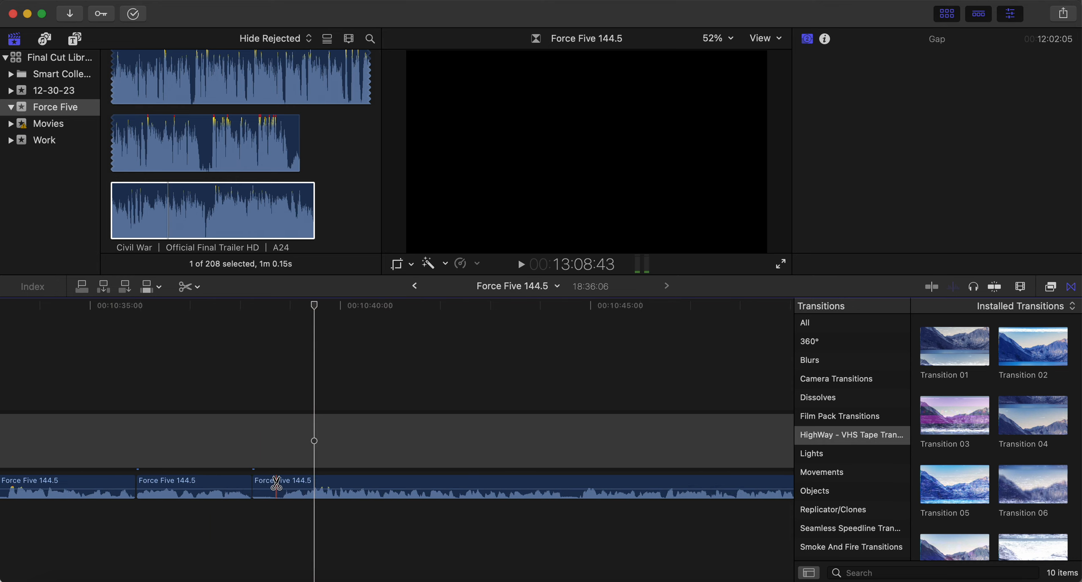
click(305, 482)
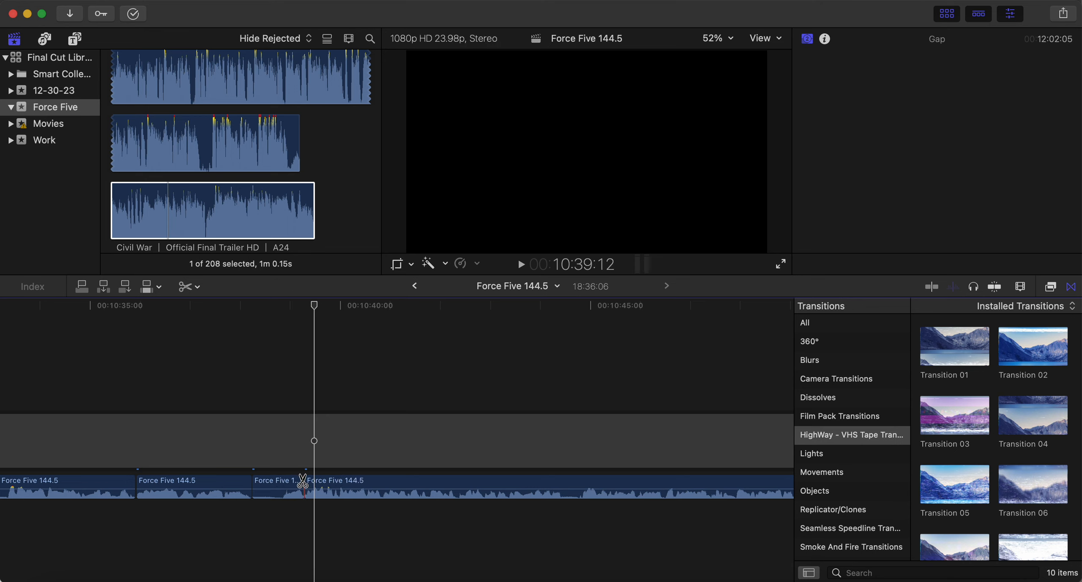
key(a)
click(299, 488)
key(Delete)
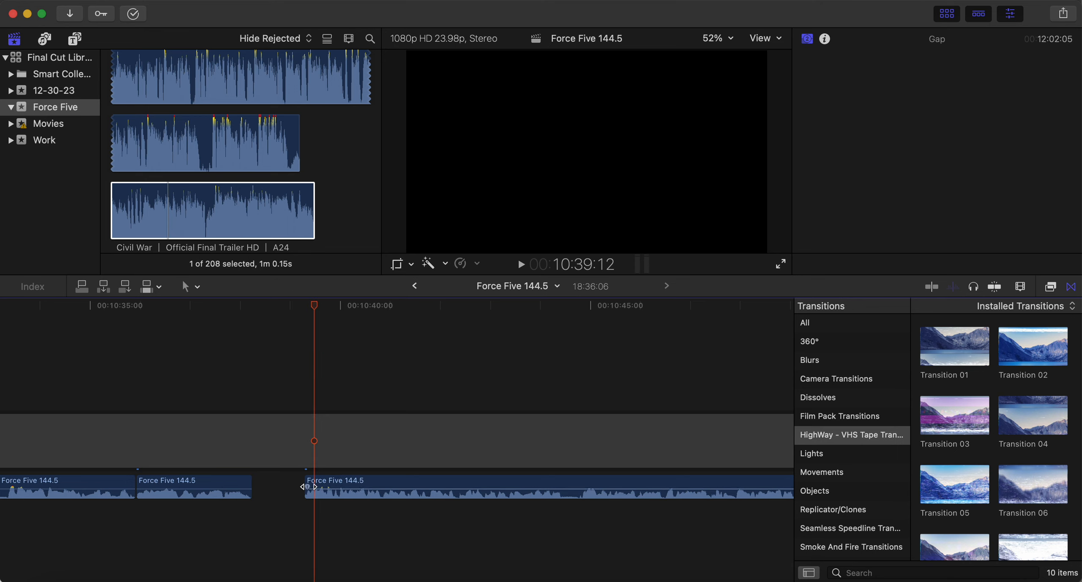
drag(331, 488, 283, 482)
key(shift+slash)
key(b)
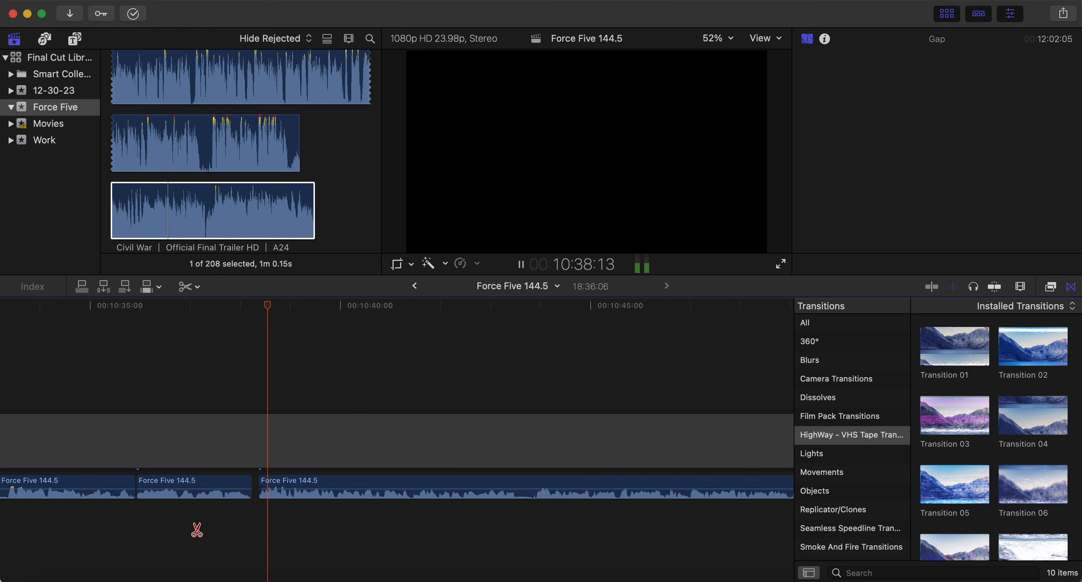
key(space)
scroll(393, 512, right, 5)
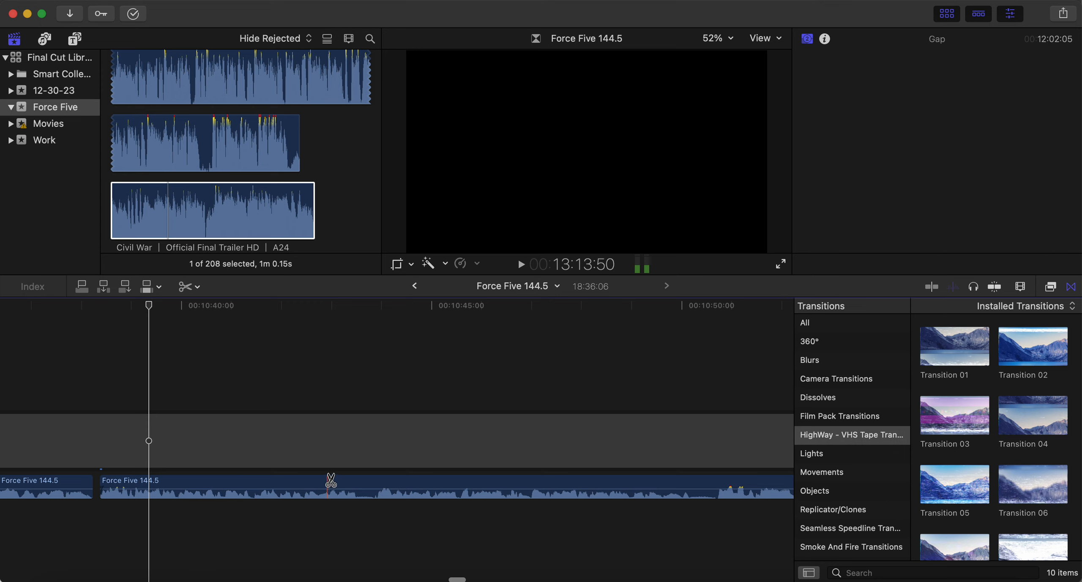
- Cut the short pause at about 10:50 out of the Force Five 144.5 audio, move the following clip earlier, and play back the join
scroll(431, 486, right, 9)
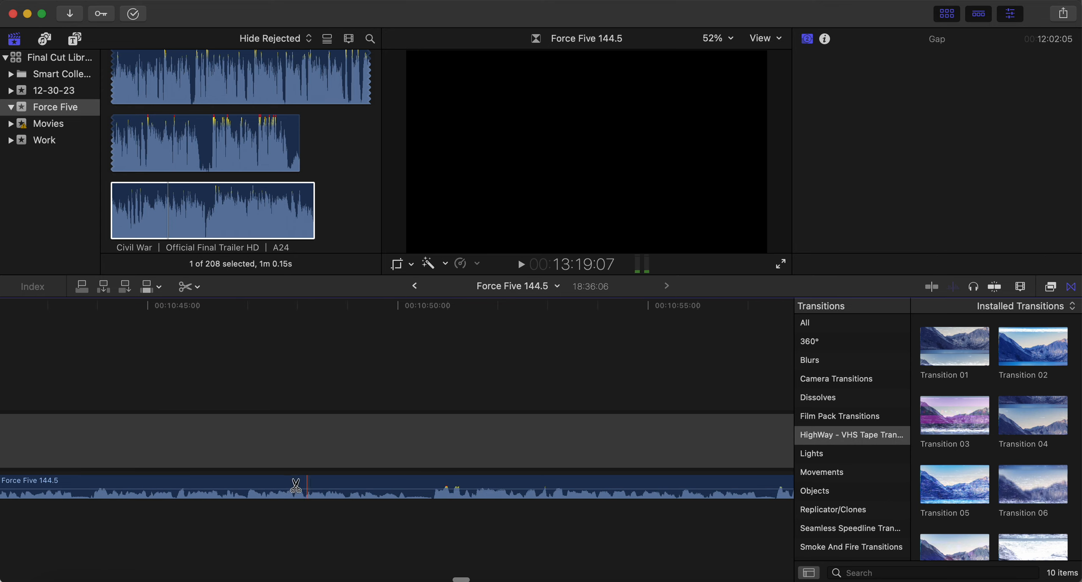
click(407, 485)
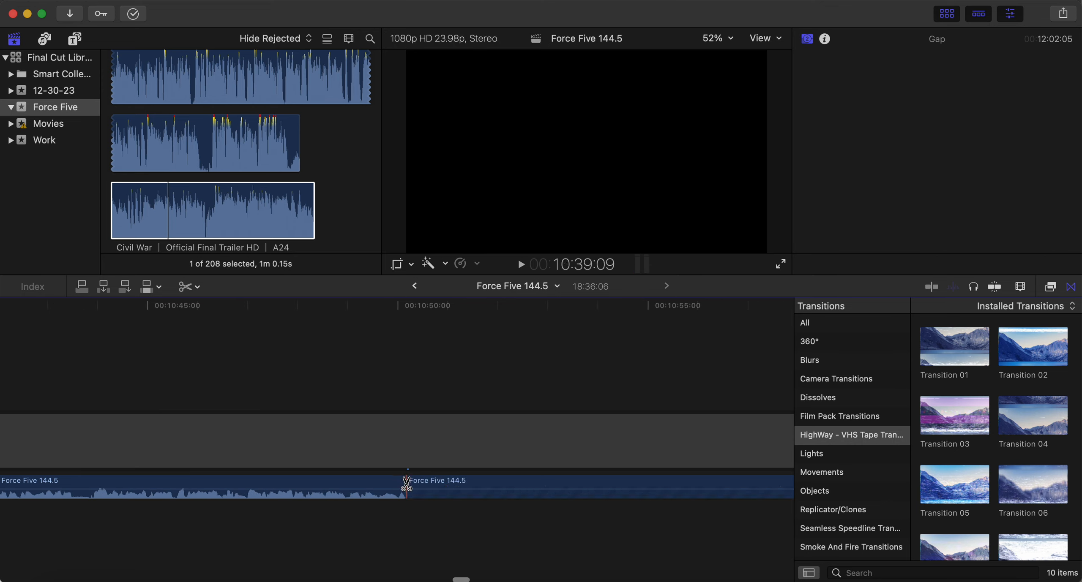
click(433, 485)
key(a)
click(421, 484)
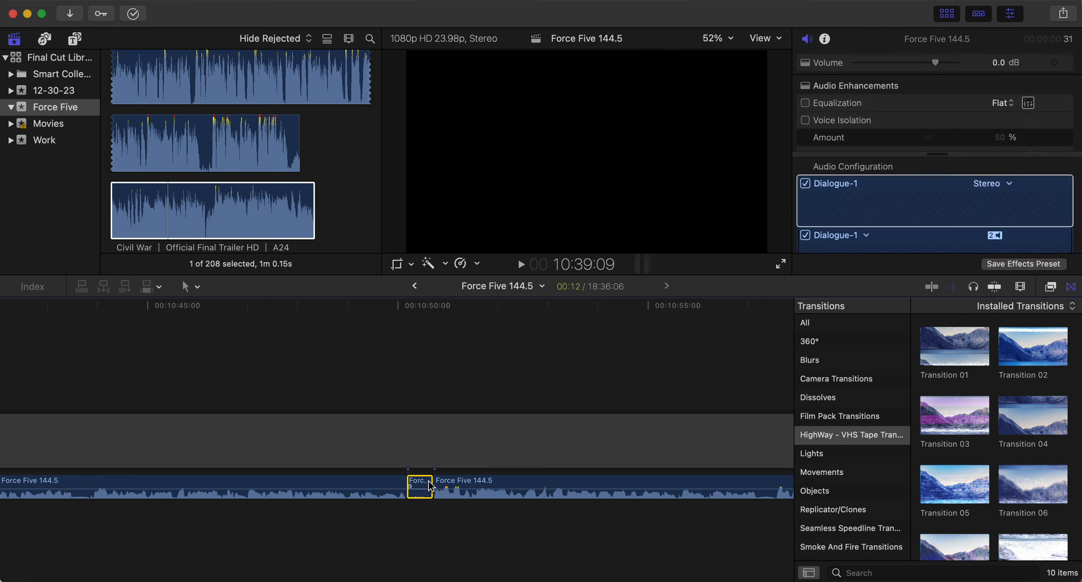
key(Delete)
drag(468, 481, 451, 486)
click(368, 519)
key(space)
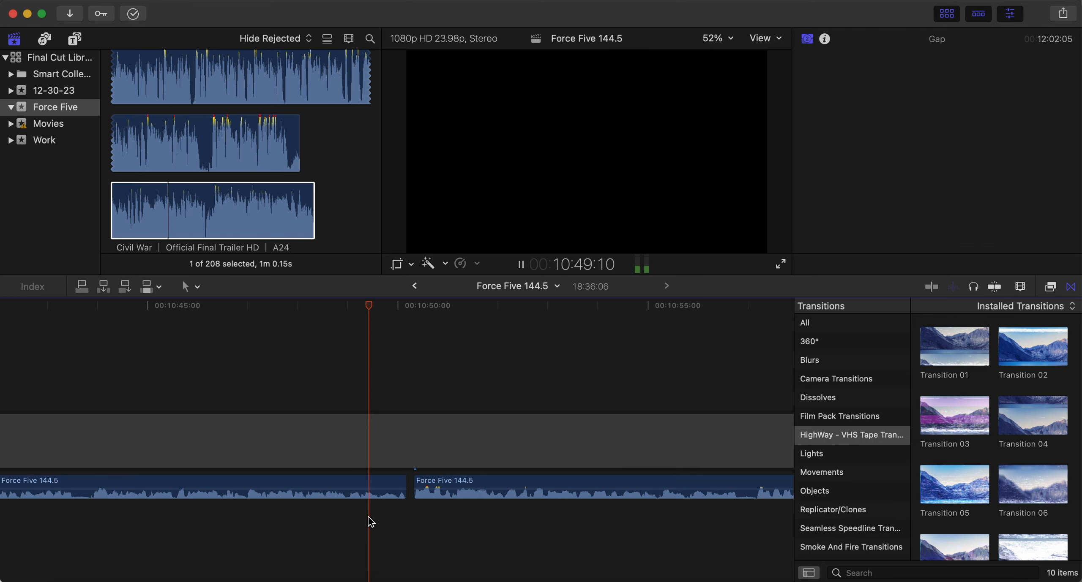
key(space)
- Remove the short pause at about 11:00 from the Force Five 144.5 audio, tighten the gap, and play back the join
key(b)
scroll(340, 515, right, 5)
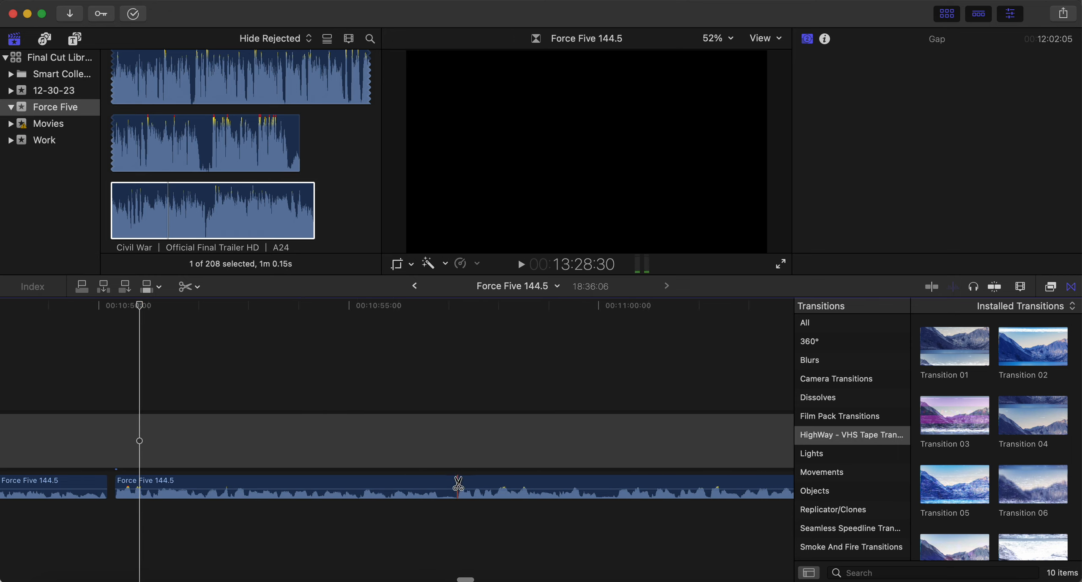
scroll(485, 486, right, 5)
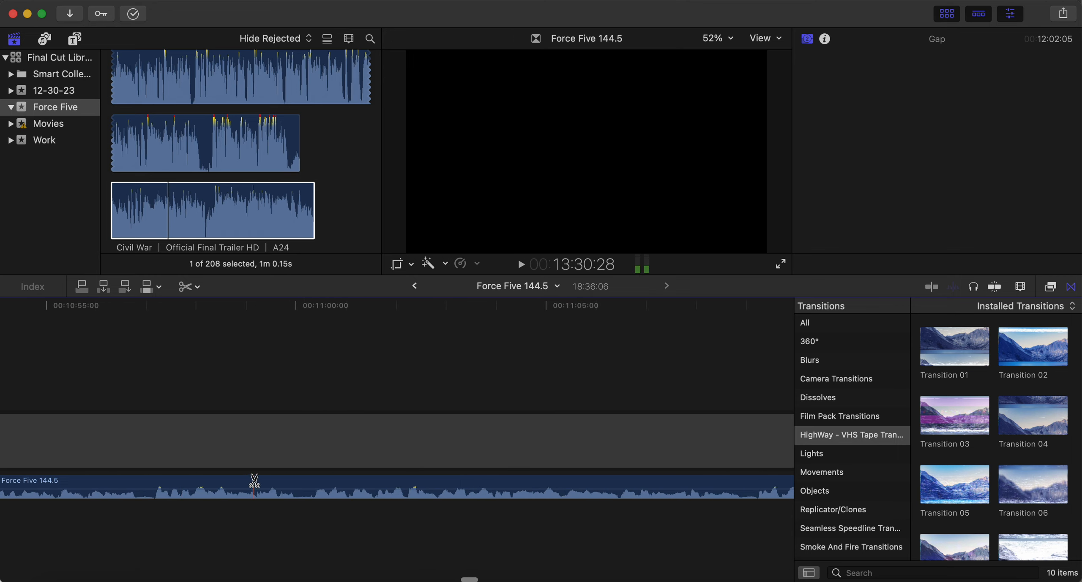
click(315, 482)
key(a)
click(307, 484)
key(Delete)
drag(344, 484, 331, 484)
click(237, 519)
key(space)
key(b)
scroll(236, 519, right, 4)
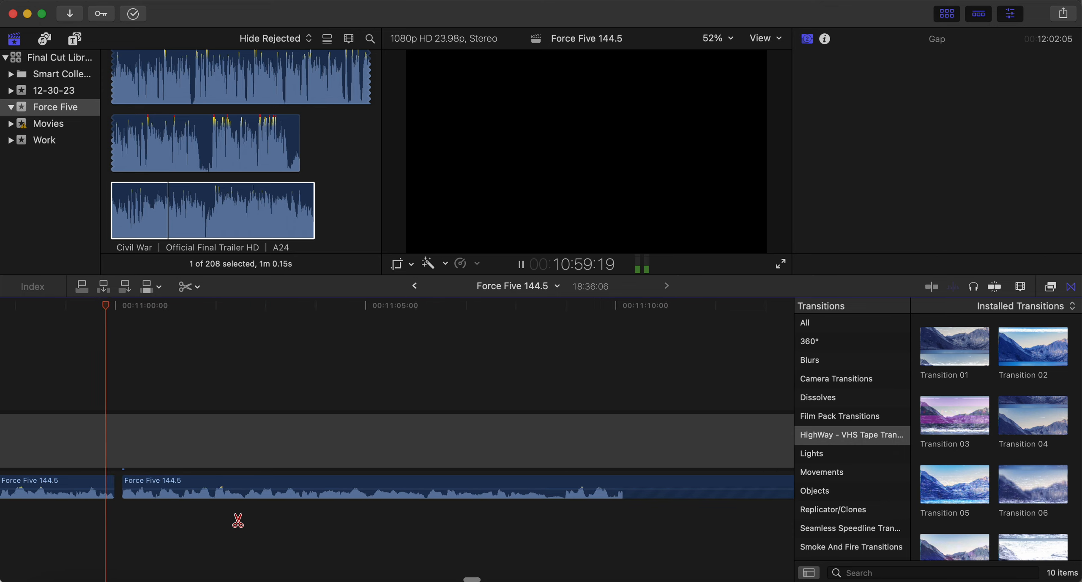
key(space)
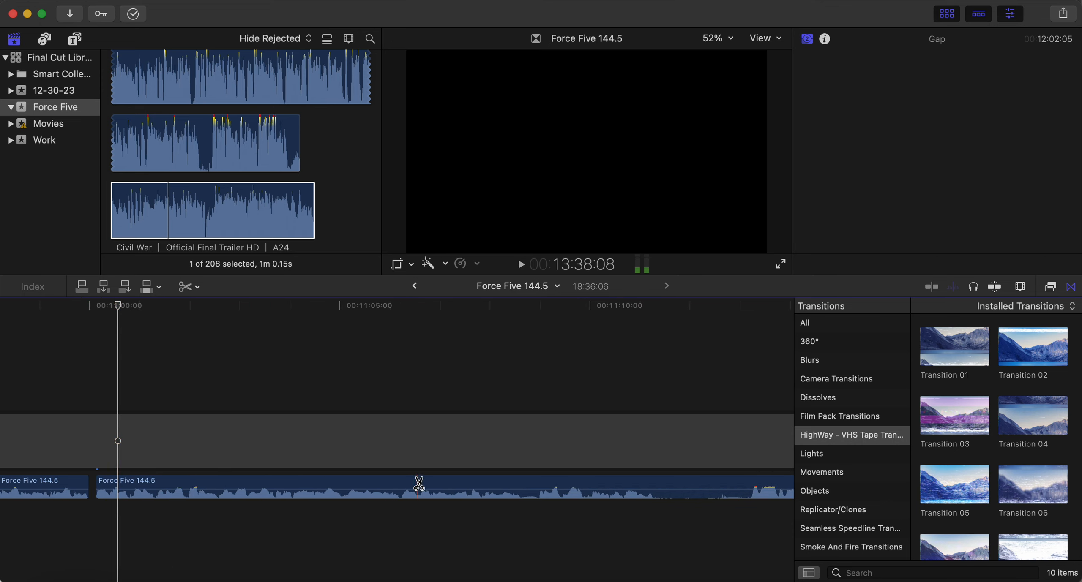
- Delete the short pause at about 11:09 from the Force Five 144.5 audio, butt the following clip against the previous one, and play it back
scroll(493, 483, right, 6)
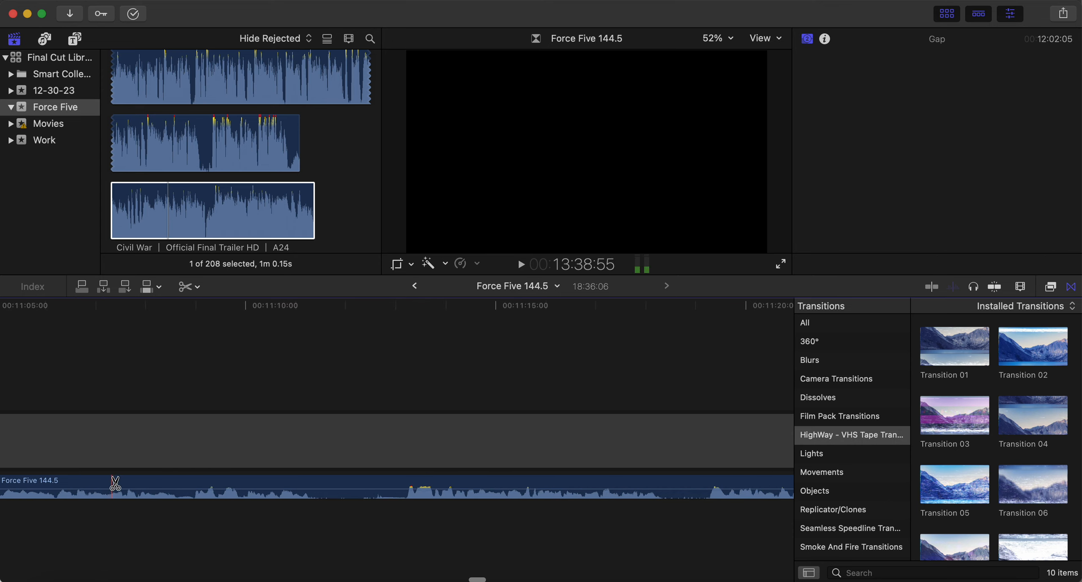
key(a)
click(186, 486)
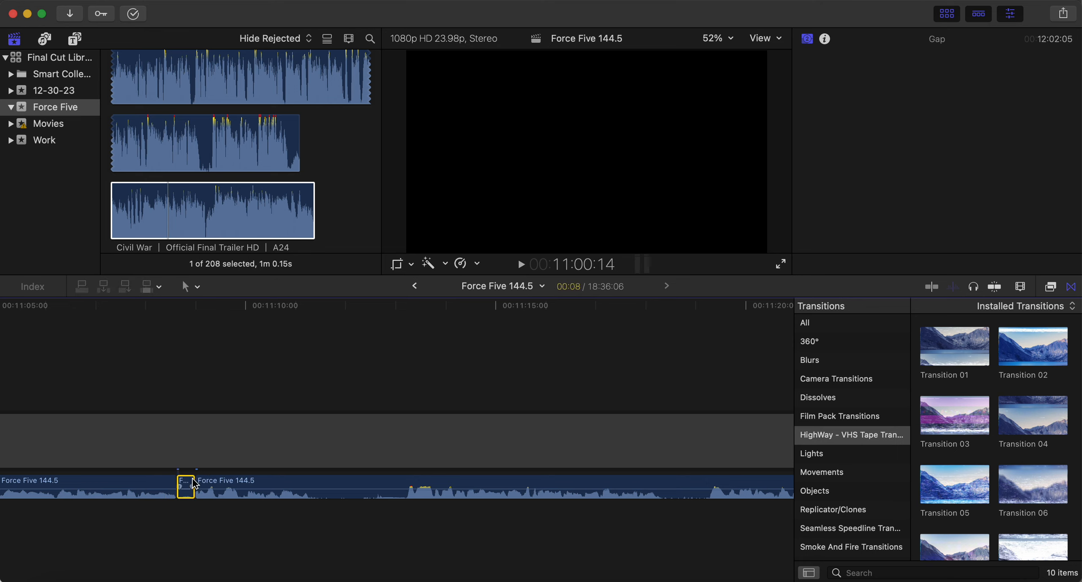
key(Delete)
drag(221, 484, 203, 485)
click(113, 535)
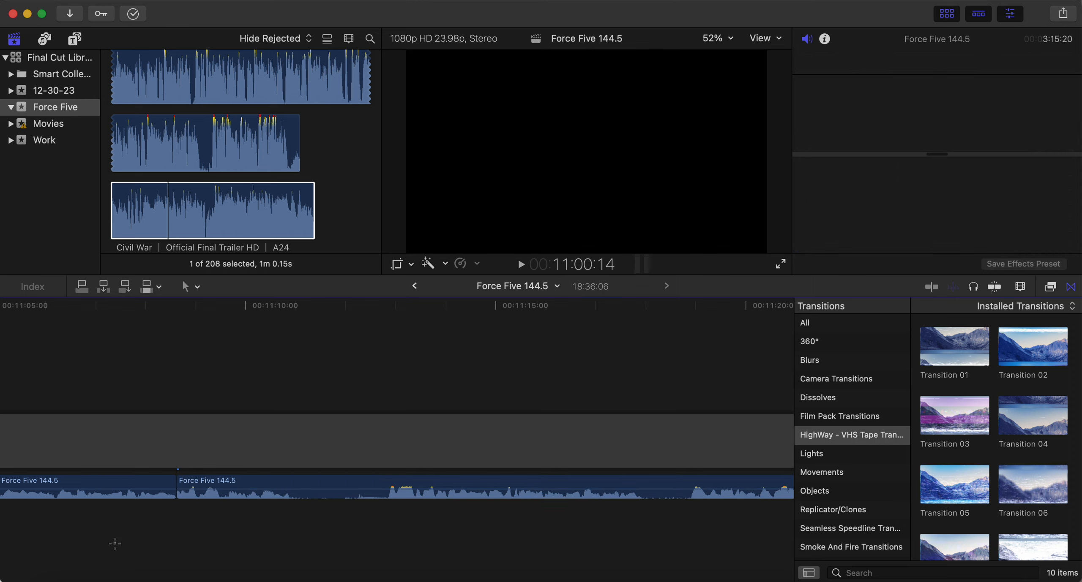
key(space)
key(b)
key(space)
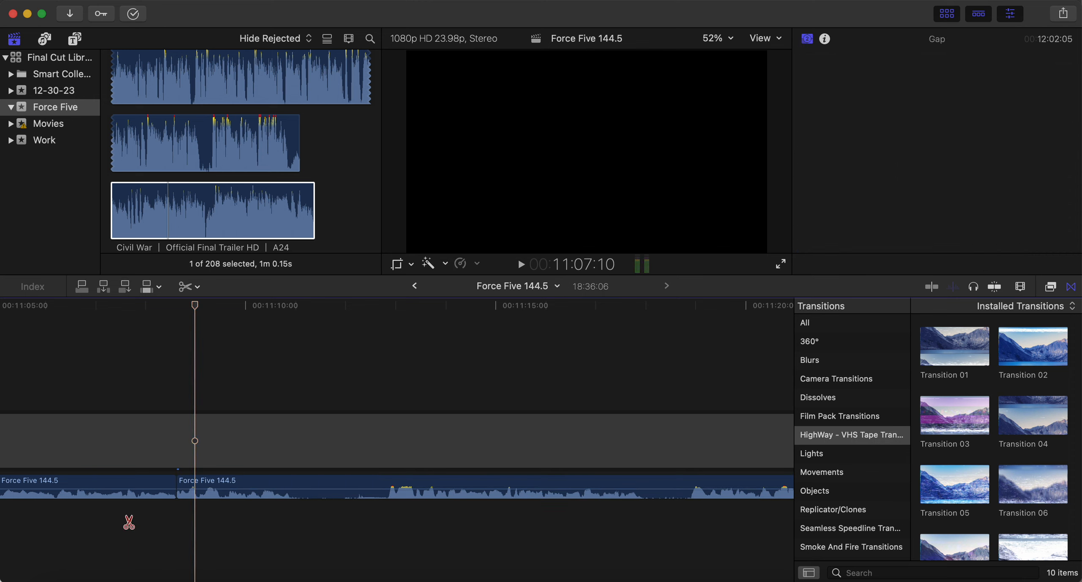
- Move the audio clip after the cut at about 11:09 slightly later to leave a small gap, and play back the join
key(a)
drag(194, 484, 203, 490)
click(90, 523)
key(space)
- Cut out the Force Five 144.5 audio between about 11:11 and 11:13, move the following clip earlier, and play back the join
key(b)
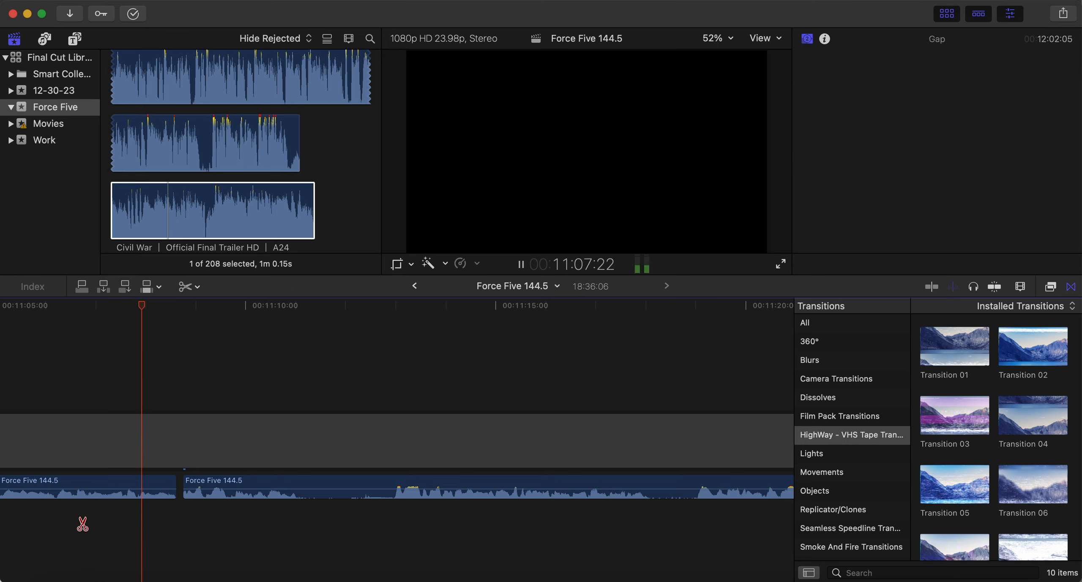
click(298, 486)
key(space)
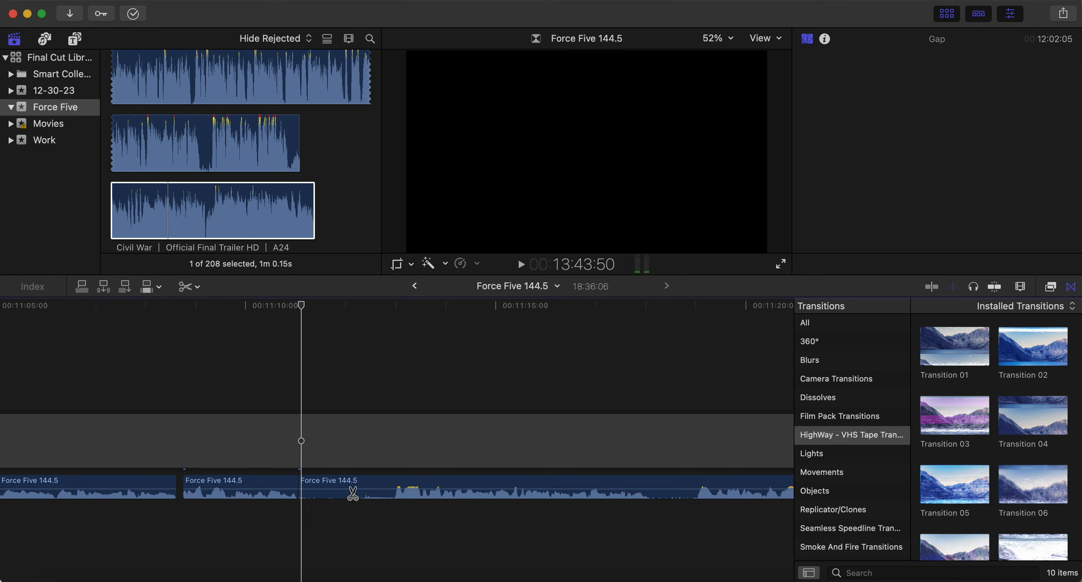
click(395, 484)
key(a)
click(387, 486)
key(Delete)
drag(421, 484, 332, 484)
click(253, 527)
key(space)
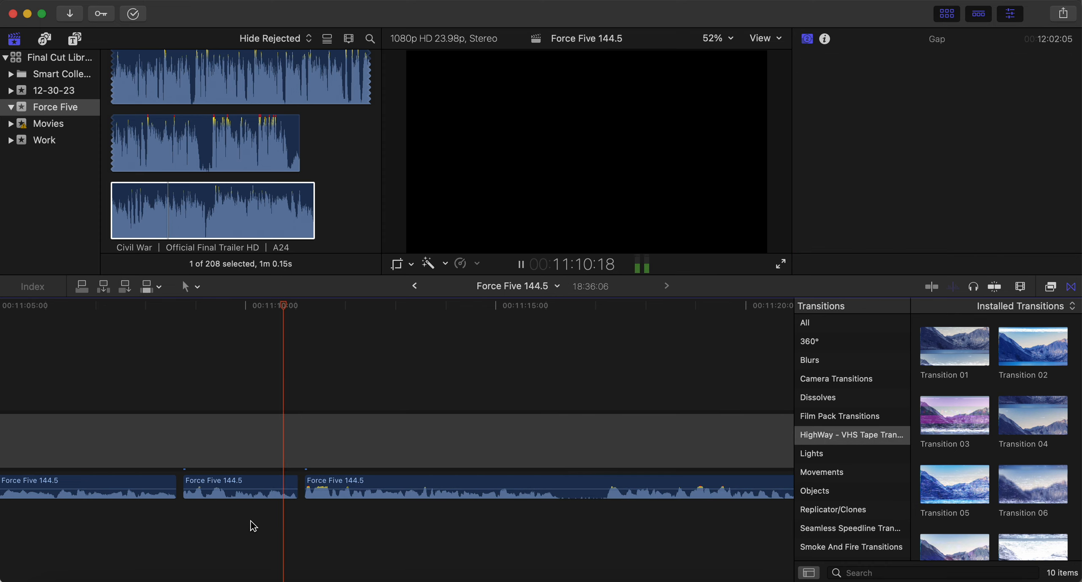
- Delete the Force Five 144.5 audio between about 11:16 and 11:17, move the following clip earlier with a small gap, and play it back
key(b)
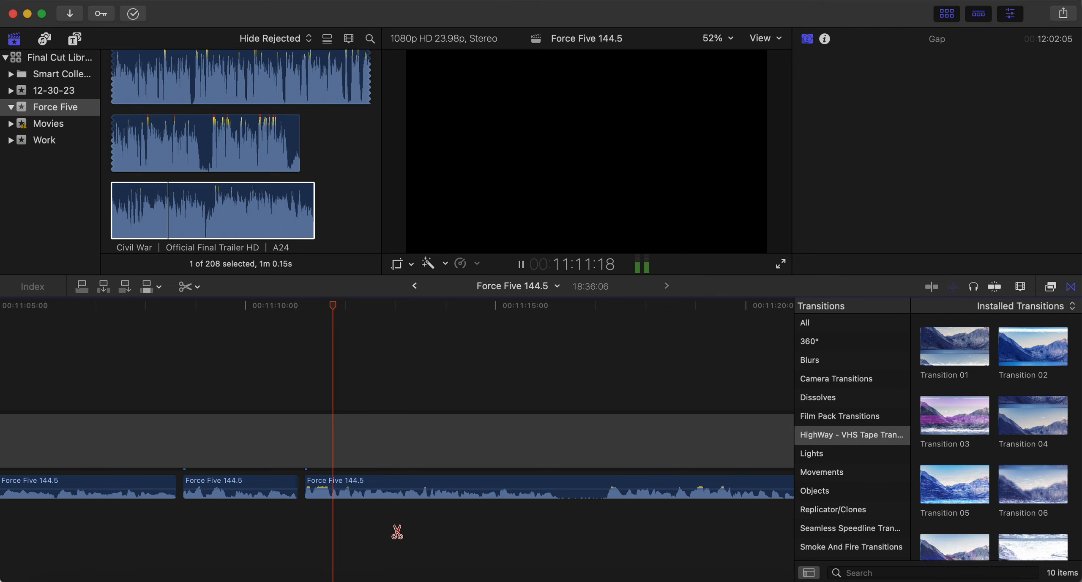
click(364, 486)
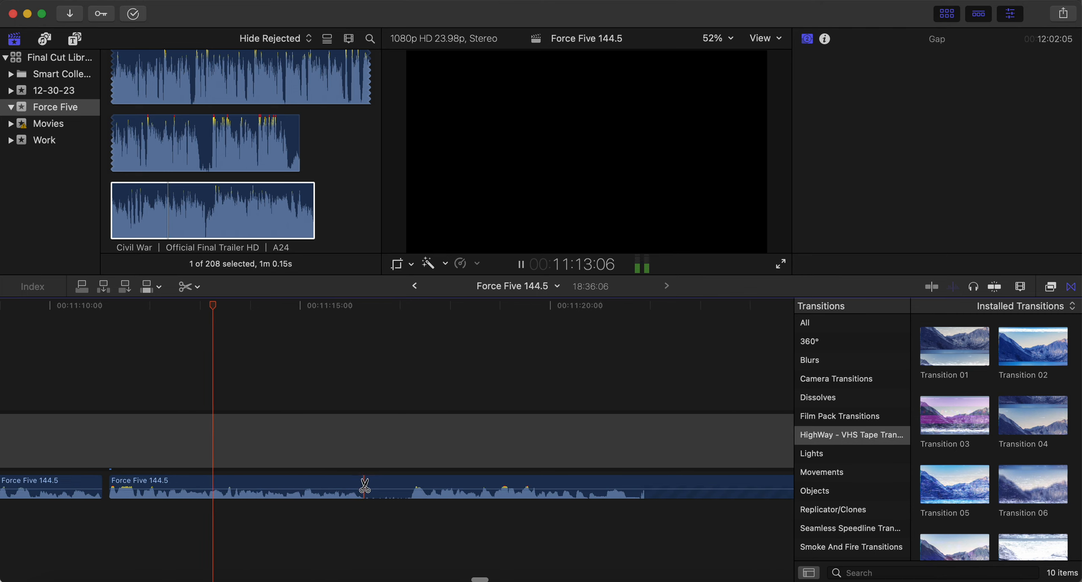
click(411, 486)
key(a)
click(406, 486)
key(Delete)
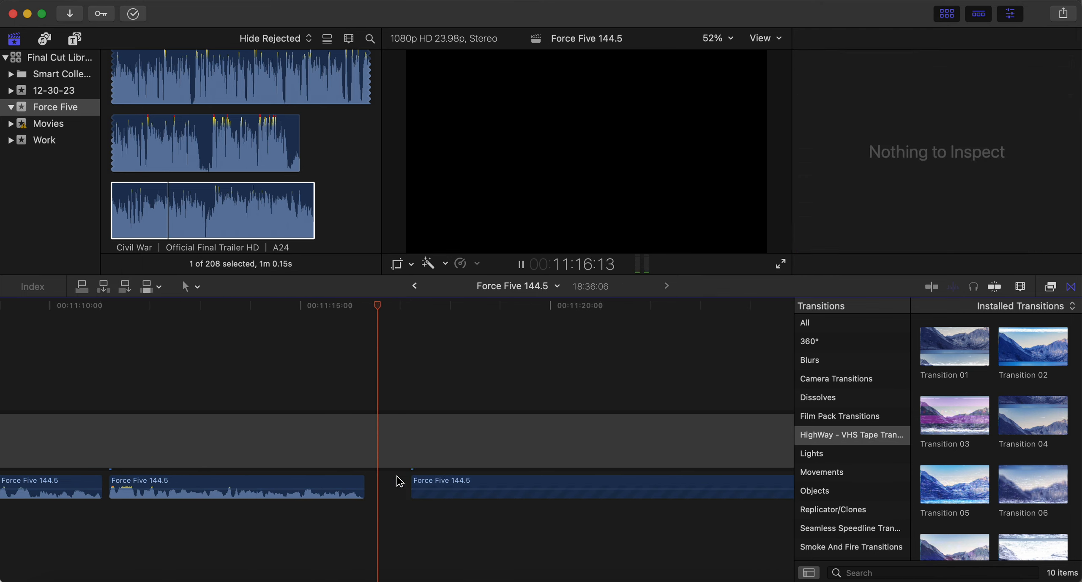
drag(435, 486, 399, 486)
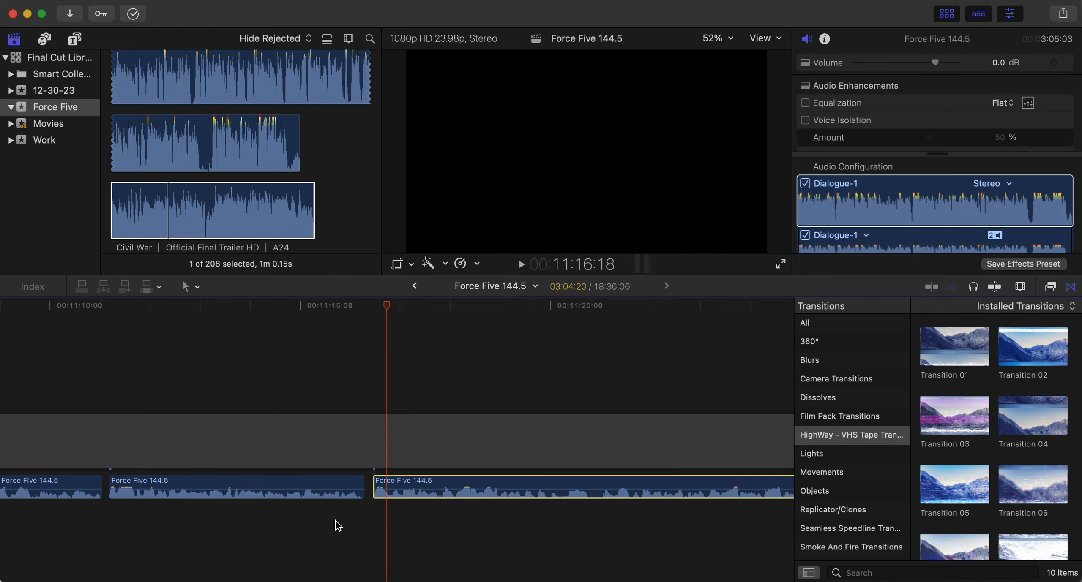
click(338, 526)
key(space)
key(b)
scroll(478, 525, right, 5)
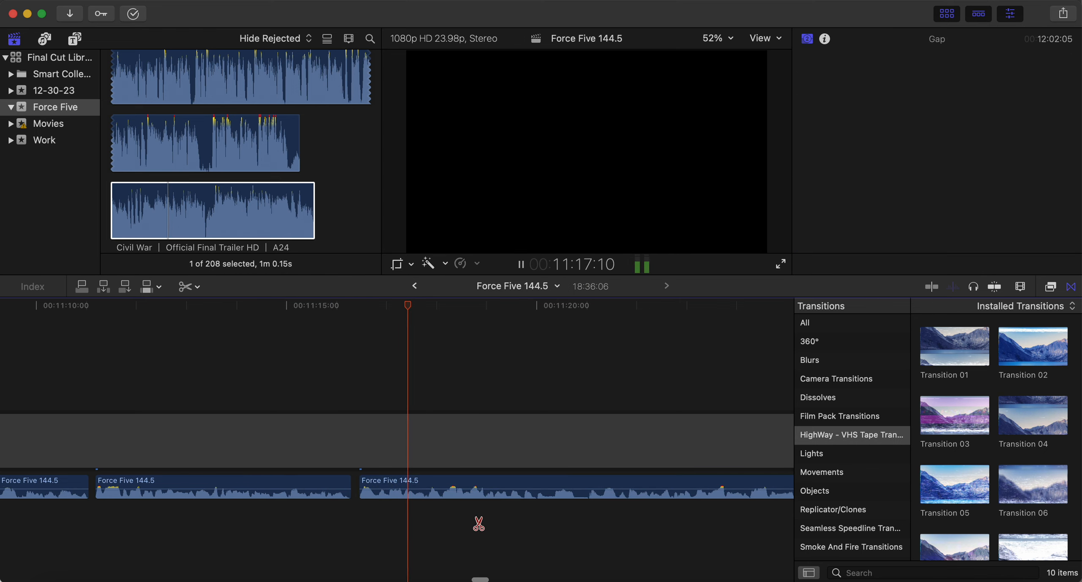
key(space)
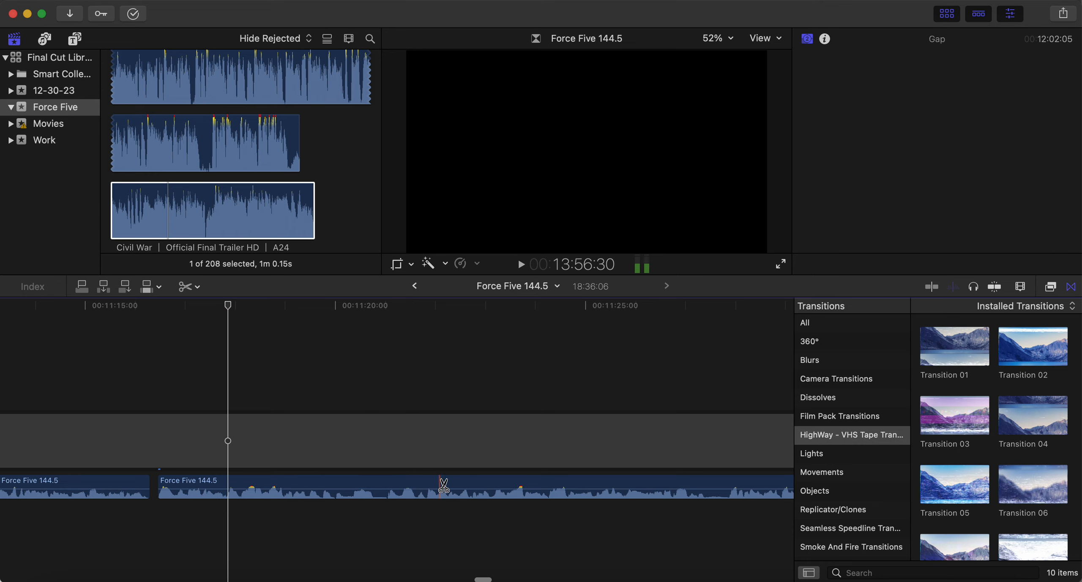
- Cut the short pause at about 11:27 out of the Force Five 144.5 audio, tighten the gap, and play back the join
scroll(522, 488, right, 7)
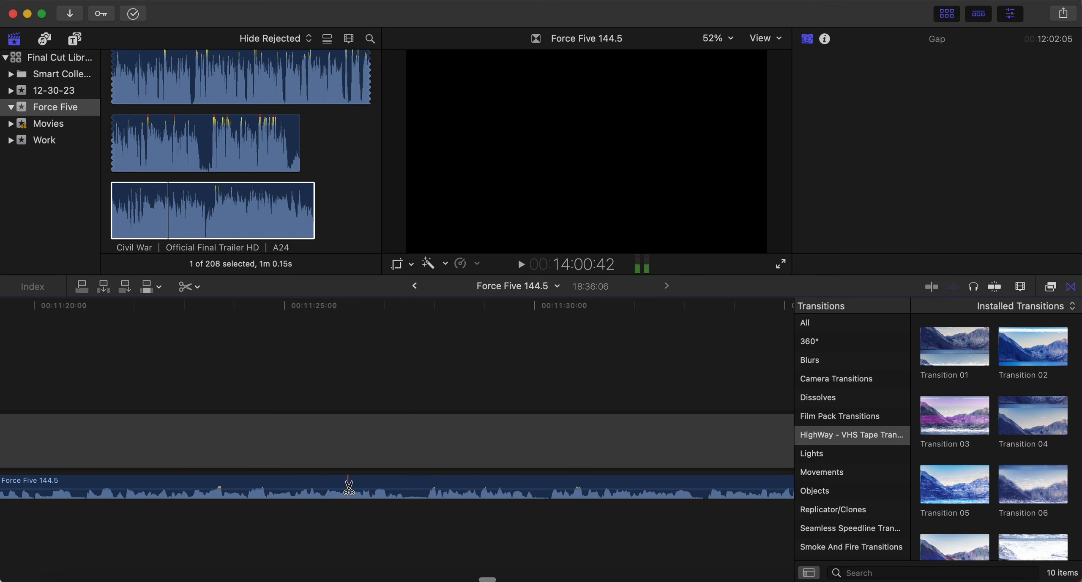
click(428, 486)
click(422, 486)
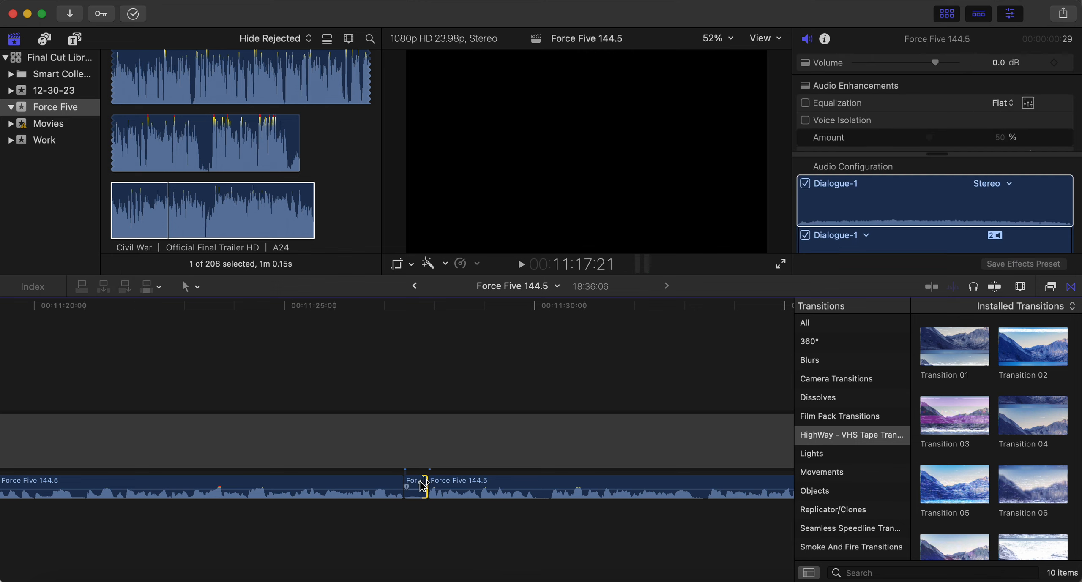
key(Delete)
drag(458, 482, 441, 481)
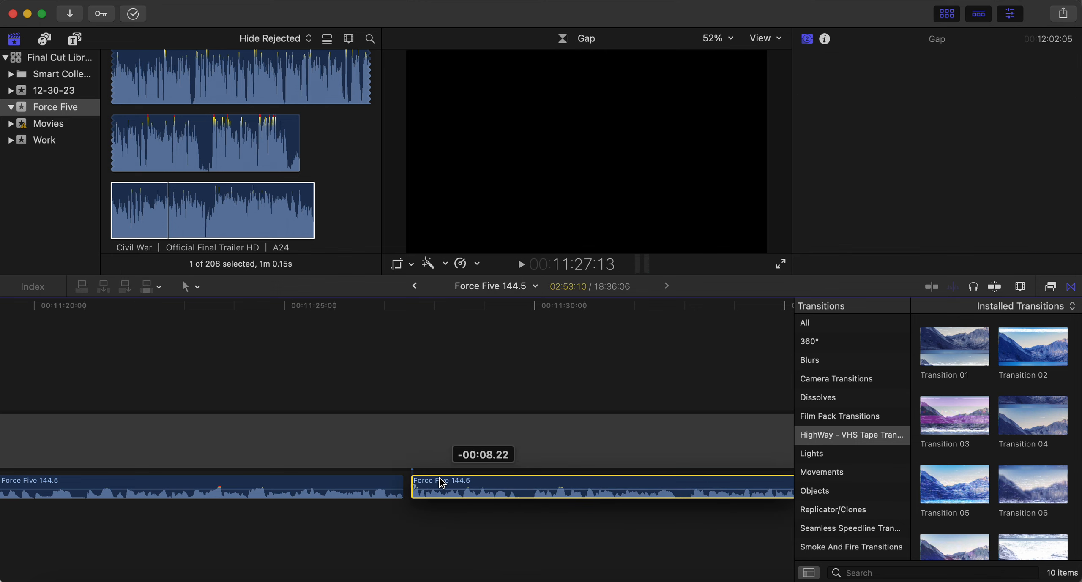
click(365, 517)
key(space)
key(b)
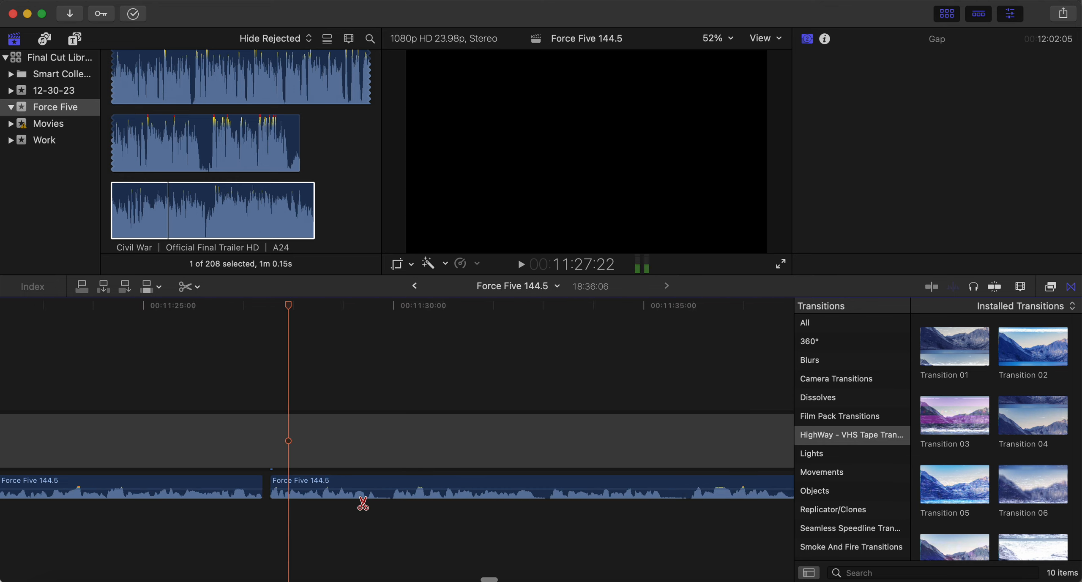
key(space)
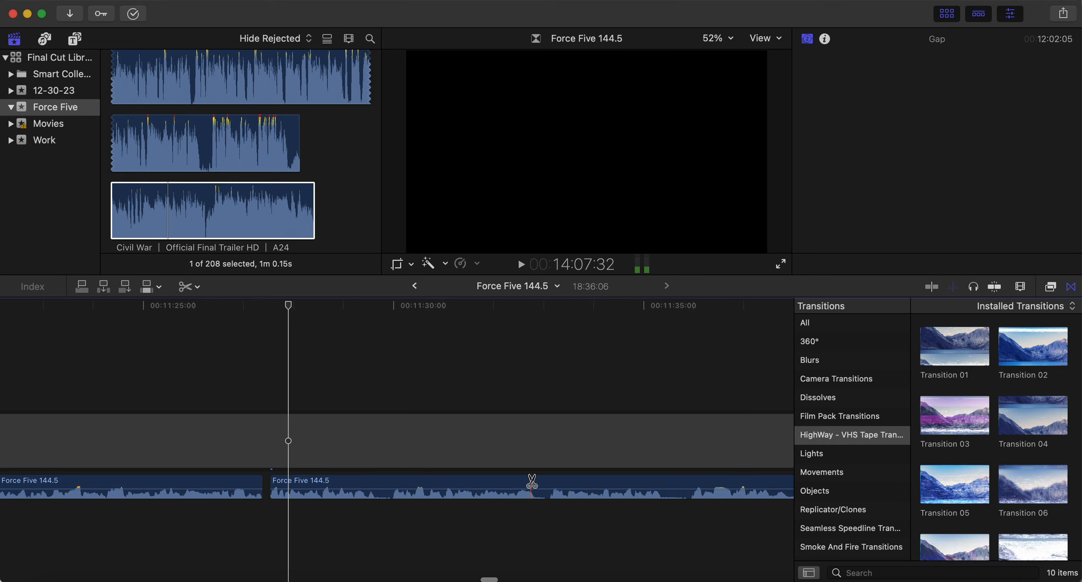
- Remove the Force Five 144.5 audio between about 11:35 and 11:36, move the following clip slightly earlier, and play back the join
scroll(532, 482, right, 5)
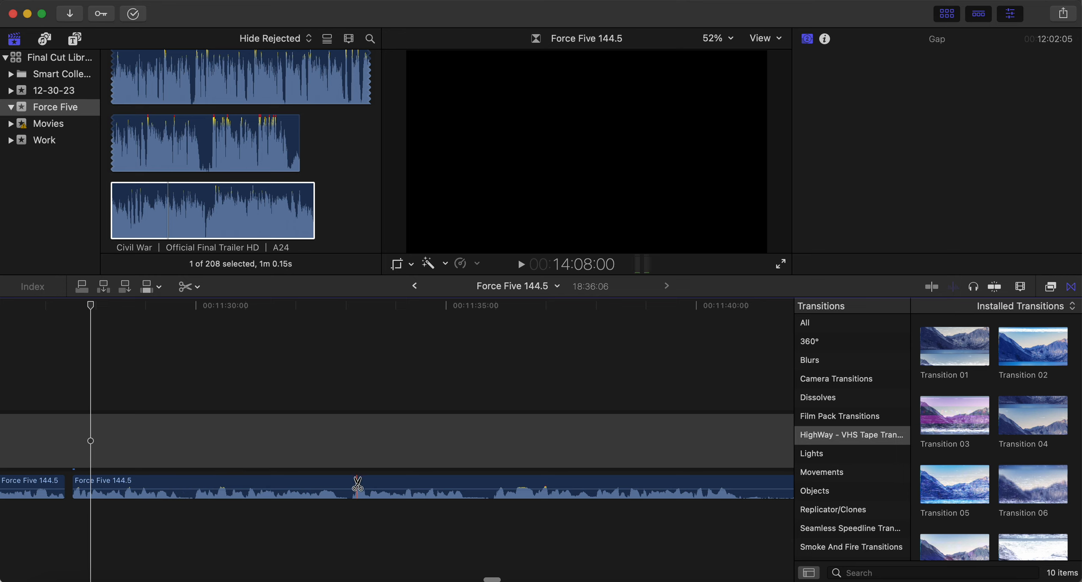
click(464, 484)
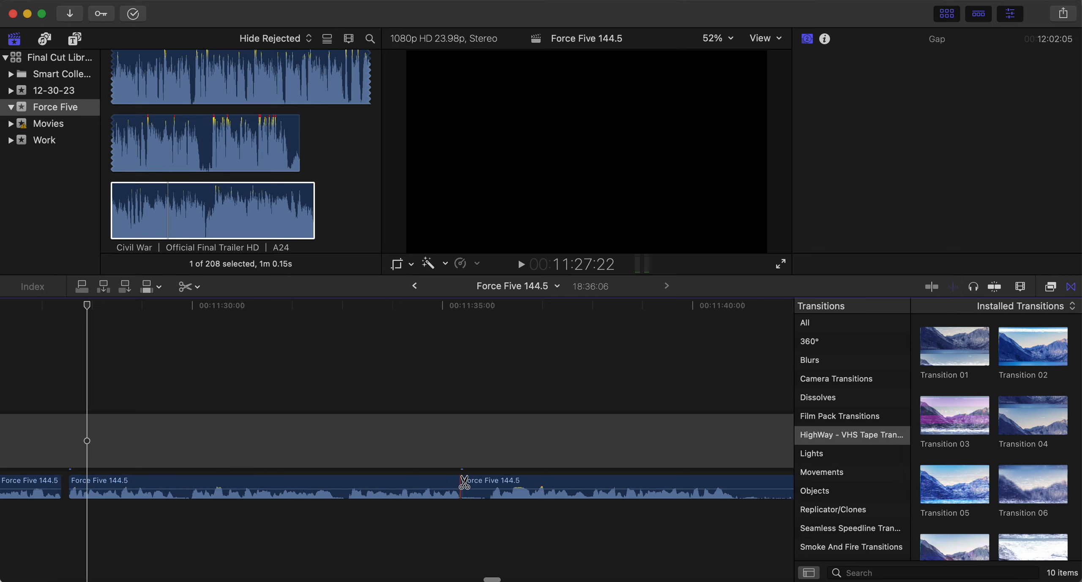
scroll(384, 486, right, 3)
click(381, 483)
key(a)
click(374, 486)
key(Delete)
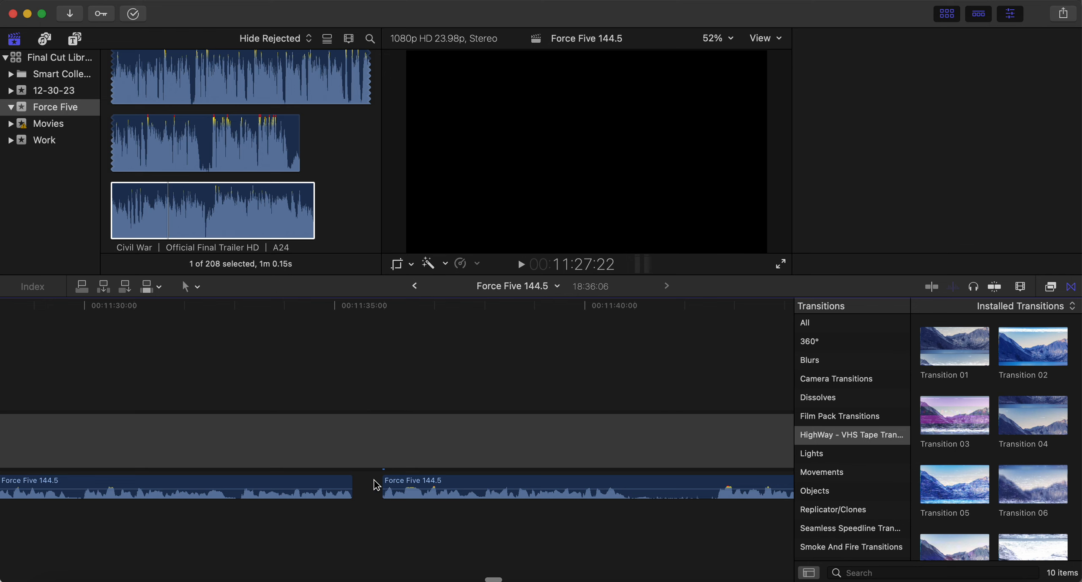
drag(417, 483, 394, 484)
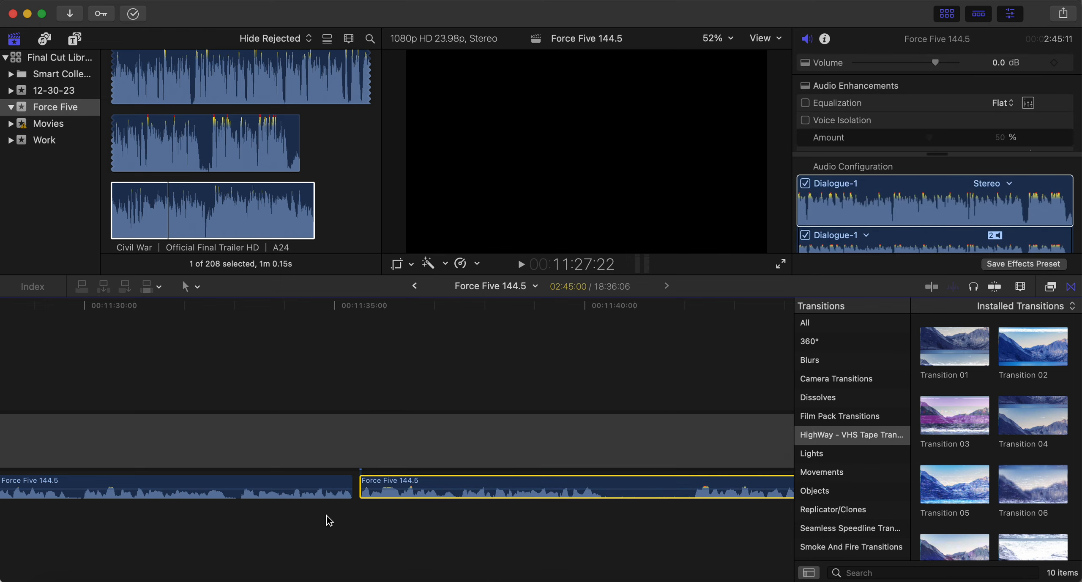
click(328, 514)
key(space)
key(b)
scroll(321, 524, right, 5)
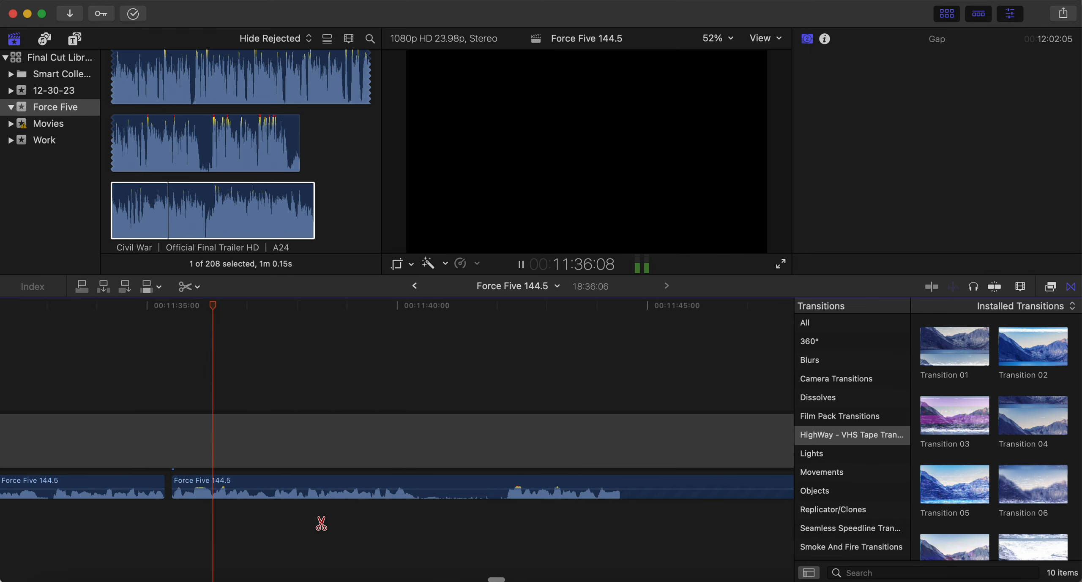
key(space)
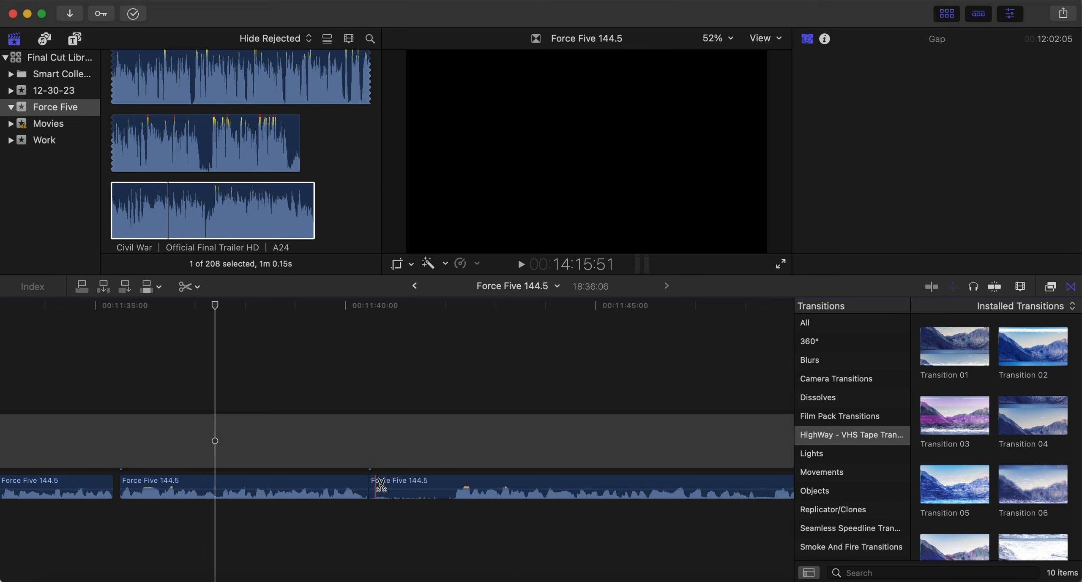
- Delete the Force Five 144.5 audio between about 11:40 and 11:42, move the following clip earlier, and play back the join
click(455, 485)
key(a)
click(433, 483)
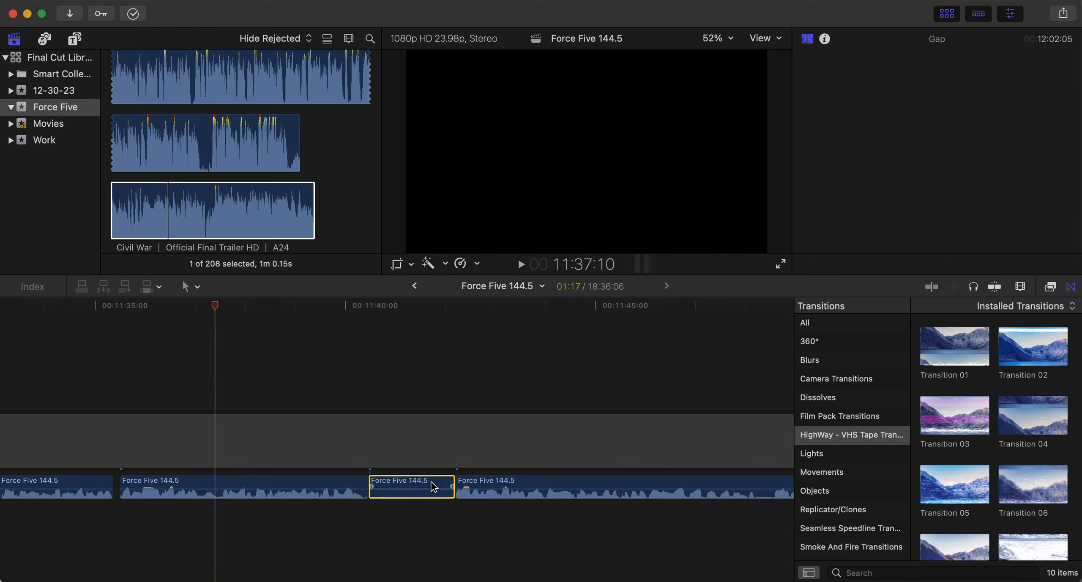
key(BackSpace)
drag(477, 481, 399, 487)
key(space)
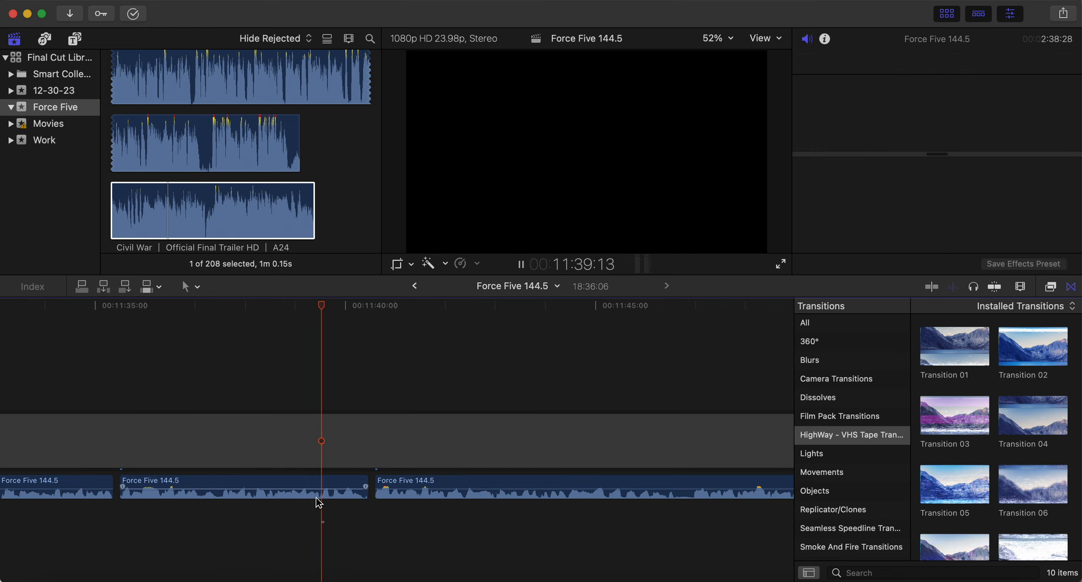
key(b)
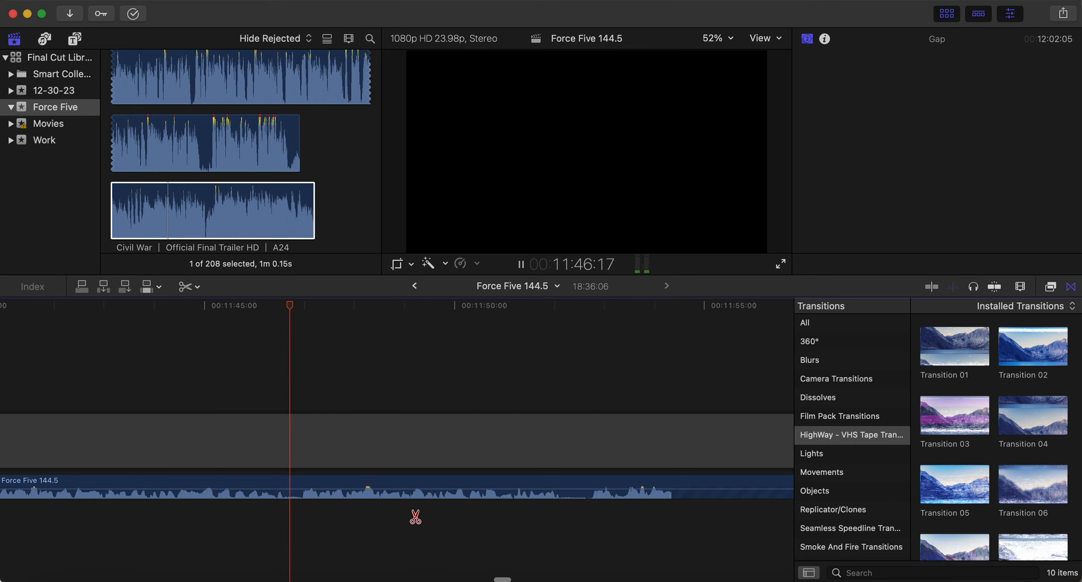
- Cut the short pause at about 11:52 out of the Force Five 144.5 audio, move the following clip earlier, and play back the join
key(space)
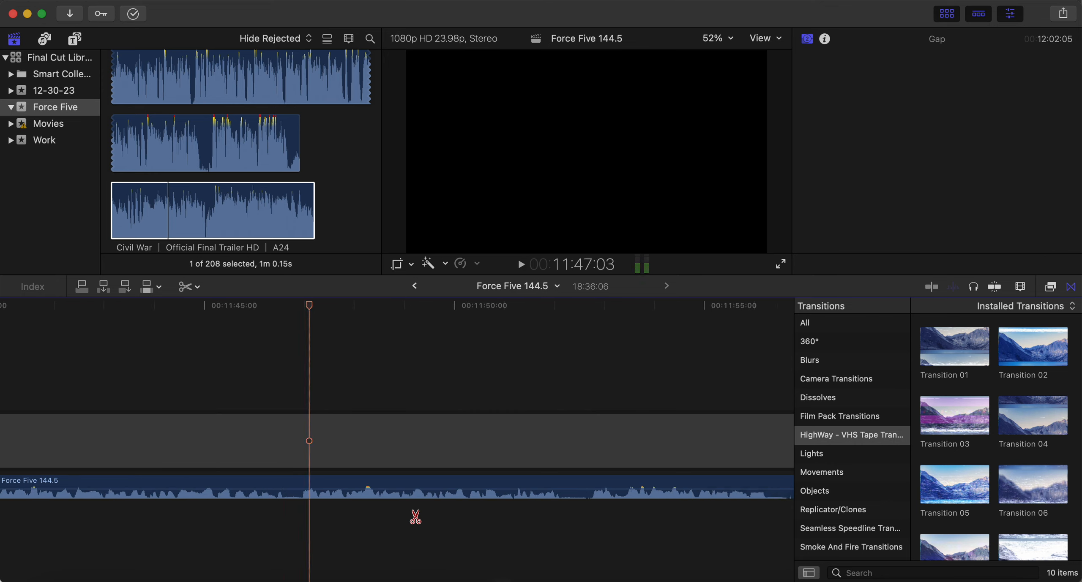
click(560, 484)
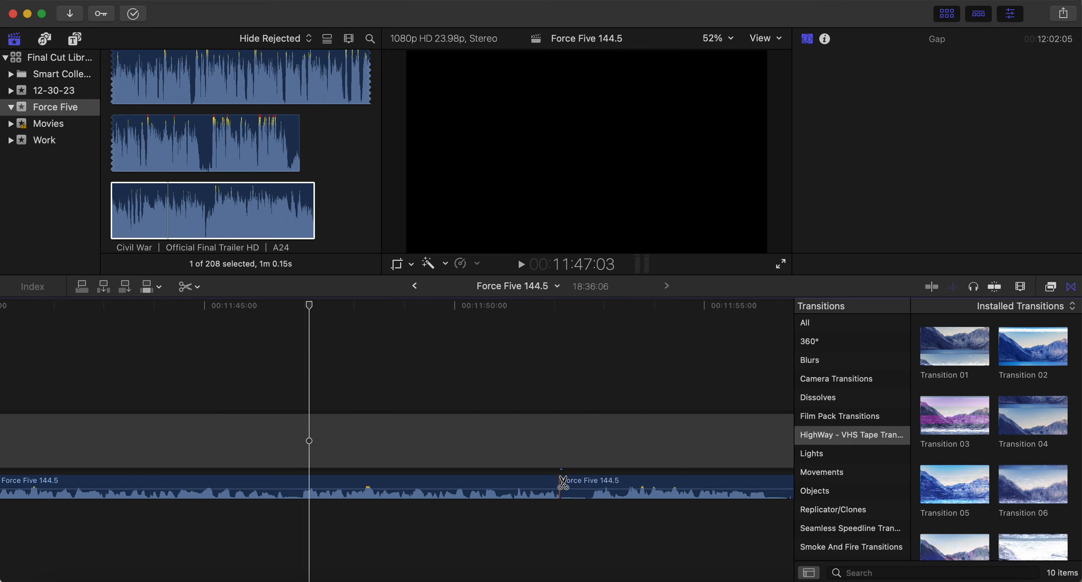
key(a)
click(586, 484)
key(Delete)
drag(608, 486, 586, 486)
click(517, 524)
key(space)
- Remove the short pause at about 11:56 from the Force Five 144.5 audio, close the gap, and play back the join
key(b)
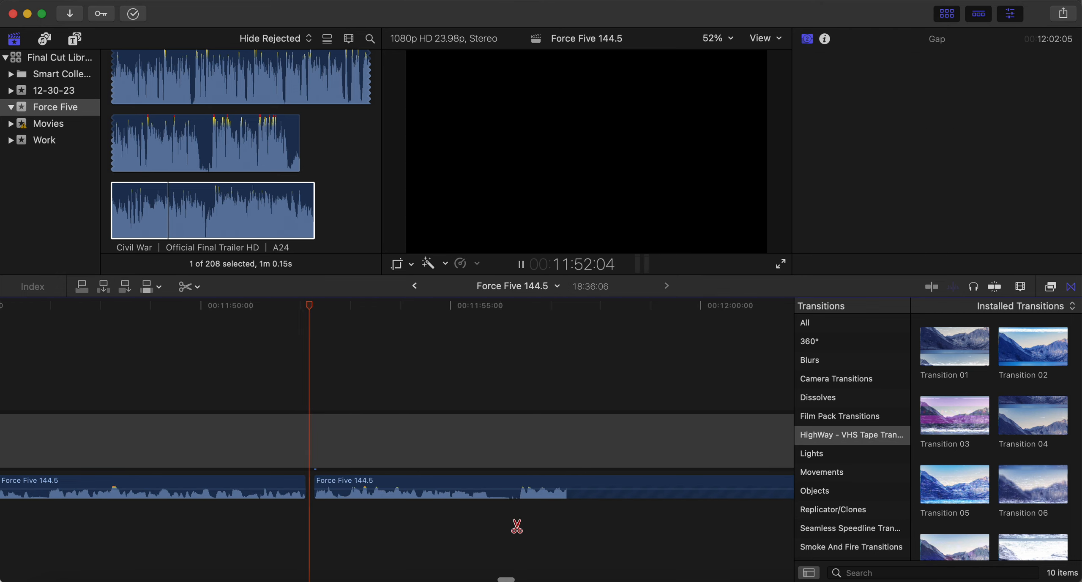
click(488, 526)
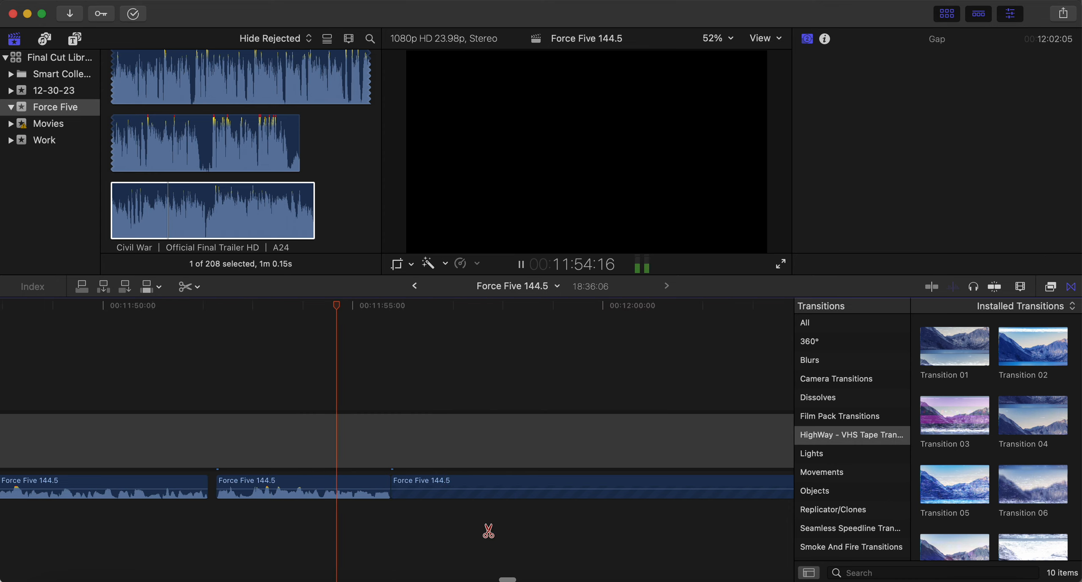
click(404, 485)
key(a)
click(394, 486)
key(Delete)
key(space)
drag(420, 480, 392, 483)
click(308, 530)
key(space)
- Delete the pause at about 12:00 from the Force Five 144.5 audio, move the following clip slightly earlier, and play back the join
key(b)
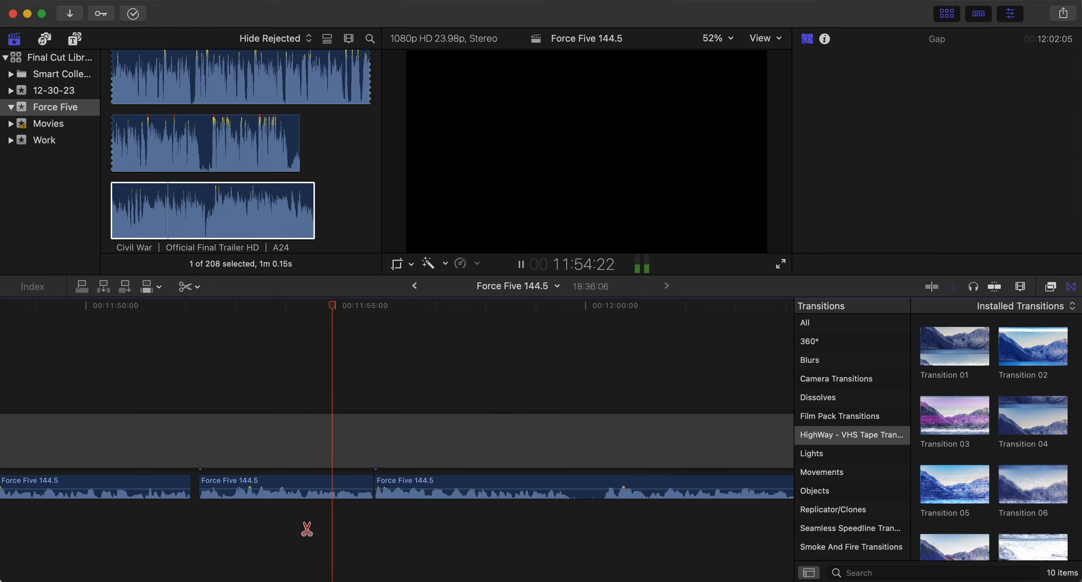
click(440, 485)
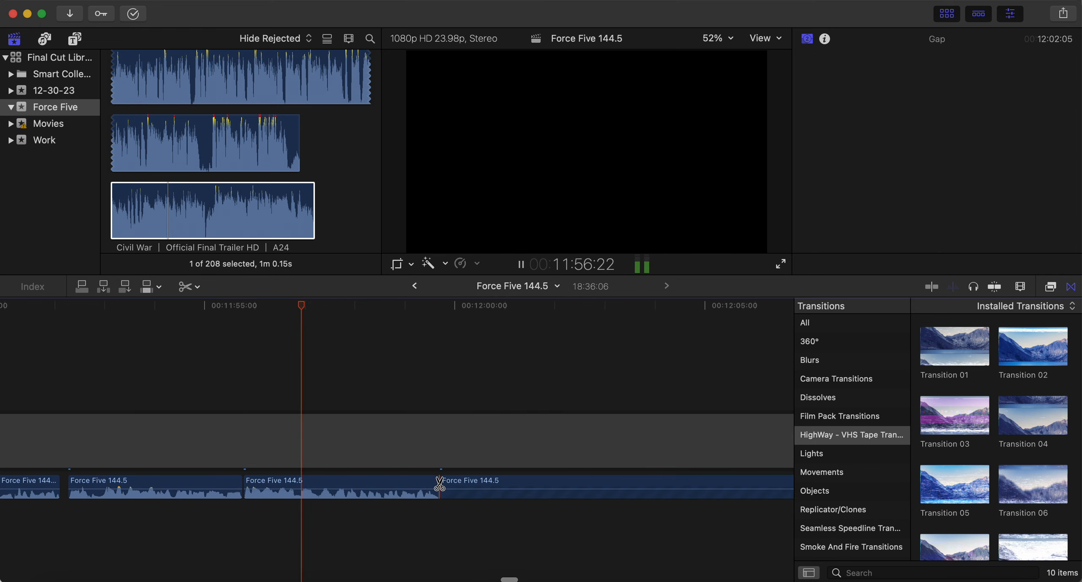
click(473, 485)
key(a)
click(456, 485)
key(Delete)
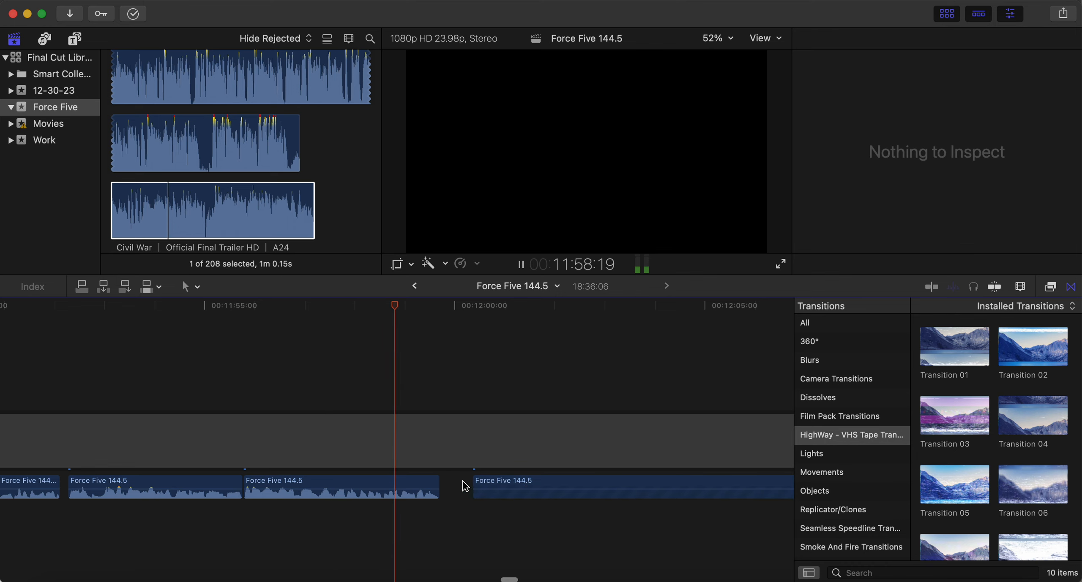
drag(491, 486, 472, 486)
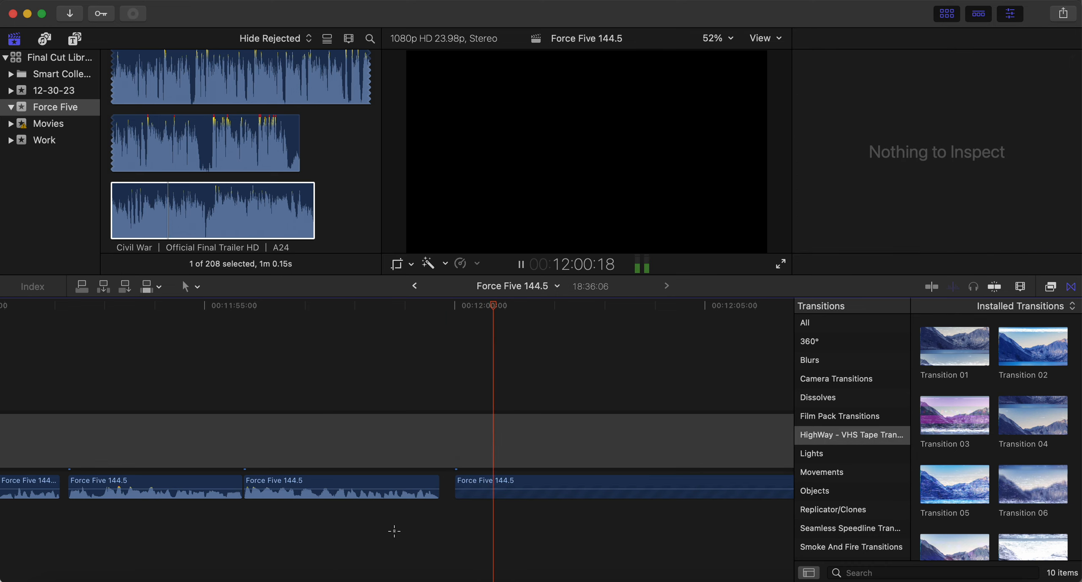
click(395, 532)
- Split the Force Five 144.5 audio at about 12:19, cut out the pause at about 12:21, tighten the gap, and play it back
key(b)
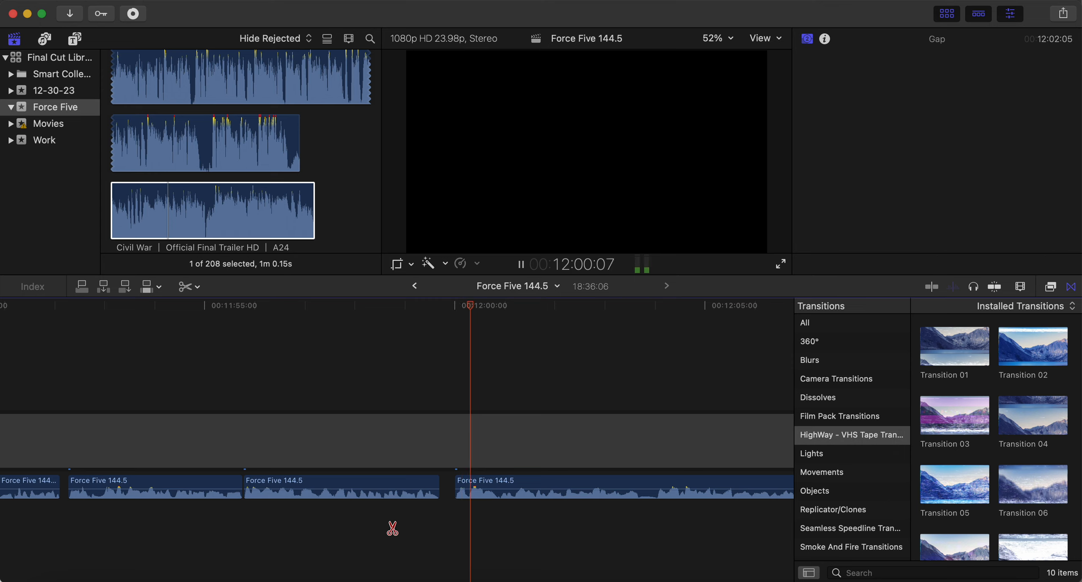
key(space)
scroll(385, 531, right, 5)
scroll(385, 531, right, 3)
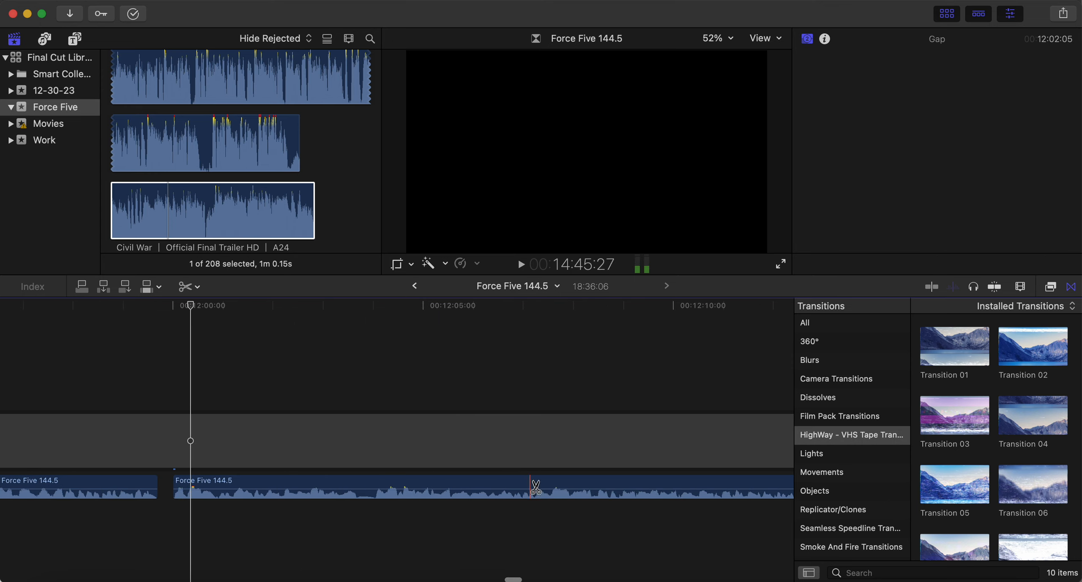
scroll(536, 488, right, 10)
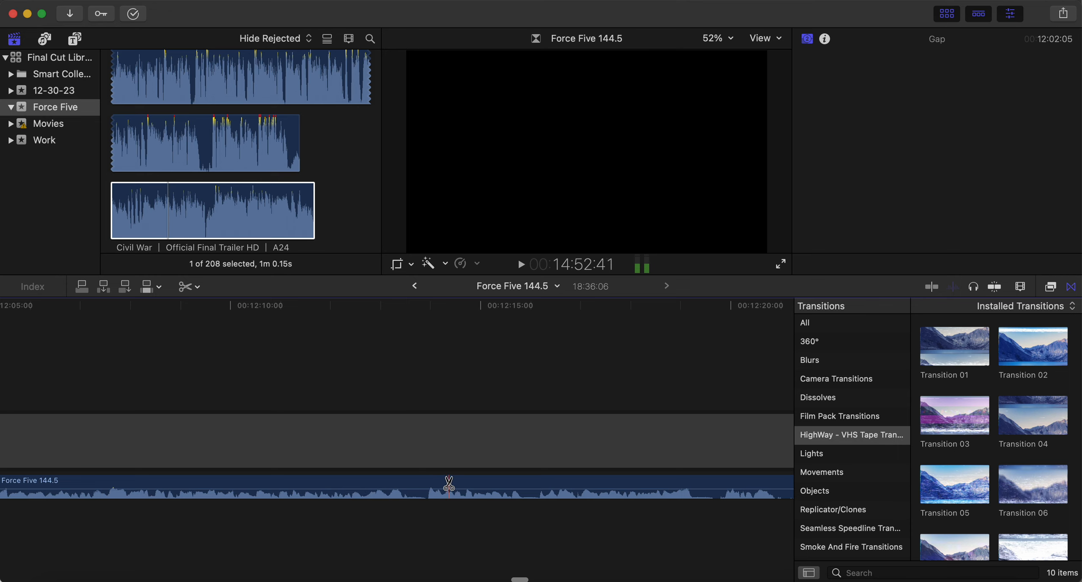
scroll(520, 484, right, 10)
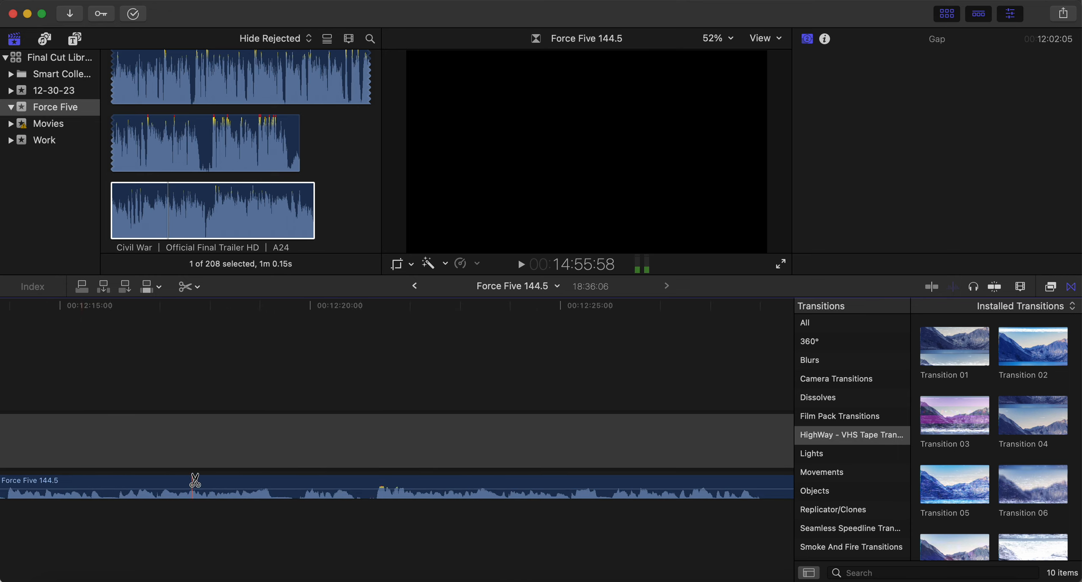
click(271, 483)
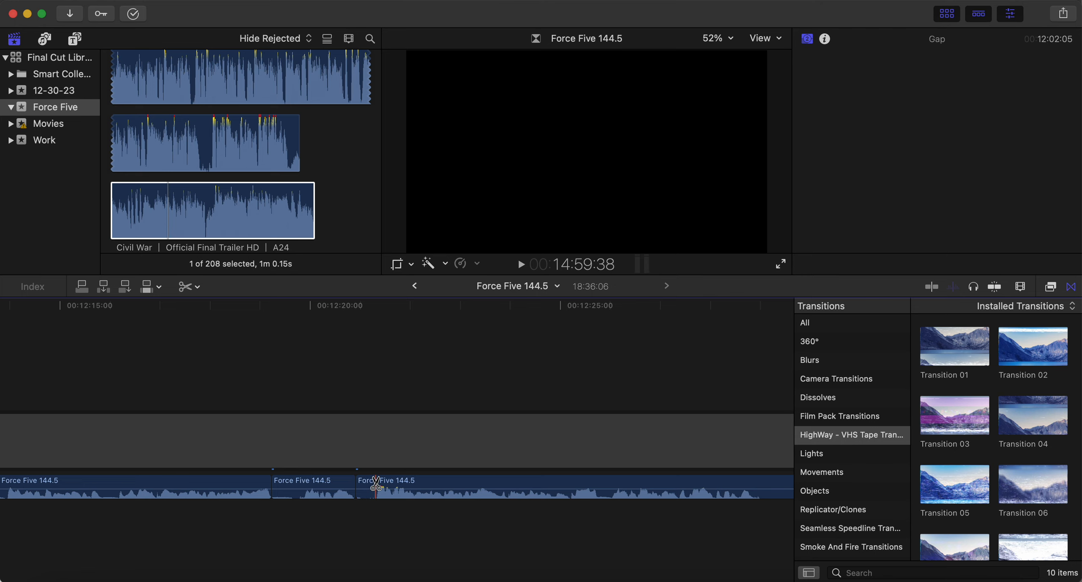
click(376, 482)
key(a)
click(364, 485)
key(Delete)
drag(413, 482, 405, 482)
key(space)
- Delete the Force Five 144.5 audio between about 12:29 and 12:30, move the following clip earlier with a small gap, and play it back
key(b)
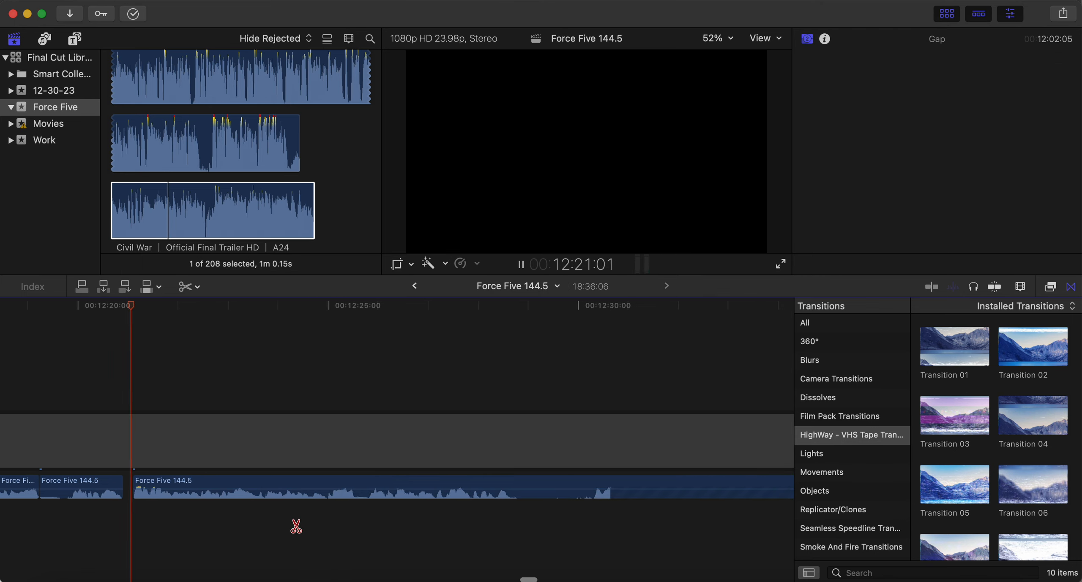
key(space)
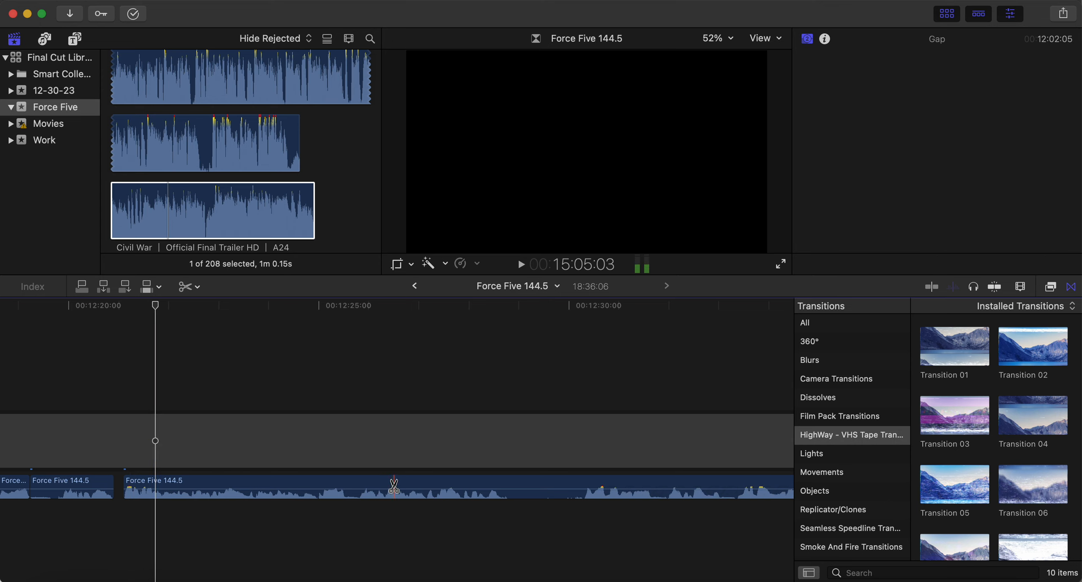
click(501, 486)
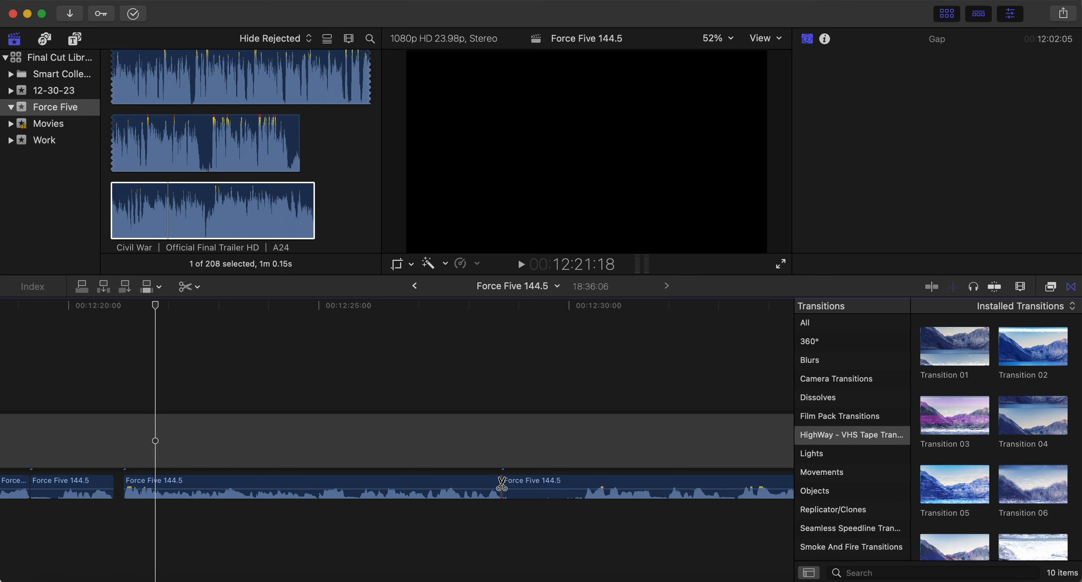
scroll(465, 487, right, 5)
click(425, 486)
key(a)
click(416, 486)
key(Delete)
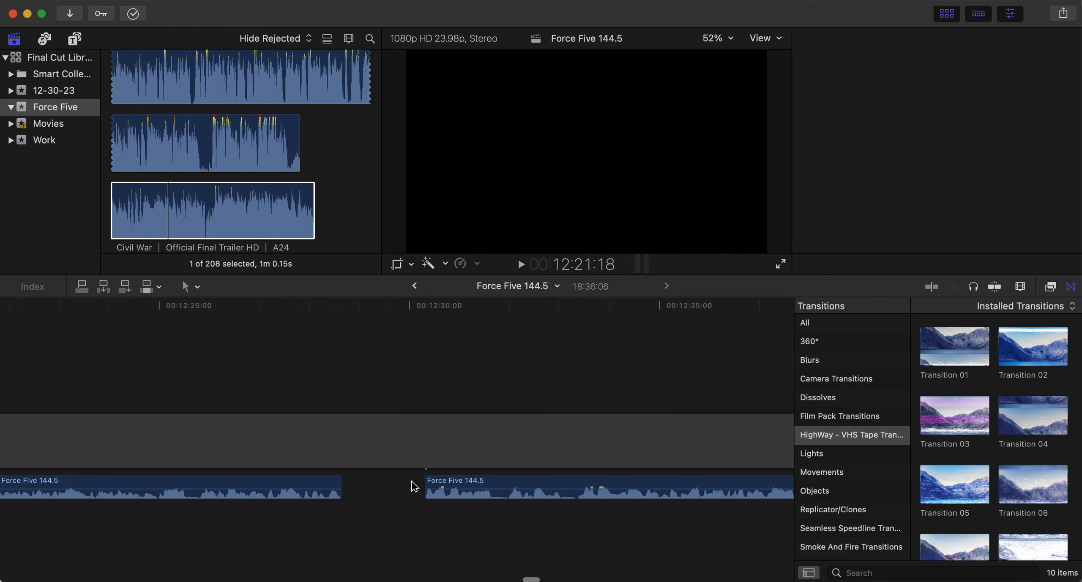
drag(446, 487, 375, 487)
click(301, 516)
key(space)
- Cut the short pause just after 12:30 out of the Force Five 144.5 audio, butt the following clip against the previous one, and play it back
key(b)
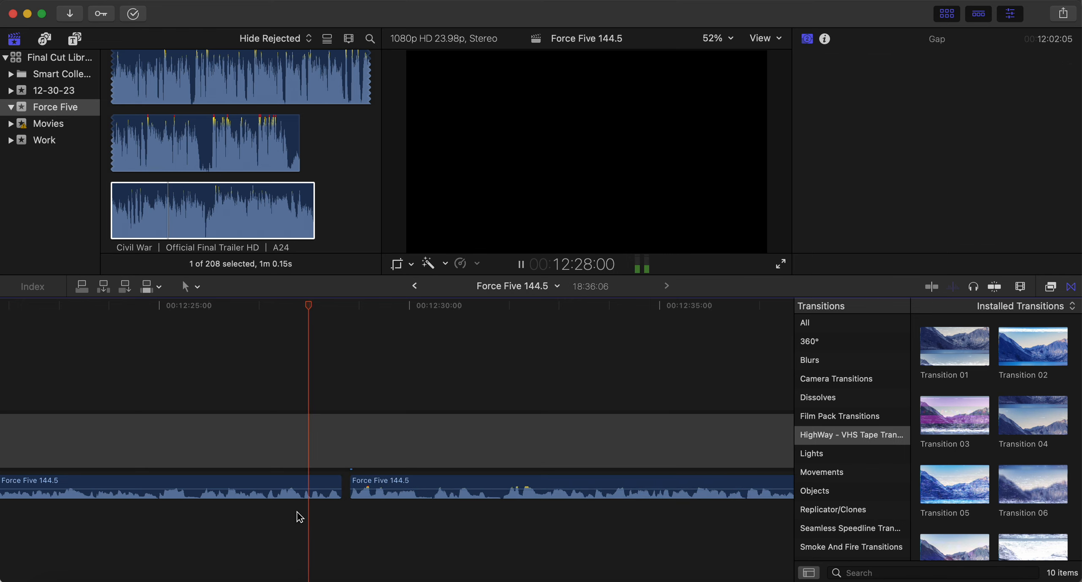
scroll(296, 514, right, 5)
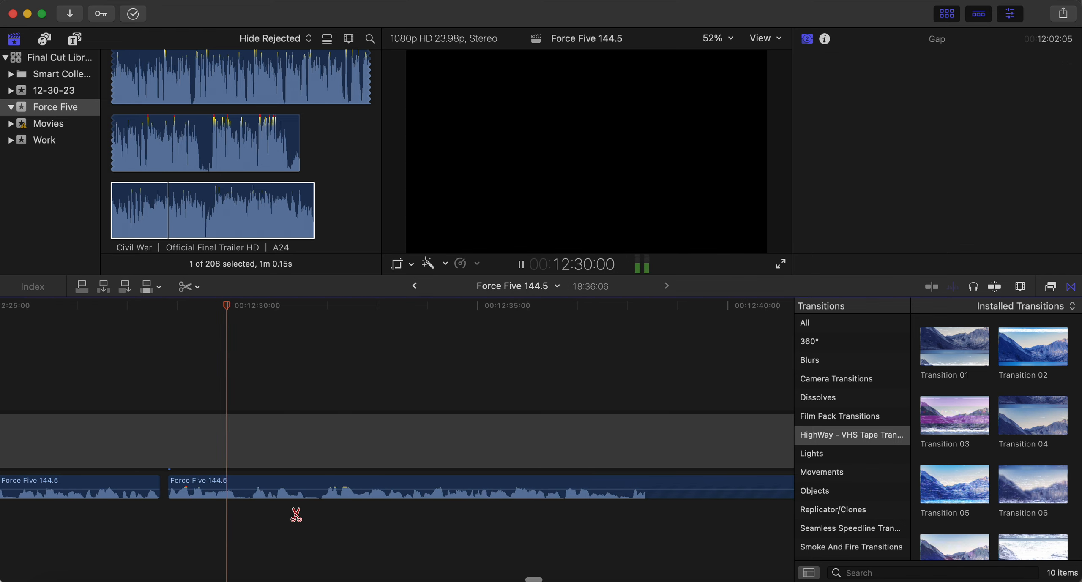
click(235, 486)
key(space)
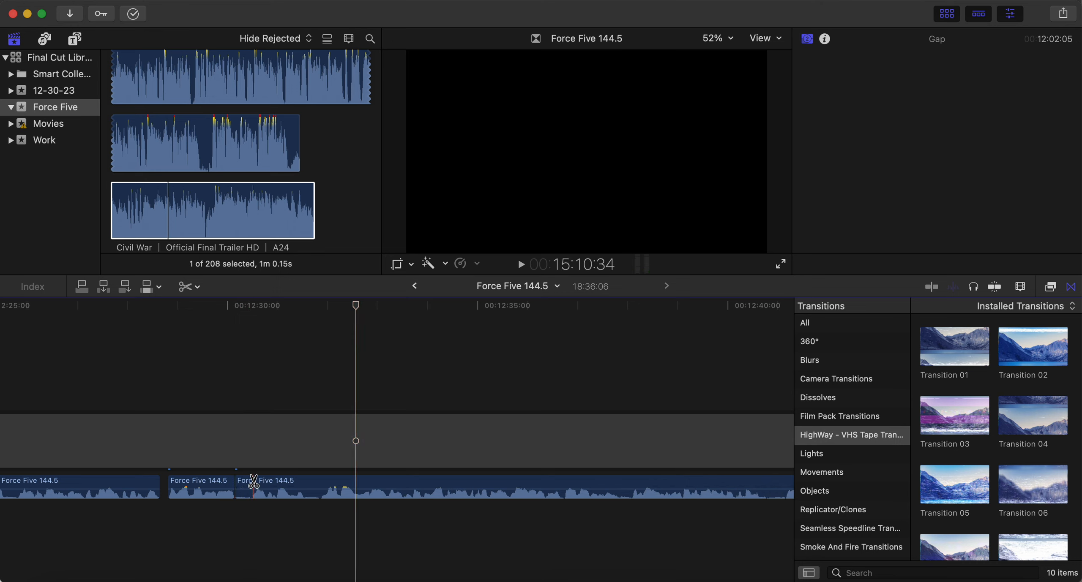
click(254, 481)
key(a)
click(244, 486)
key(Delete)
click(289, 486)
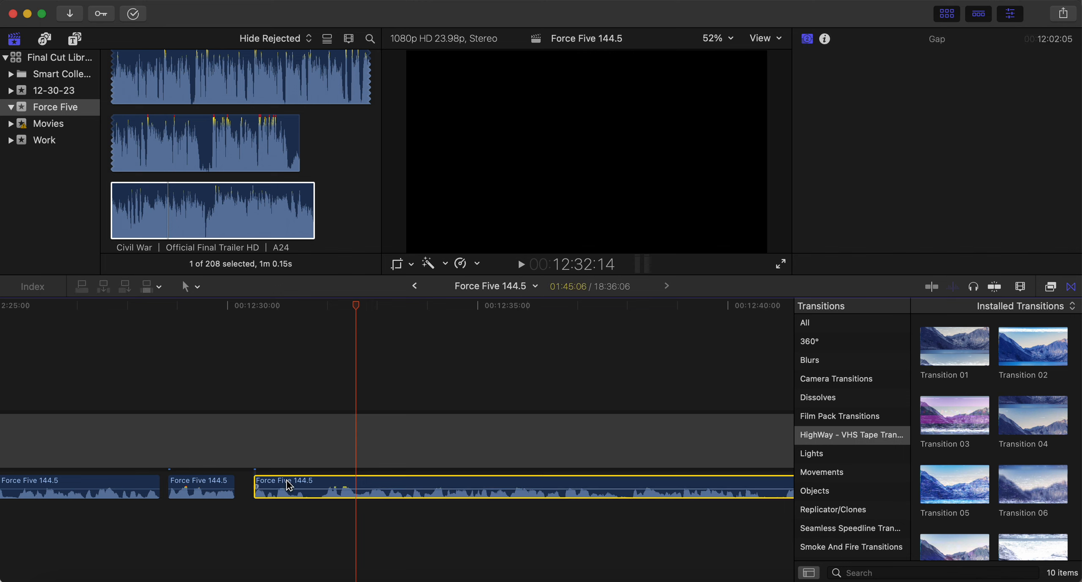
drag(287, 481, 268, 482)
click(173, 519)
key(space)
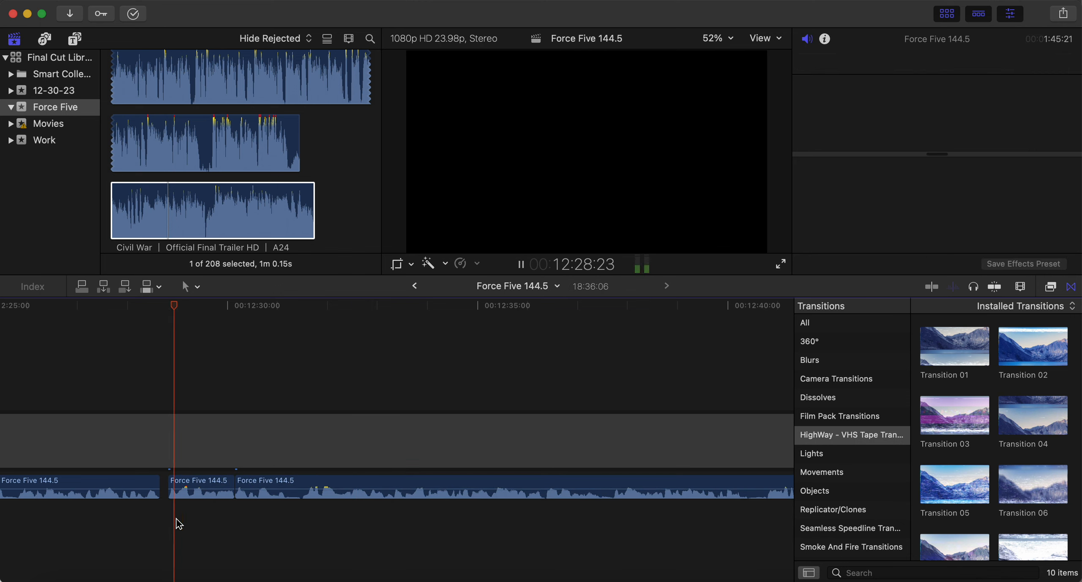
- Remove the short pause between about 12:40 and 12:41 from the Force Five 144.5 audio, tighten the gap, and play back the join
key(b)
scroll(303, 517, right, 3)
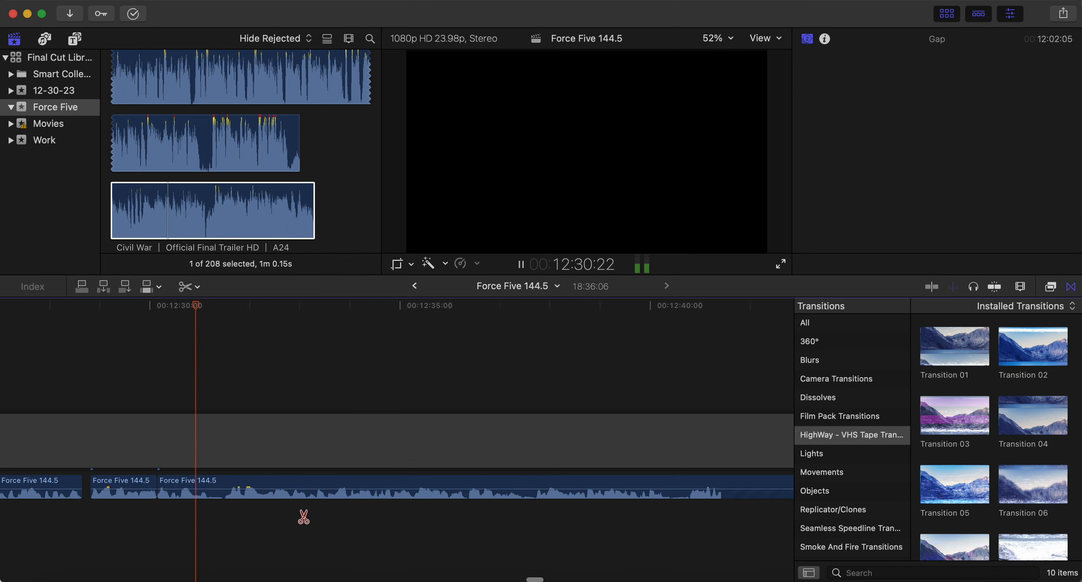
scroll(303, 517, right, 5)
key(space)
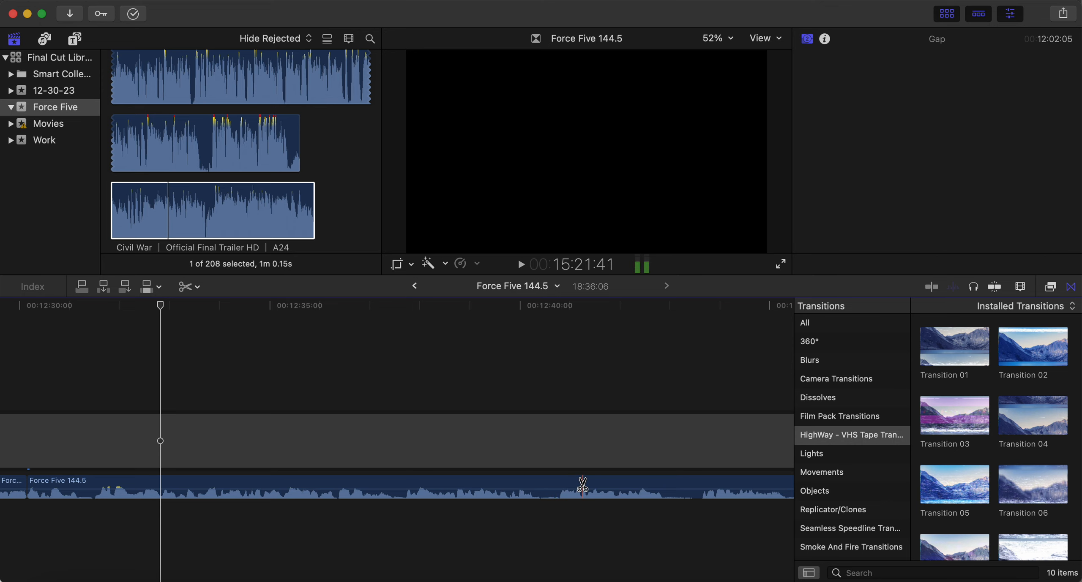
scroll(582, 486, right, 7)
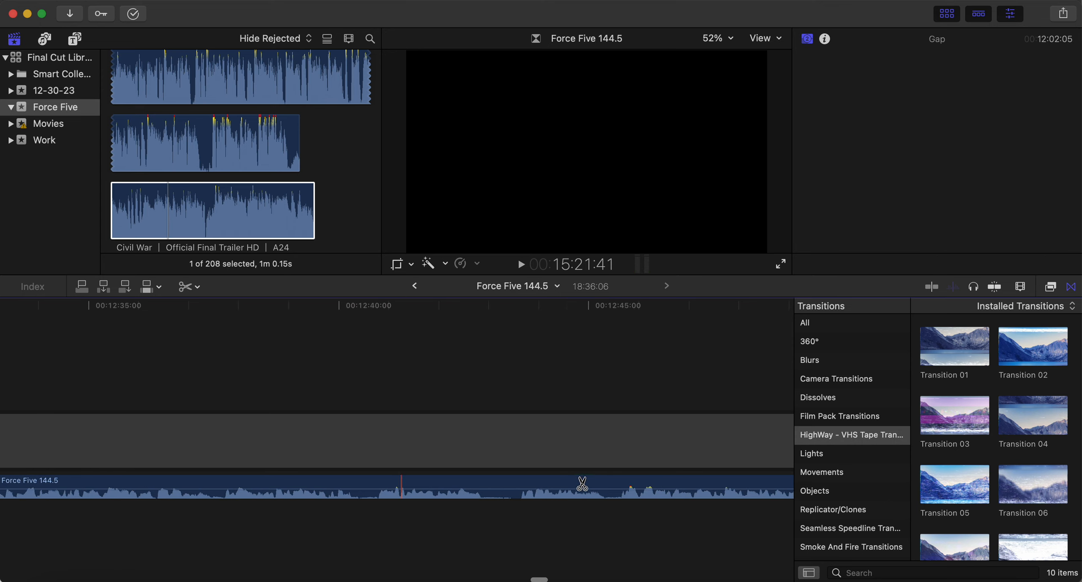
click(379, 483)
key(a)
click(370, 485)
key(BackSpace)
drag(402, 480, 391, 480)
click(316, 515)
key(space)
- Delete the pause at about 12:43 from the Force Five 144.5 audio, move the following clip earlier with a small gap, and play it back
key(b)
scroll(313, 518, right, 2)
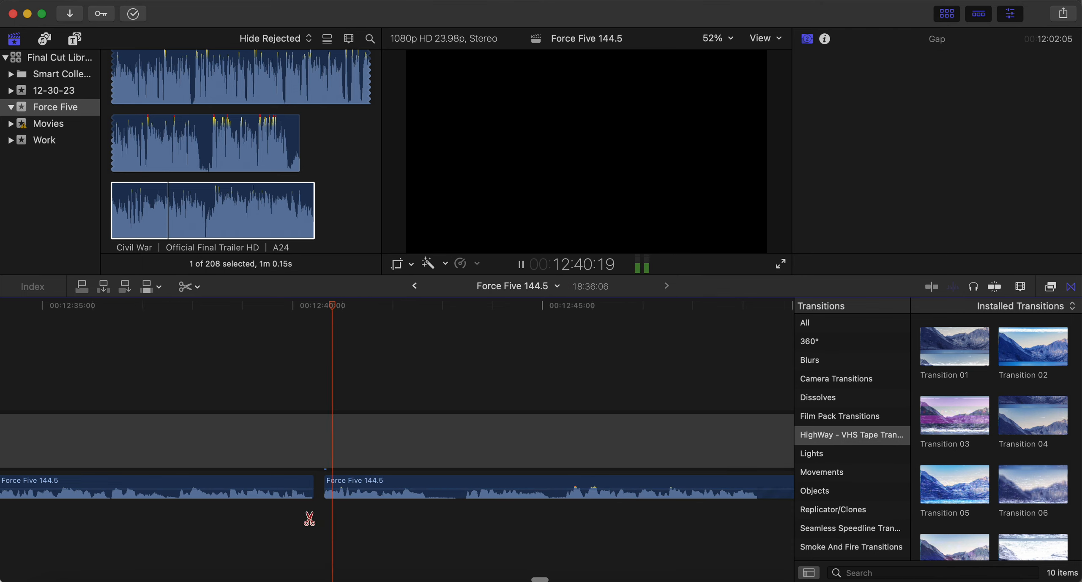
scroll(309, 519, right, 2)
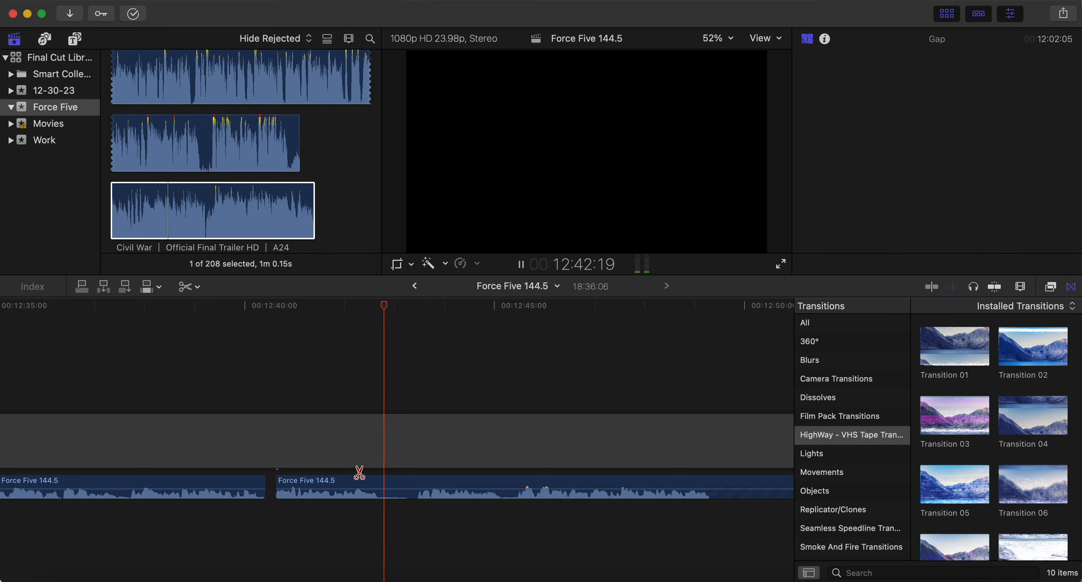
click(377, 483)
key(space)
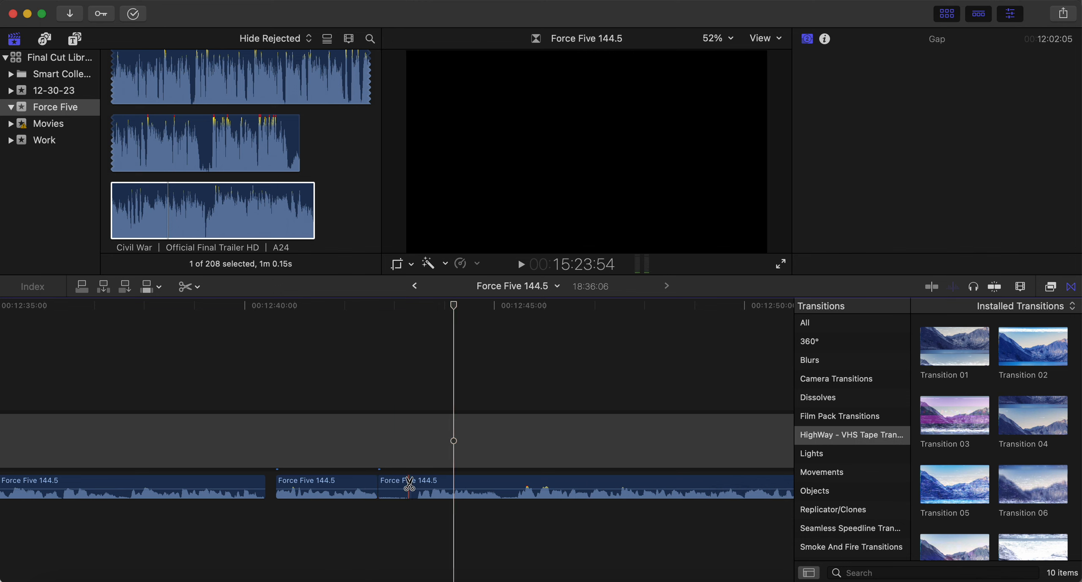
click(416, 486)
key(a)
click(411, 484)
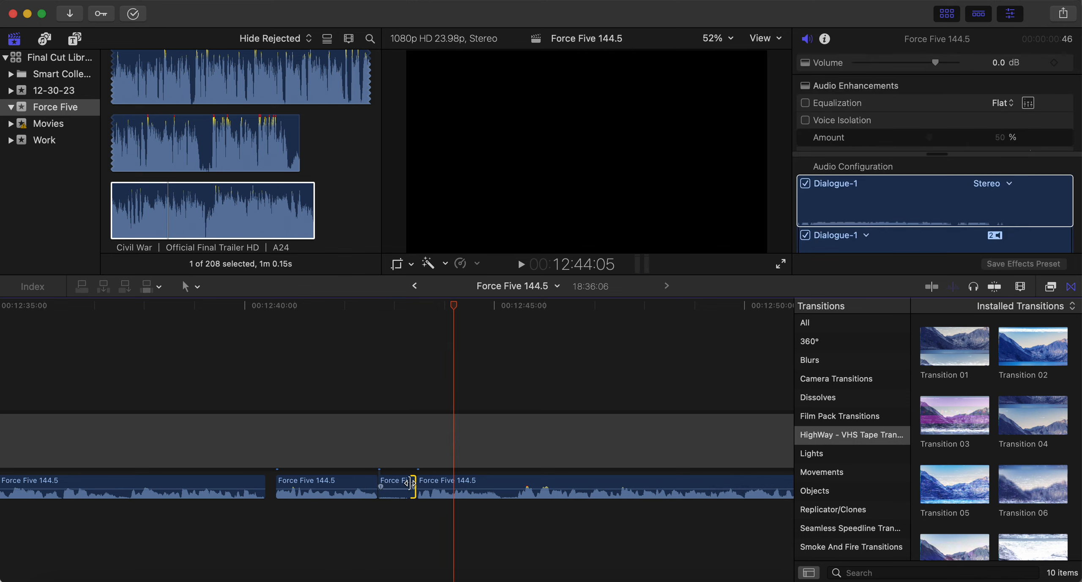
click(404, 485)
key(Delete)
drag(443, 482, 413, 482)
click(341, 520)
key(space)
- Delete the Force Five 144.5 audio between about 12:51 and 12:54, move the following clip earlier with a small gap, and play back the join
key(b)
scroll(338, 511, right, 3)
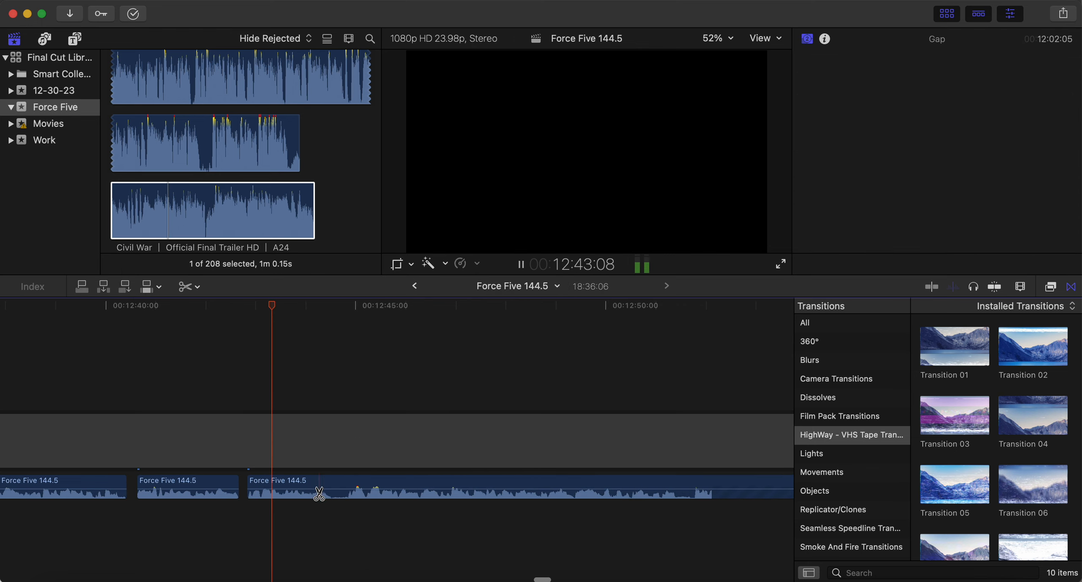
scroll(376, 519, right, 2)
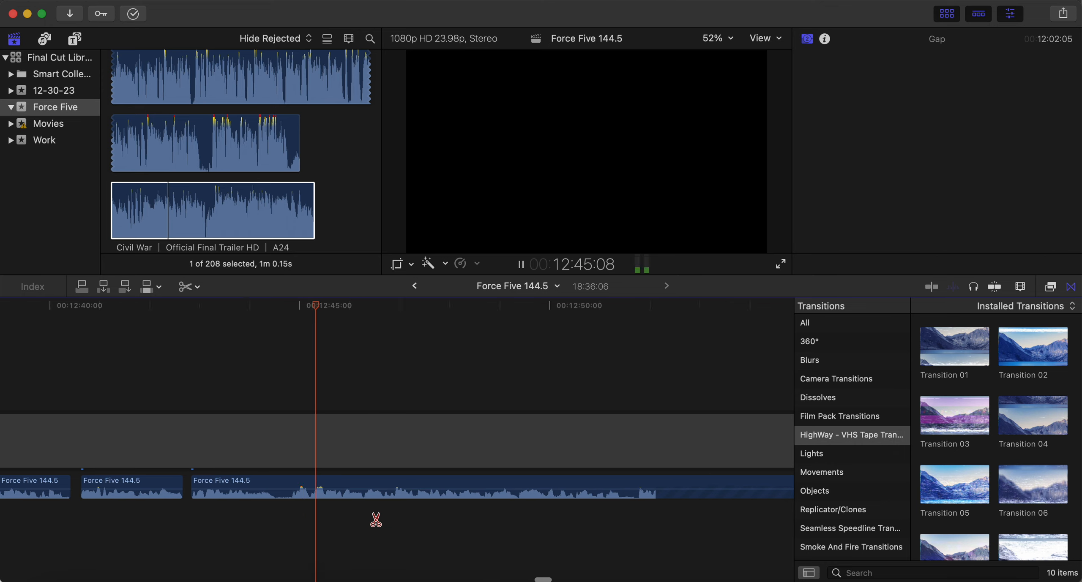
scroll(376, 520, right, 3)
key(space)
scroll(439, 487, right, 5)
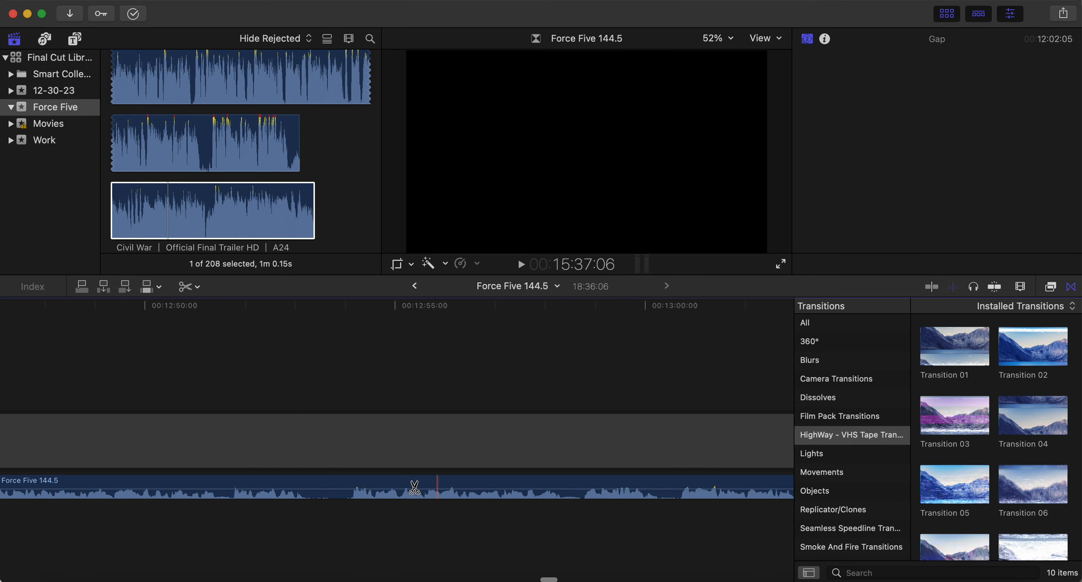
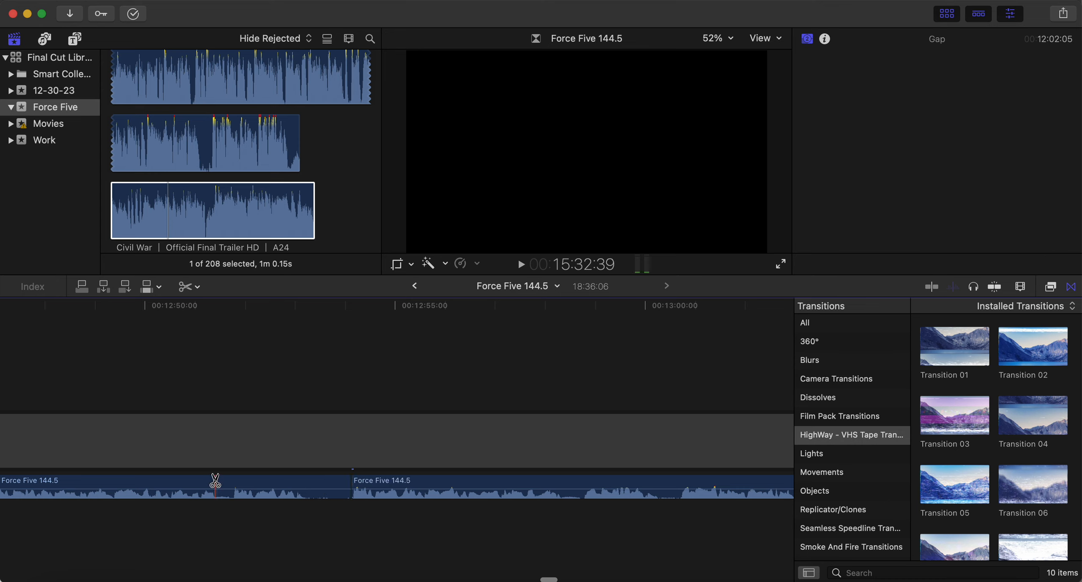
key(a)
click(253, 482)
key(Delete)
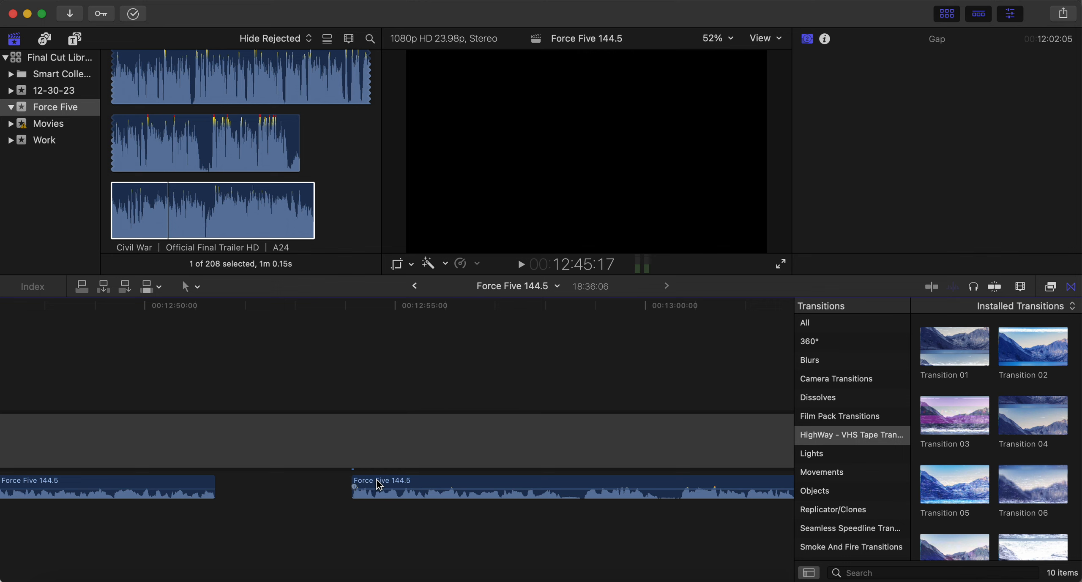
drag(379, 485, 246, 485)
click(176, 517)
key(space)
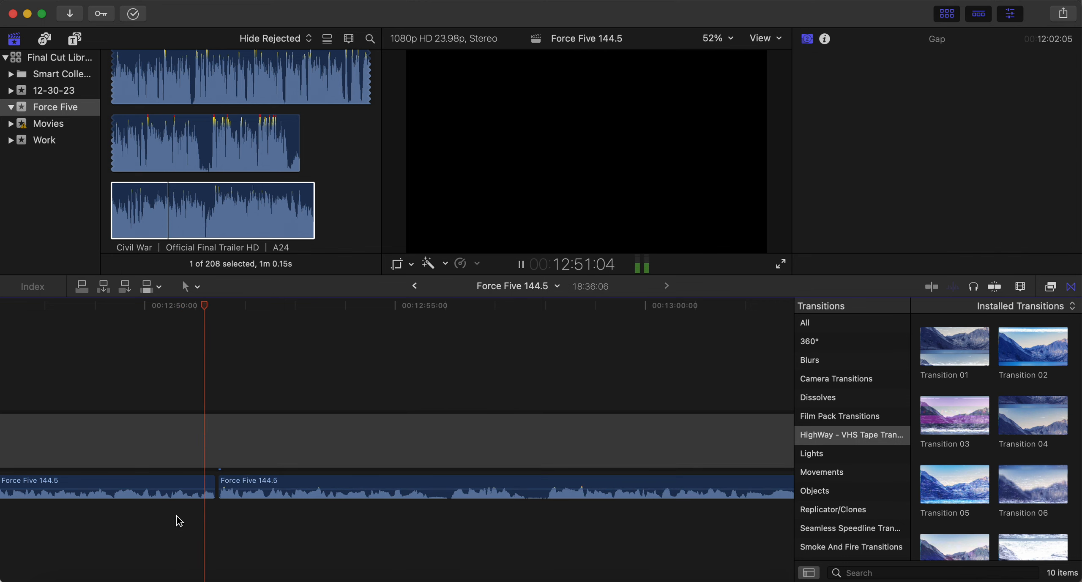
- Cut out and delete the short pause in the Force Five 144.5 audio between about 12:57.6 and 12:58
key(b)
scroll(326, 516, right, 5)
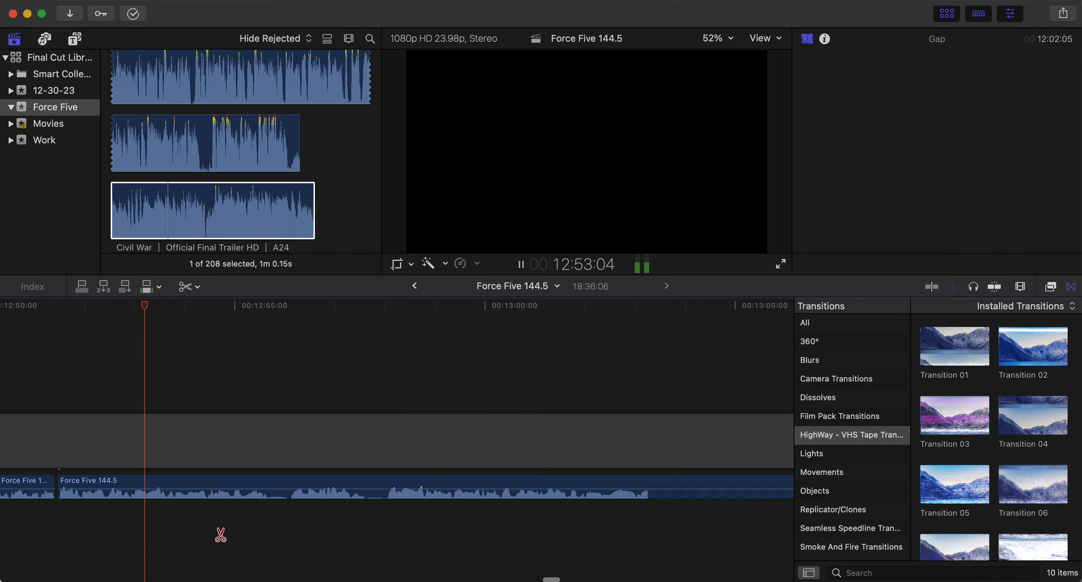
key(space)
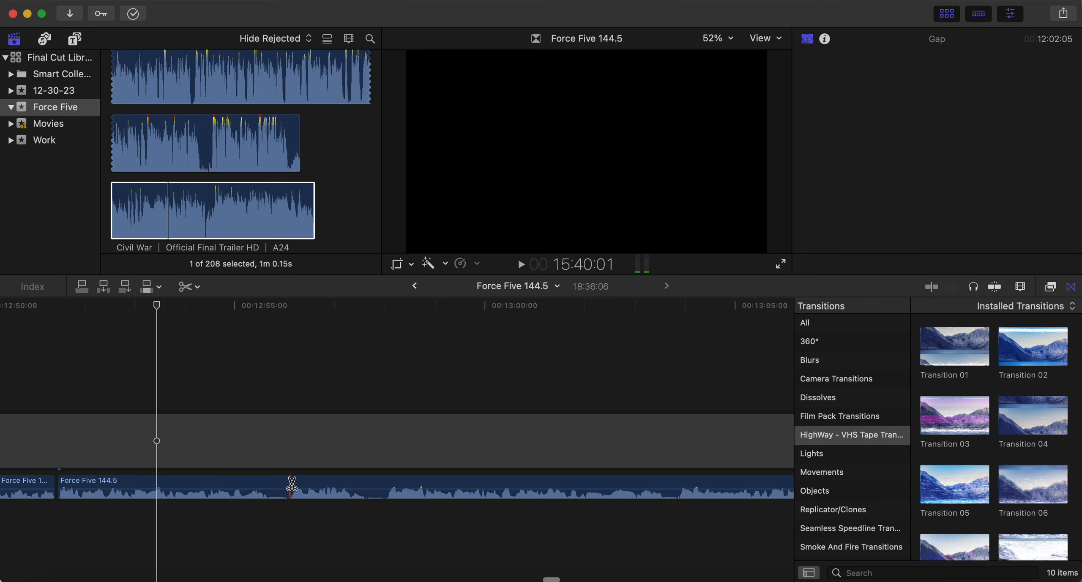
click(367, 486)
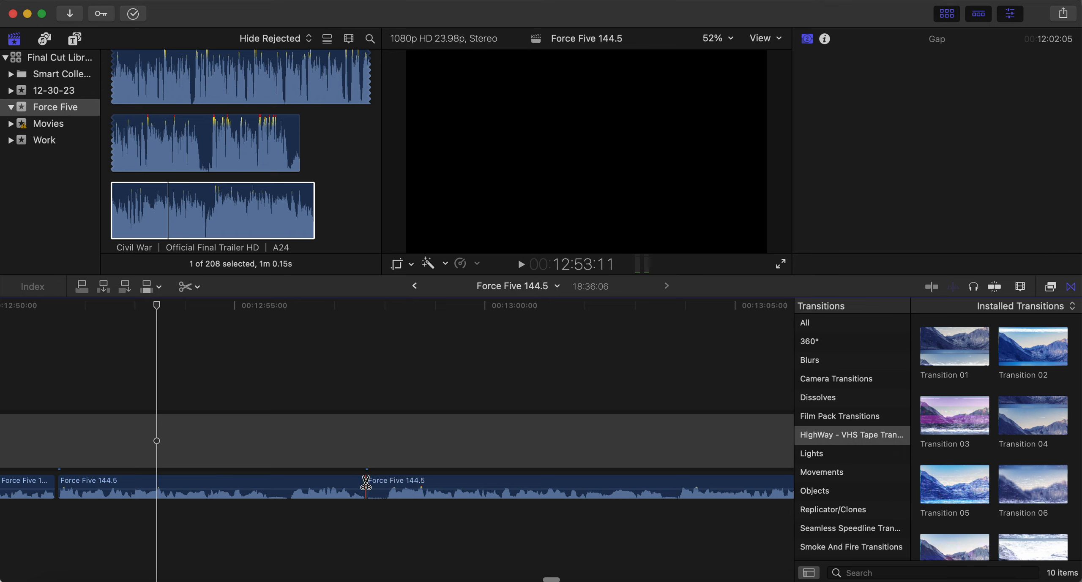
click(387, 485)
key(a)
click(379, 486)
key(Delete)
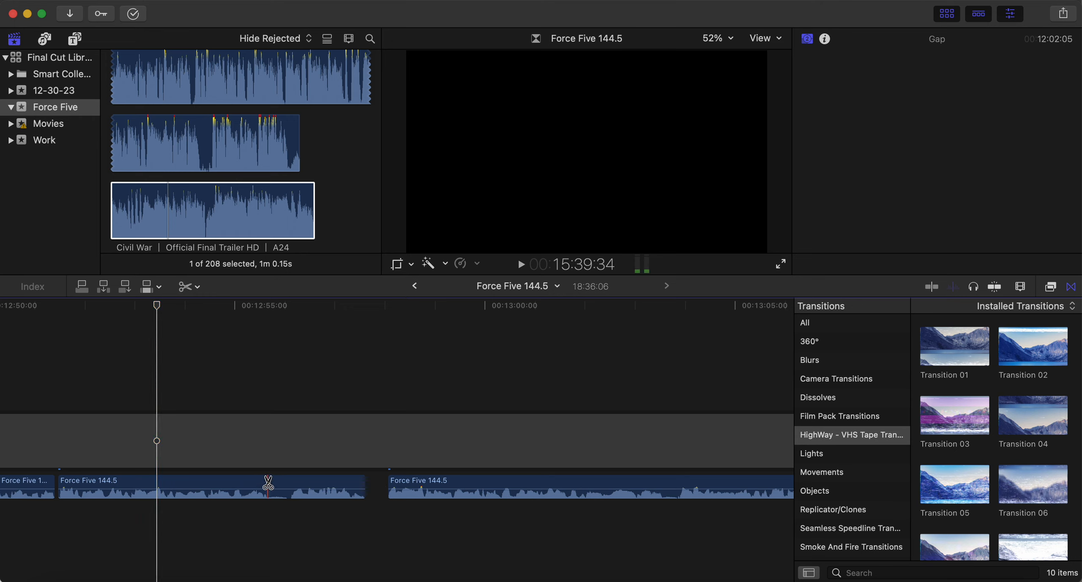
- Cut out and delete the pause in the Force Five 144.5 audio between about 12:55.7 and 12:56.1
click(291, 486)
key(a)
click(281, 485)
key(Delete)
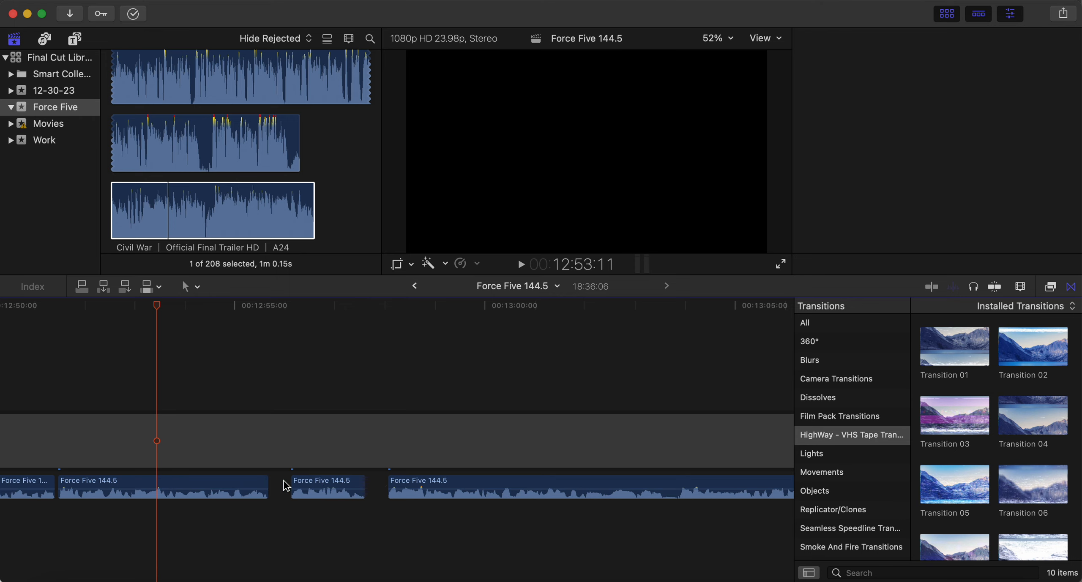
- Move the two clips following the deleted pauses earlier, leaving small gaps at about 12:55.7 and 12:57.3, and play back the joins
drag(328, 481, 311, 476)
drag(421, 482, 387, 481)
click(241, 530)
key(space)
key(b)
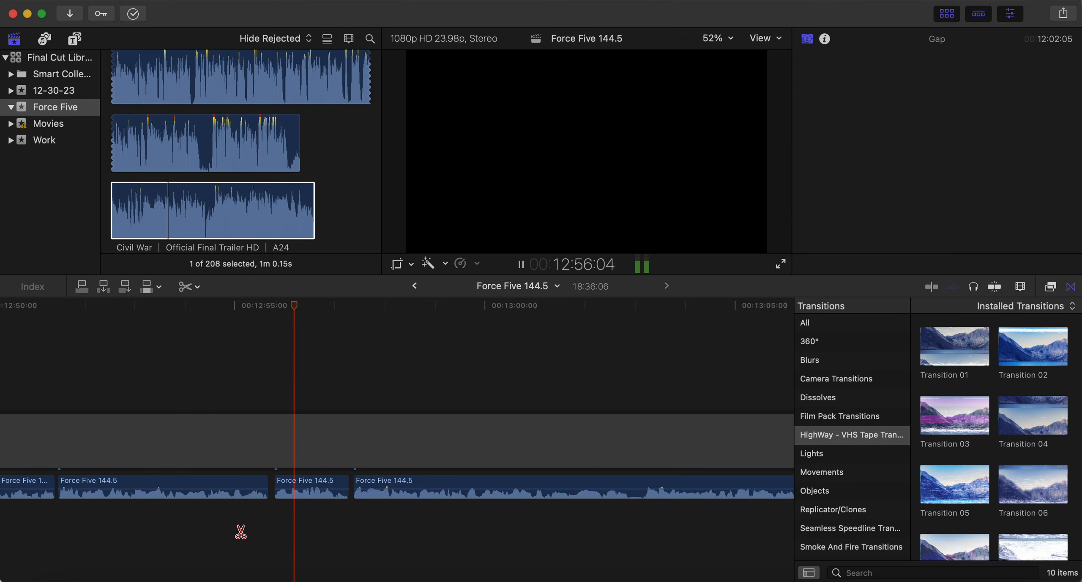
scroll(335, 535, right, 3)
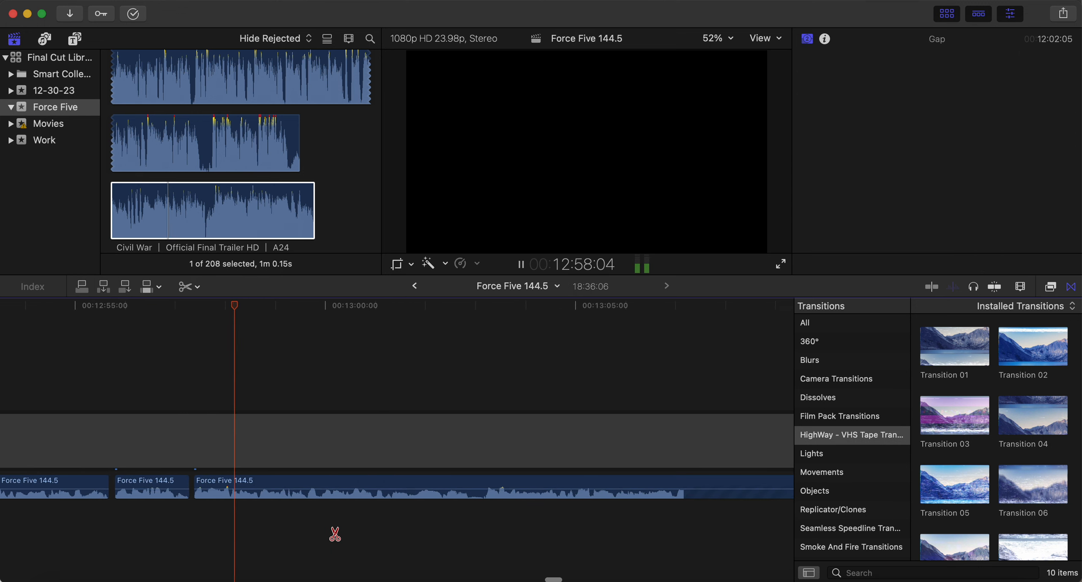
key(space)
- Shift the clip starting just after 12:57 slightly later to widen the gap before it, and play back the join
key(a)
click(278, 483)
drag(275, 478, 280, 478)
click(179, 512)
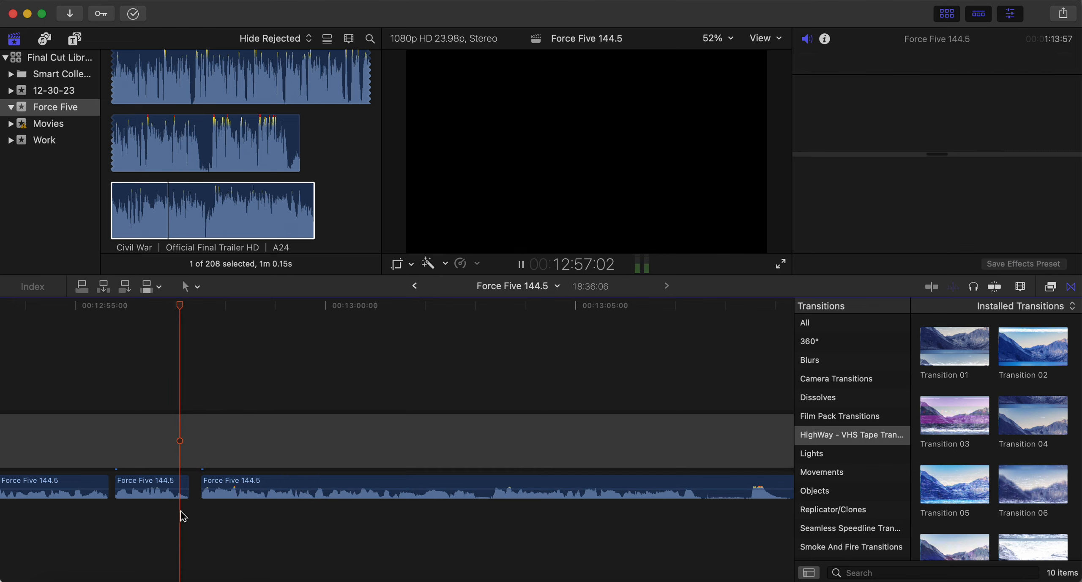
key(space)
key(b)
key(space)
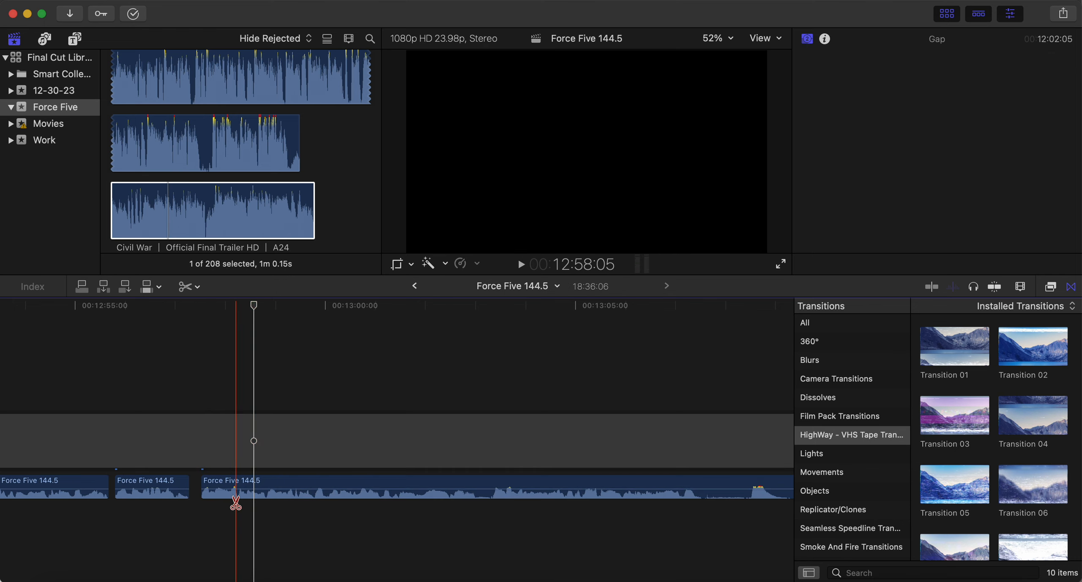
- Delete the Force Five 144.5 audio between about 13:07.5 and 13:10.3, move the following clip earlier with a small gap, and play it back
scroll(222, 489, right, 3)
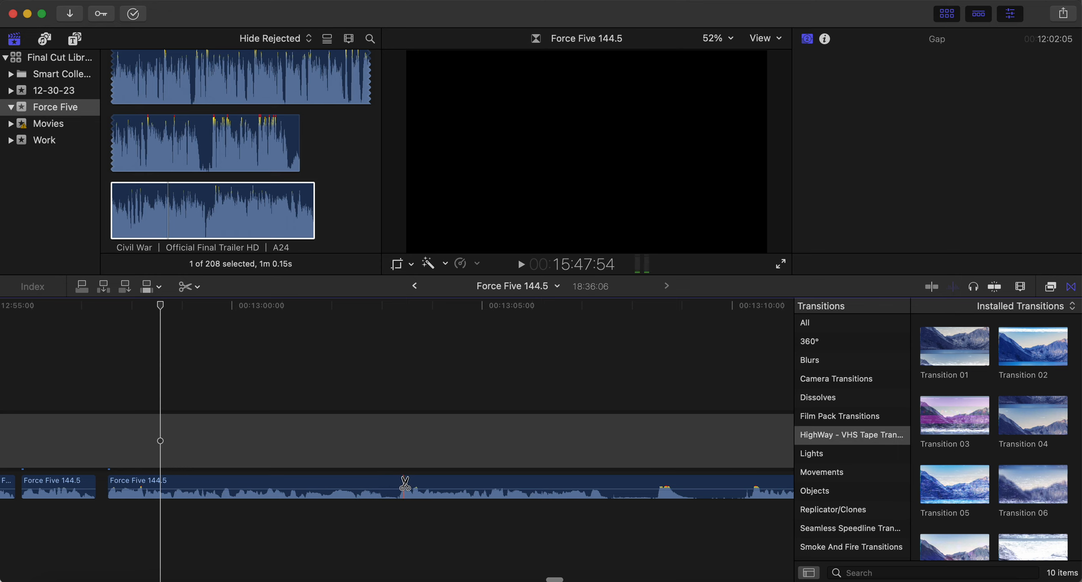
scroll(490, 488, right, 5)
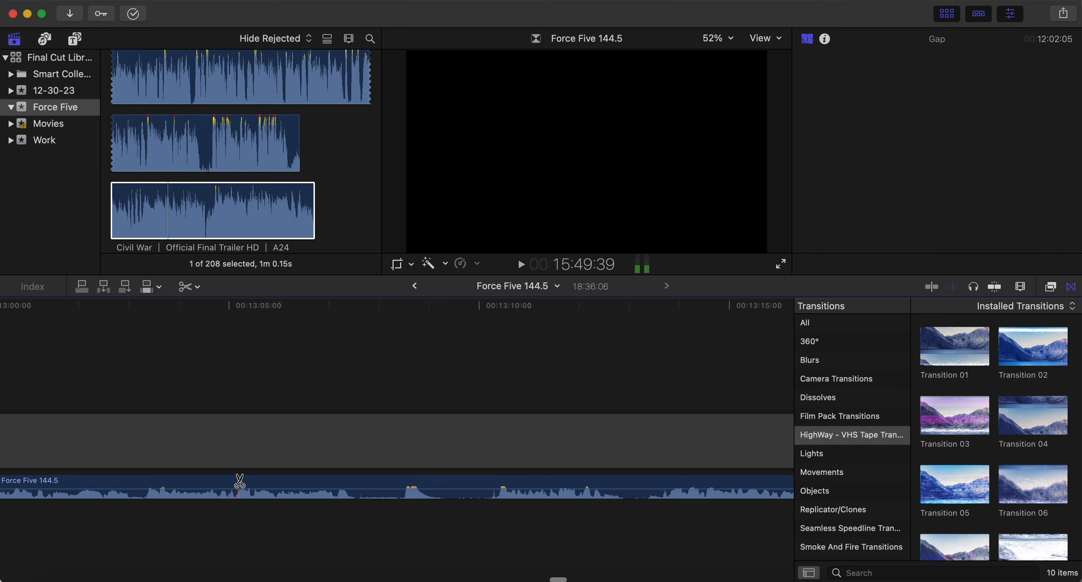
click(352, 485)
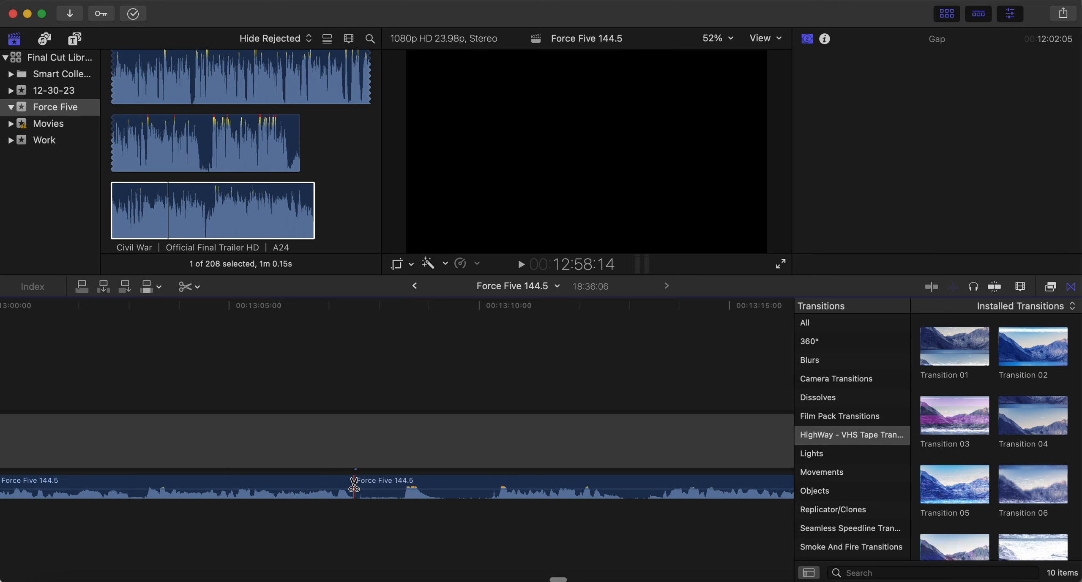
click(496, 485)
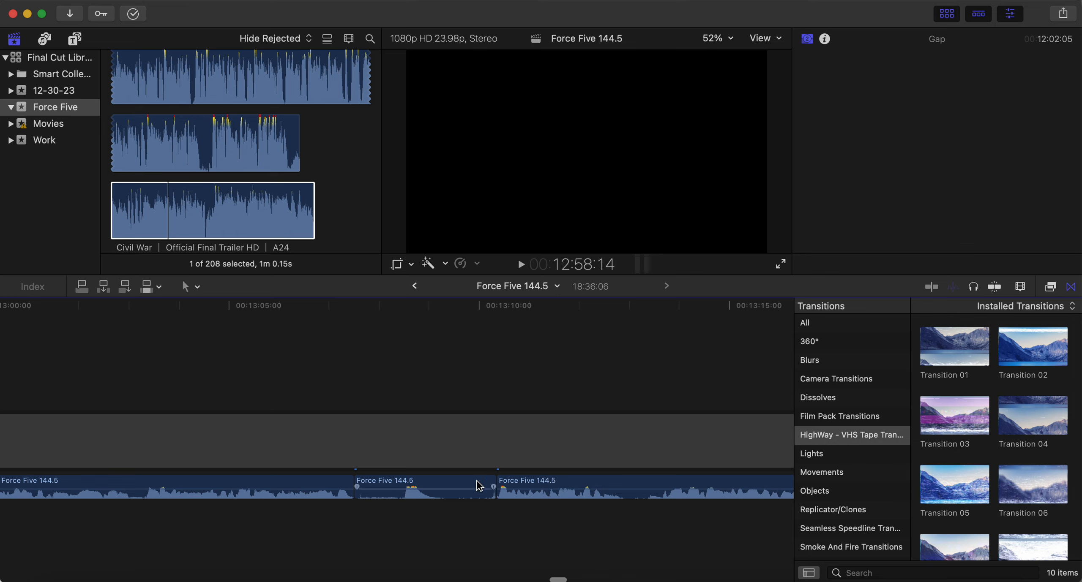
key(a)
click(479, 486)
key(Delete)
drag(524, 484, 390, 484)
key(space)
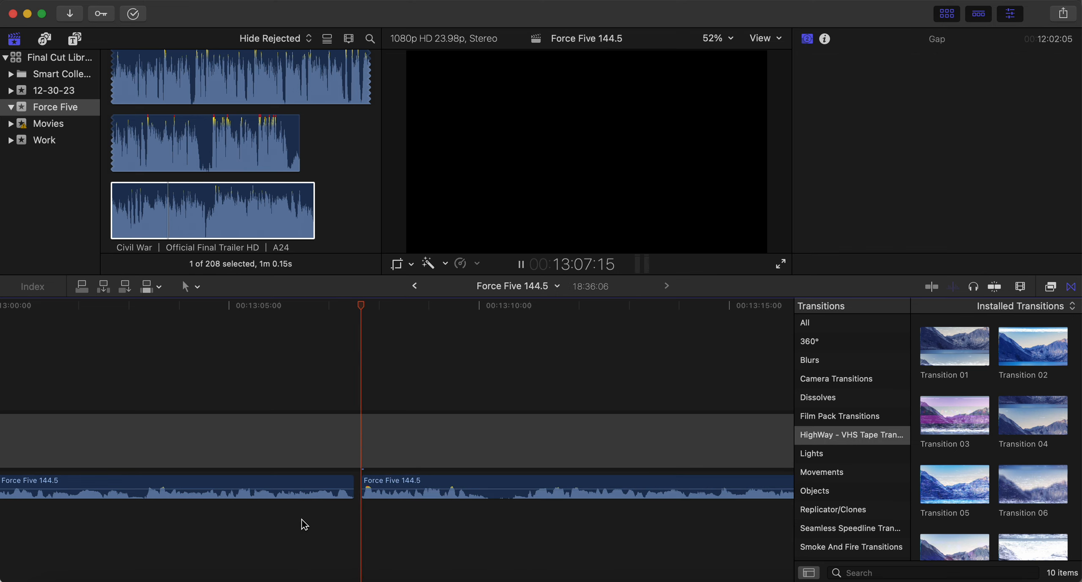
- Delete the pause between about 13:10 and 13:11 from the audio, move the following clip earlier with a small gap, and play back the join
key(b)
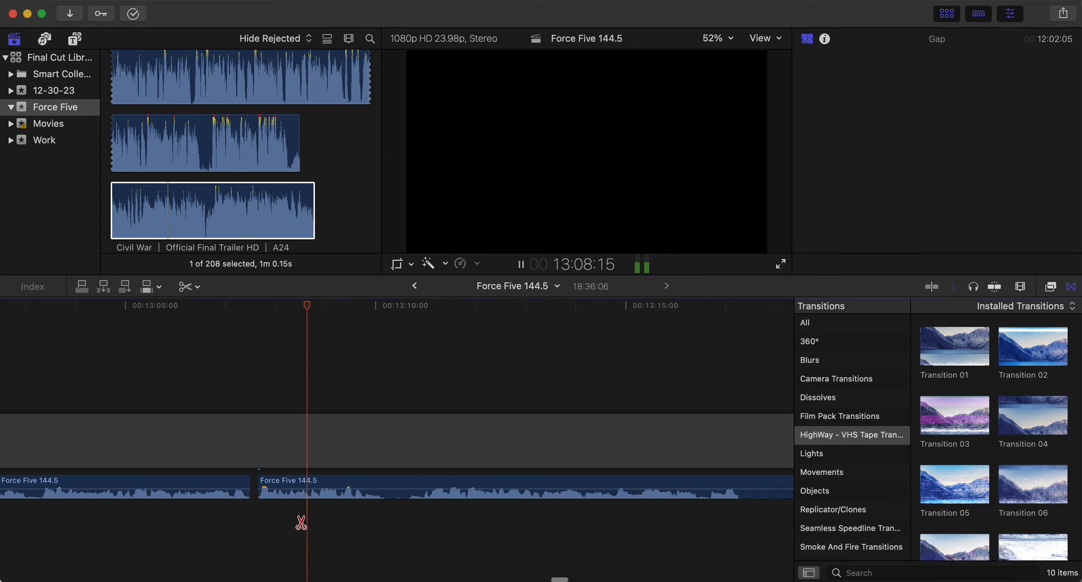
click(366, 484)
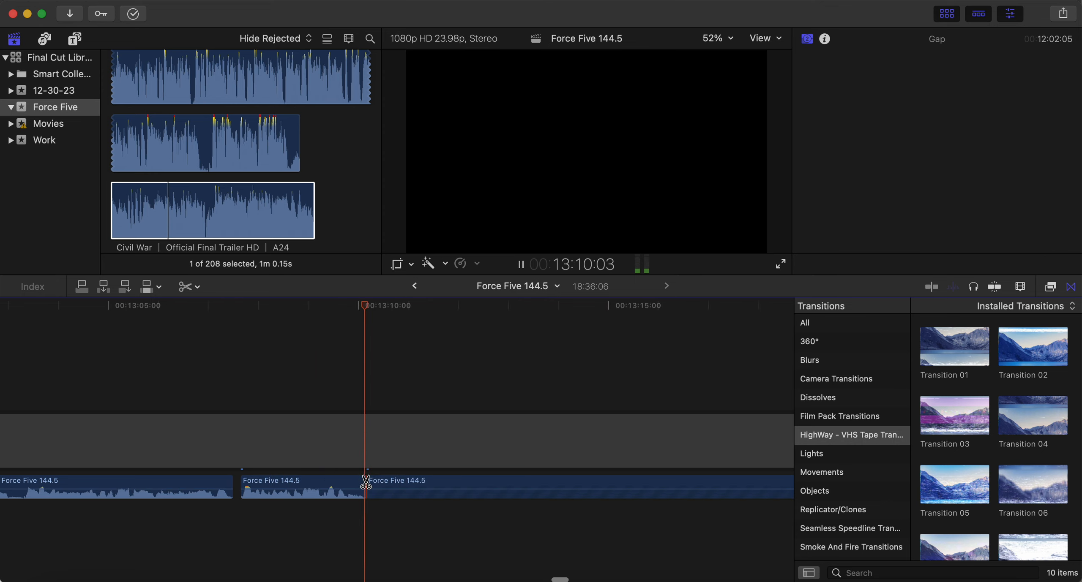
click(406, 484)
key(a)
click(385, 486)
key(Delete)
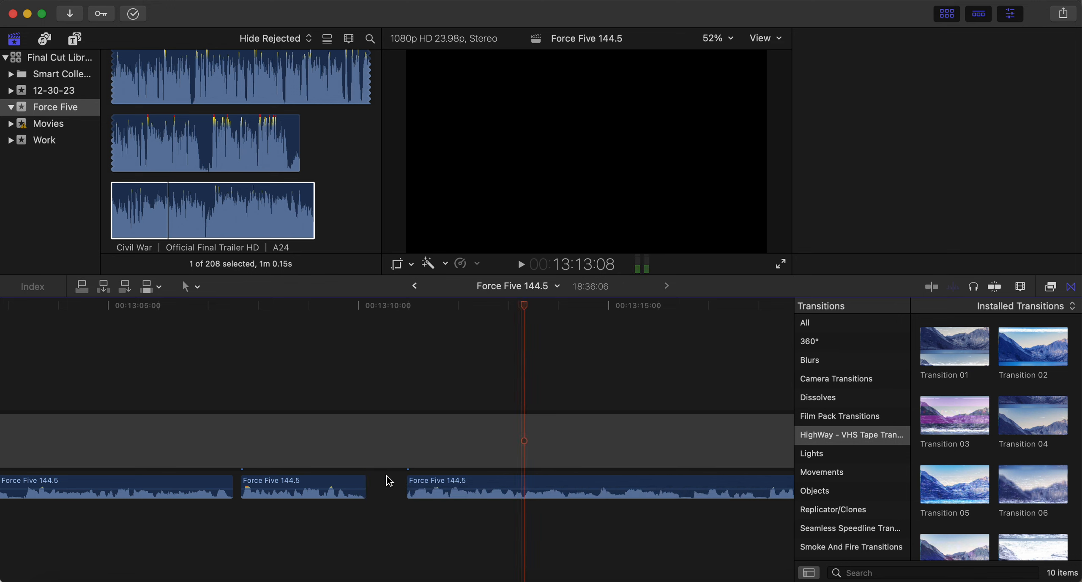
click(437, 486)
drag(438, 486, 406, 486)
click(321, 522)
key(space)
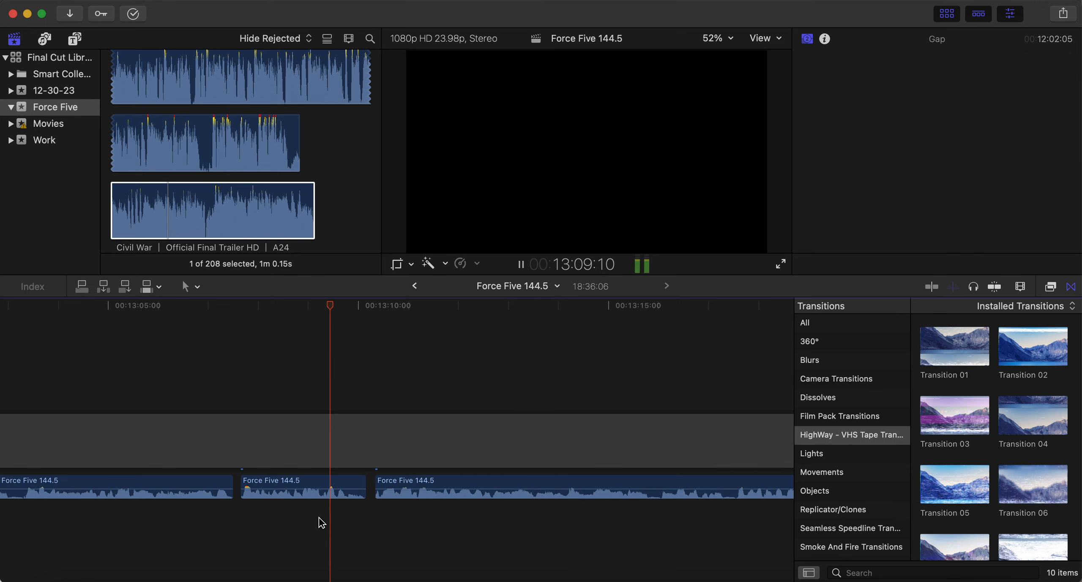
- Cut the short pause at about 13:16 out of the Force Five 144.5 audio, move the following clip slightly earlier, and play it back
key(b)
scroll(318, 522, right, 5)
key(space)
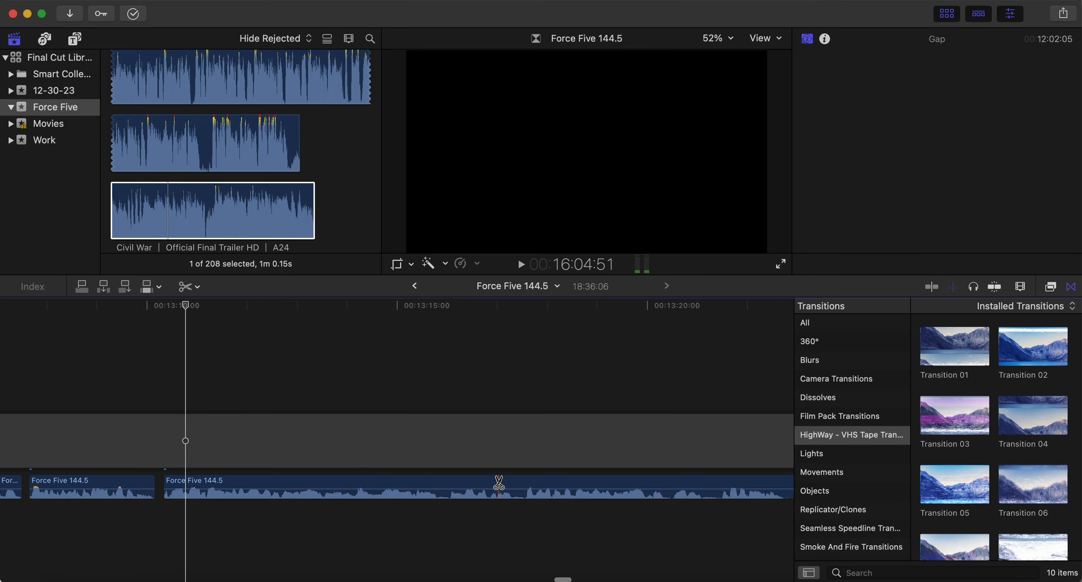
scroll(499, 484, right, 5)
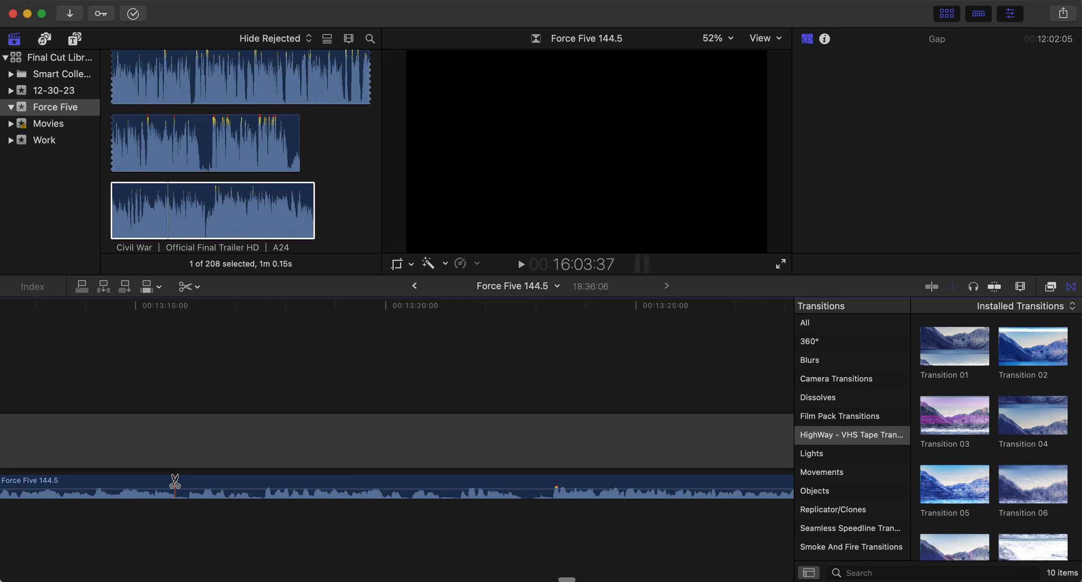
click(188, 482)
key(a)
click(183, 484)
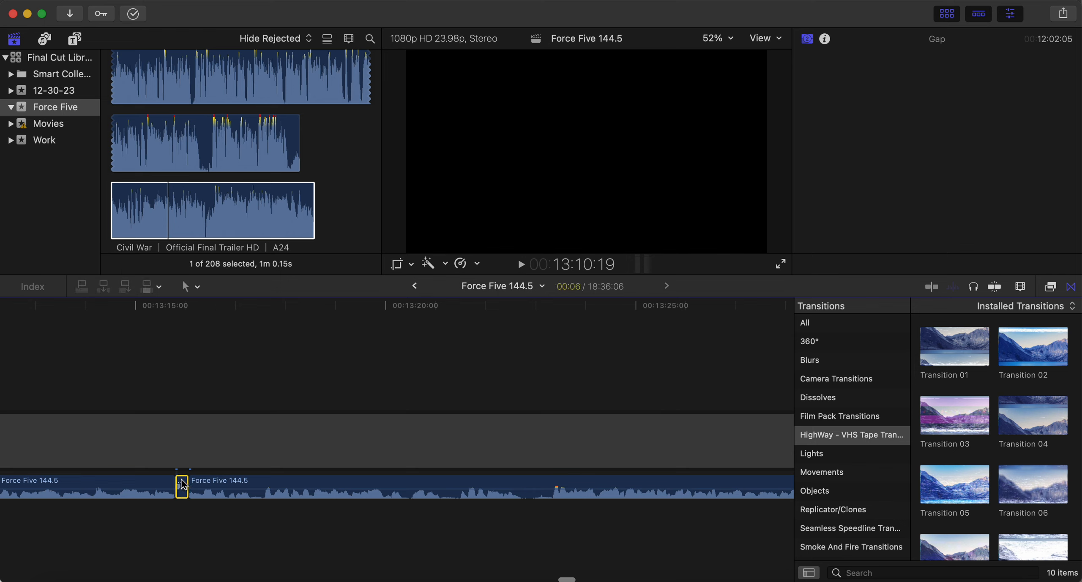
key(BackSpace)
drag(208, 481, 202, 486)
key(b)
click(115, 515)
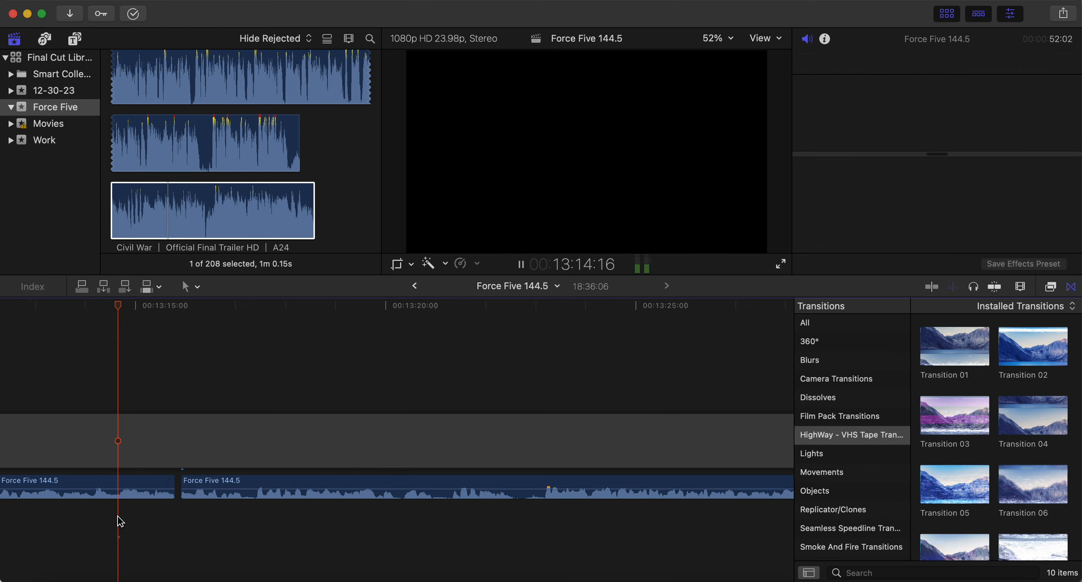
key(space)
- Close the remaining gap just before 13:16 by butting the following clip against the previous one, and play back the join
key(a)
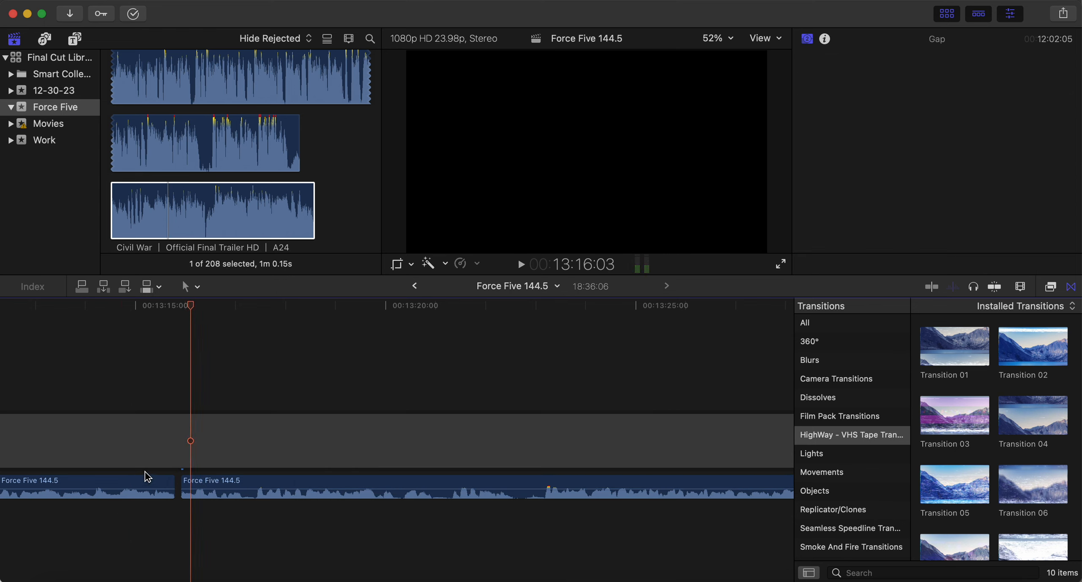
drag(191, 484, 185, 484)
click(138, 531)
key(space)
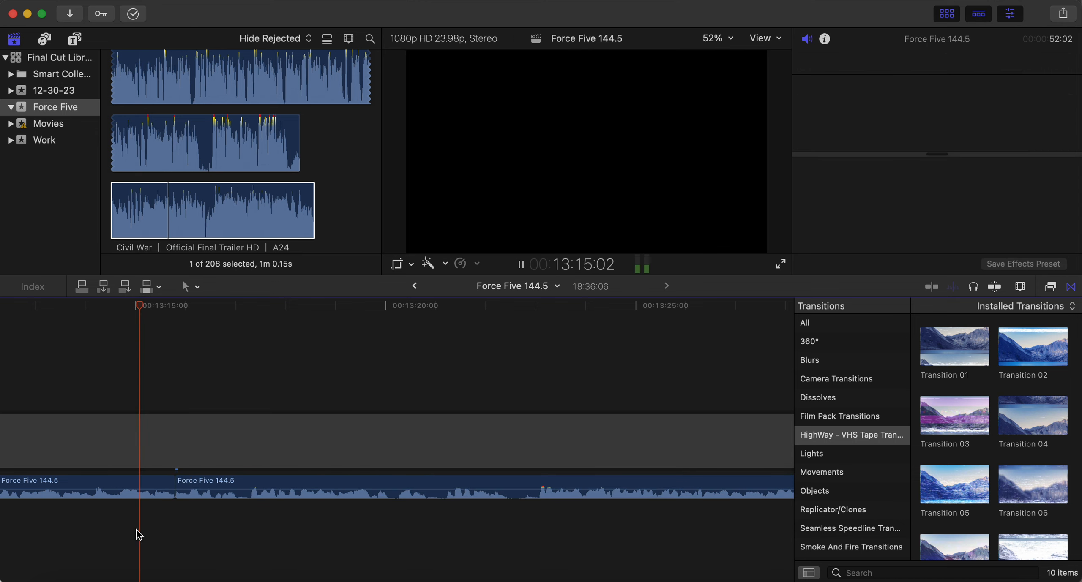
key(b)
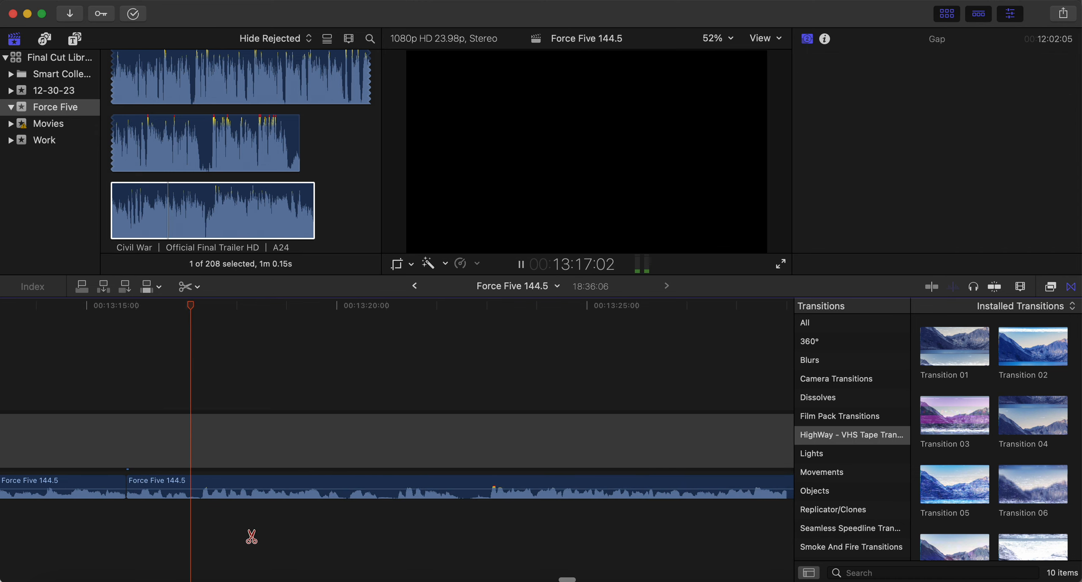
key(space)
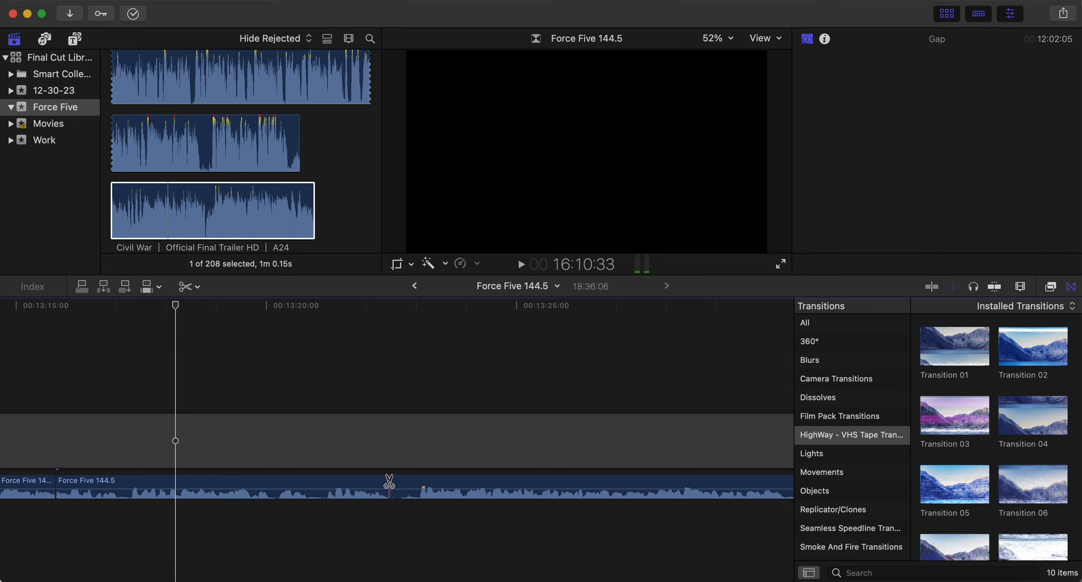
- Delete the pause between about 13:22.4 and 13:23 from the audio, move the following clip earlier with a small gap, and play it back
click(419, 482)
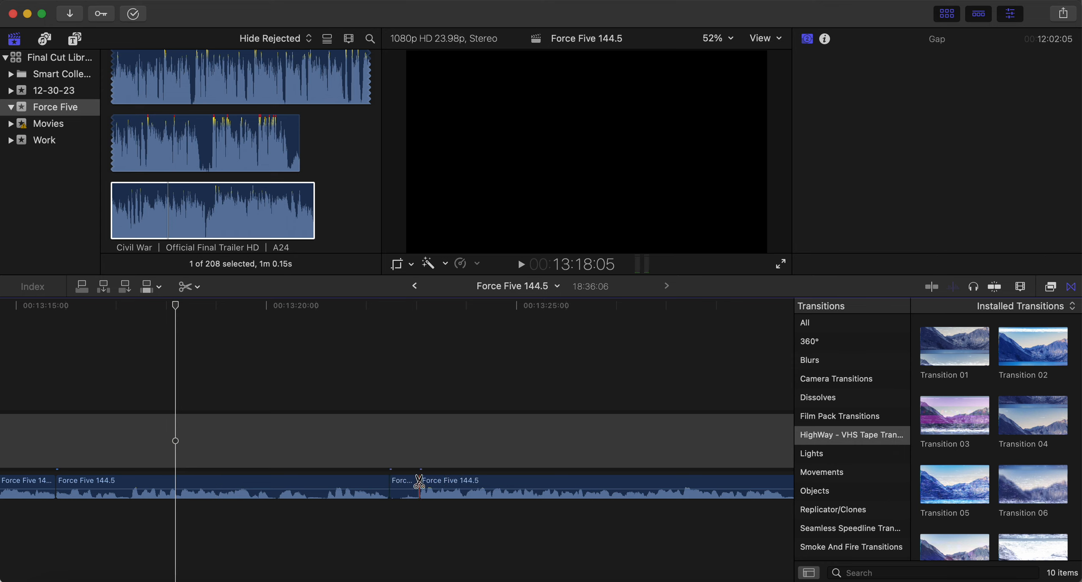
key(a)
click(404, 483)
key(BackSpace)
drag(439, 481, 419, 485)
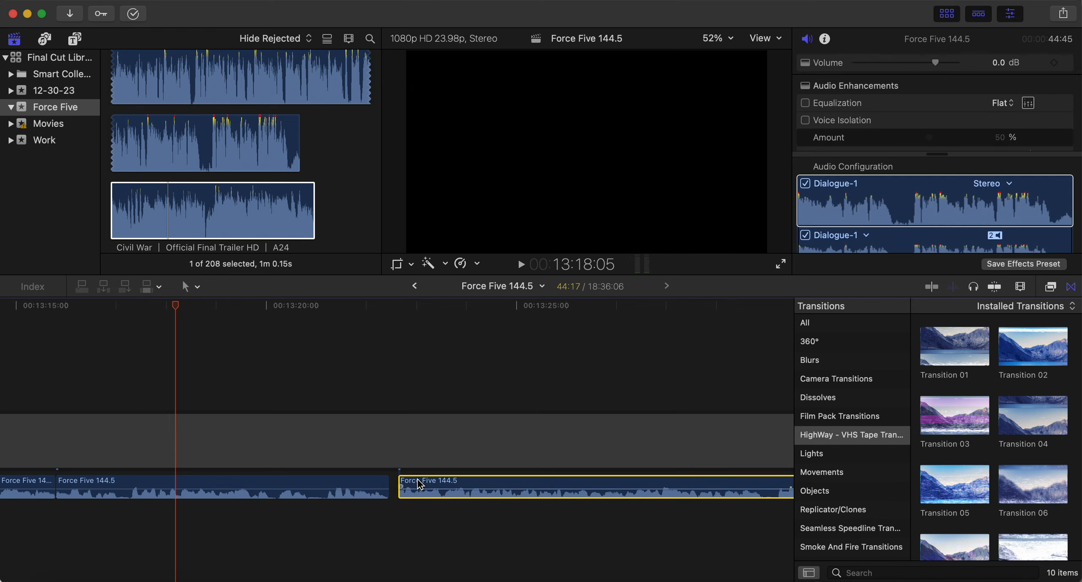
click(352, 519)
key(space)
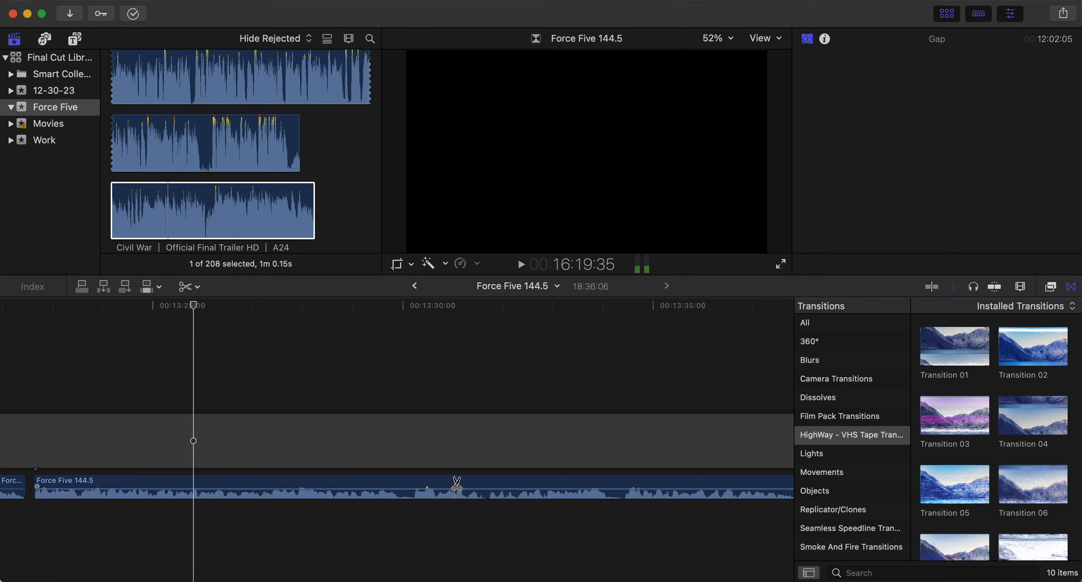
- Delete the Force Five 144.5 audio between about 13:38 and 13:42, move the following clip earlier with a small gap, and play back the join
scroll(456, 486, right, 7)
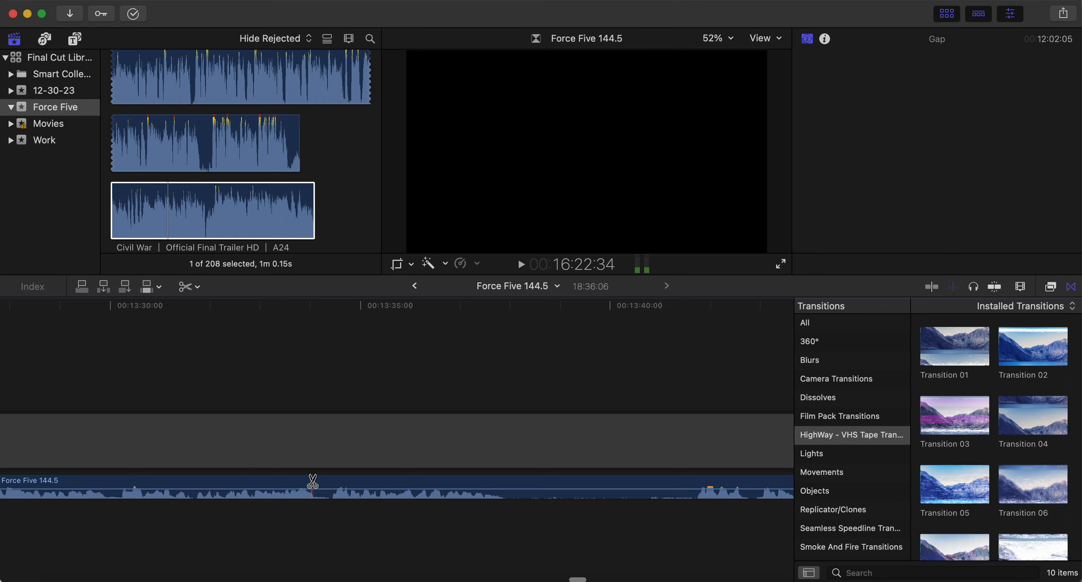
click(502, 486)
scroll(466, 495, right, 6)
key(space)
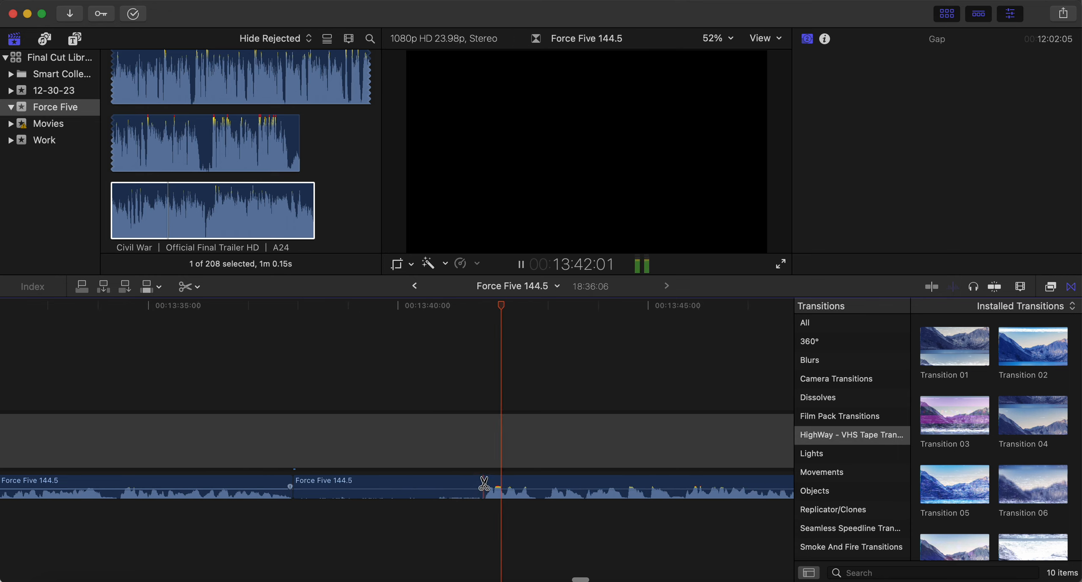
click(483, 487)
key(a)
click(466, 486)
key(Delete)
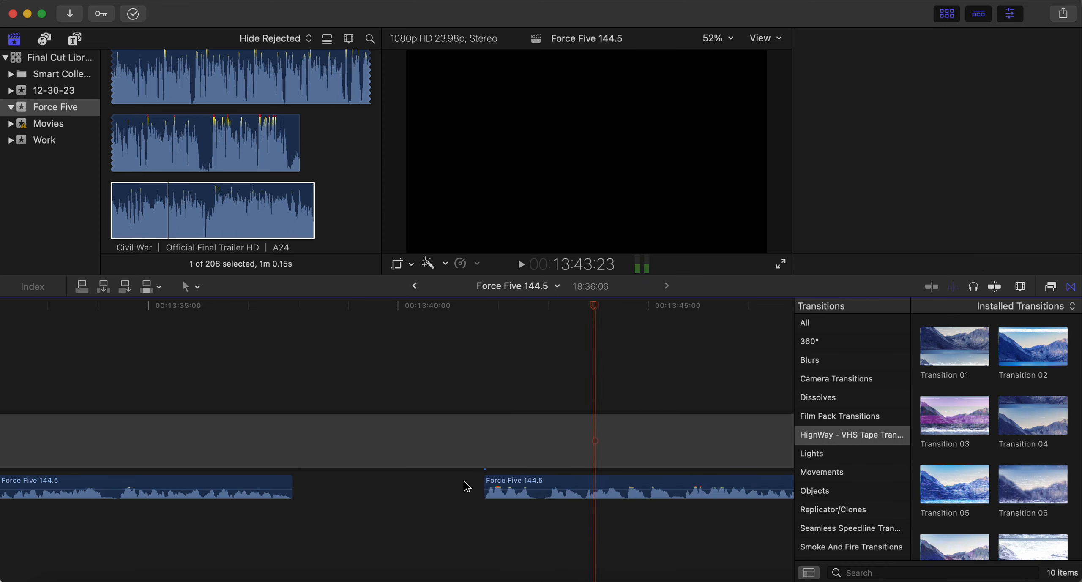
drag(485, 487, 307, 487)
click(259, 513)
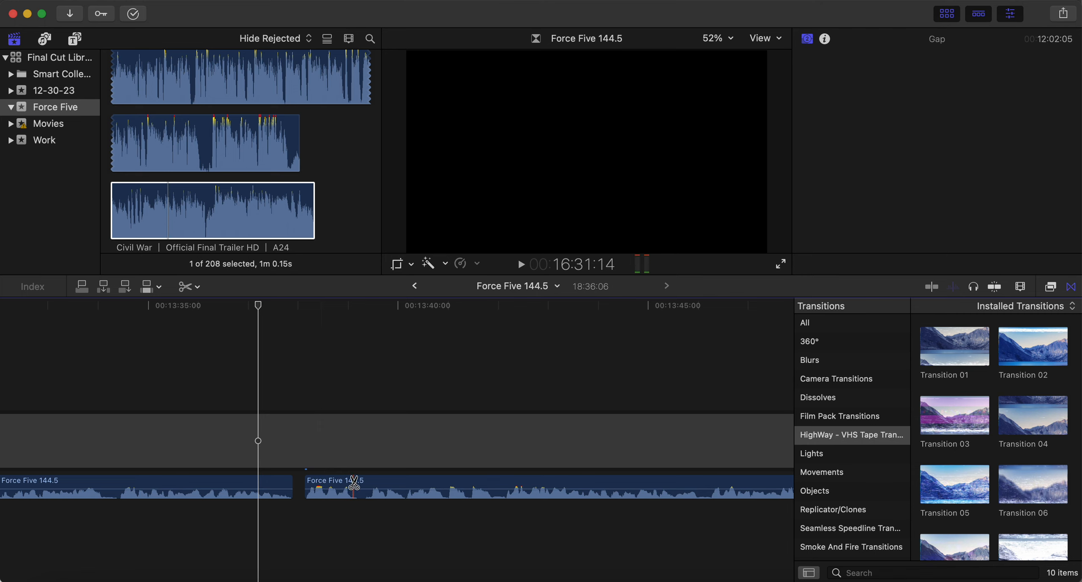
- Delete the short pause just after 13:39 from the audio, move the following clip earlier to close the gap, and play back the section
click(372, 484)
key(a)
click(364, 485)
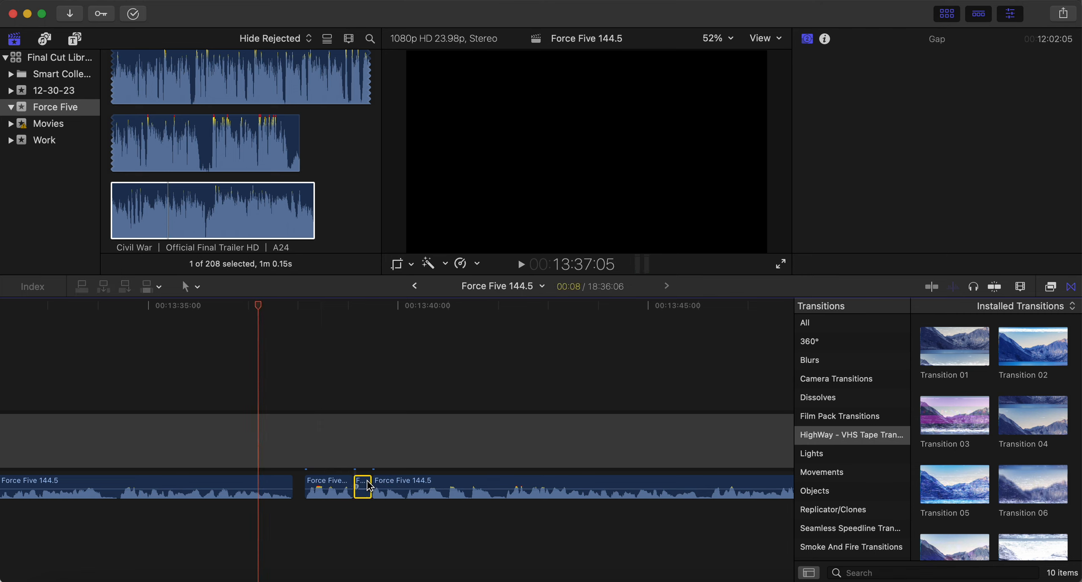
key(Delete)
mouse_move(374, 483)
mouse_down()
mouse_move(365, 482)
mouse_move(377, 487)
mouse_up()
click(304, 484)
key(space)
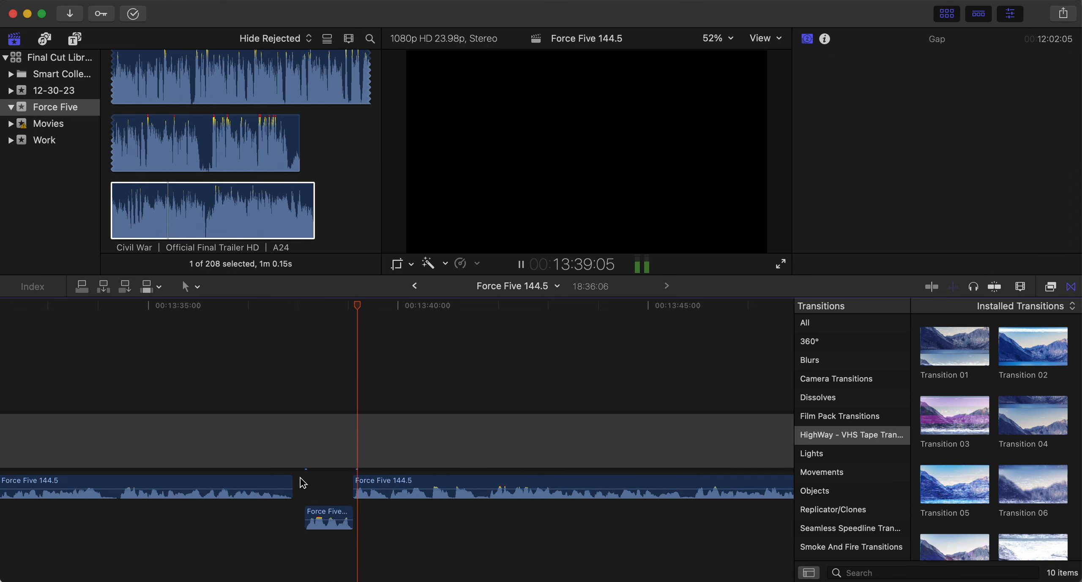
- Delete the short pause between about 13:50.8 and 13:51.3 from the audio and move the following clip earlier, leaving a small gap
key(b)
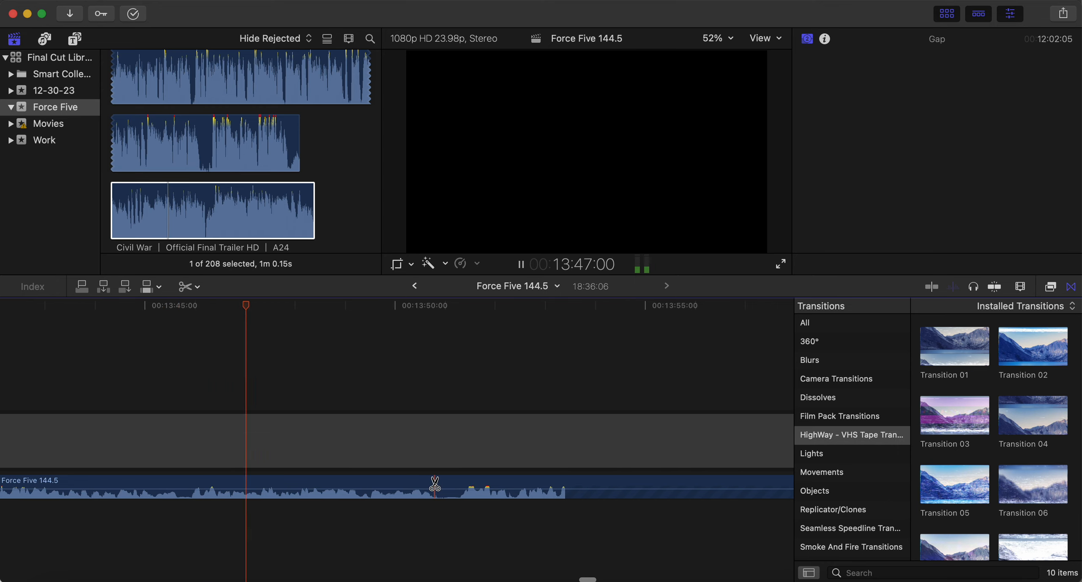
click(434, 484)
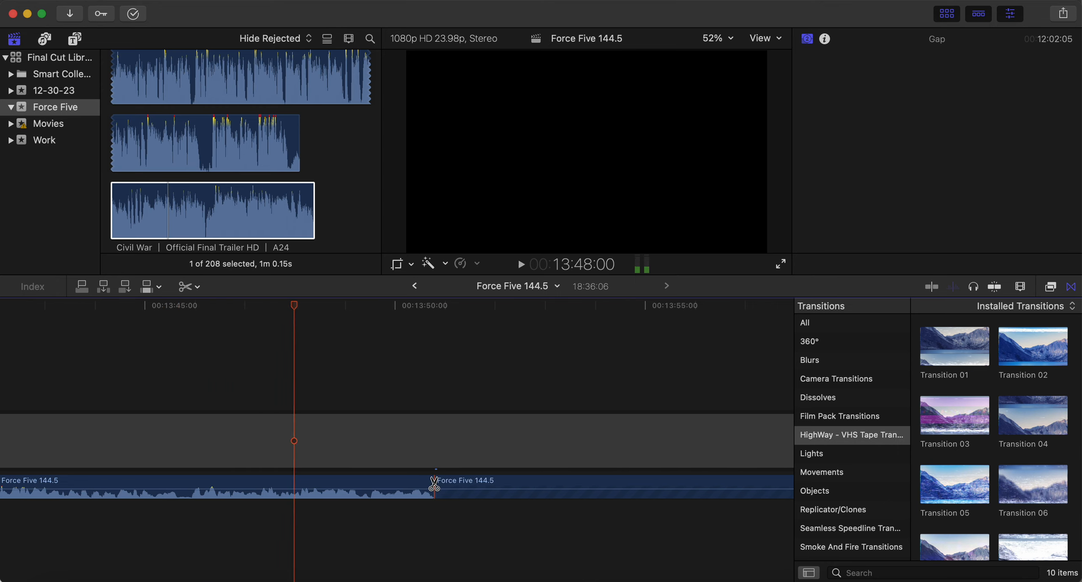
click(459, 484)
key(a)
click(449, 480)
key(Delete)
drag(470, 486, 453, 486)
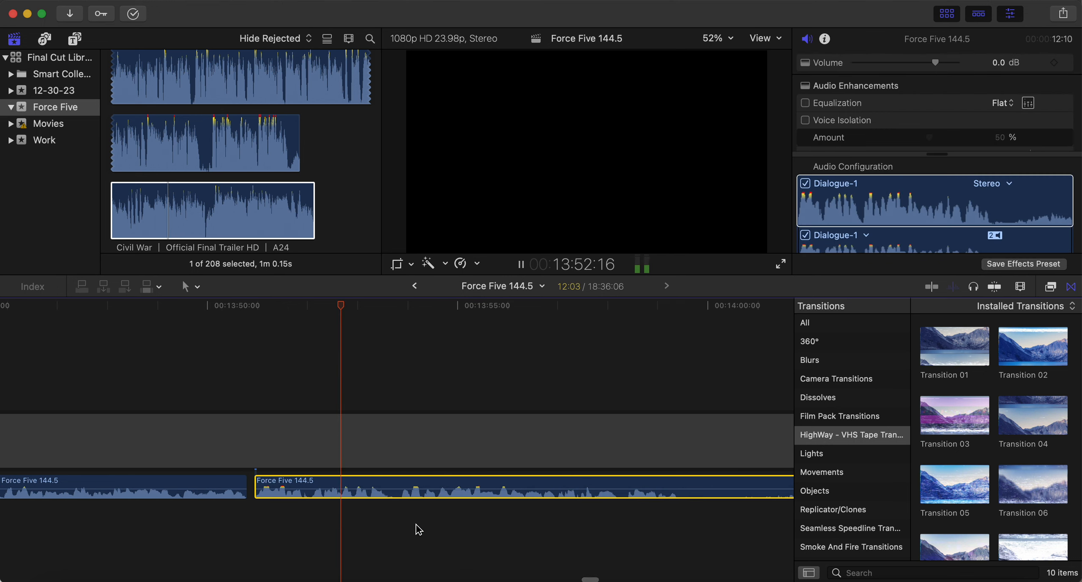
- Play the end of the last dialogue clip, split it at 13:59:11 and delete the remaining tail
click(442, 520)
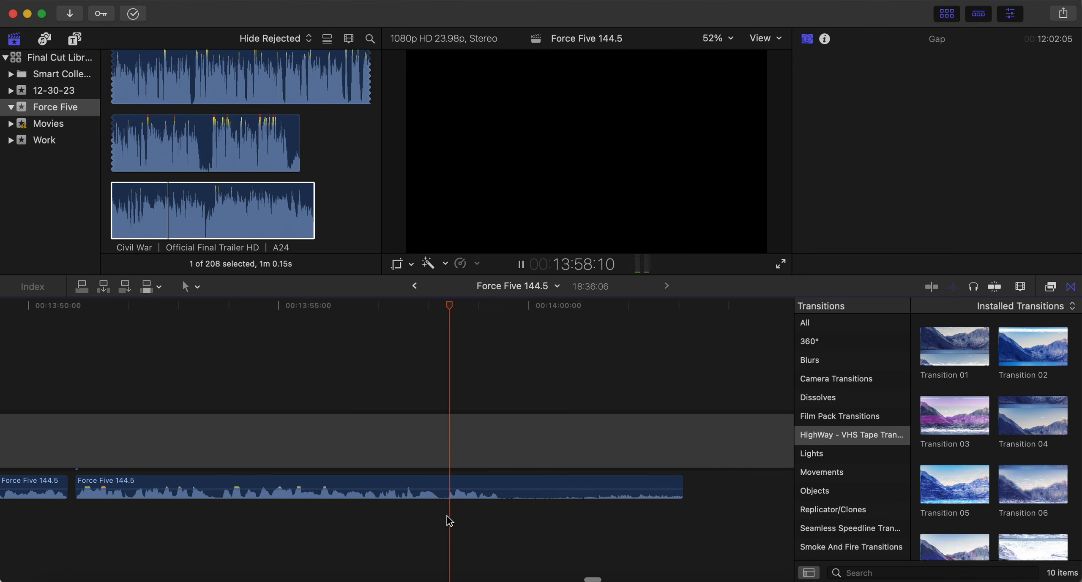
key(b)
key(space)
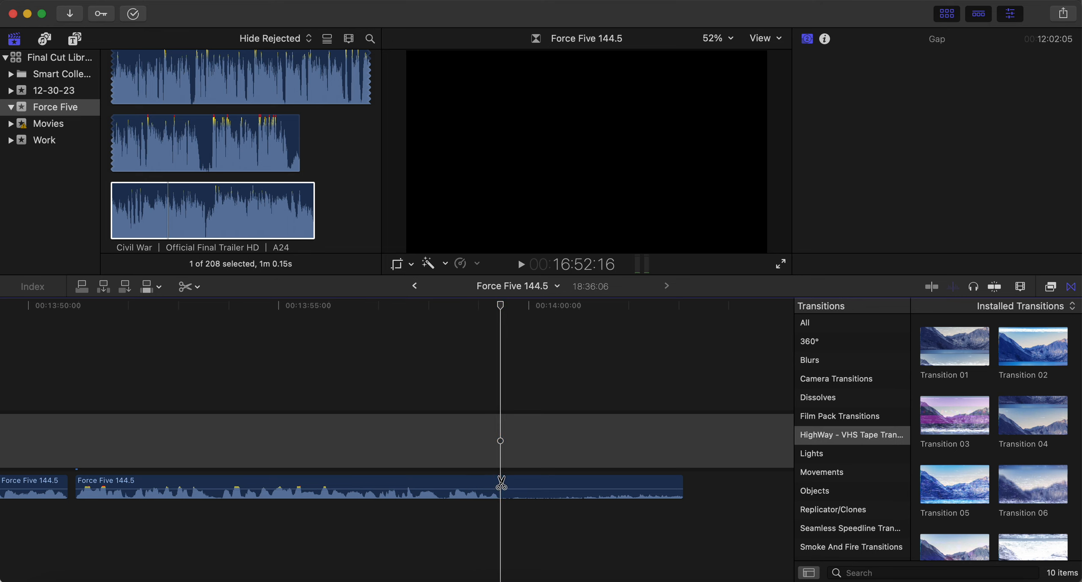
click(501, 484)
key(a)
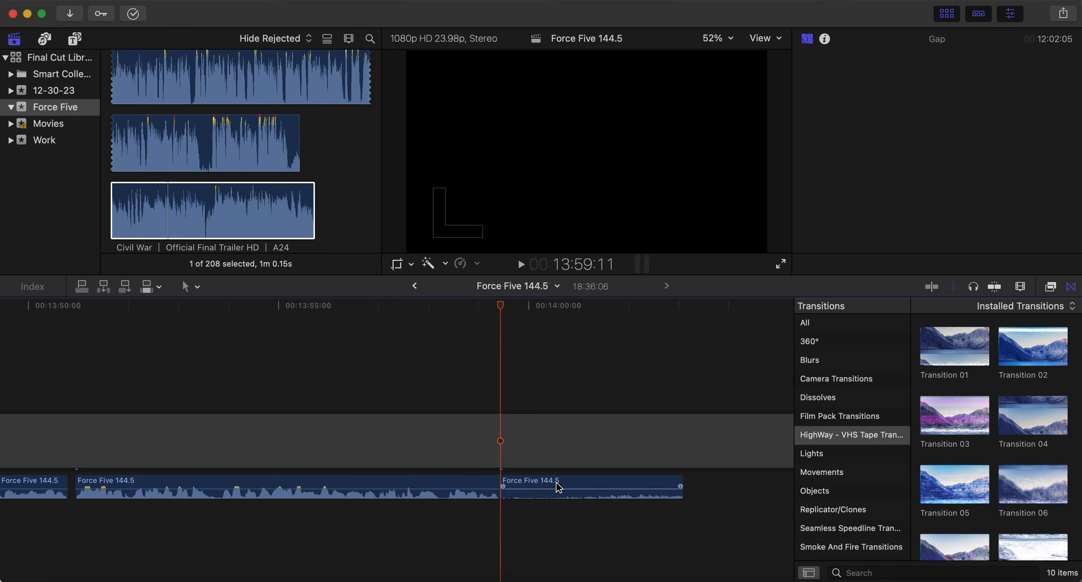
click(557, 487)
key(BackSpace)
- Add Force Five Patreon Outro Song.mp3 from iCloud Drive in Finder to the timeline beneath the last dialogue clip
click(56, 579)
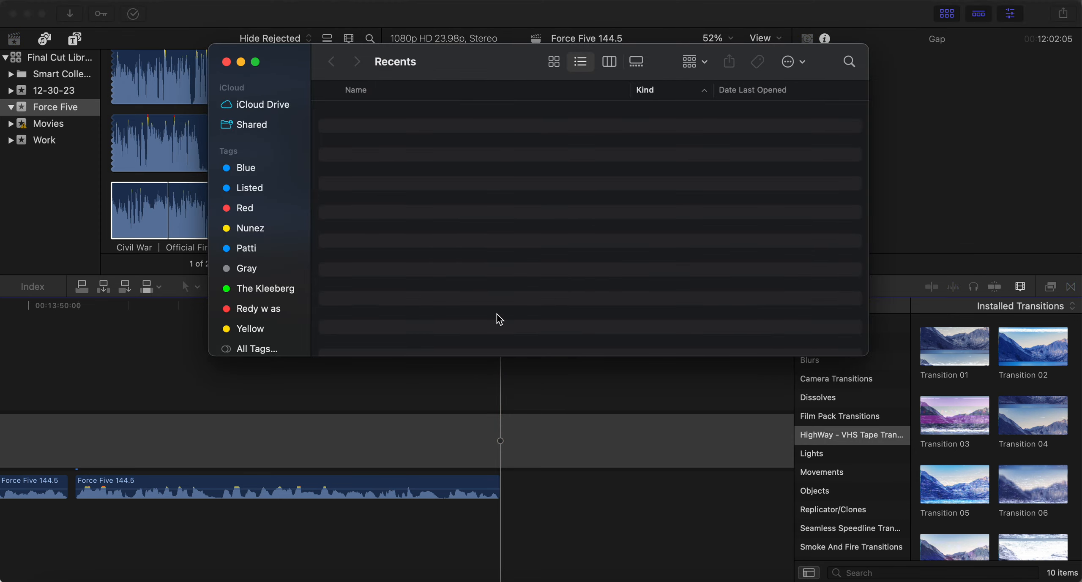
click(255, 108)
scroll(424, 260, down, 2)
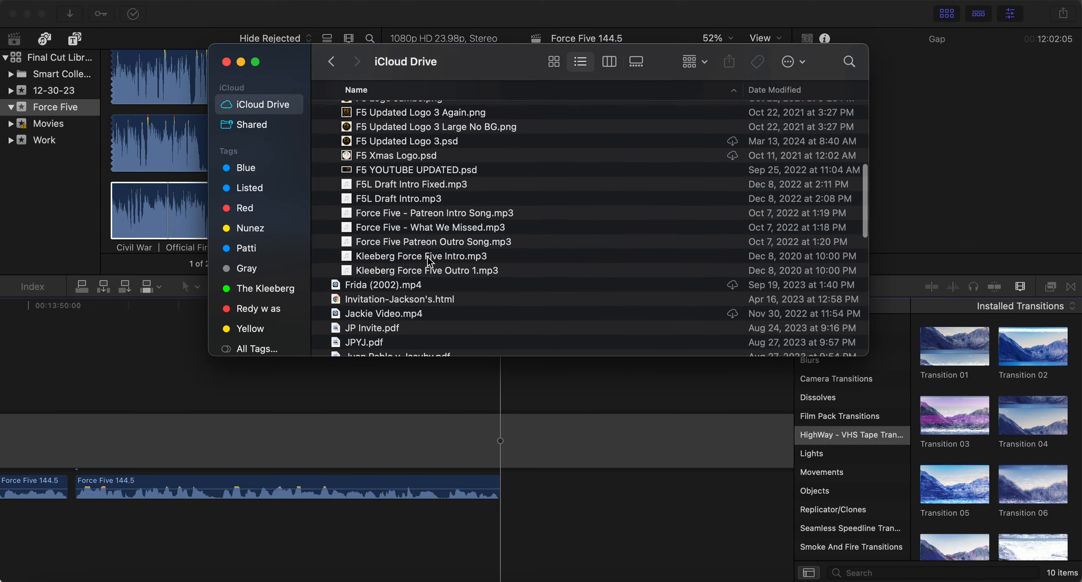
drag(451, 242, 258, 528)
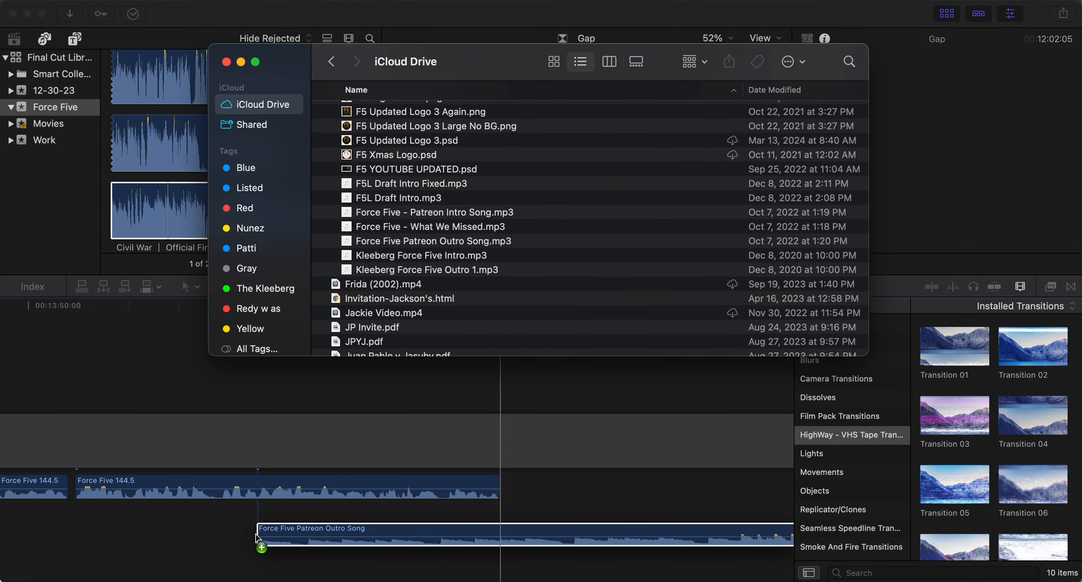
click(227, 62)
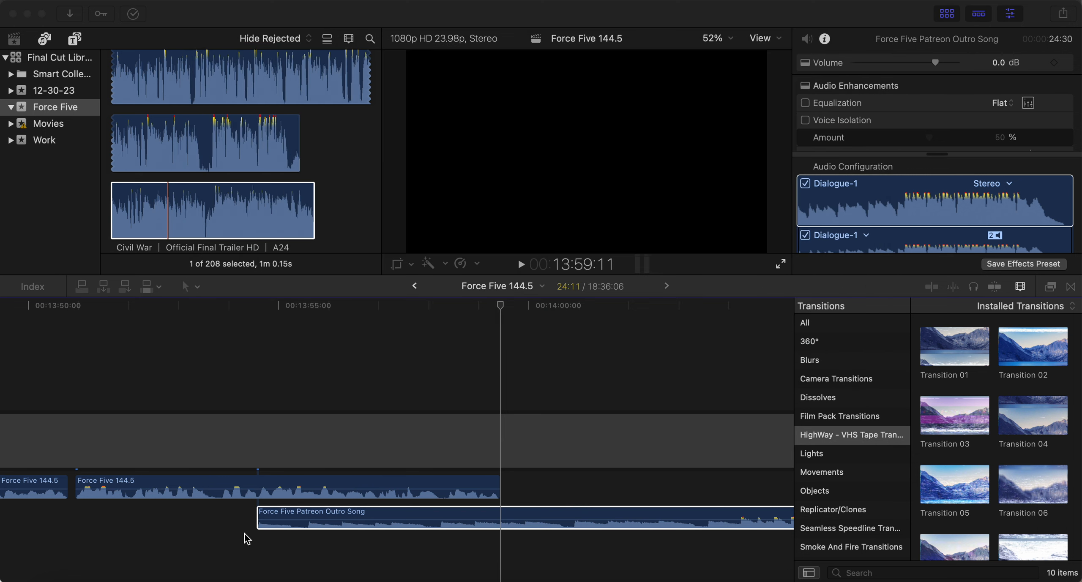
click(226, 544)
- Move the Patreon outro song earlier to start at about 13:46.5, beneath the second-to-last dialogue clip
scroll(371, 522, left, 5)
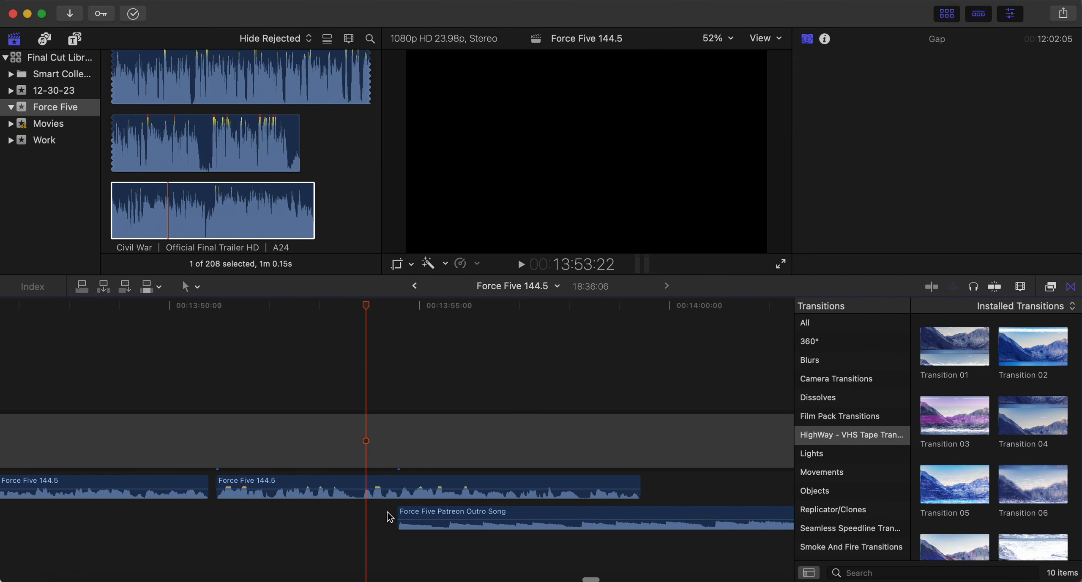
drag(459, 521, 55, 532)
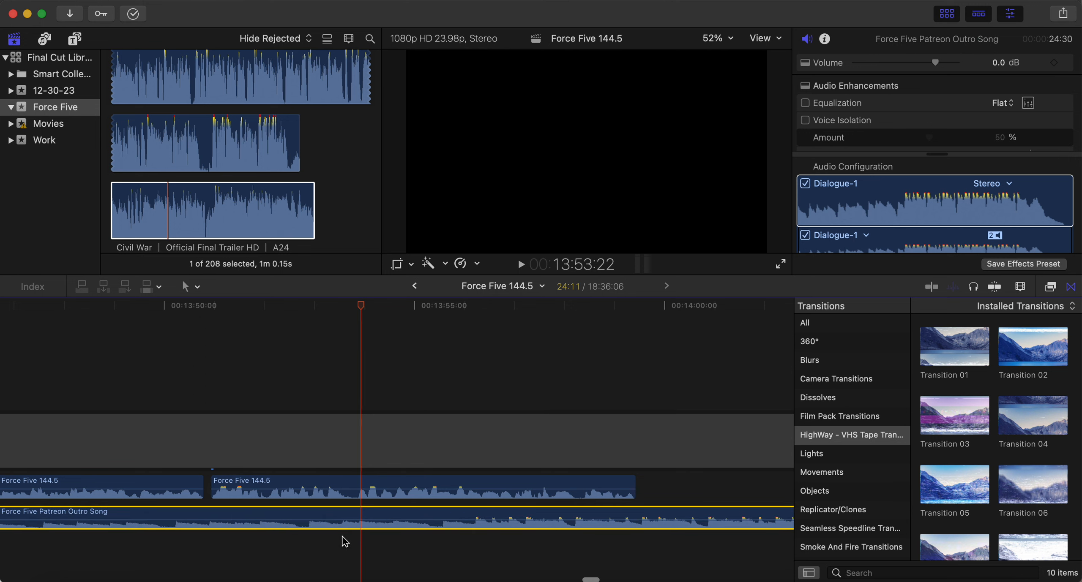
key(super+minus)
key(super+minus)
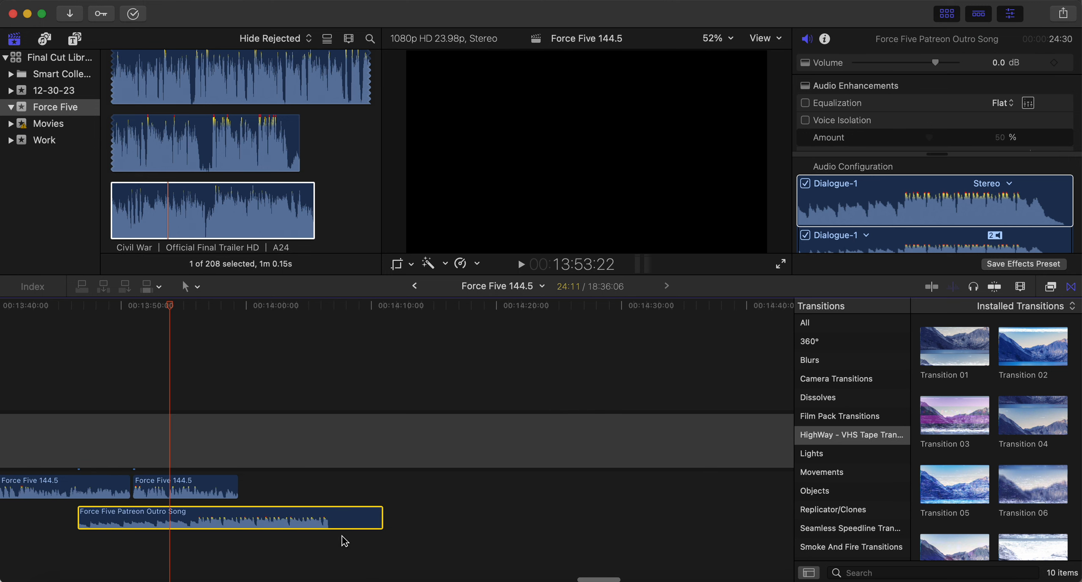
click(313, 545)
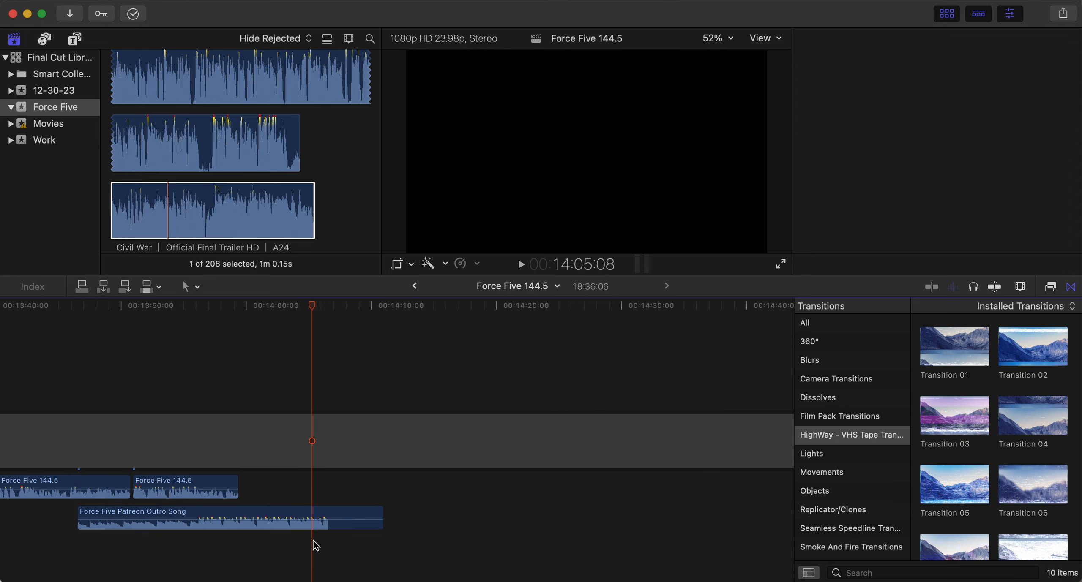
- Cut off the outro song's silent tail at about 14:06.5 and give its end a fade-out of about 3.7 seconds
click(329, 514)
key(a)
click(352, 483)
key(Delete)
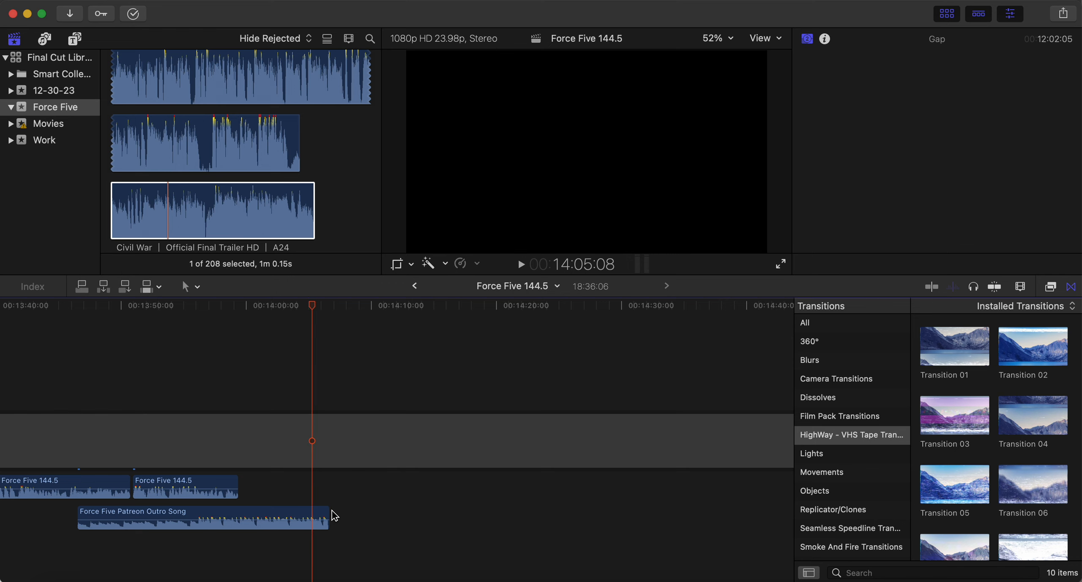
drag(326, 519, 282, 518)
- Move the outro song about 2 seconds earlier so it starts at 13:44:13
scroll(269, 538, left, 2)
key(super+=)
scroll(269, 537, left, 5)
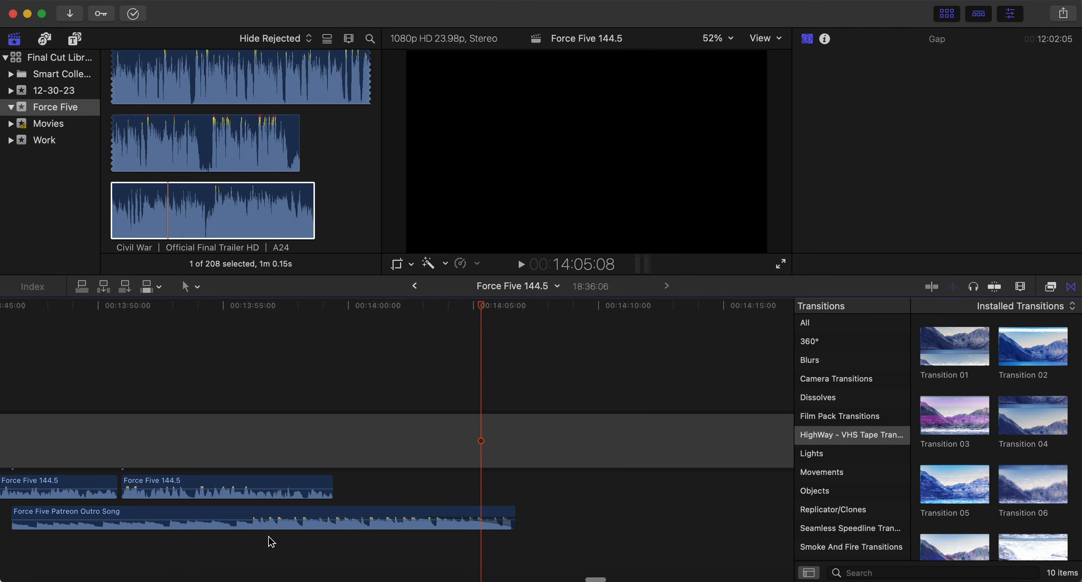
drag(383, 514, 332, 515)
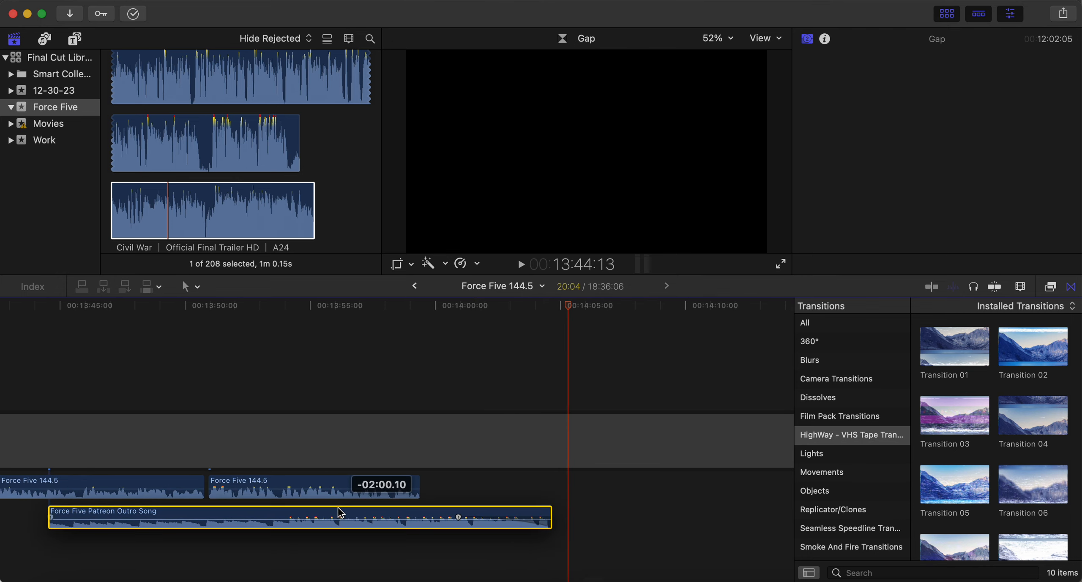
scroll(333, 519, left, 4)
- Add volume keyframes to the outro song between about 13:59 and 14:00, lowering the music under the dialogue and raising it after the dialogue ends
click(341, 548)
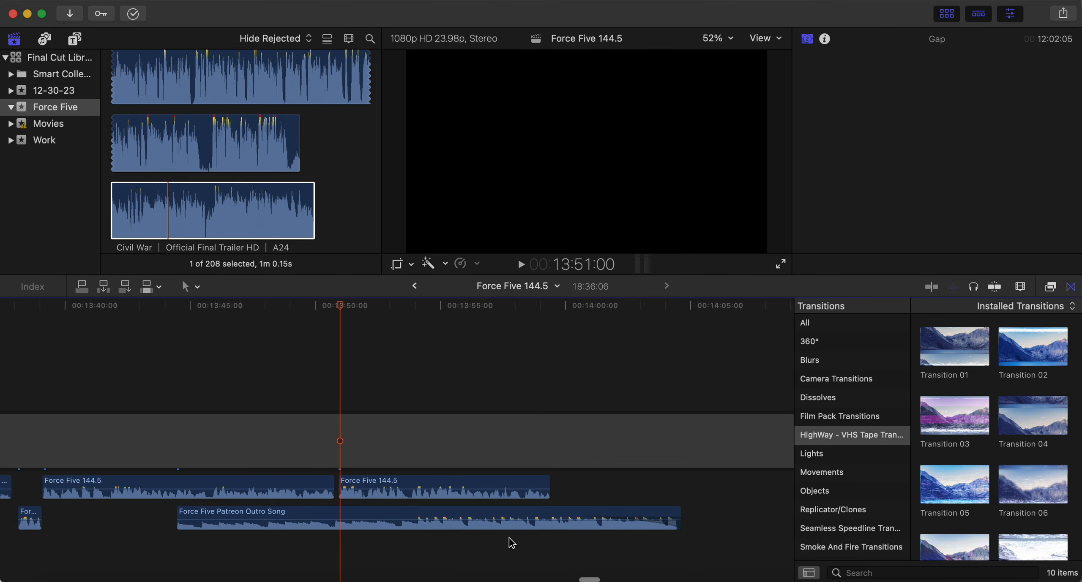
drag(554, 519, 555, 520)
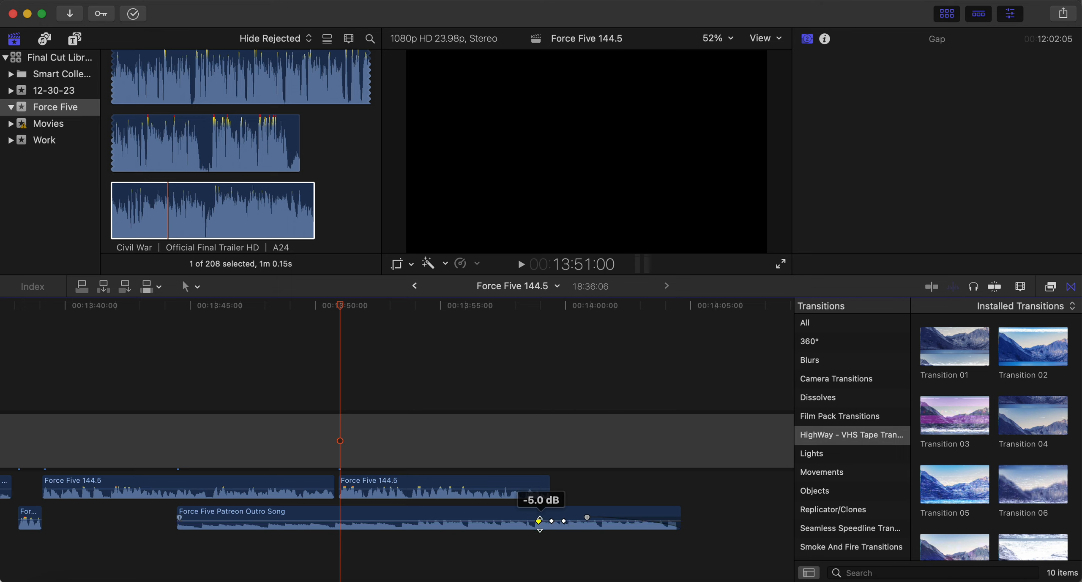
drag(539, 521, 540, 524)
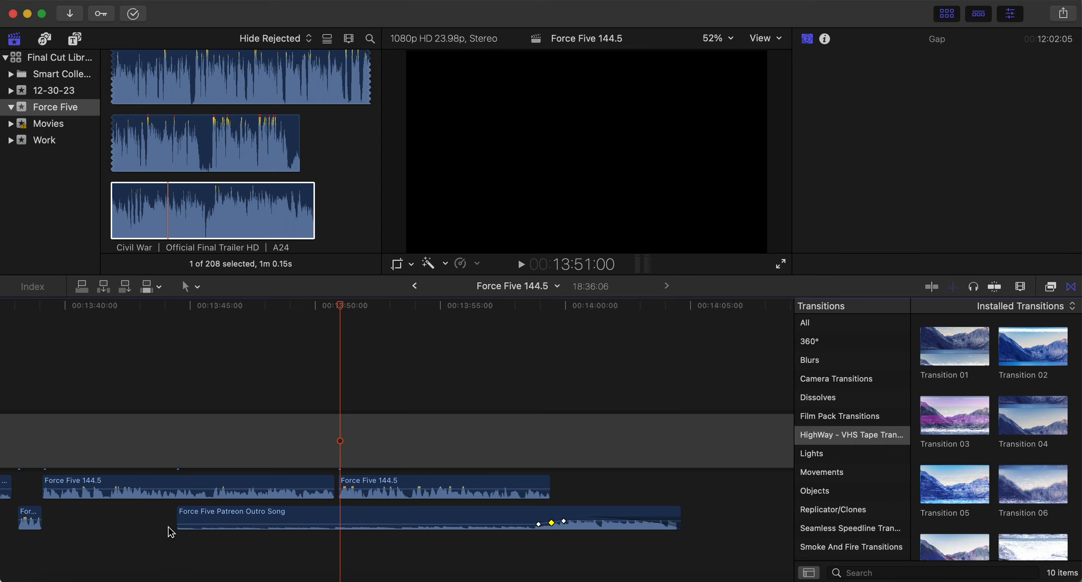
- Play back the outro mix from 13:41:23 past the end of the dialogue, lowering the system volume while listening
click(114, 539)
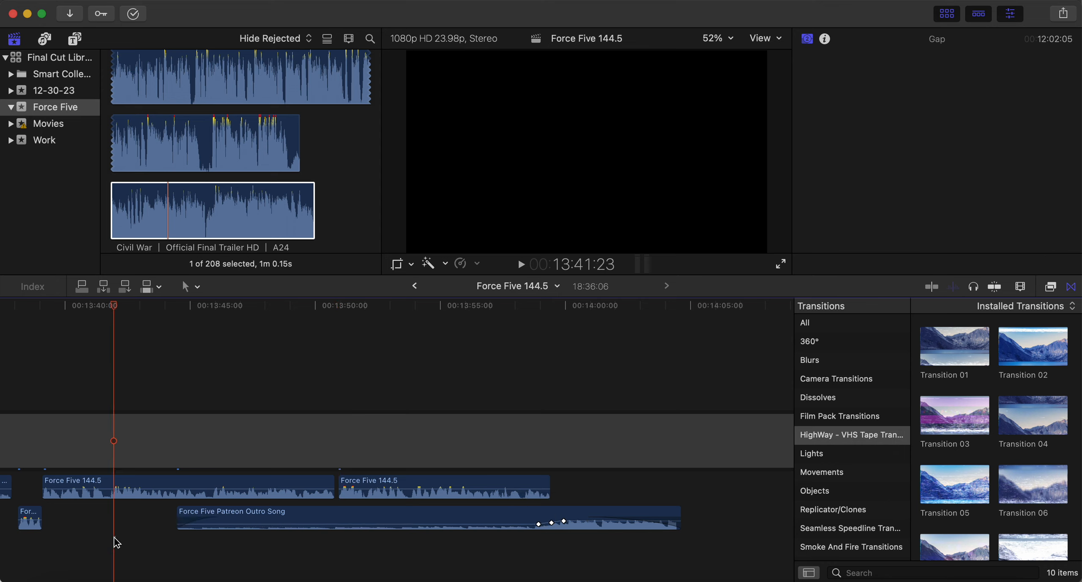
key(space)
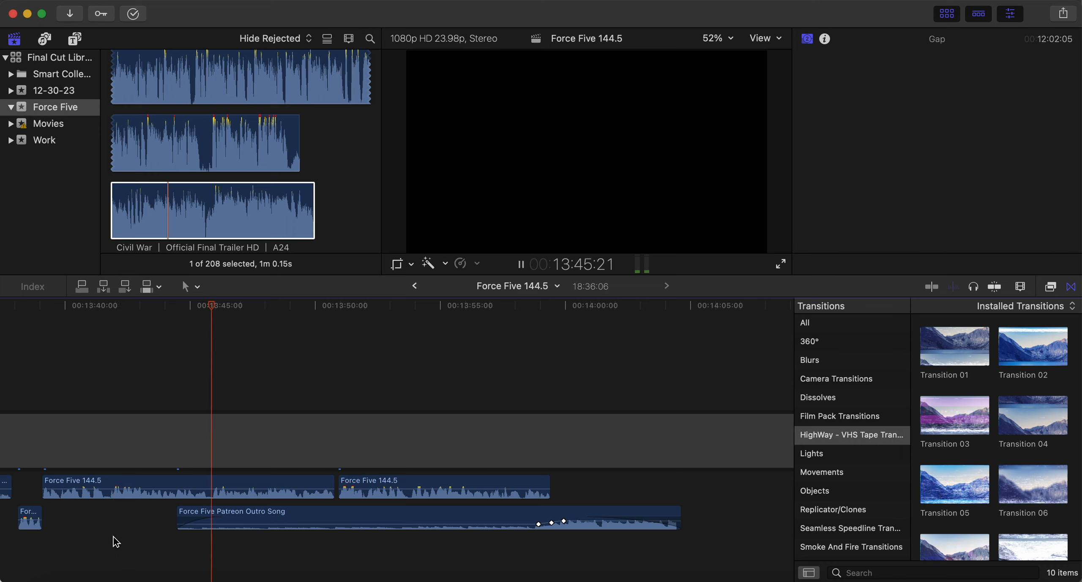
key(XF86AudioLowerVolume)
key(XF86AudioLowerVolume)
key(XF86AudioLowerVolume)
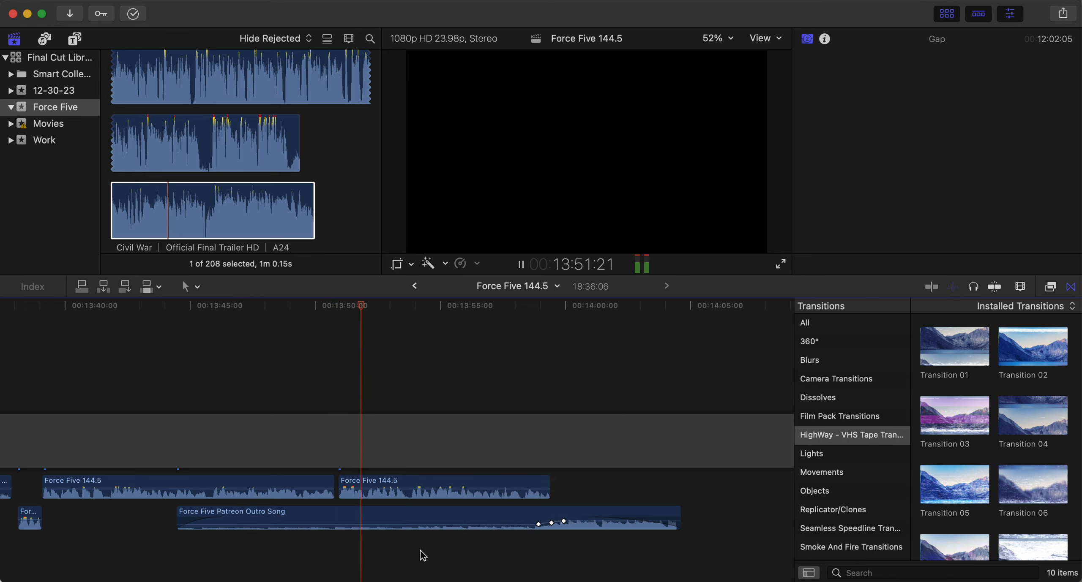
scroll(420, 554, right, 5)
click(353, 558)
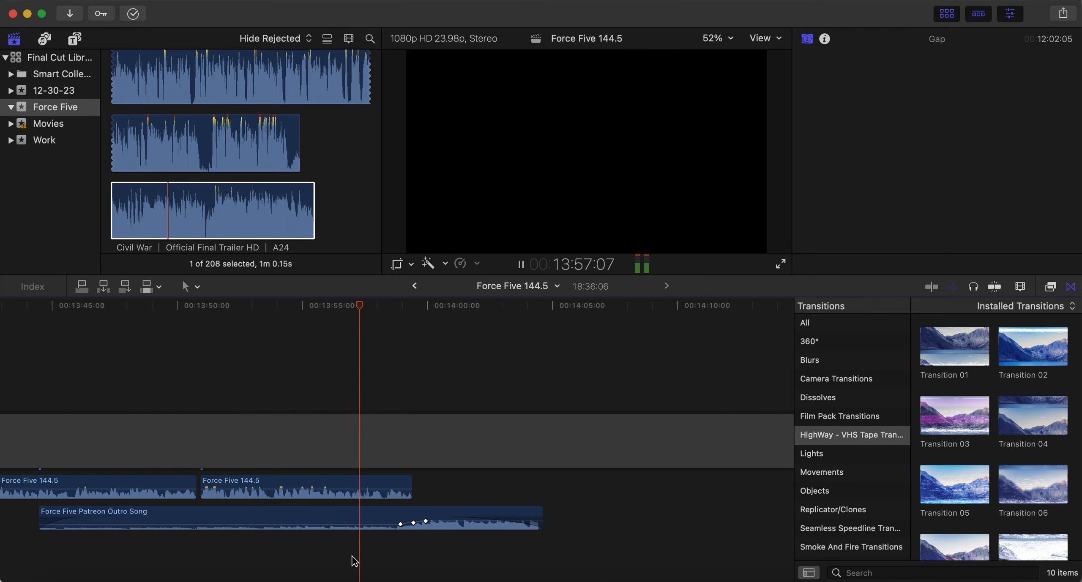
scroll(354, 561, right, 2)
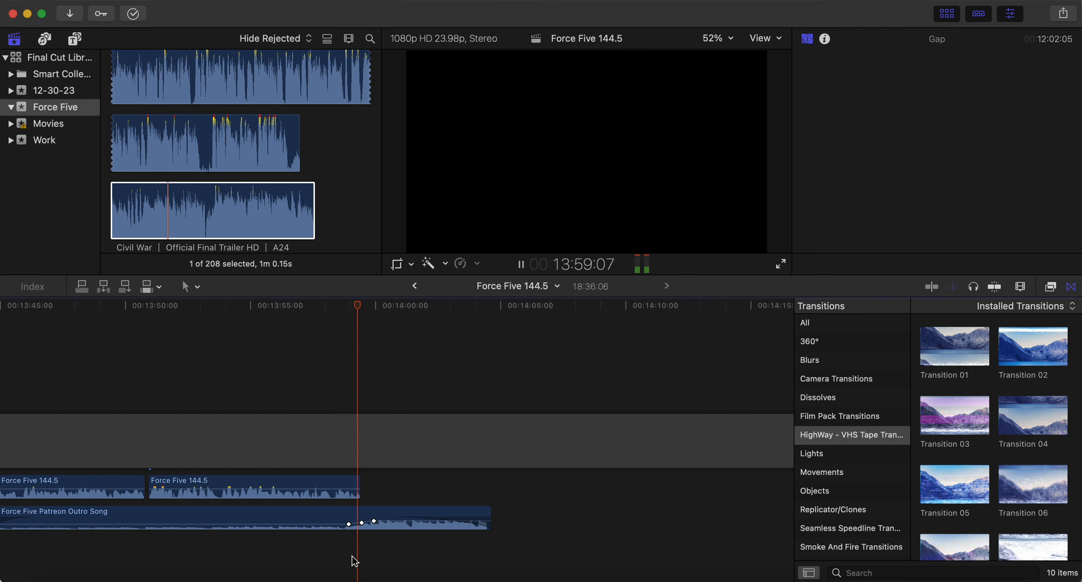
key(space)
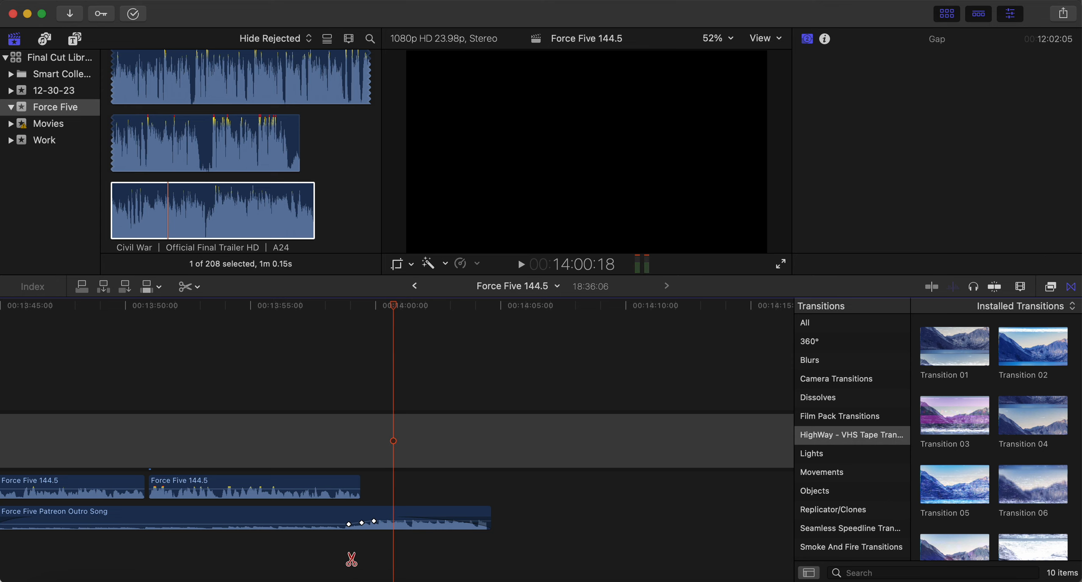
- Split the primary storyline gap at the end of the outro song and delete the empty remainder
key(a)
click(522, 442)
key(Delete)
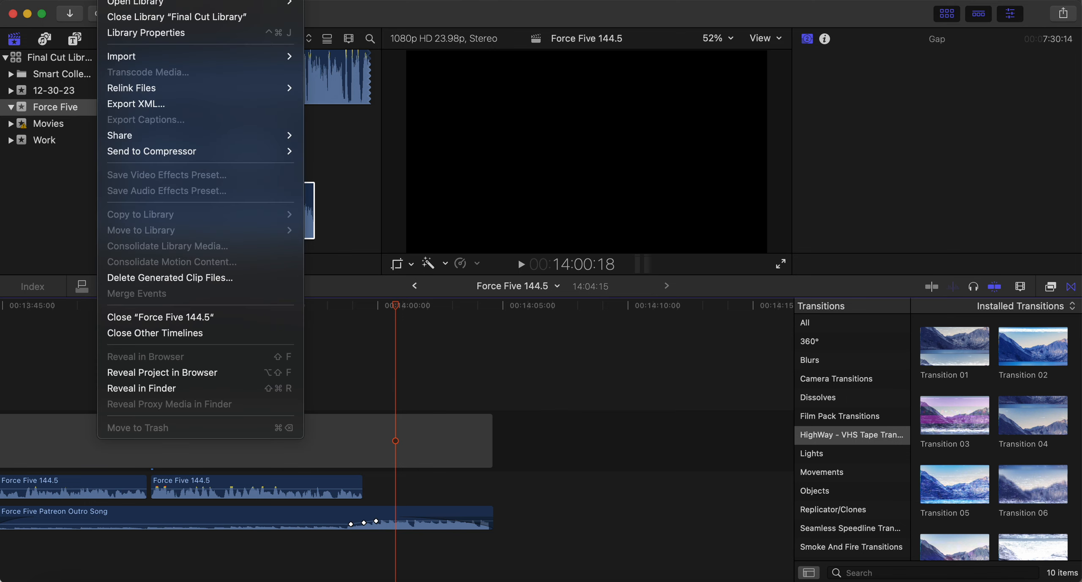
- Export the project as an audio-only WAV file named Force Five 144.5 in Documents, replacing the existing file
mouse_move(144, 136)
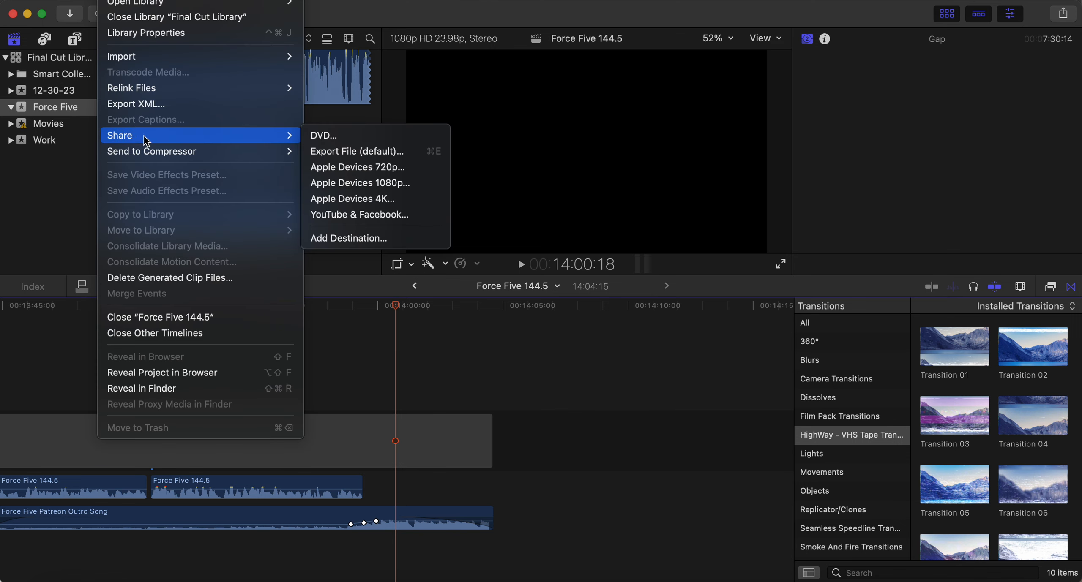
click(338, 152)
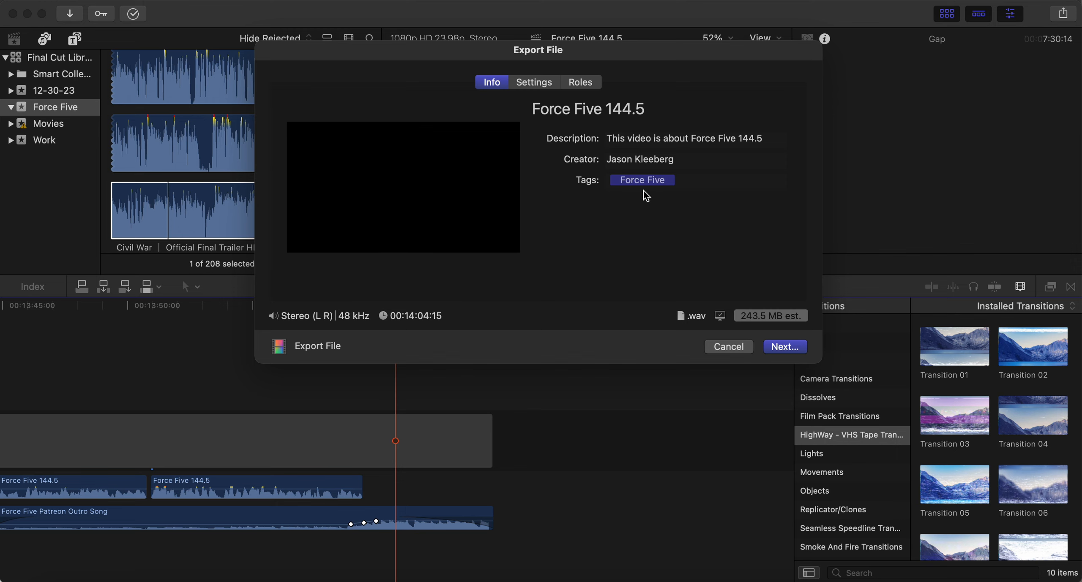
click(537, 84)
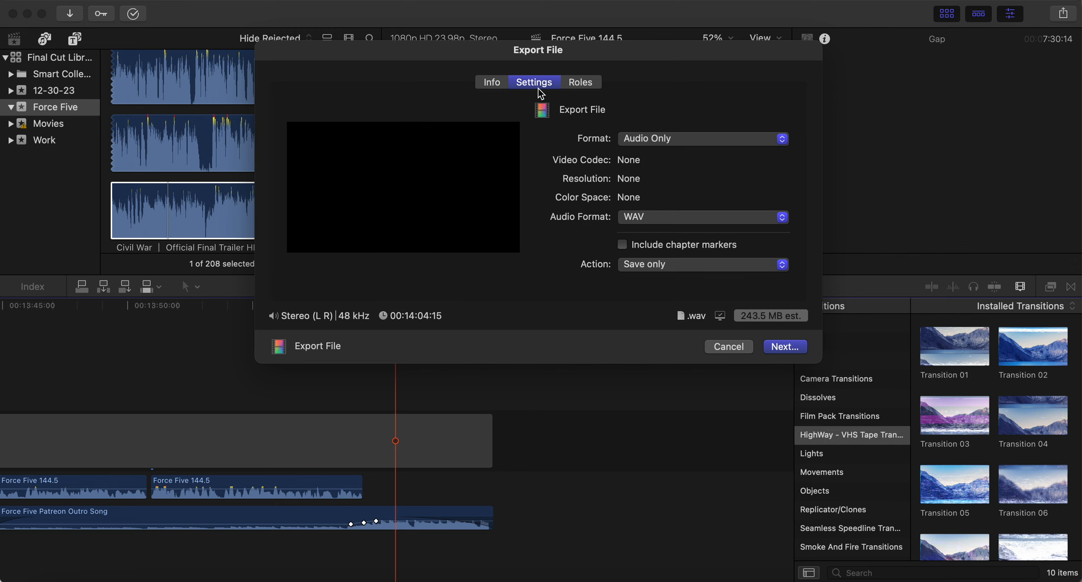
click(783, 346)
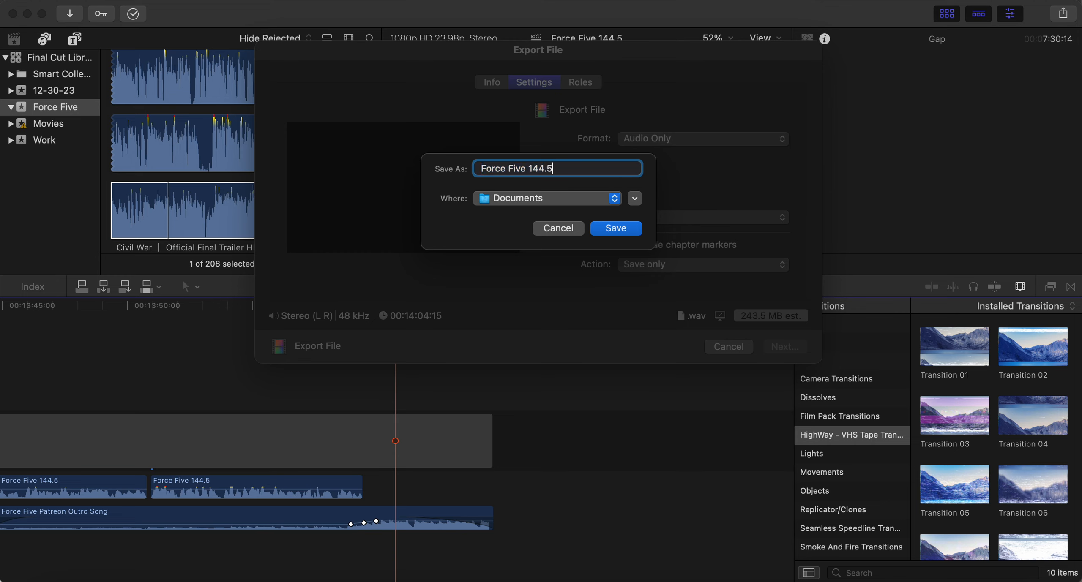
key(Return)
click(578, 279)
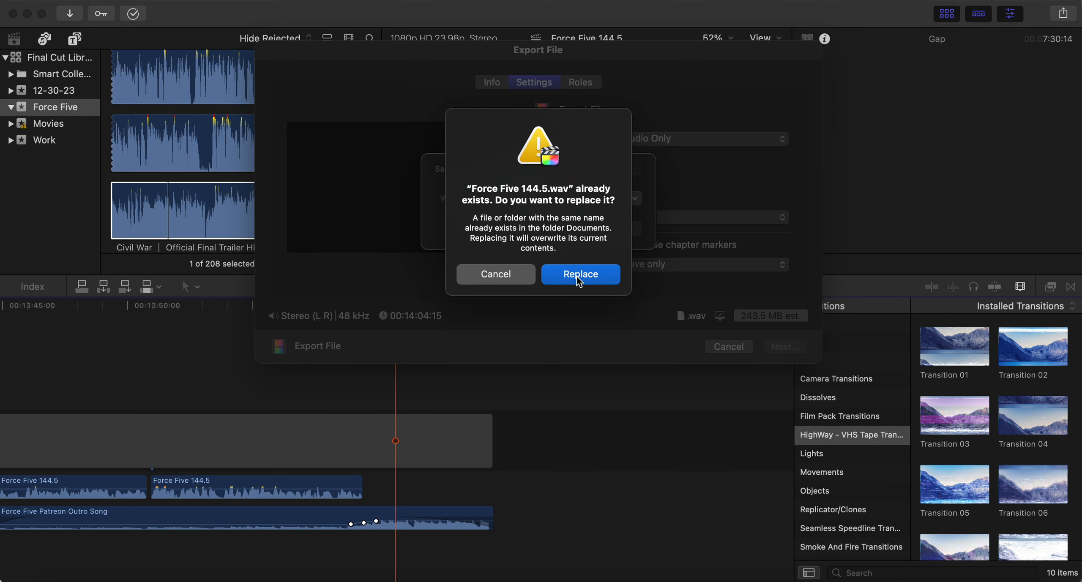